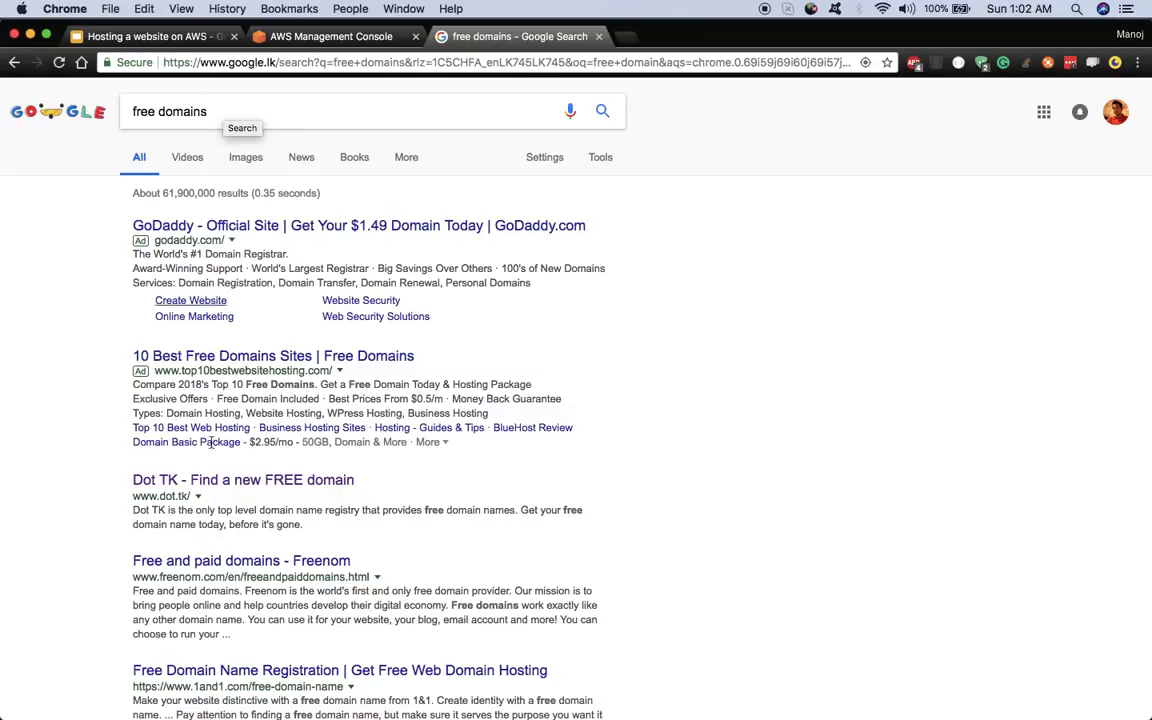
- Open the 'Dot TK - Find a new FREE domain' result from the 'free domains' search results
scroll(90, 499, "down", 3)
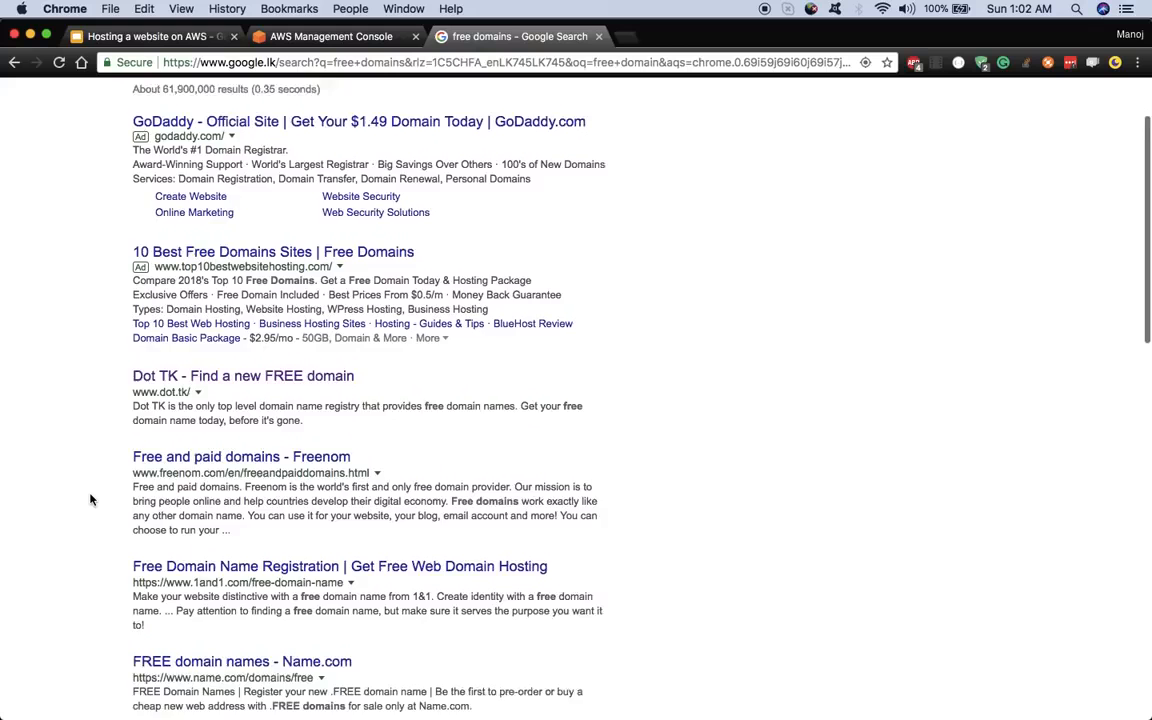
scroll(90, 499, "up", 3)
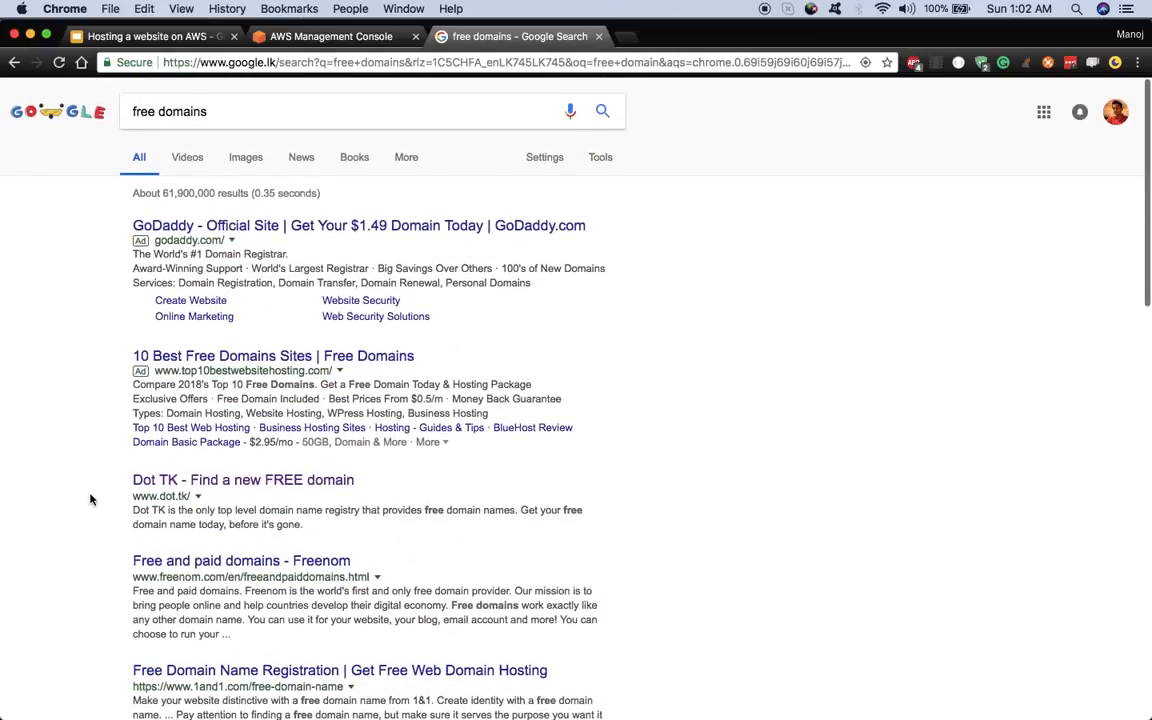
left_click(147, 482)
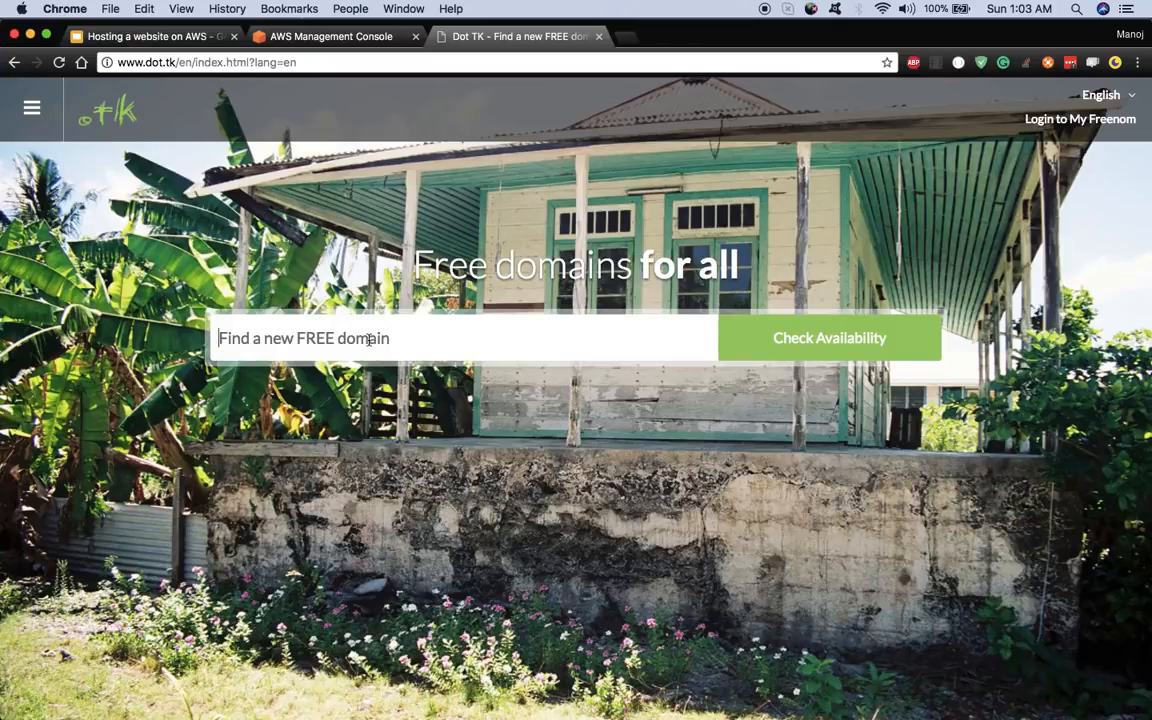
- Search Dot TK for myawesomesite, add the free myawesomesite.tk to the cart, and check out
type("my")
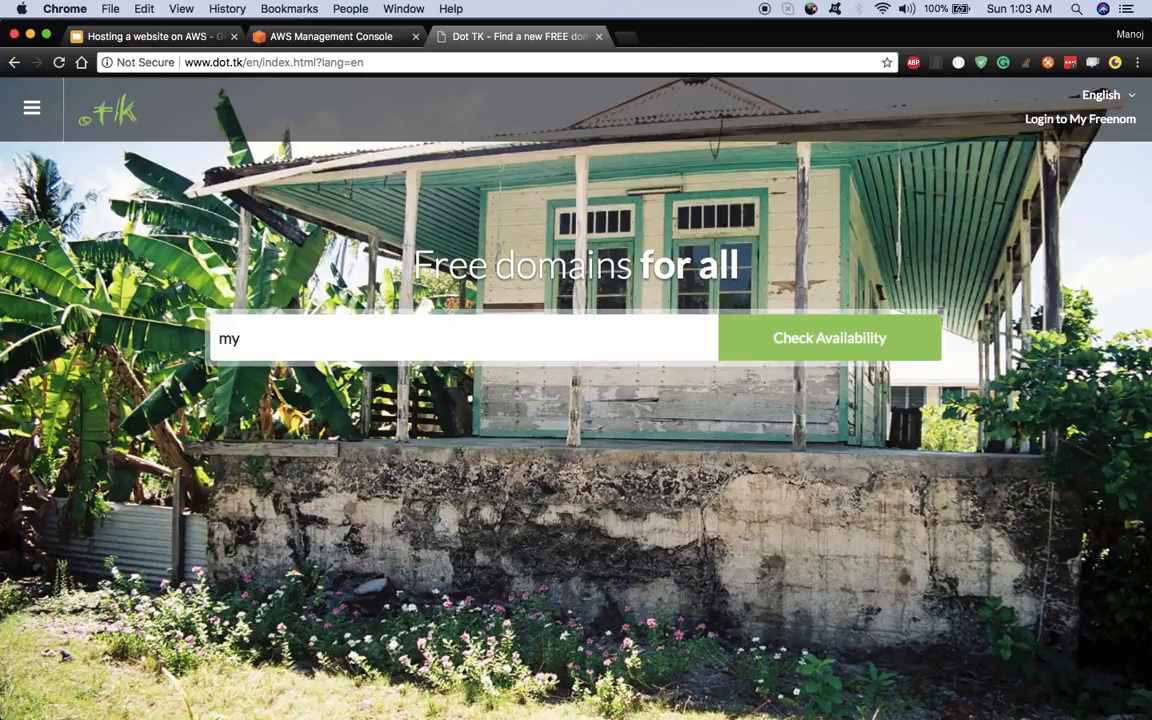
type("awesomeweb")
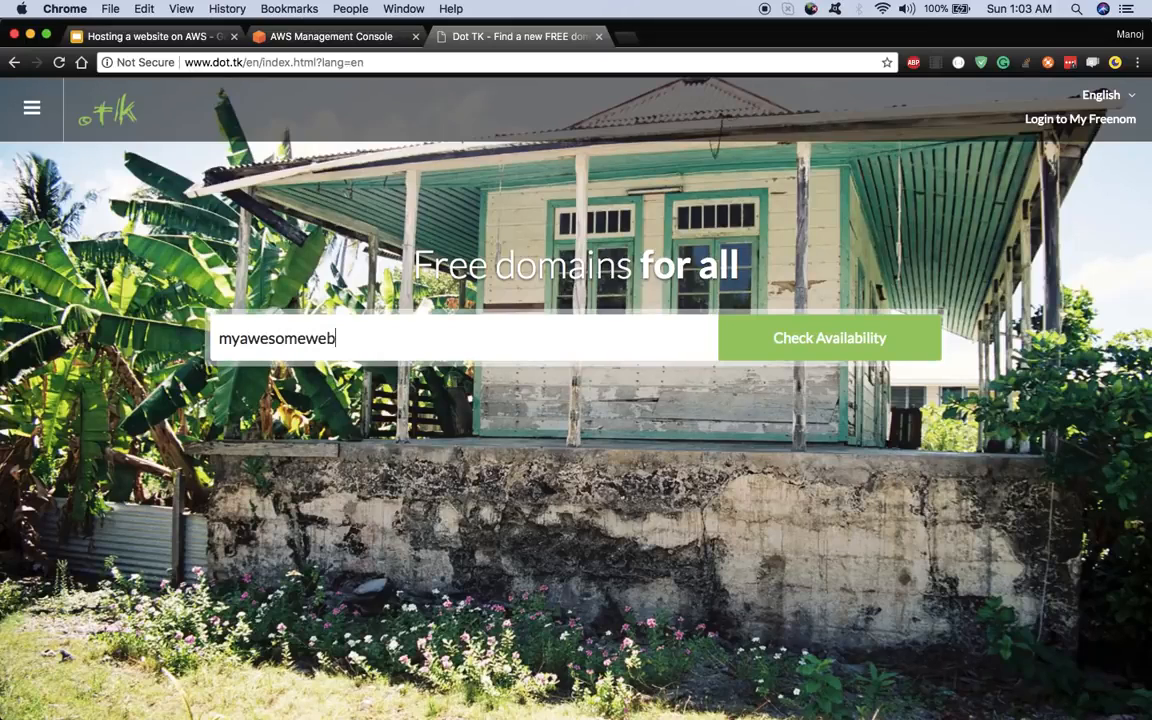
key("BackSpace")
key("BackSpace")
key("BackSpace")
key("BackSpace")
type("si")
type("site")
left_click(871, 341)
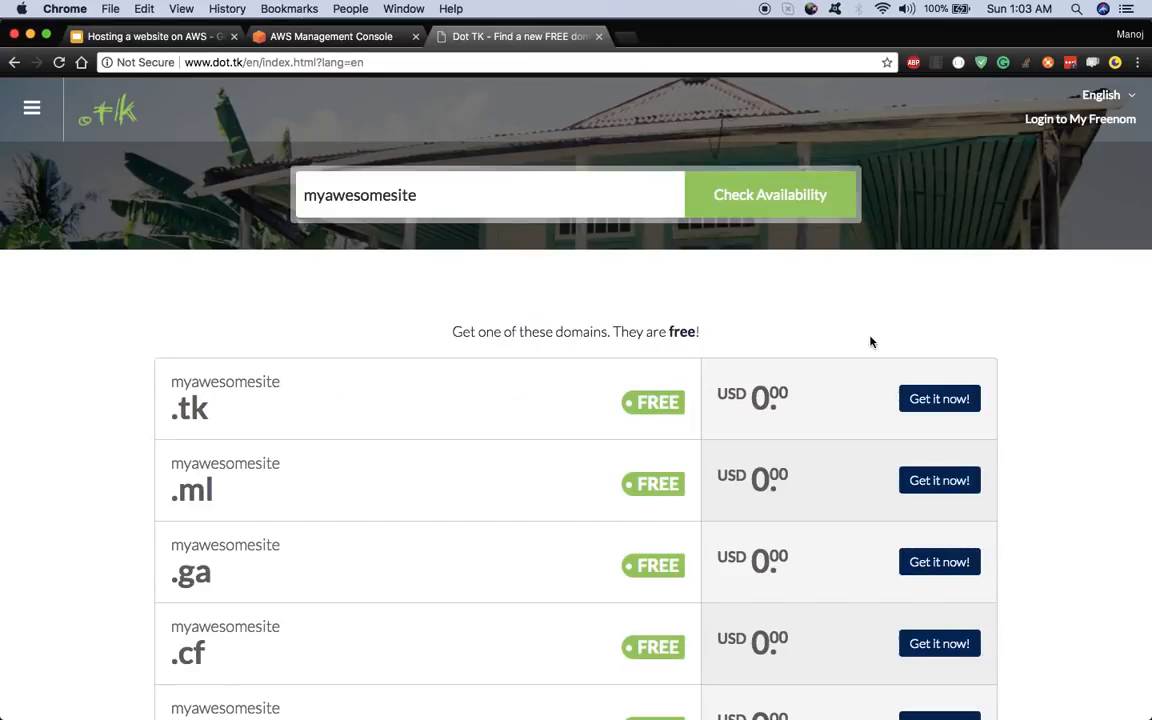
left_click(948, 400)
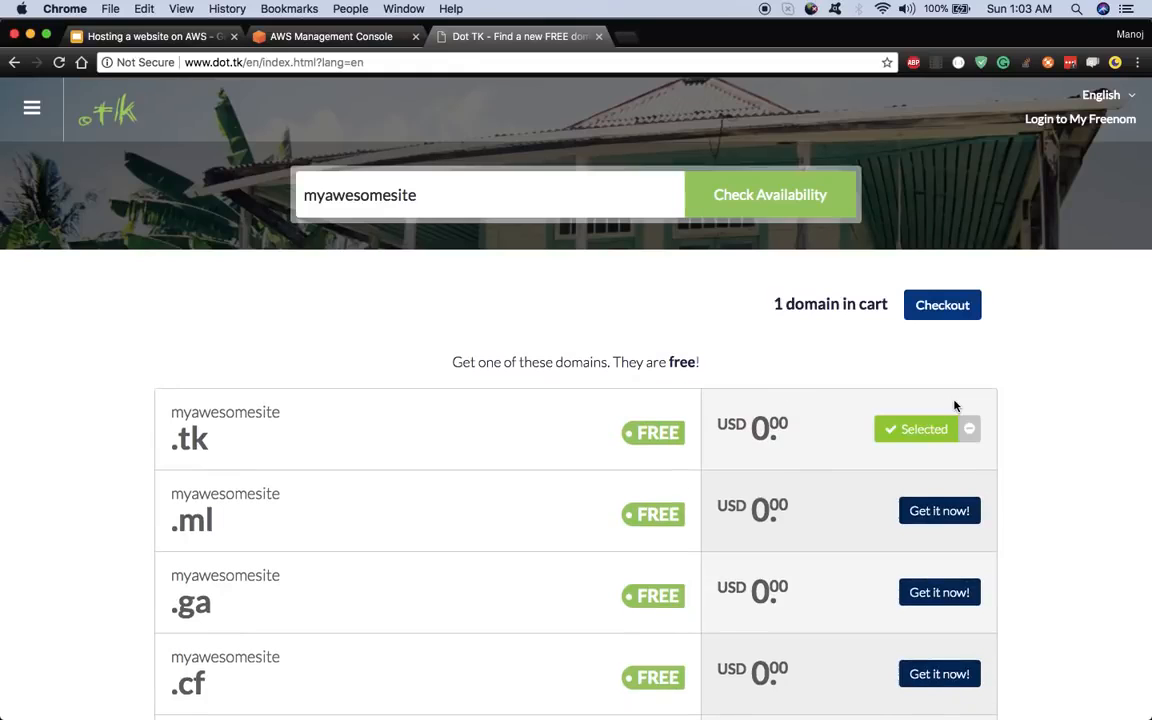
left_click(955, 309)
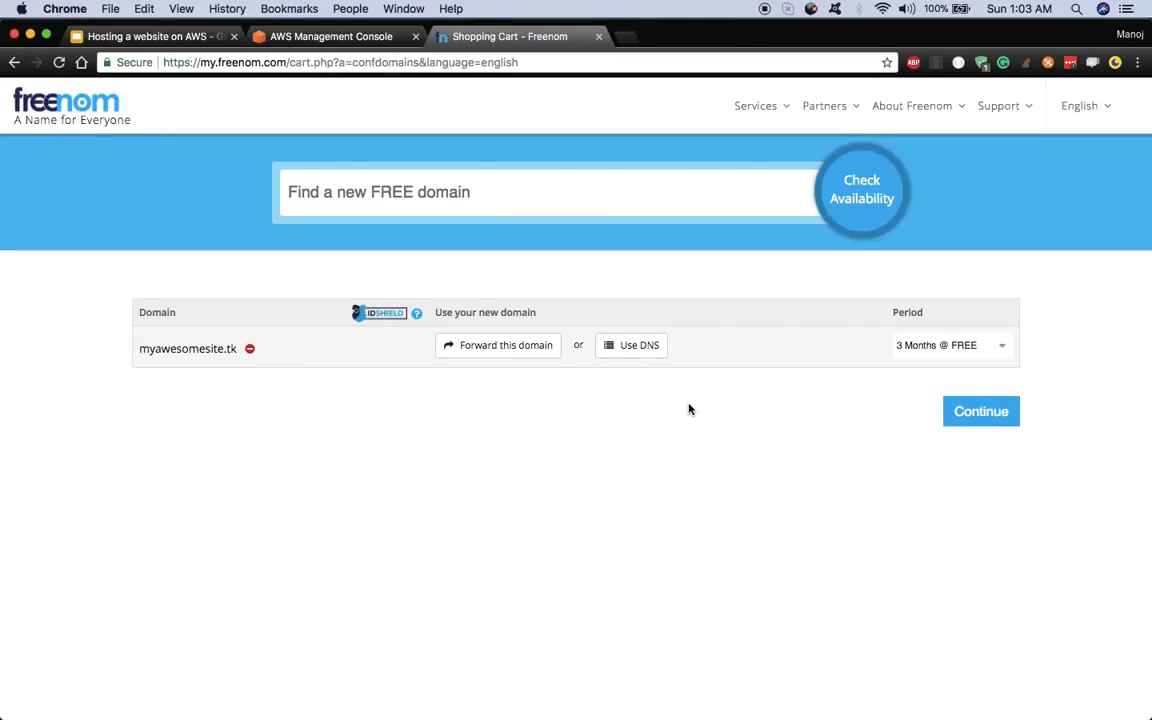
- Continue to checkout and log in to the existing Freenom account with its e-mail and password
left_click(999, 424)
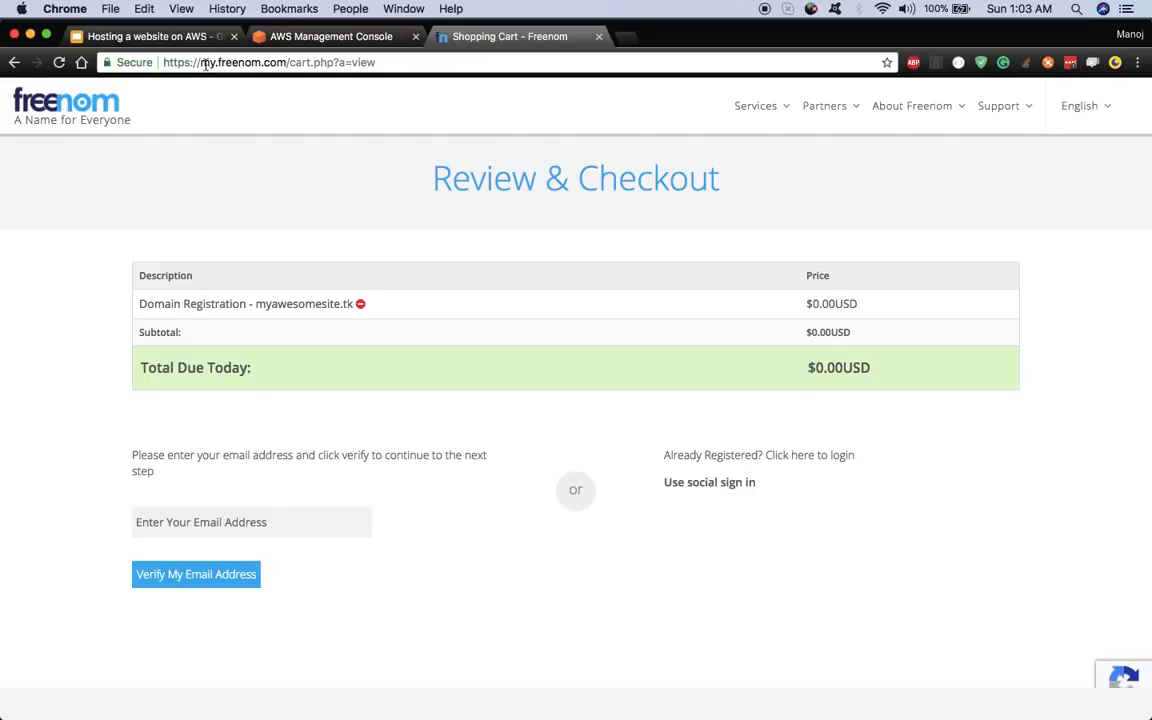
left_click(229, 527)
left_click(813, 459)
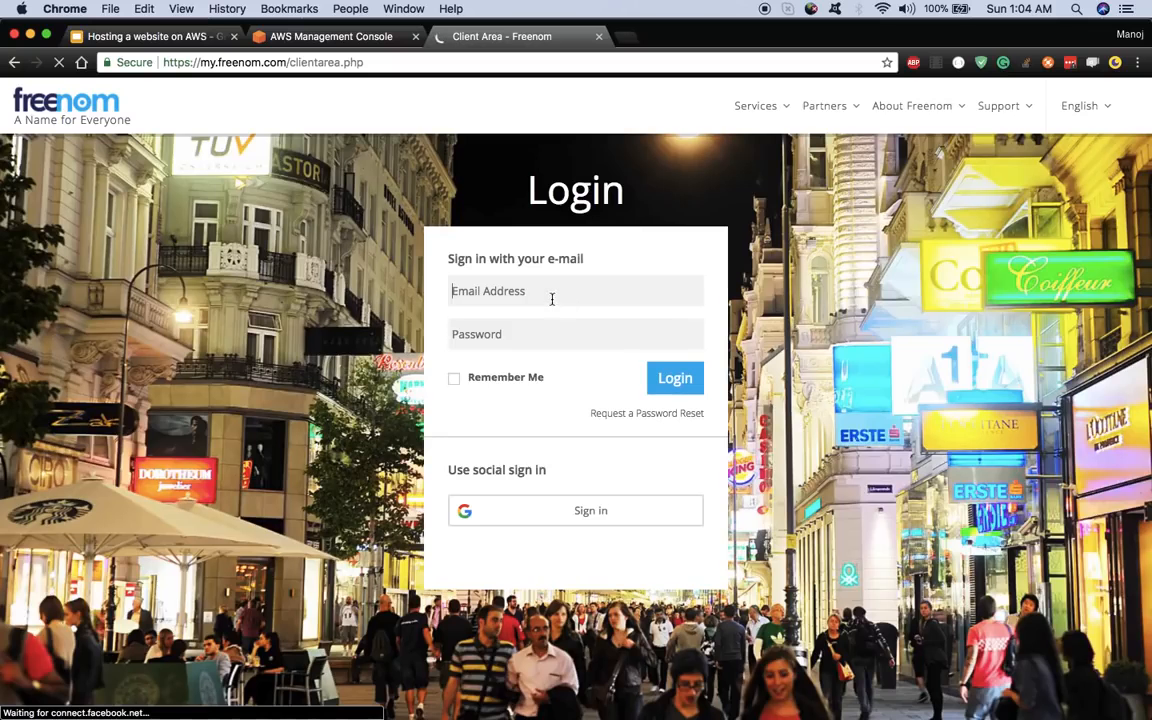
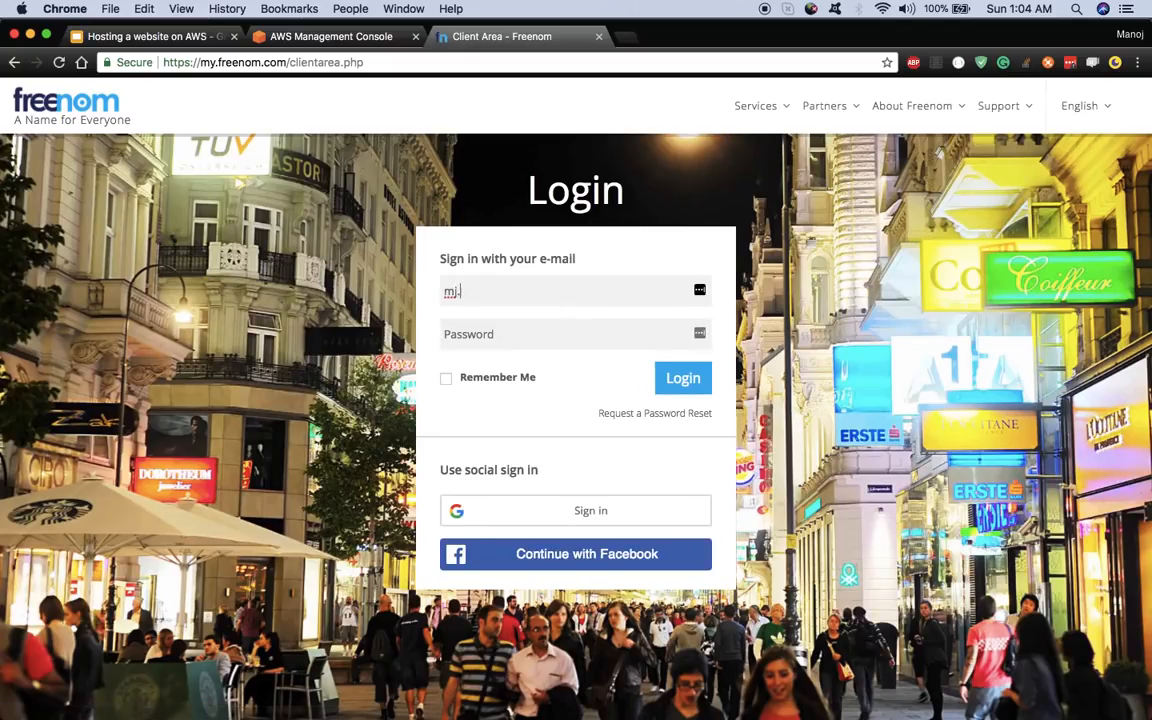
key("Tab")
type("••")
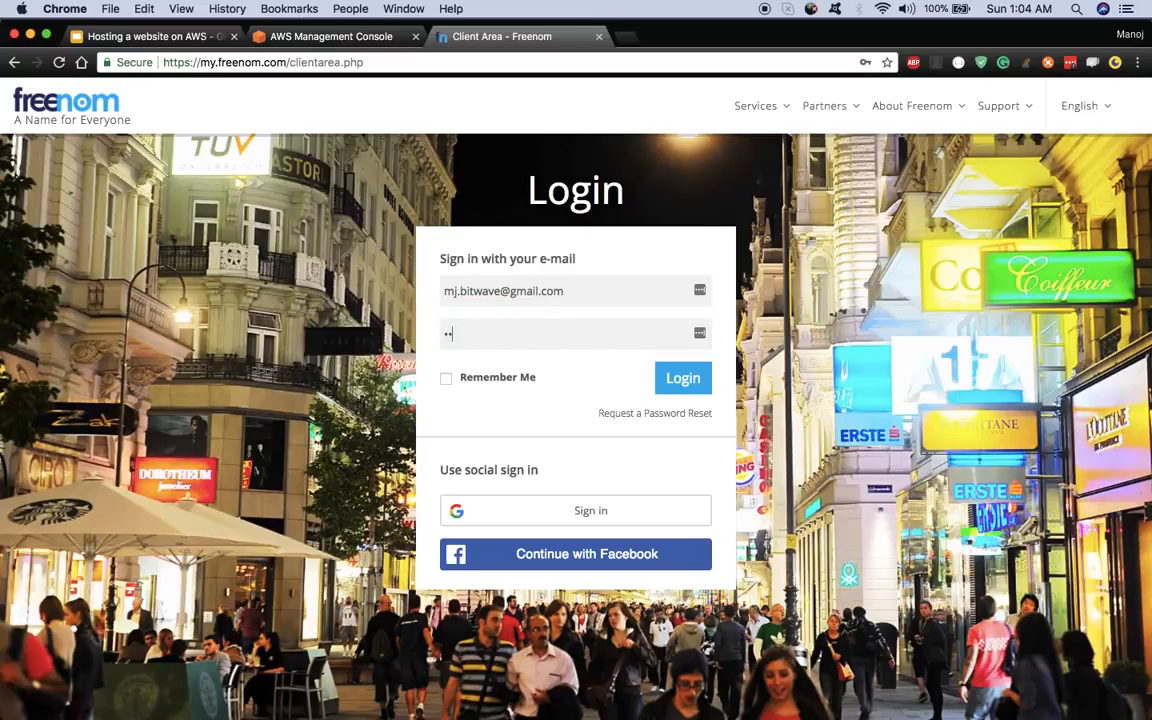
type("•••••")
left_click(686, 380)
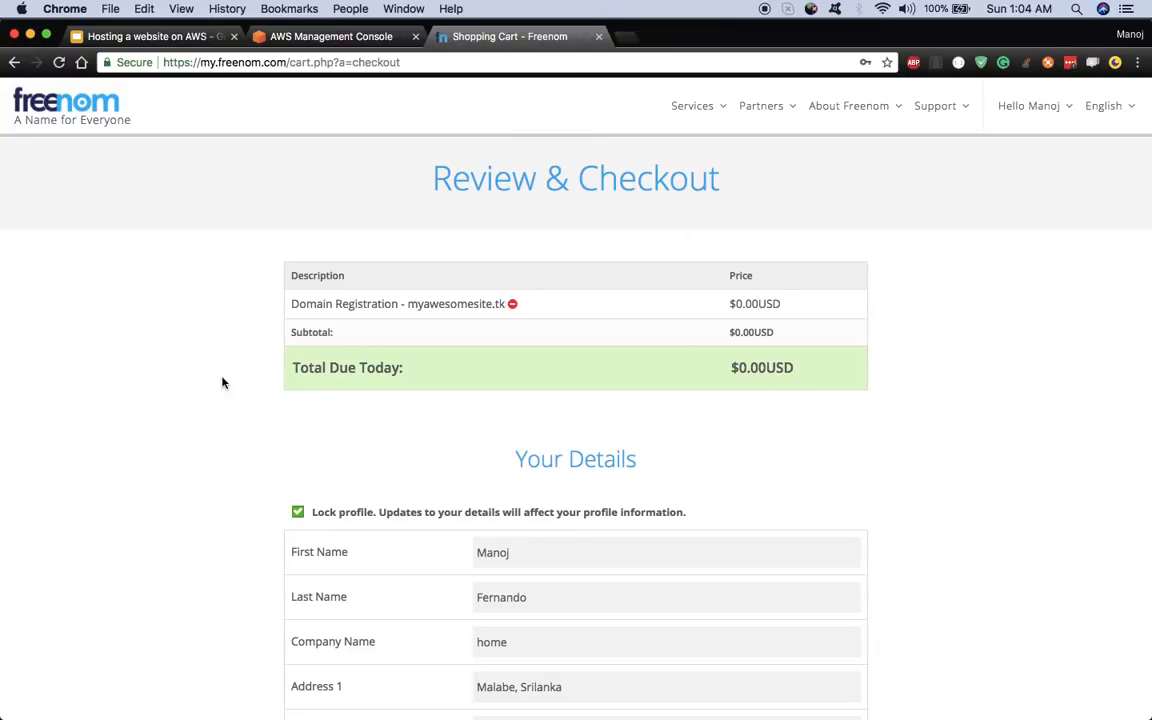
- Accept the Terms & Conditions, complete the free myawesomesite.tk order, and go to the Client Area
scroll(221, 381, "down", 5)
scroll(221, 381, "up", 5)
scroll(763, 362, "down", 10)
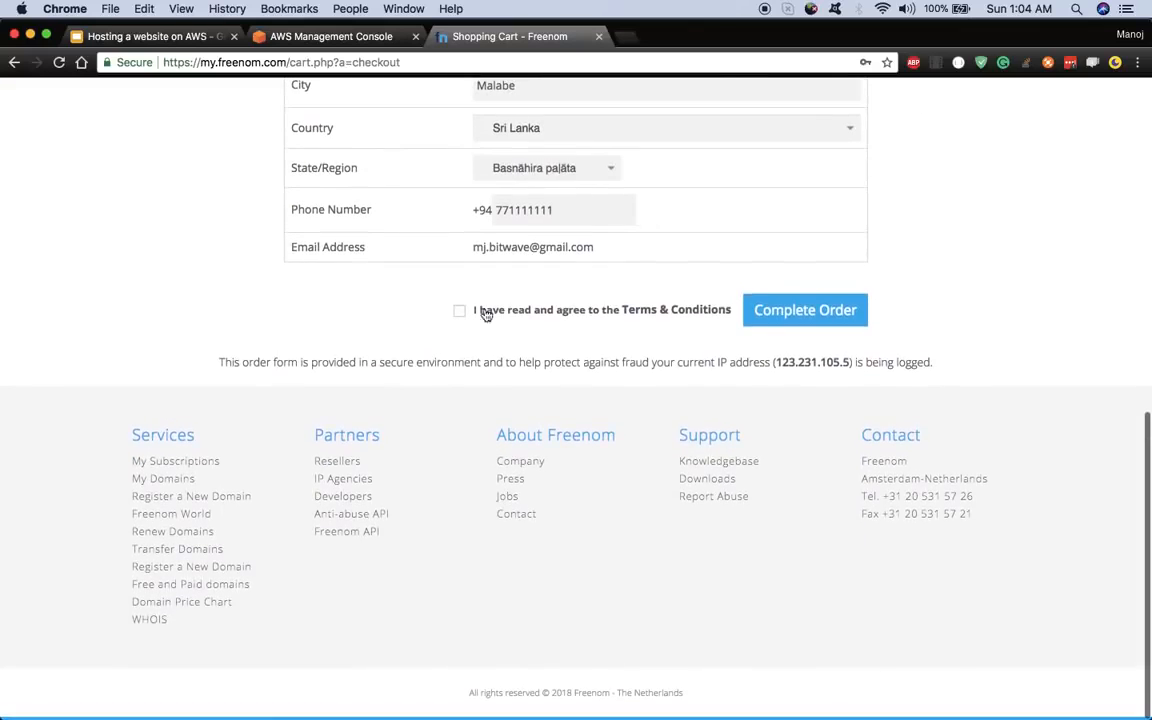
left_click(461, 313)
left_click(793, 311)
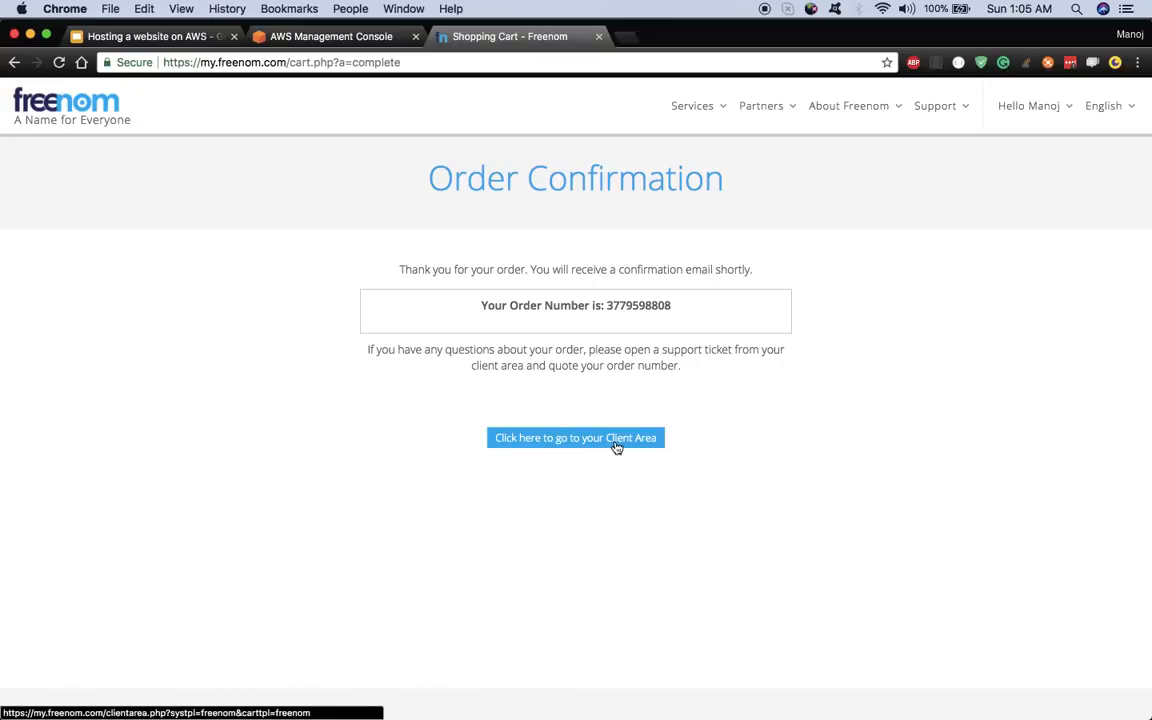
left_click(559, 441)
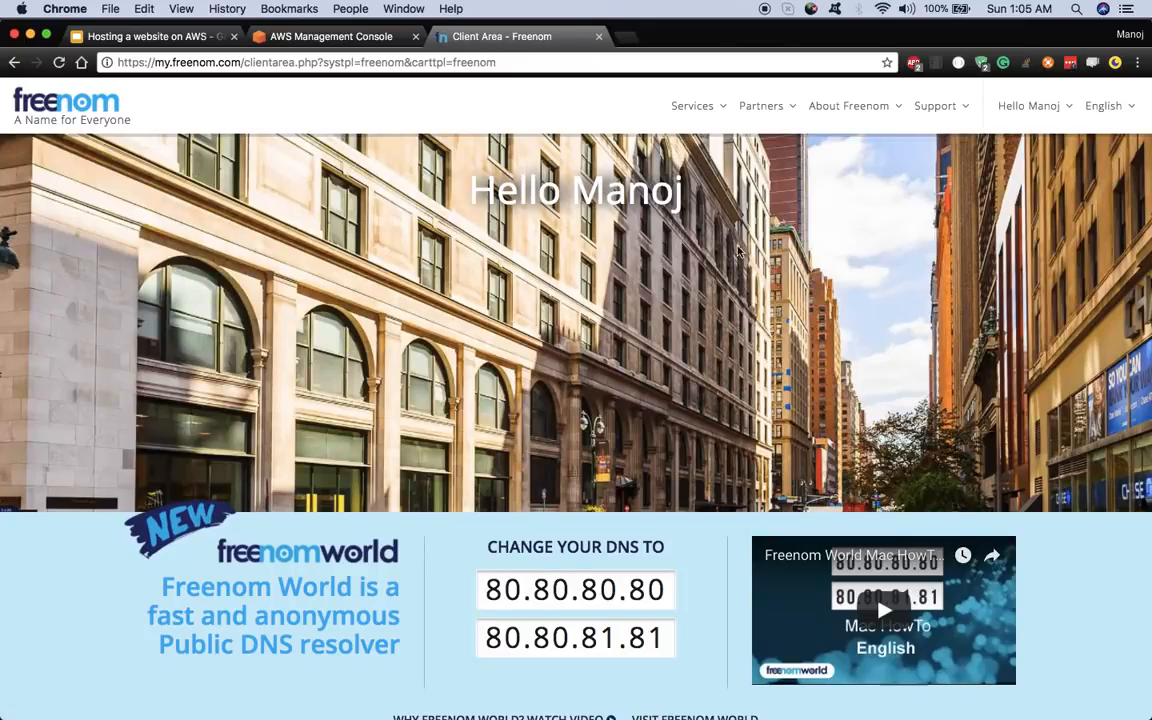
- Confirm myawesomesite.tk is active under Services > My Domains, then switch to the AWS Management Console
left_click(705, 109)
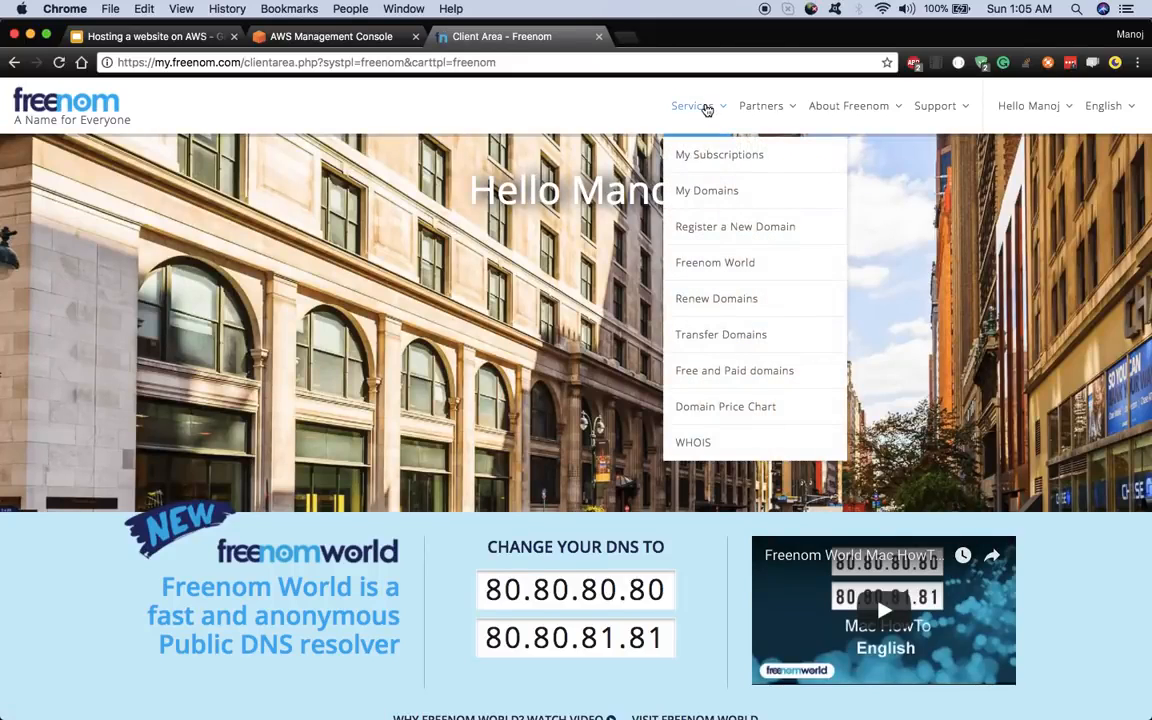
left_click(735, 193)
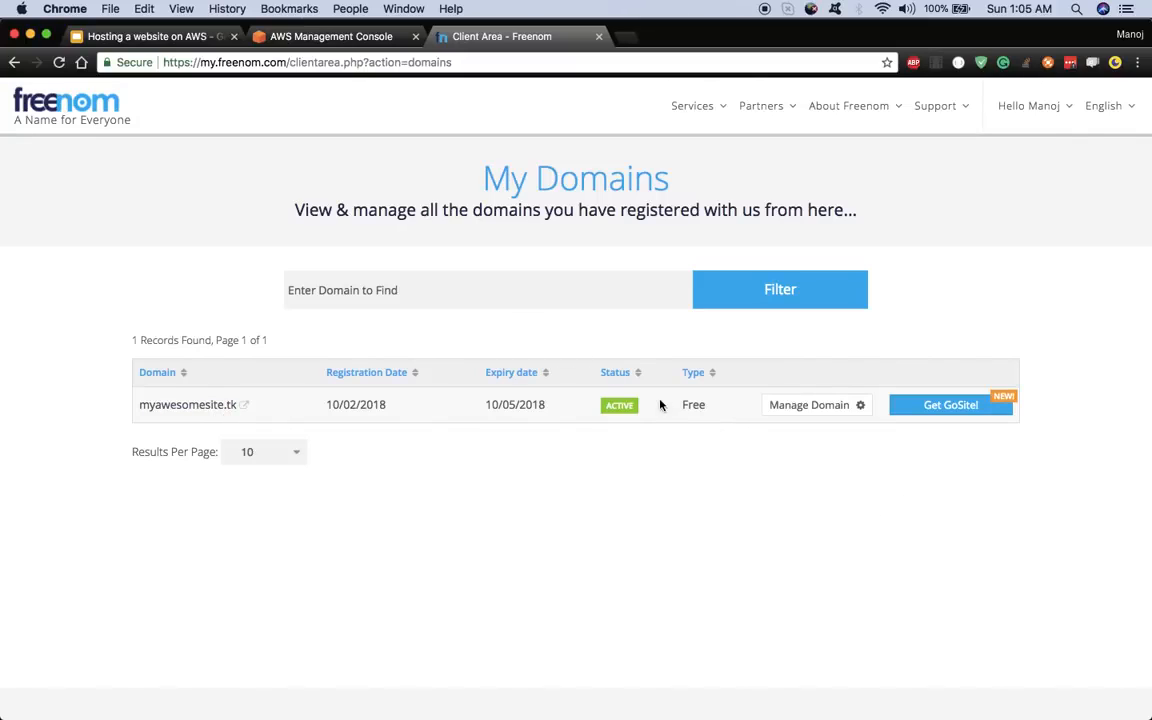
left_click(150, 36)
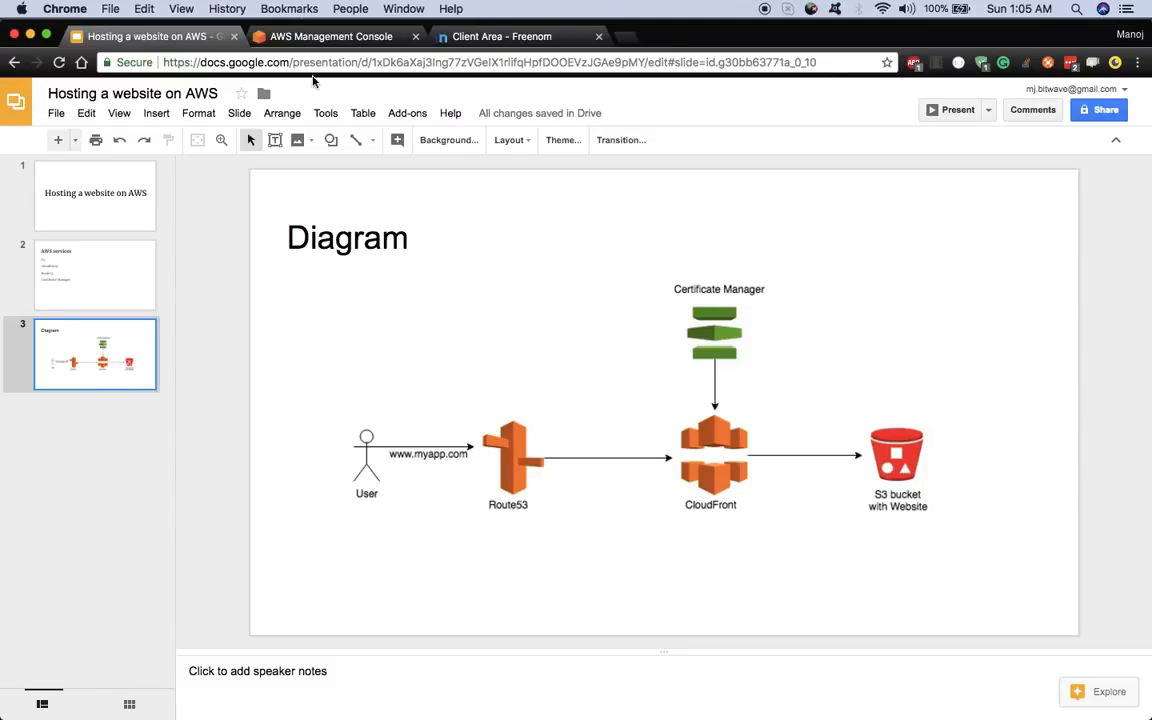
left_click(324, 37)
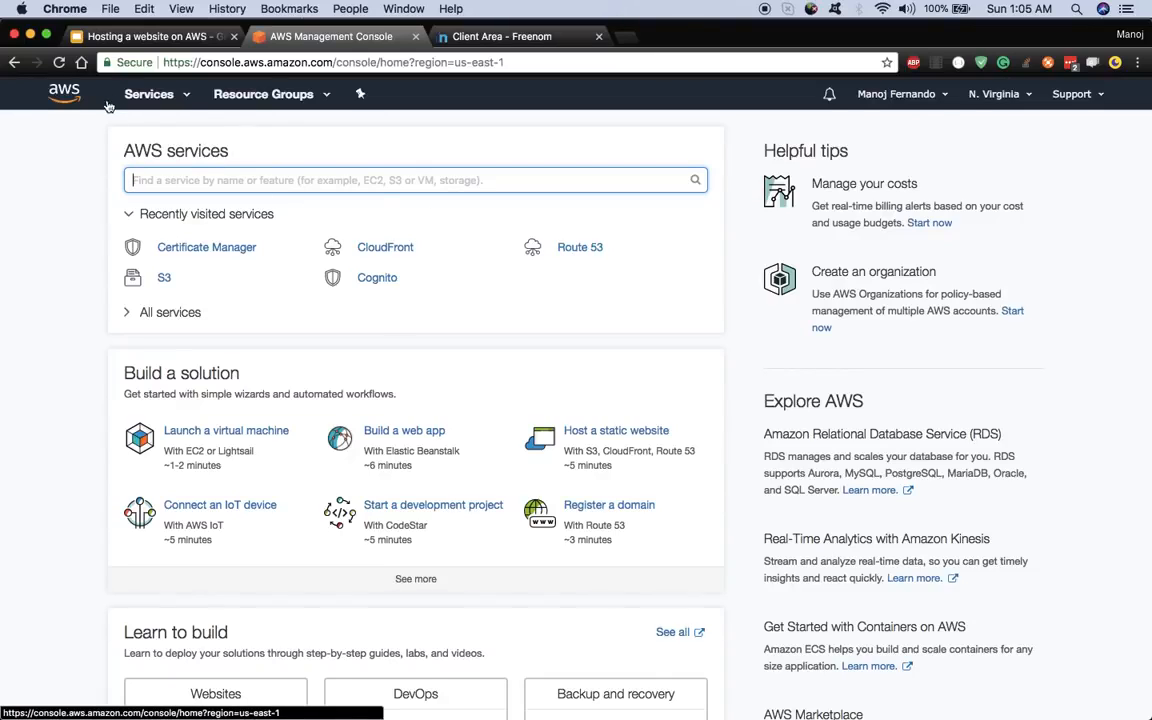
- Find Route 53 through the services search for 'route' and get started with DNS management
left_click(185, 97)
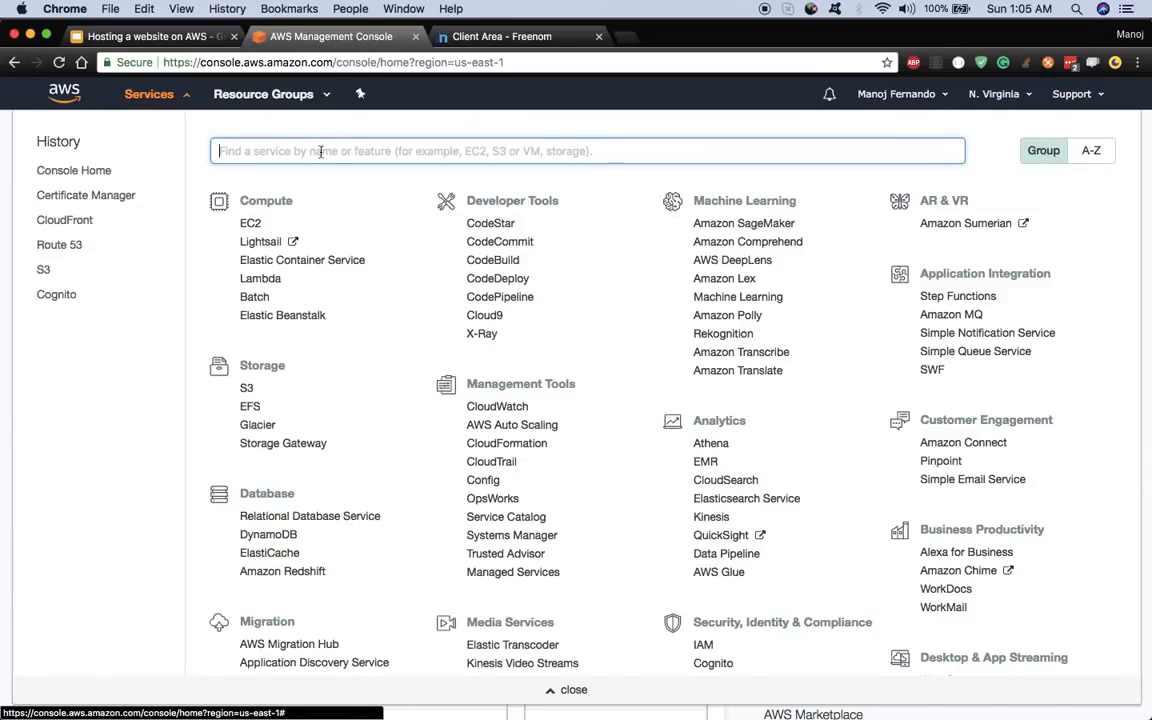
type("route")
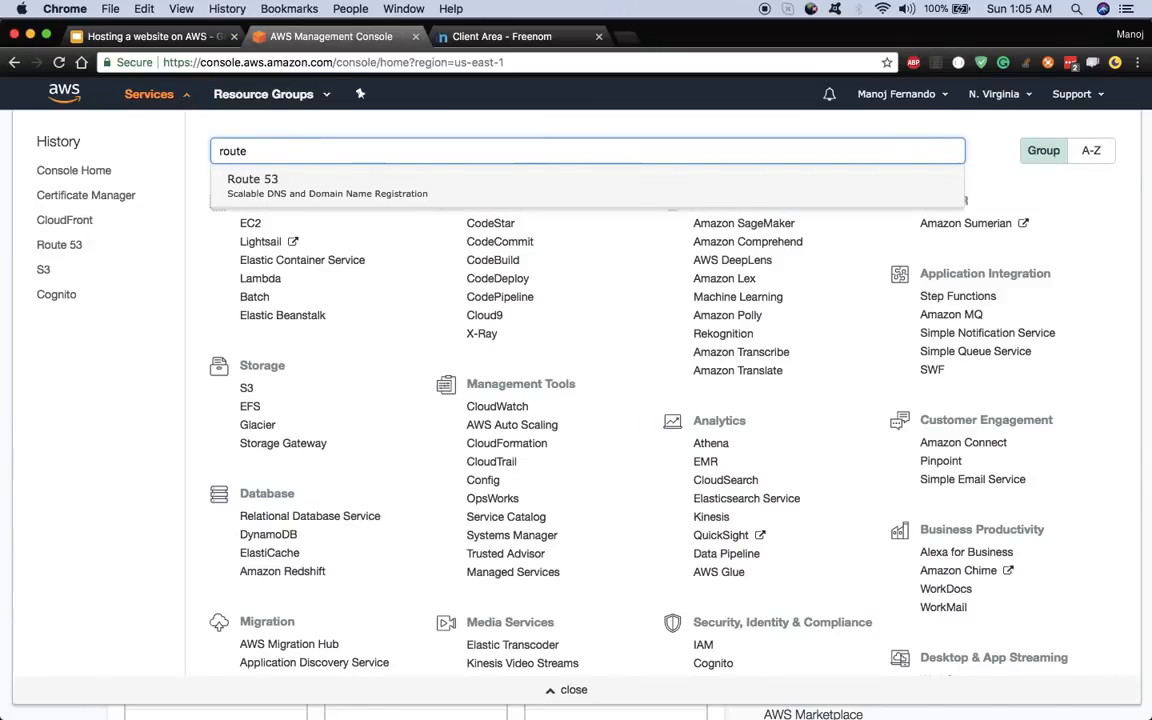
left_click(260, 185)
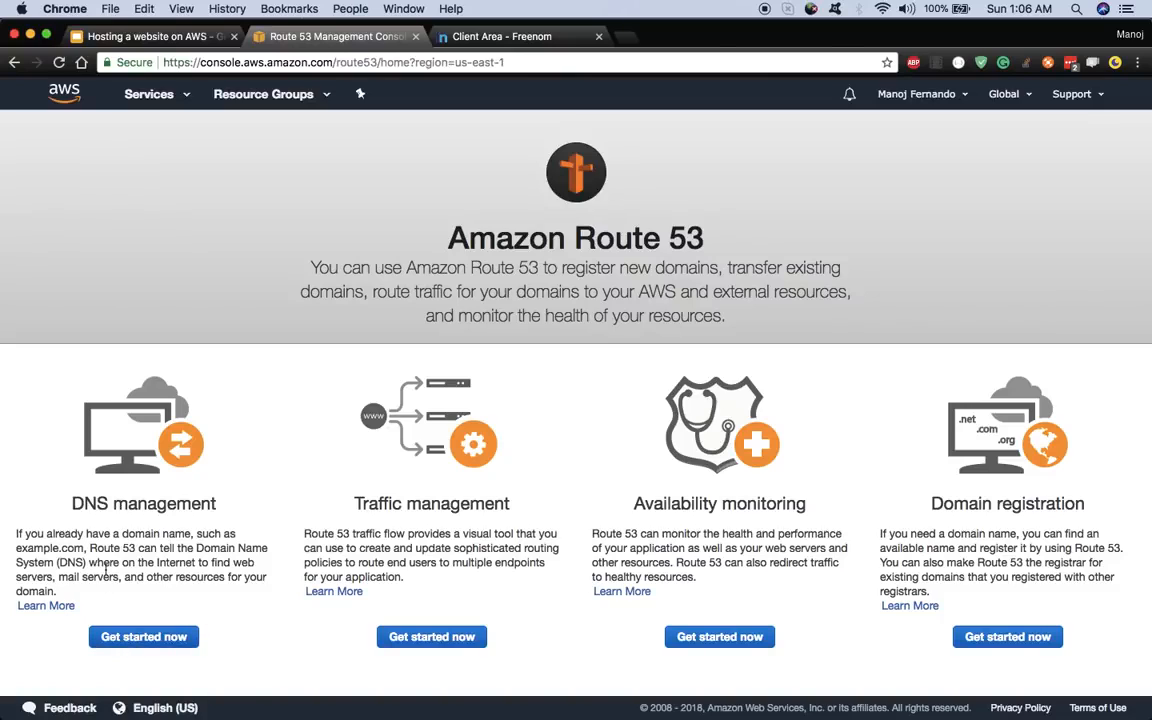
left_click(143, 636)
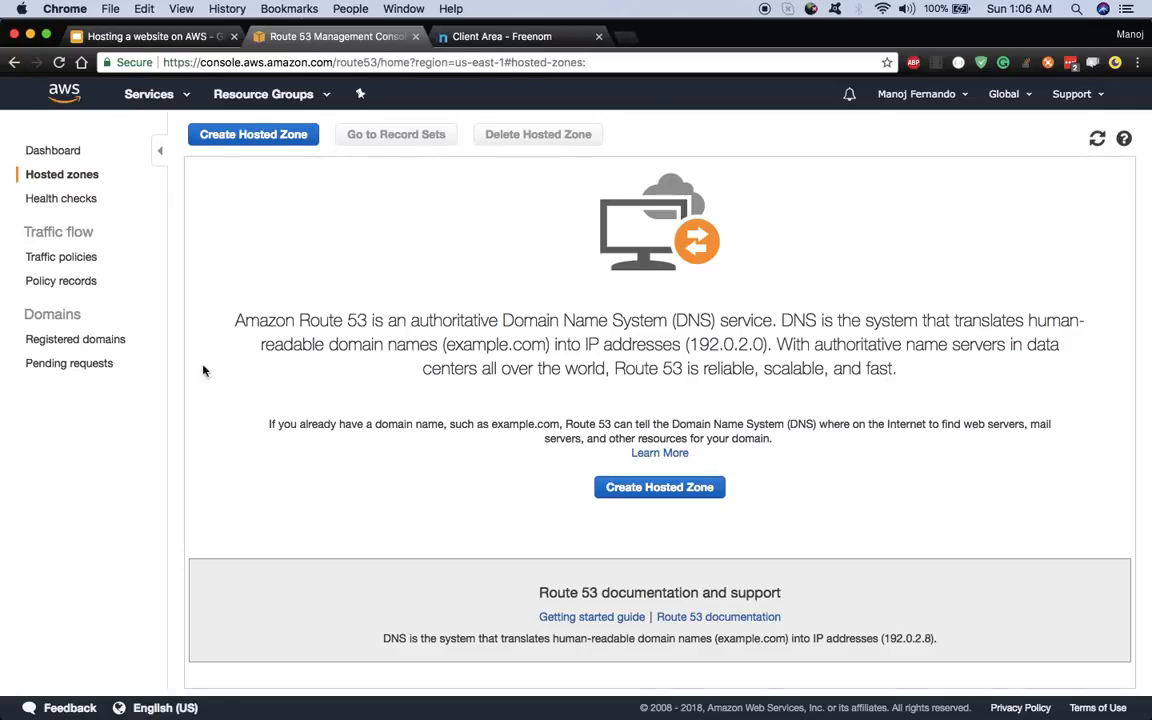
- Start creating a new hosted zone from the Route 53 Hosted zones list
left_click(274, 139)
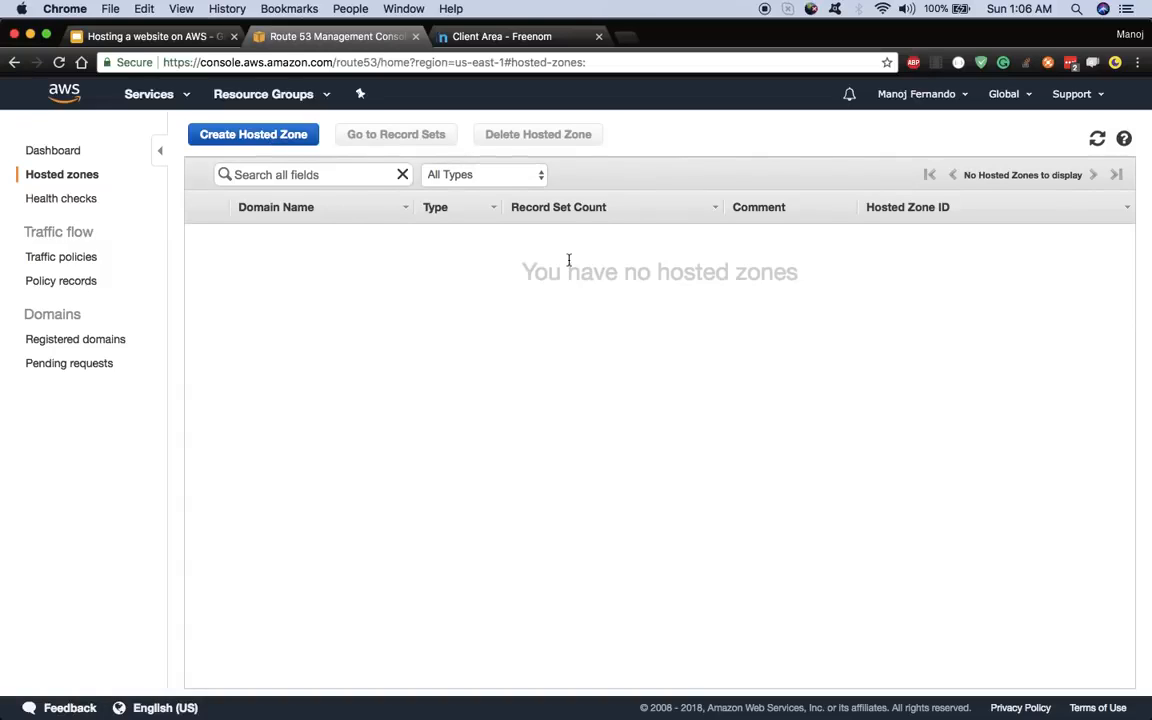
left_click(280, 134)
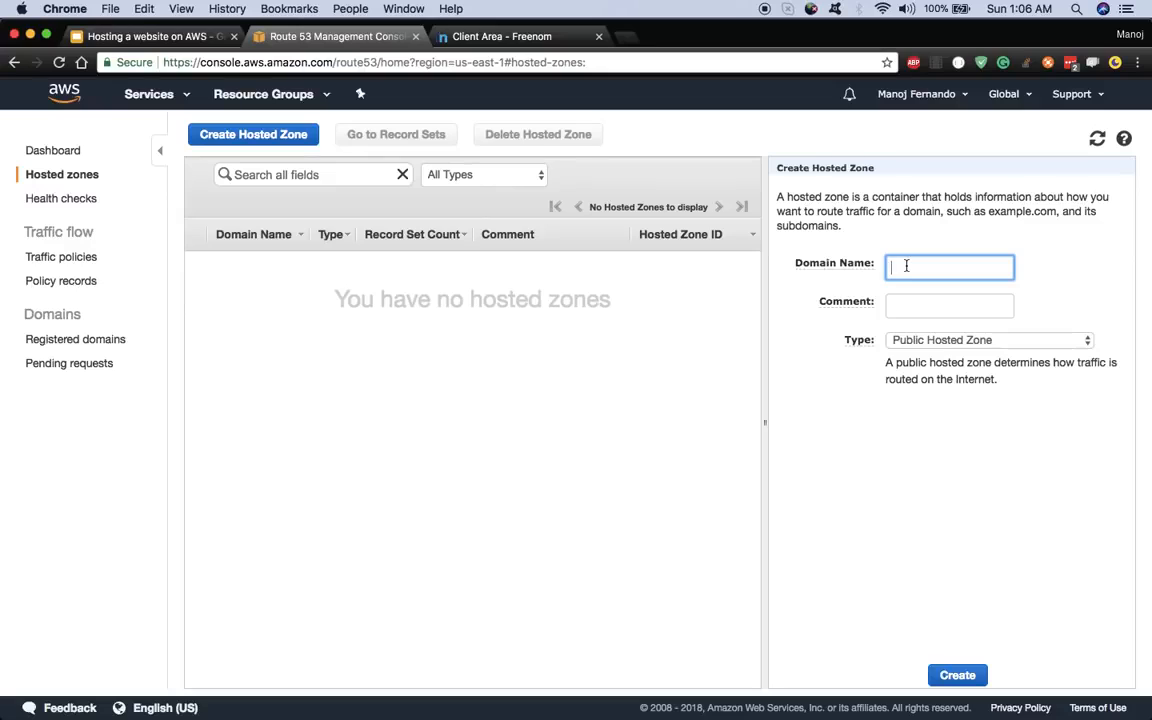
mouse_move(862, 267)
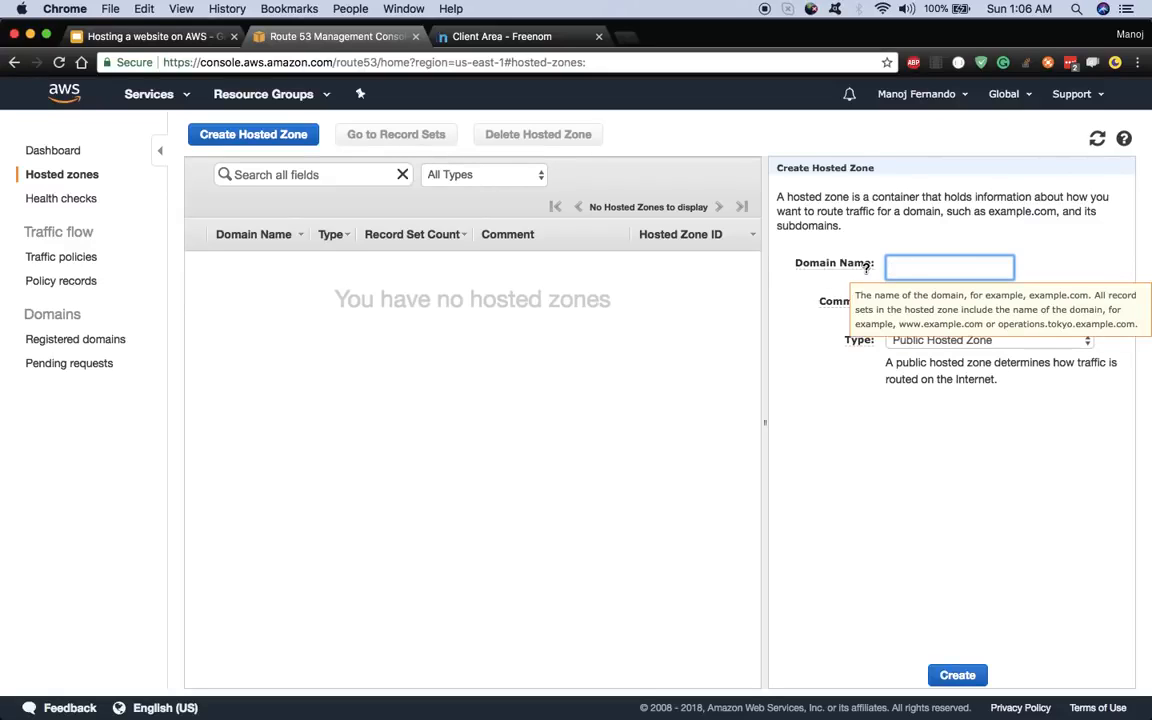
- Copy myawesomesite.tk from Freenom into the Domain Name field and create the public hosted zone
left_click(463, 40)
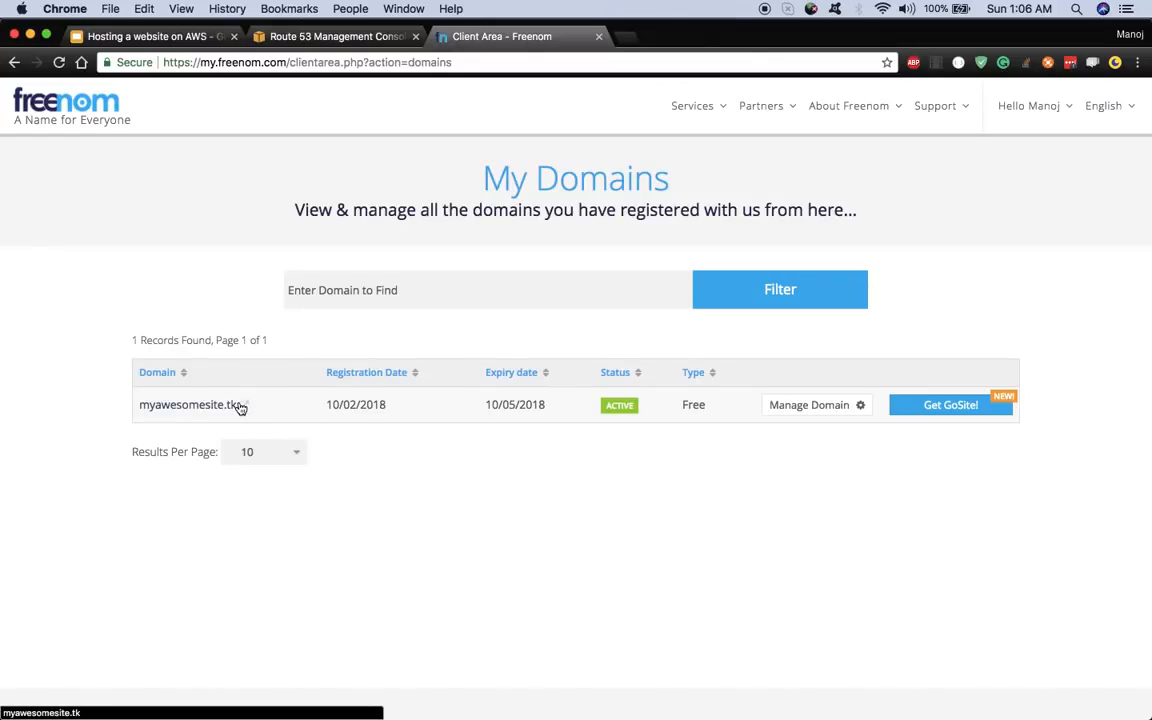
left_click(859, 405)
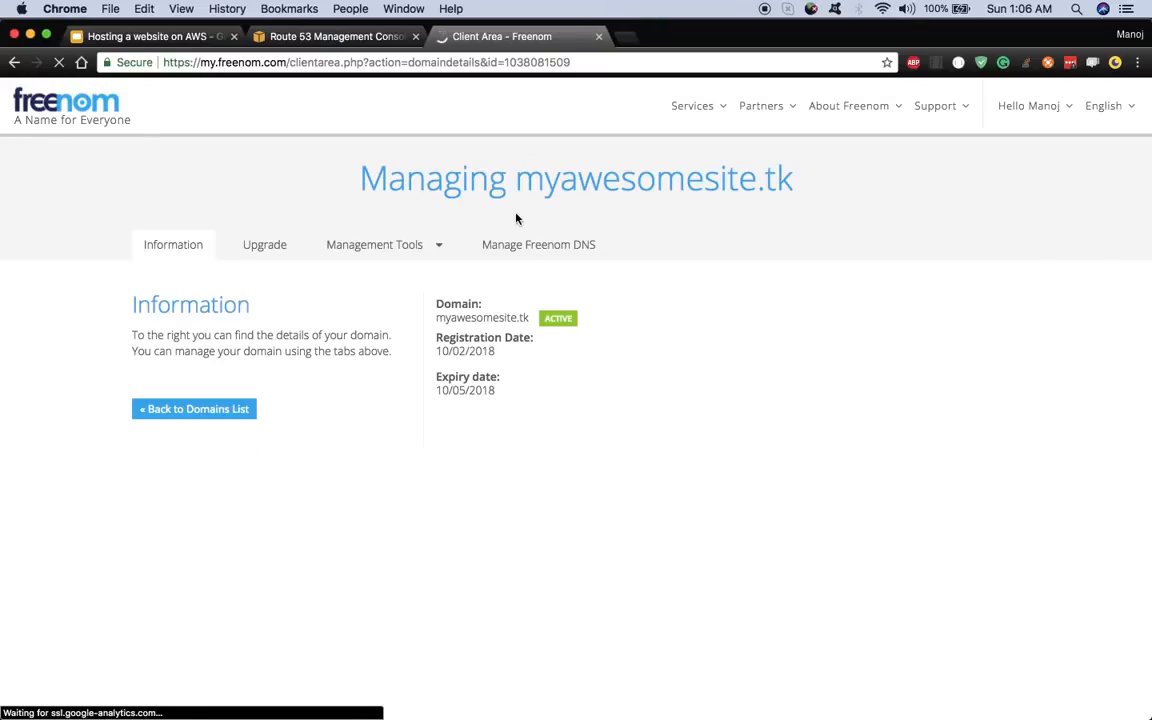
left_click_drag(516, 183, 807, 185)
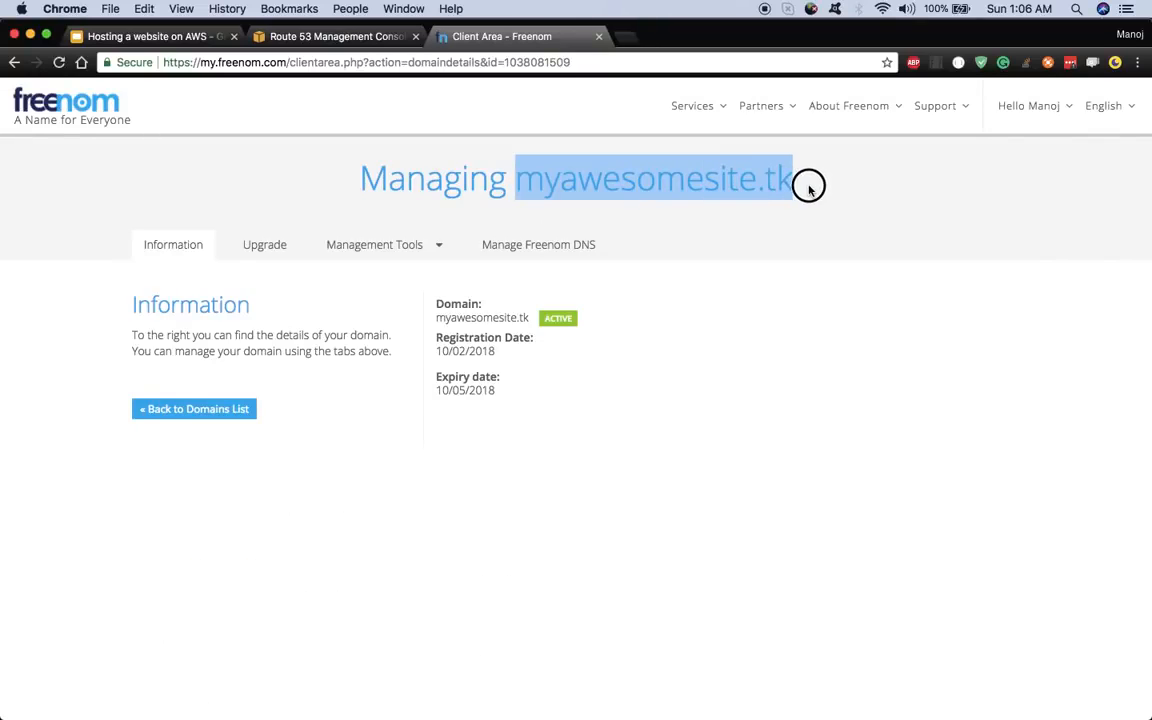
right_click(698, 169)
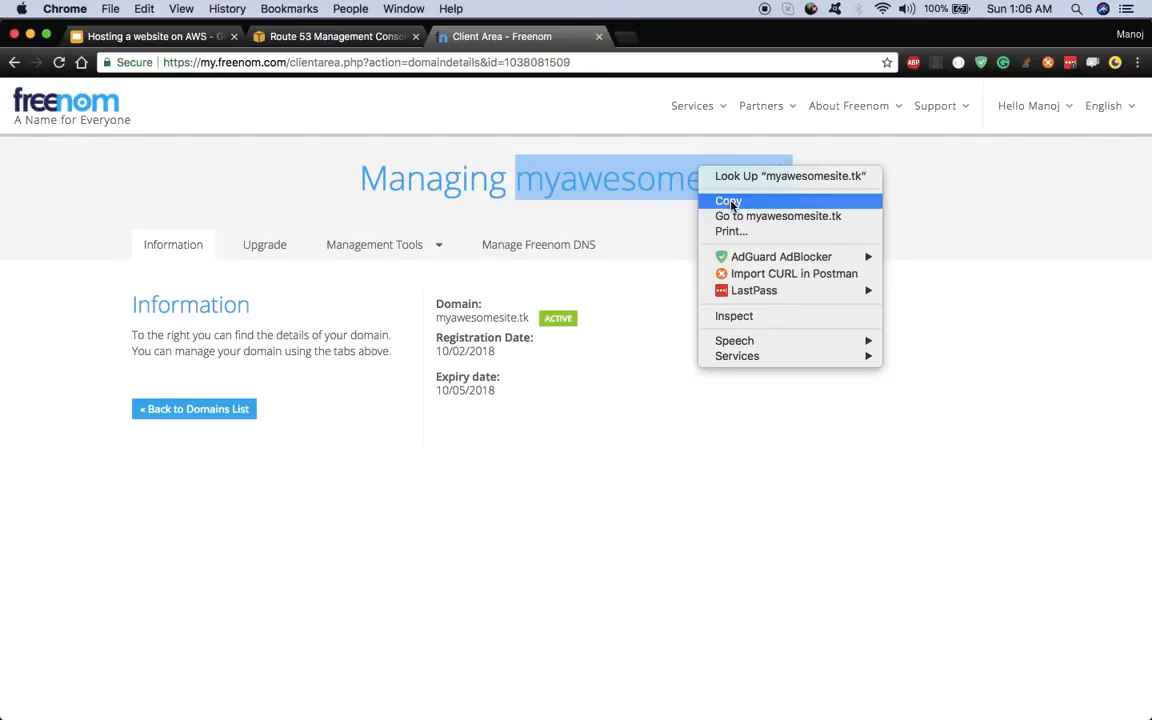
left_click(729, 202)
left_click(330, 36)
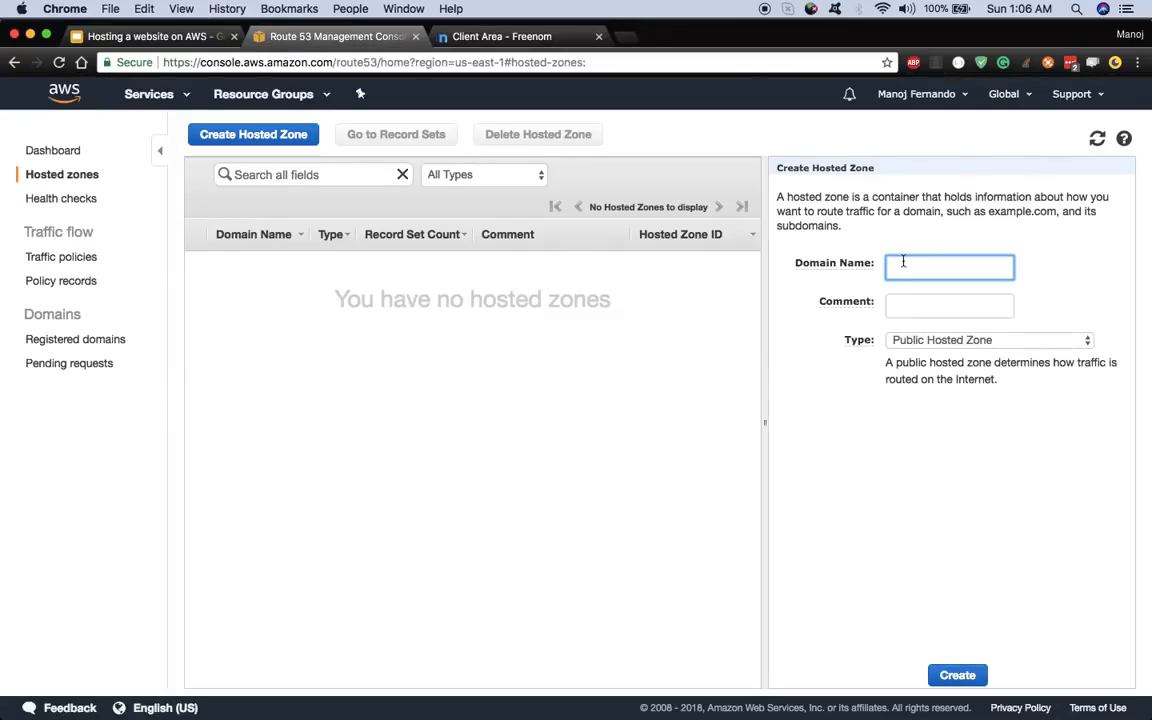
right_click(903, 261)
left_click(938, 334)
left_click(960, 677)
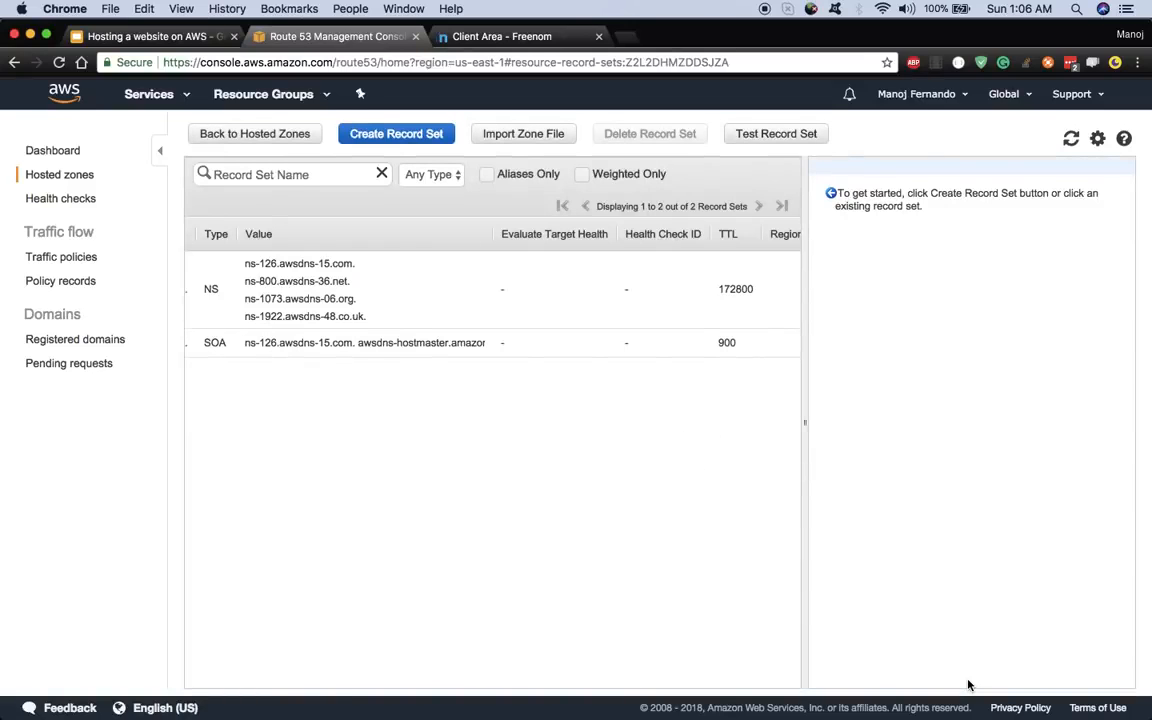
- Copy the first nameserver ns-126.awsdns-15.com. from the NS record, then return to Freenom's domain page
scroll(546, 592, "left", 3)
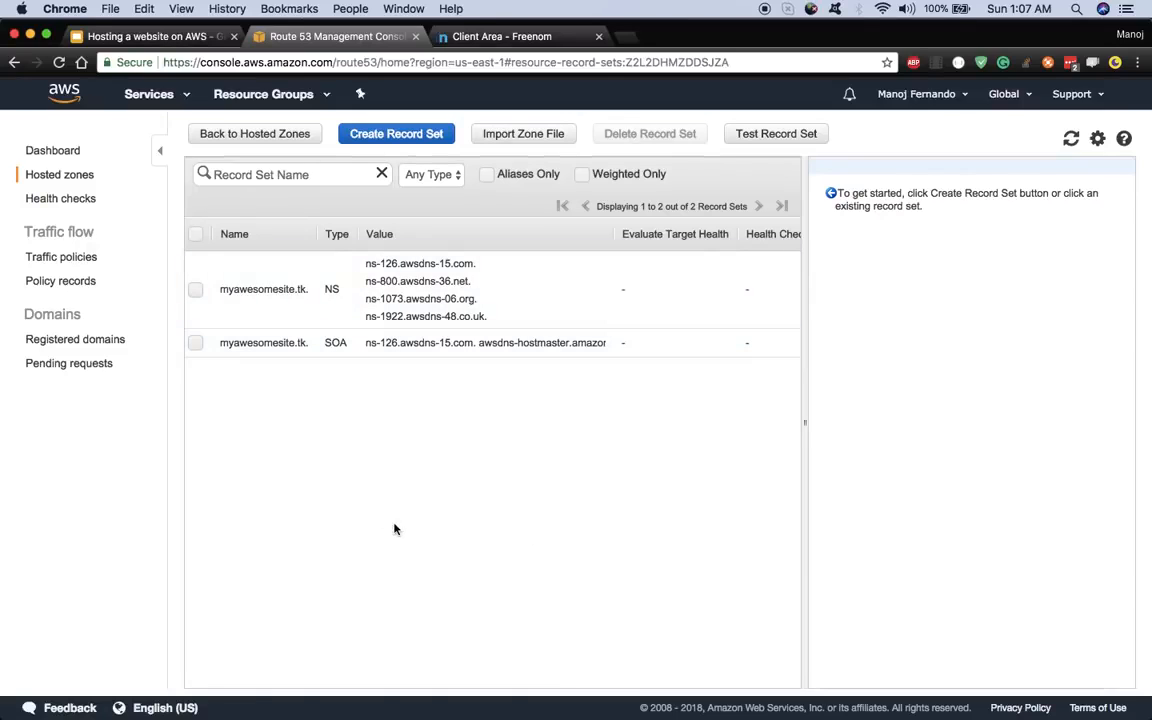
left_click_drag(805, 422, 850, 423)
left_click(195, 292)
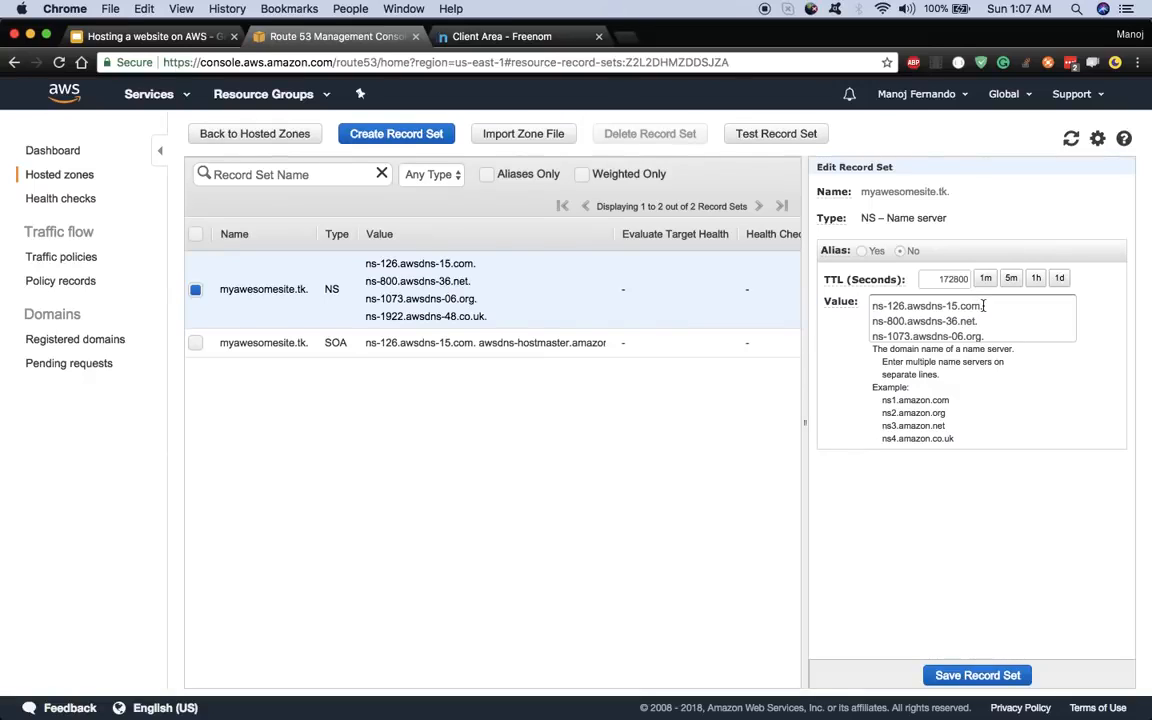
left_click_drag(984, 305, 874, 305)
right_click(881, 307)
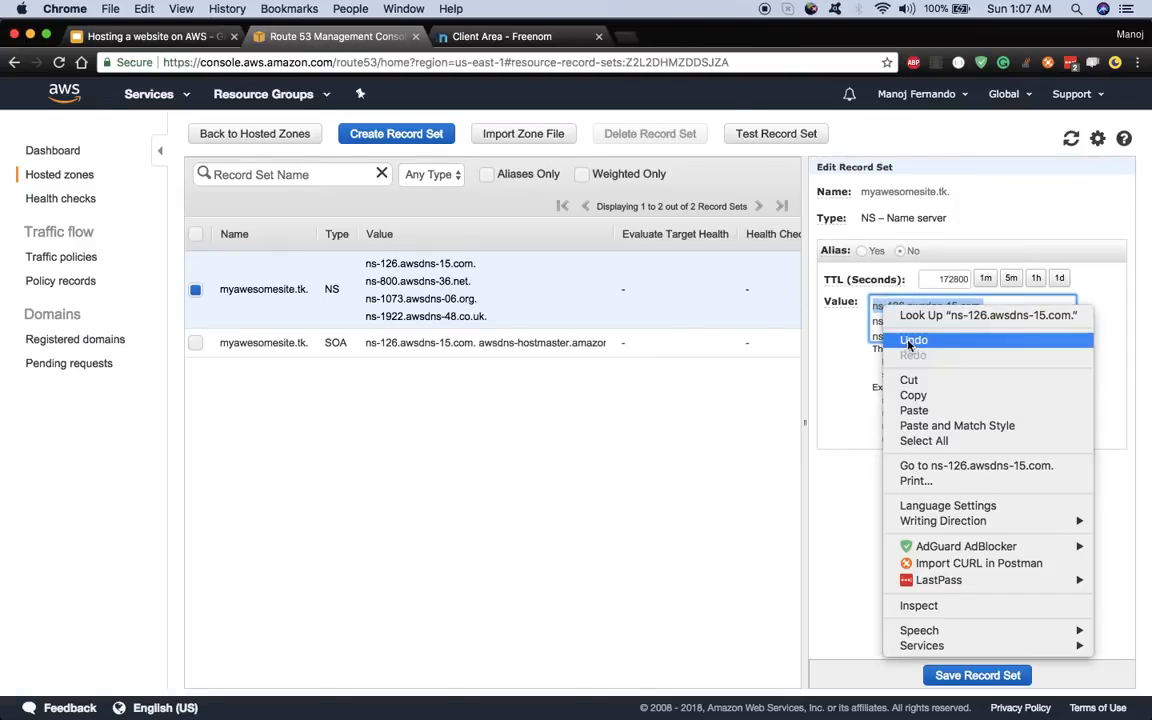
left_click(918, 396)
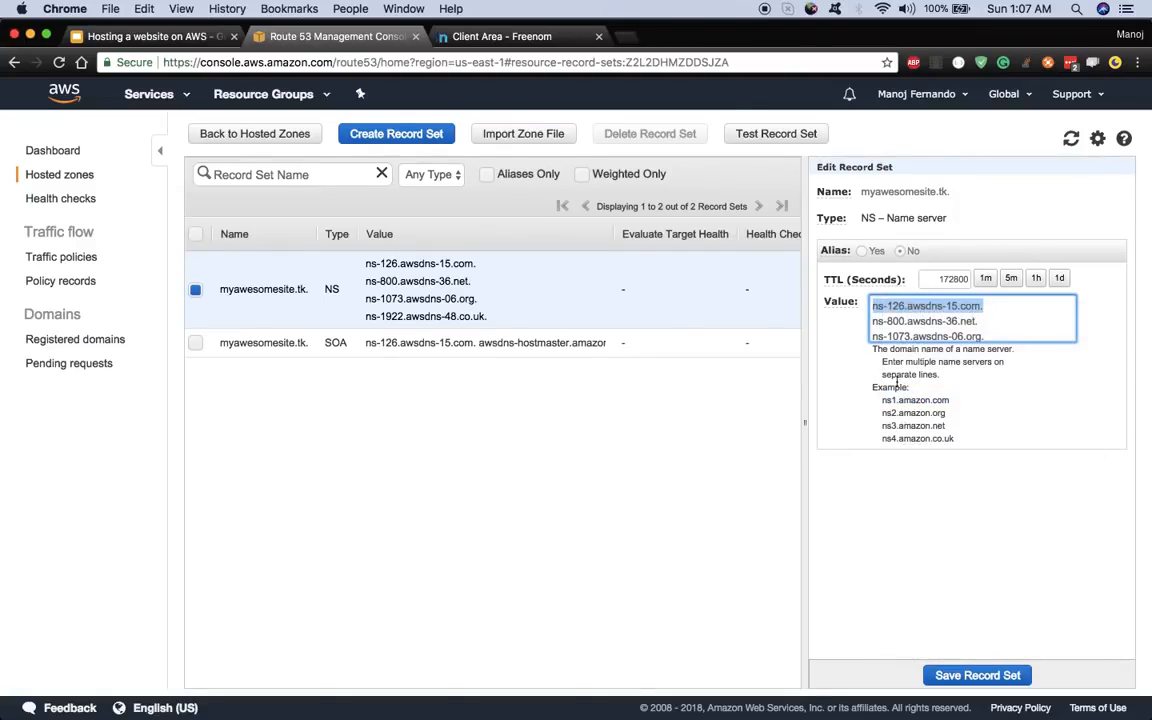
left_click(480, 36)
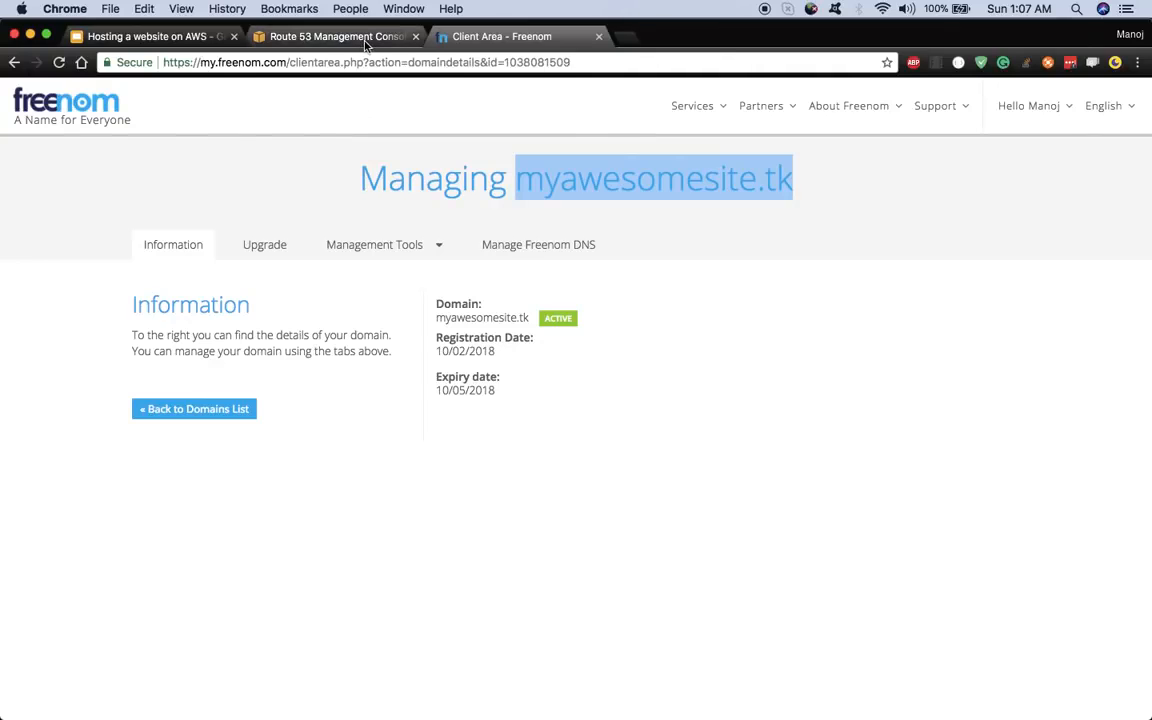
- In Management Tools > Nameservers for myawesomesite.tk, choose Use custom nameservers
left_click(330, 36)
left_click(463, 33)
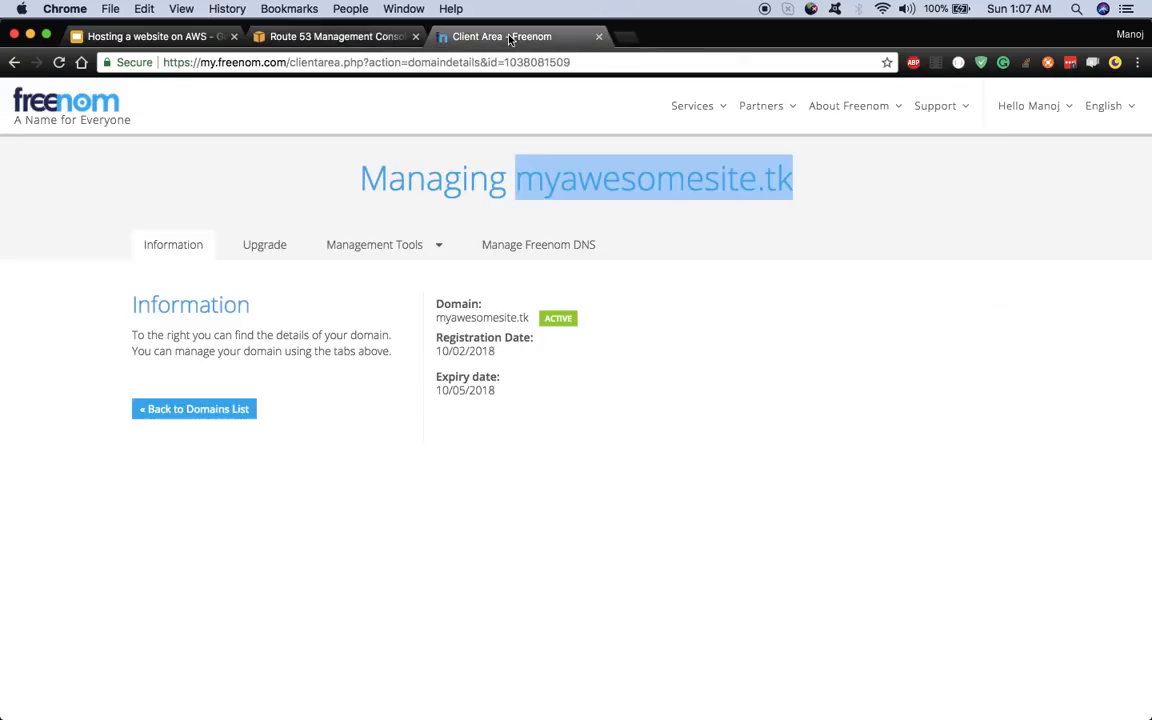
left_click(425, 247)
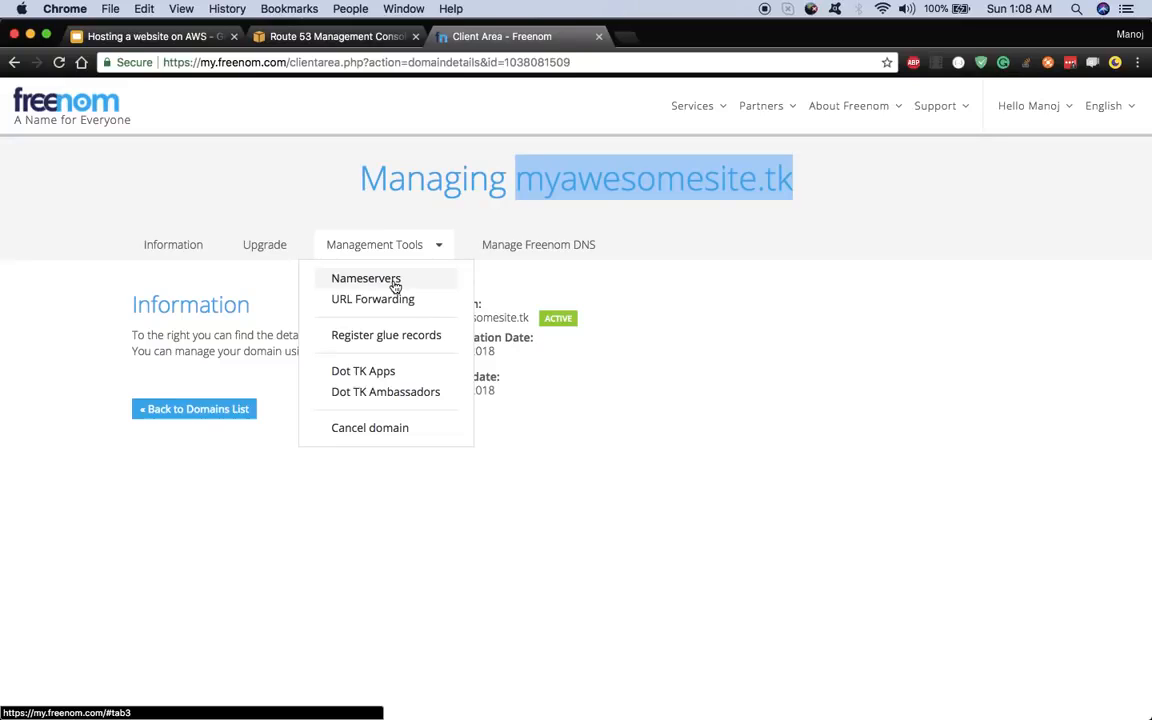
left_click(395, 285)
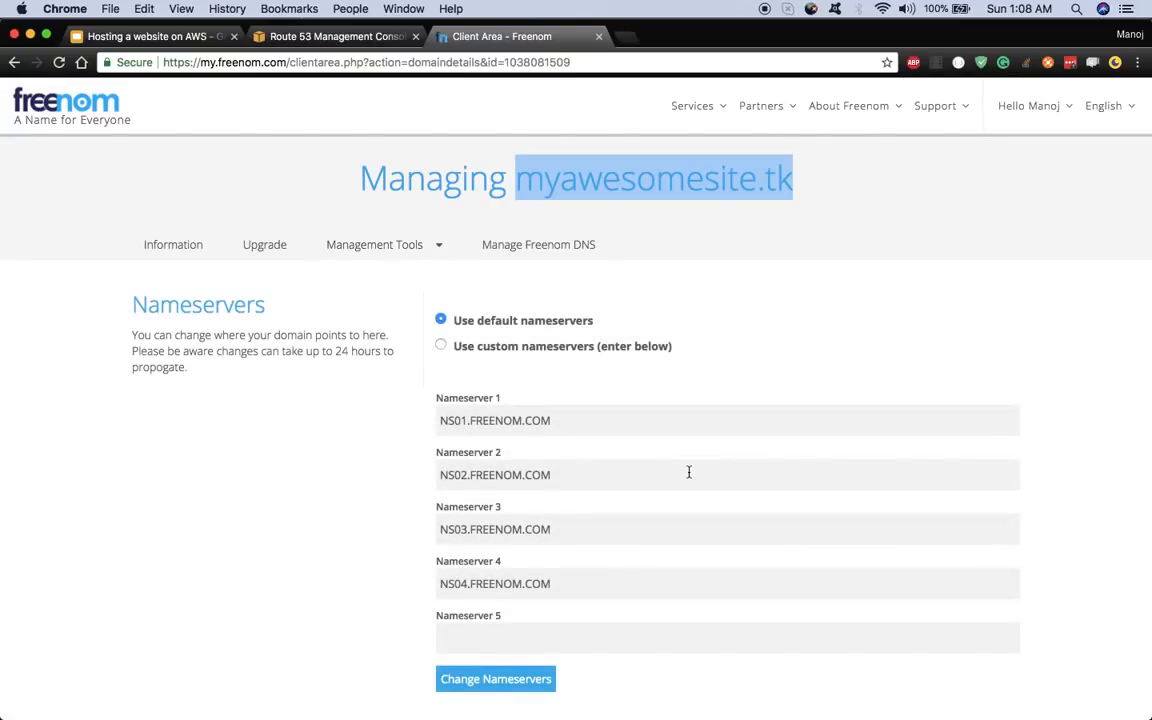
scroll(688, 472, "down", 2)
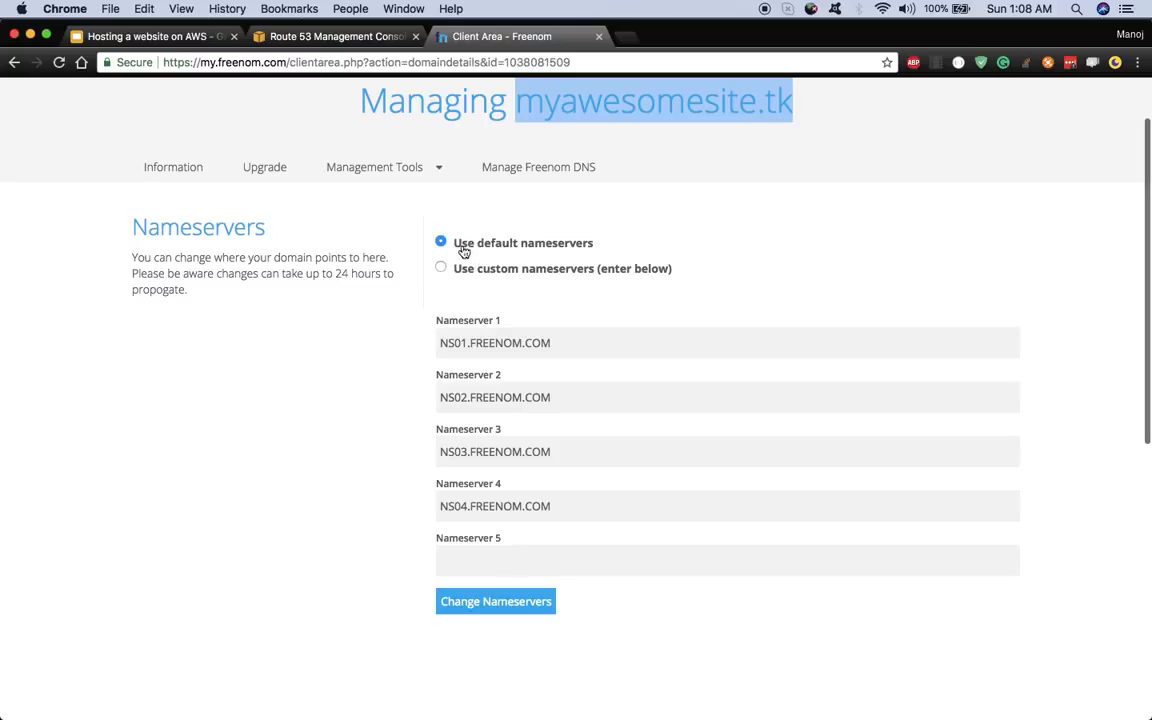
scroll(506, 226, "up", 2)
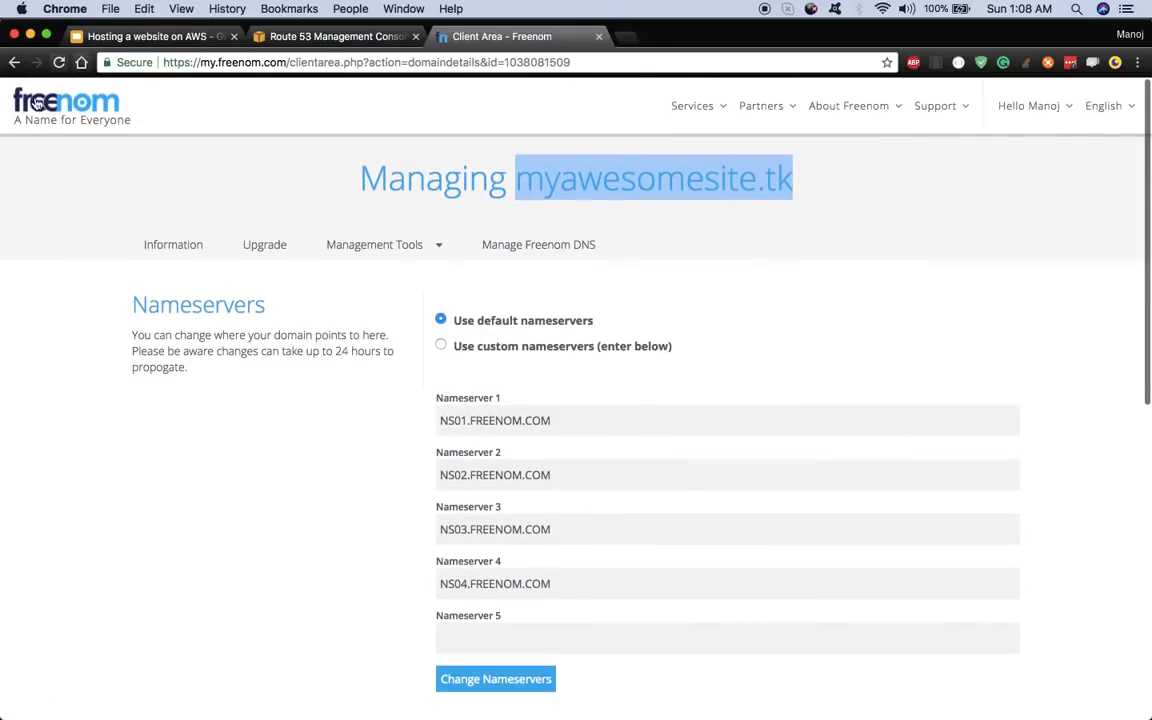
left_click(441, 346)
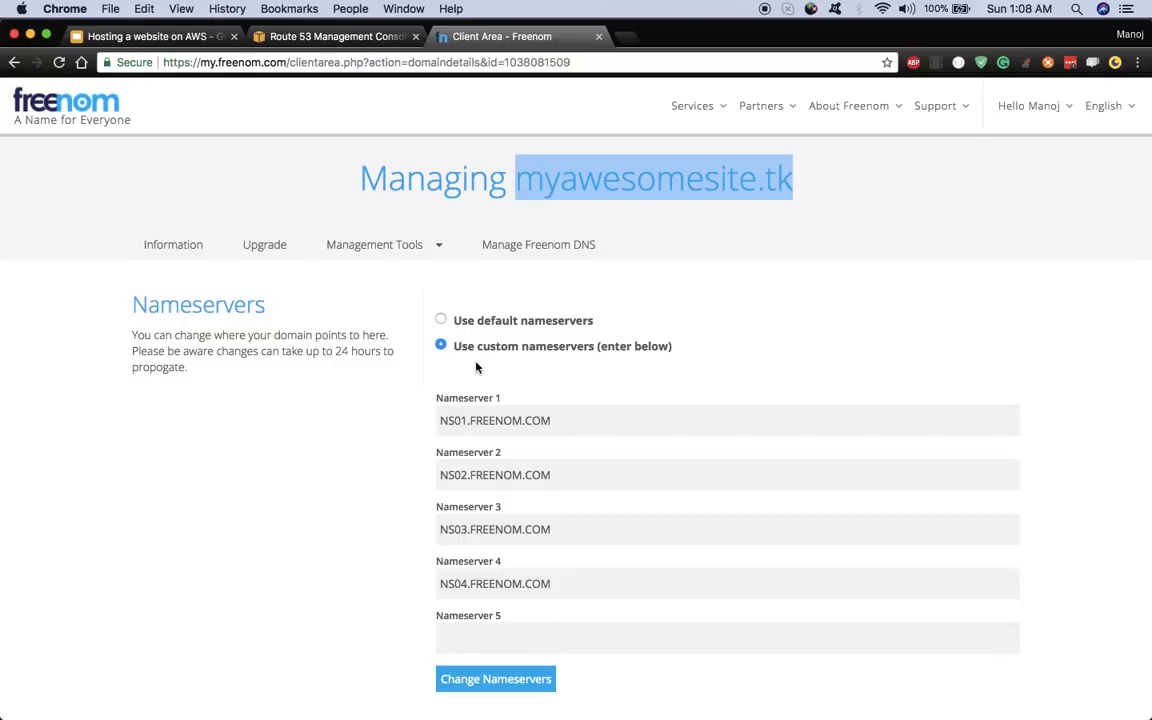
- Replace Nameserver 1 with ns-126.awsdns-15.com. and clear the Freenom defaults from Nameservers 2–4
left_click(577, 415)
left_click_drag(577, 418, 429, 420)
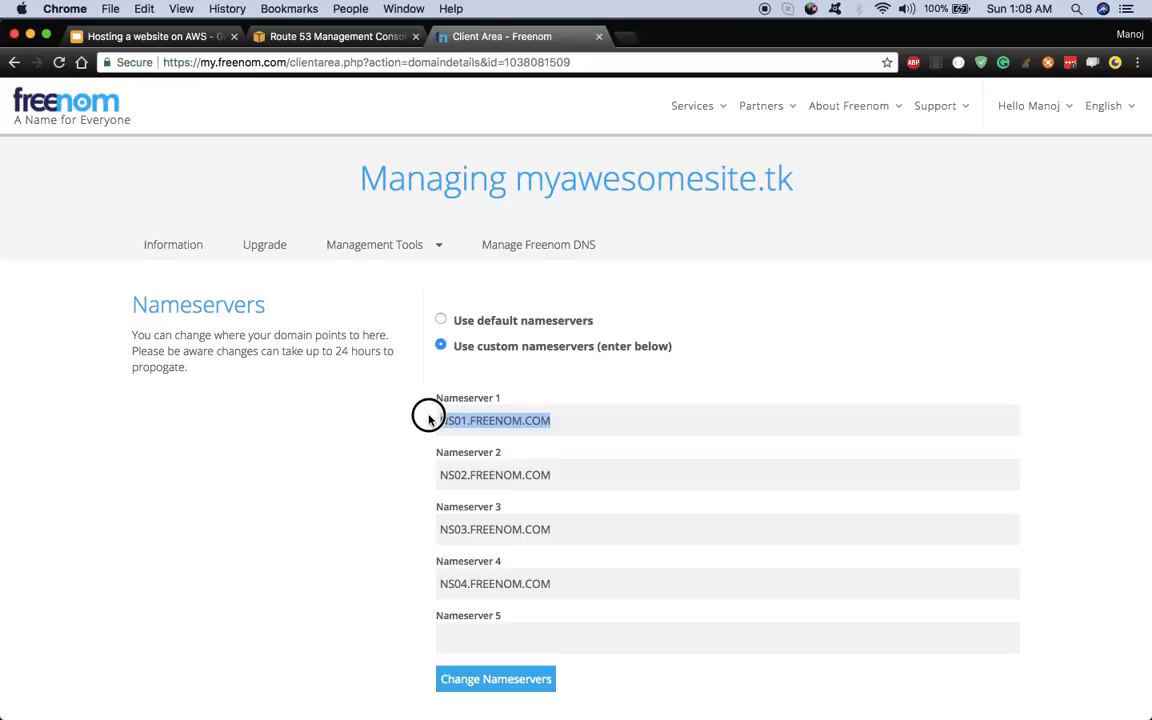
key("BackSpace")
key("super+v")
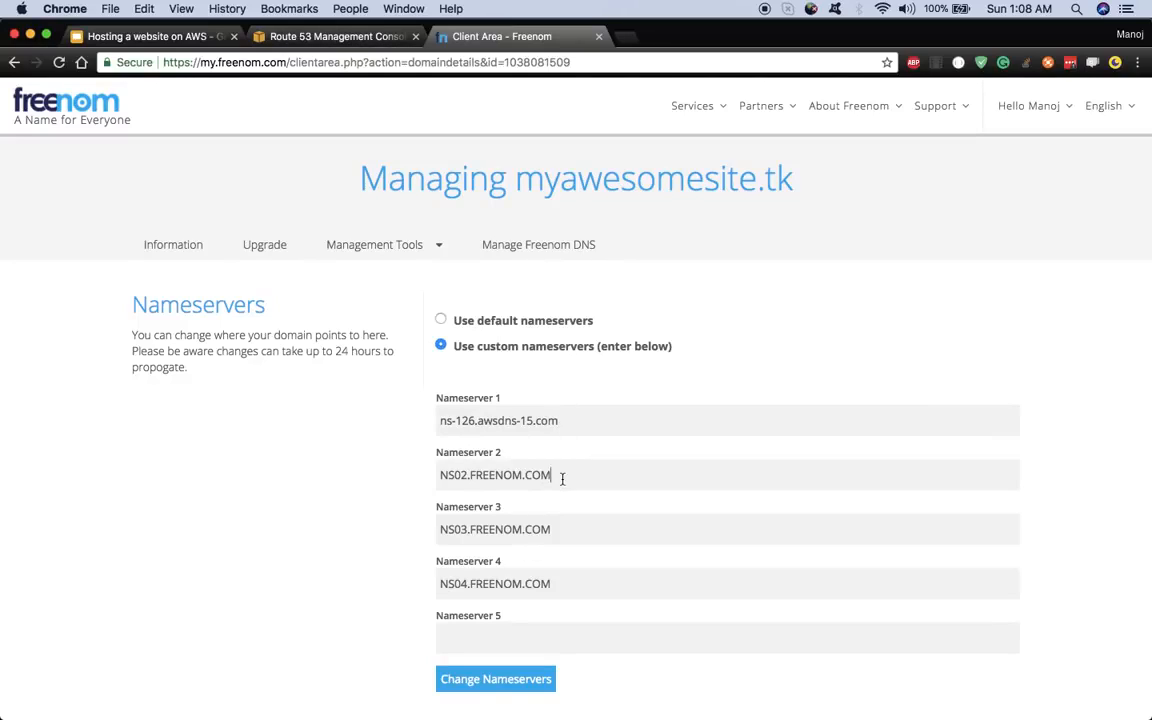
left_click_drag(562, 479, 432, 473)
key("BackSpace")
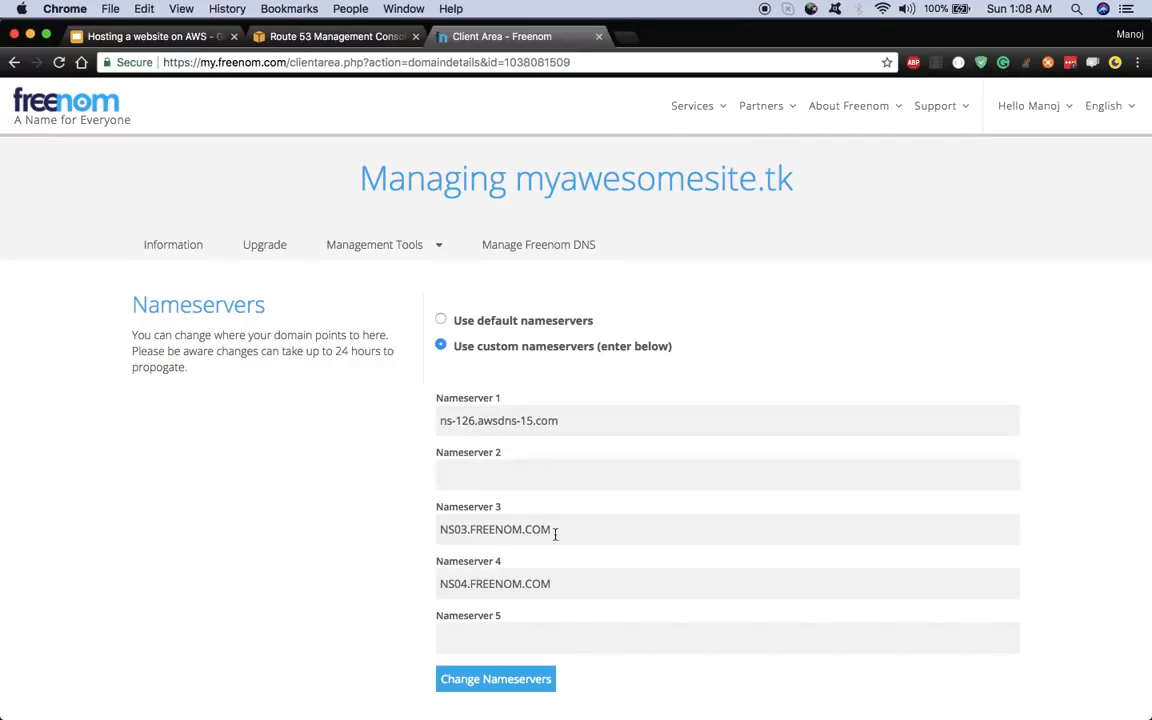
left_click_drag(579, 534, 441, 530)
key("BackSpace")
left_click_drag(573, 583, 417, 590)
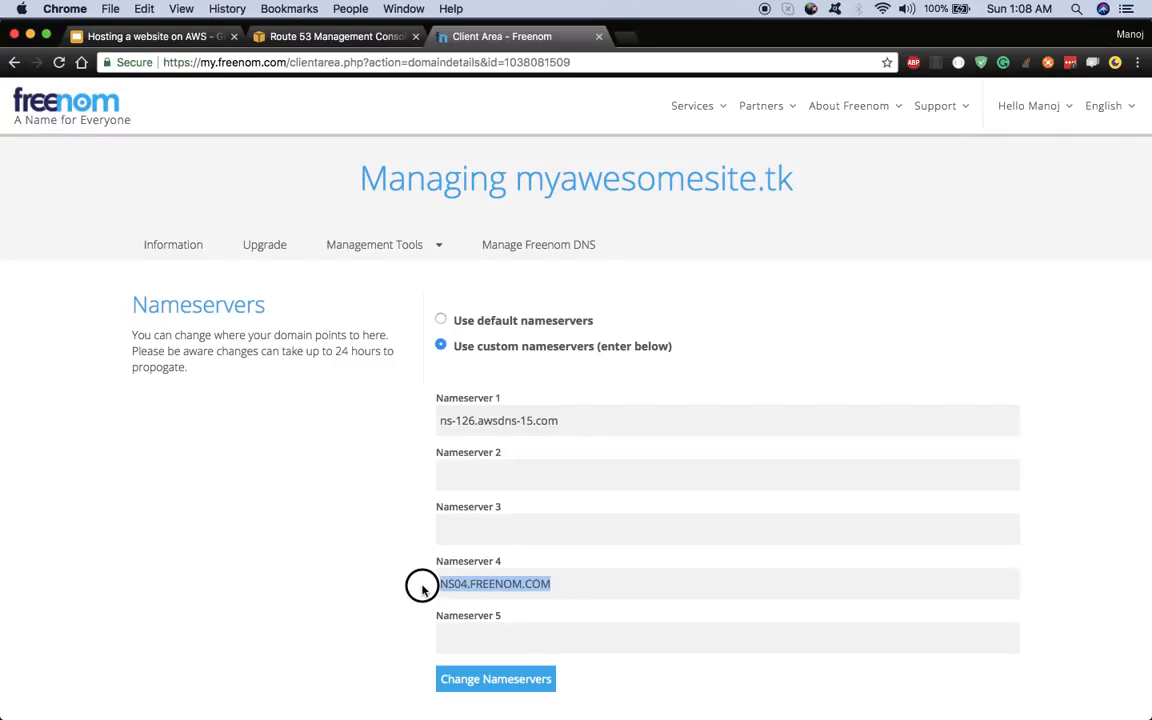
key("BackSpace")
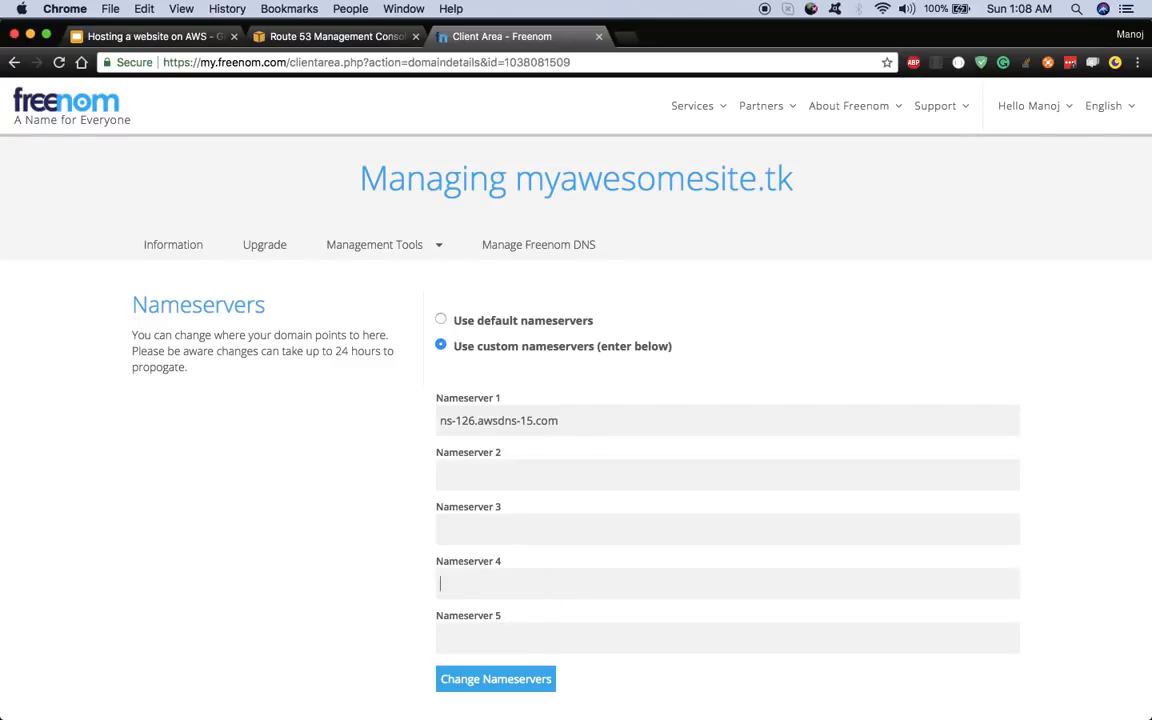
- Fill Nameserver 2 with ns-800.awsdns-36.net. and Nameserver 3 with ns-1073.awsdns-06.org. from Route 53
left_click(313, 37)
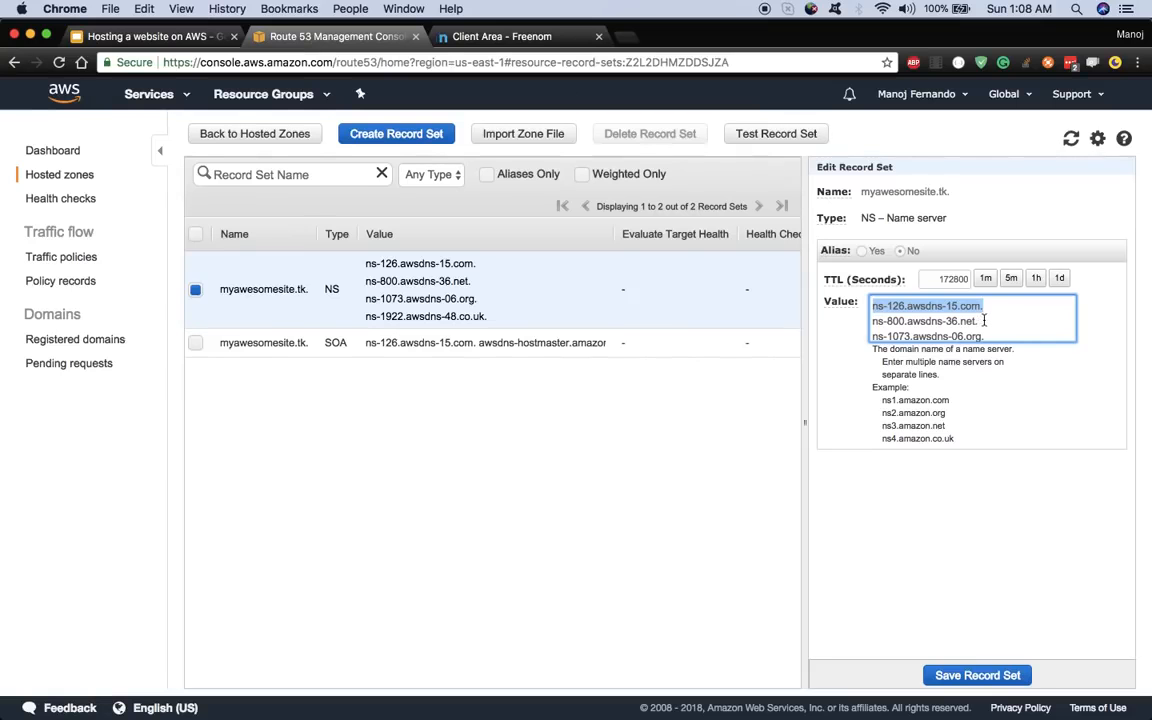
left_click_drag(980, 321, 872, 321)
key("super+c")
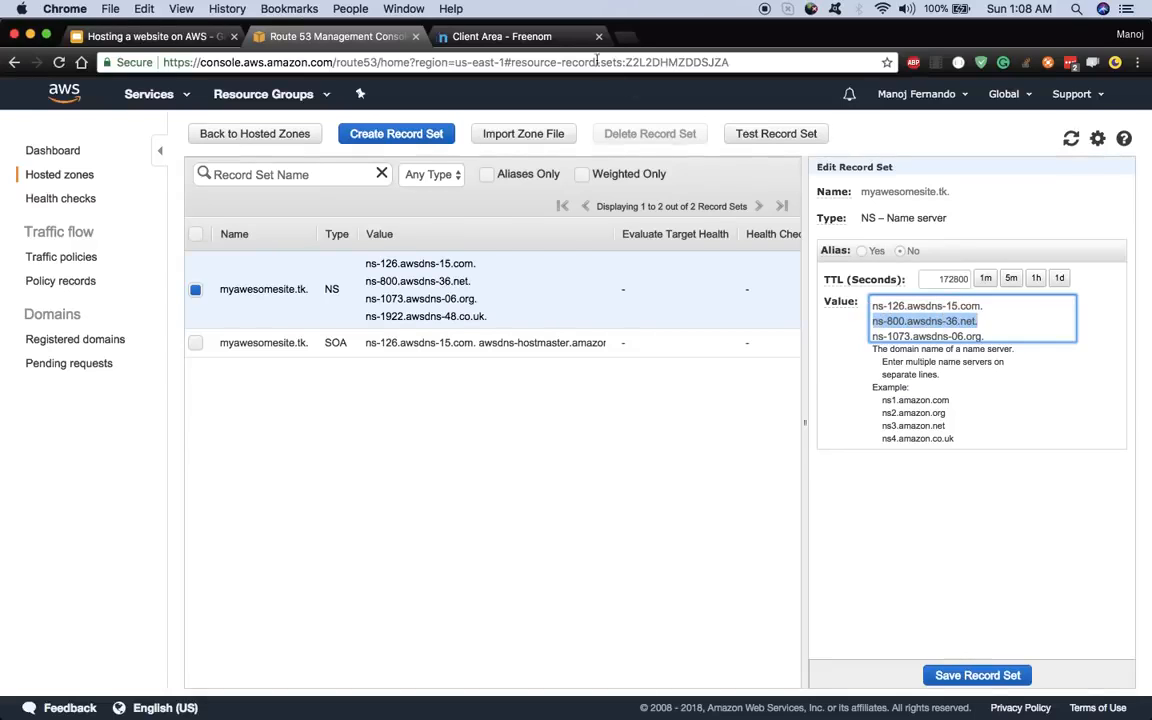
left_click(538, 37)
key("super+v")
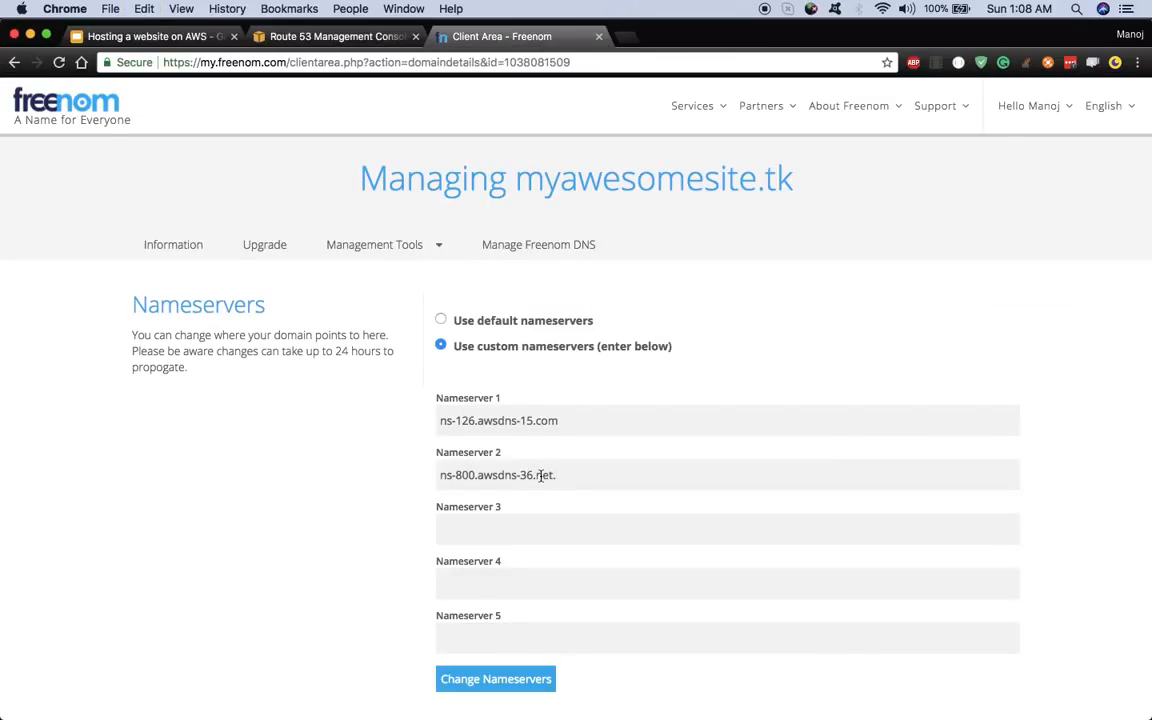
left_click(335, 36)
left_click(995, 337)
left_click_drag(995, 337, 879, 327)
left_click_drag(999, 321, 872, 316)
key("super+c")
left_click(493, 35)
key("super+v")
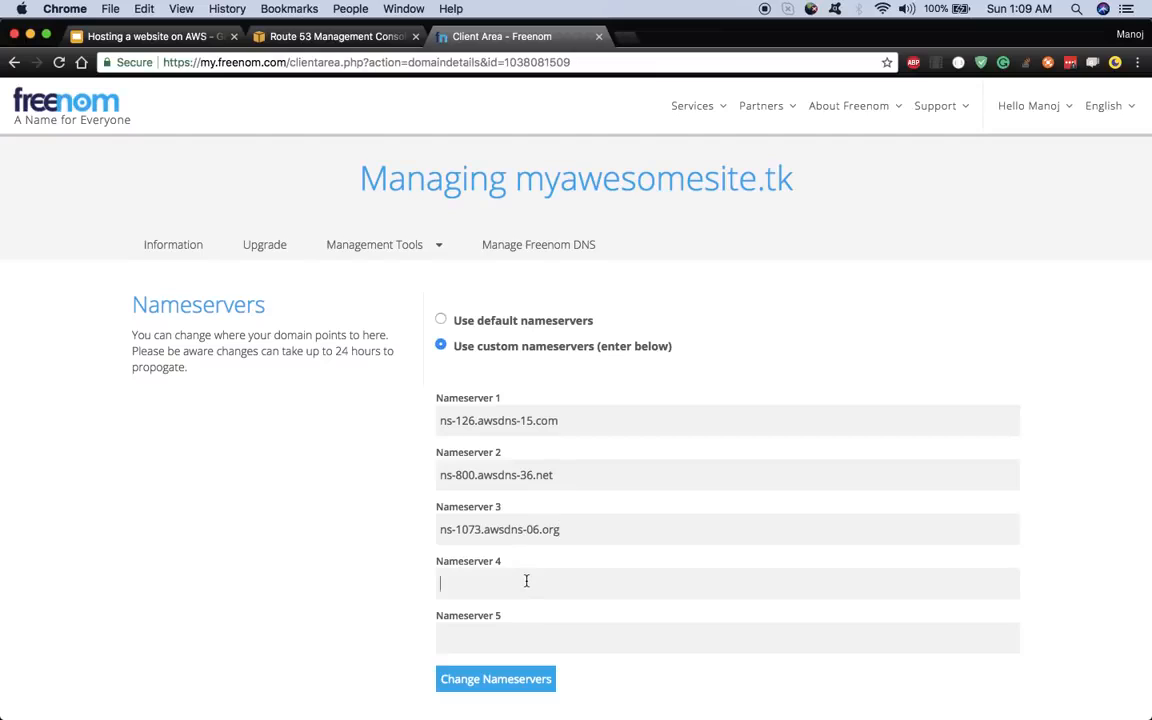
- Fill Nameserver 4 with ns-1922.awsdns-48.co.uk. copied from the Route 53 NS record
left_click(300, 40)
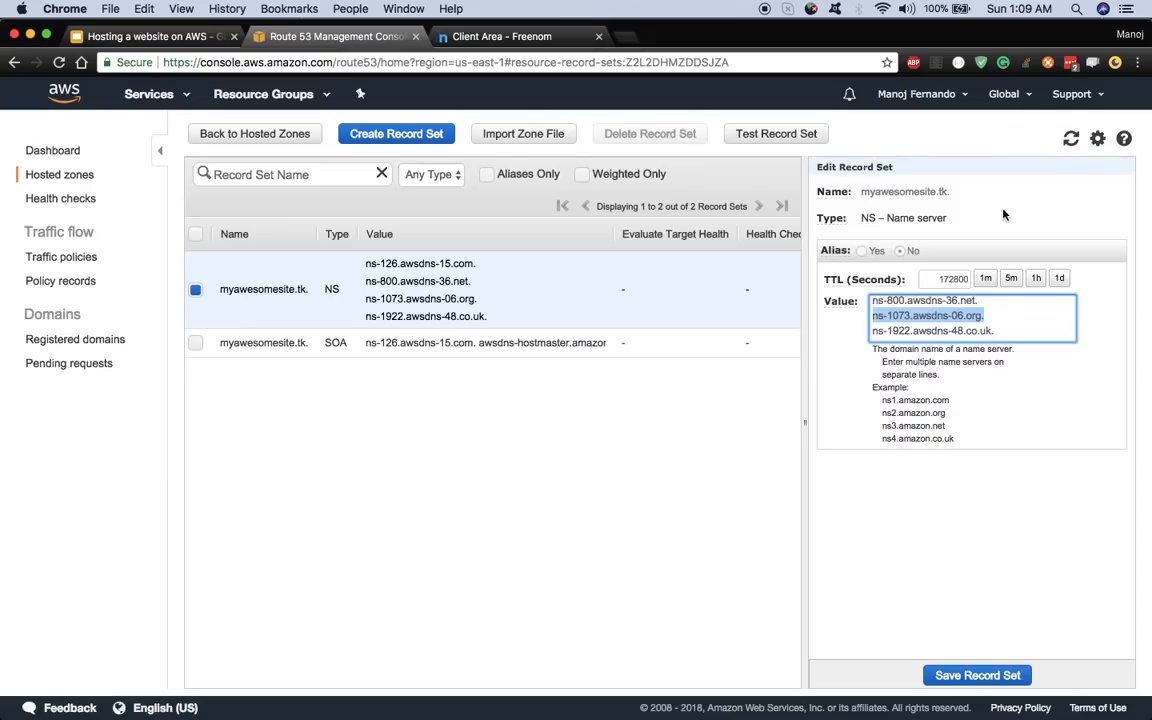
left_click_drag(994, 331, 876, 330)
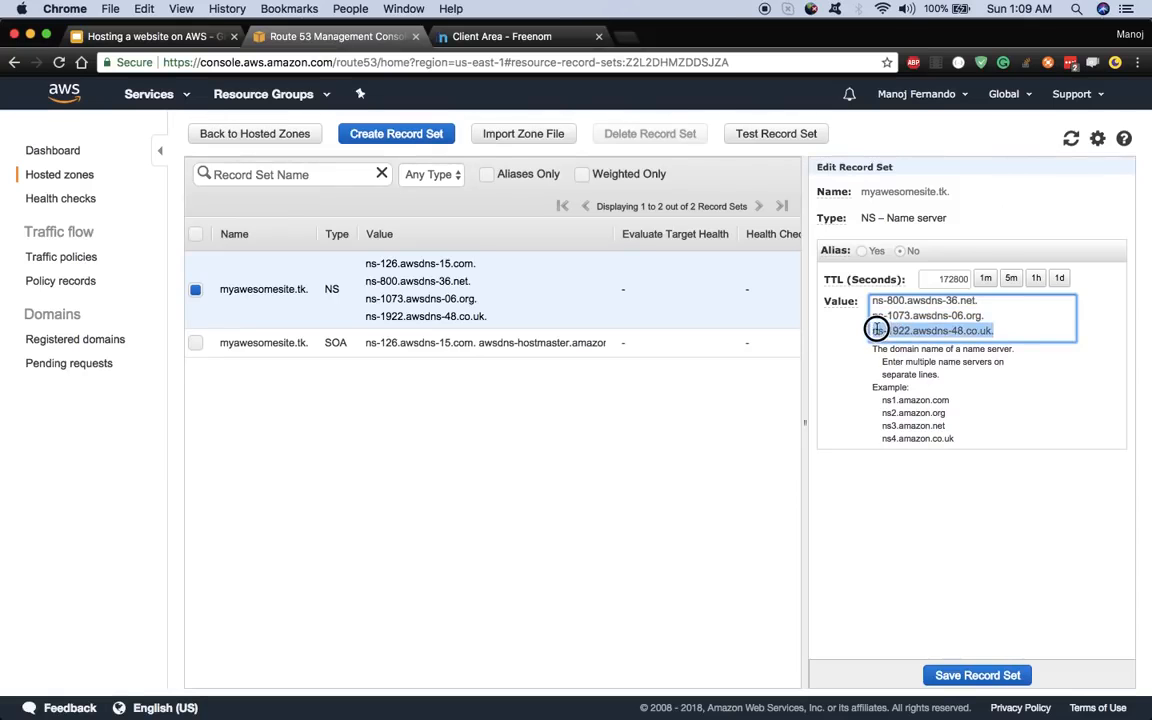
key("super+c")
left_click(493, 36)
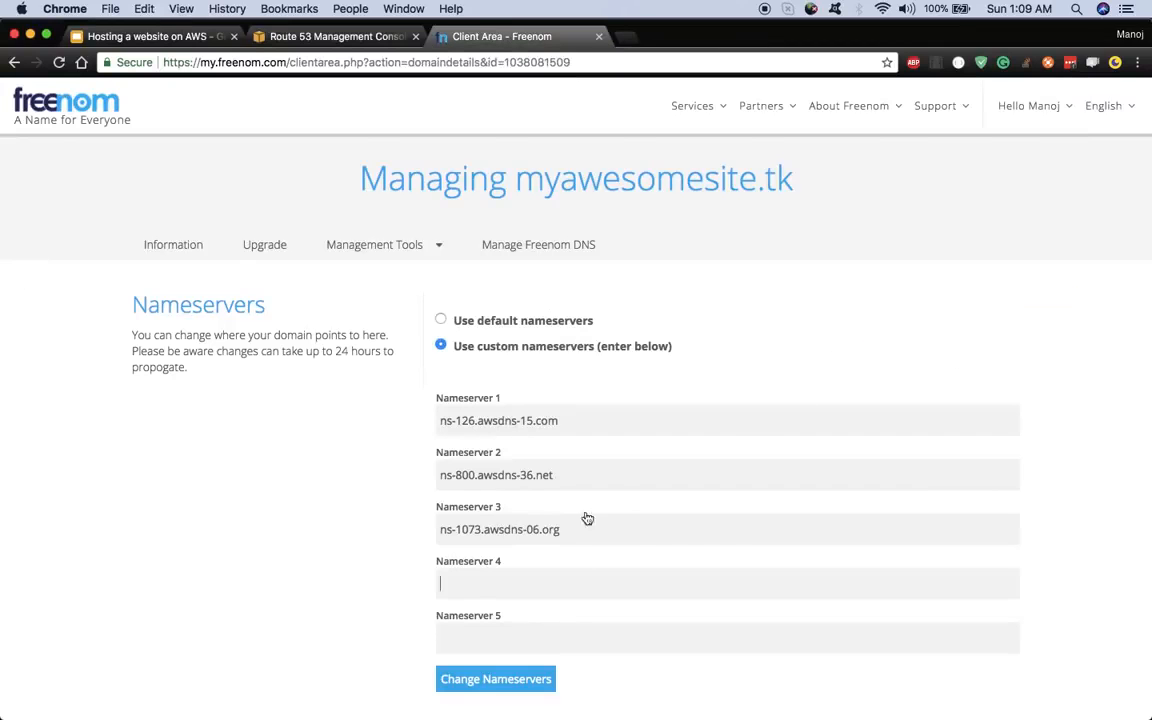
key("super+v")
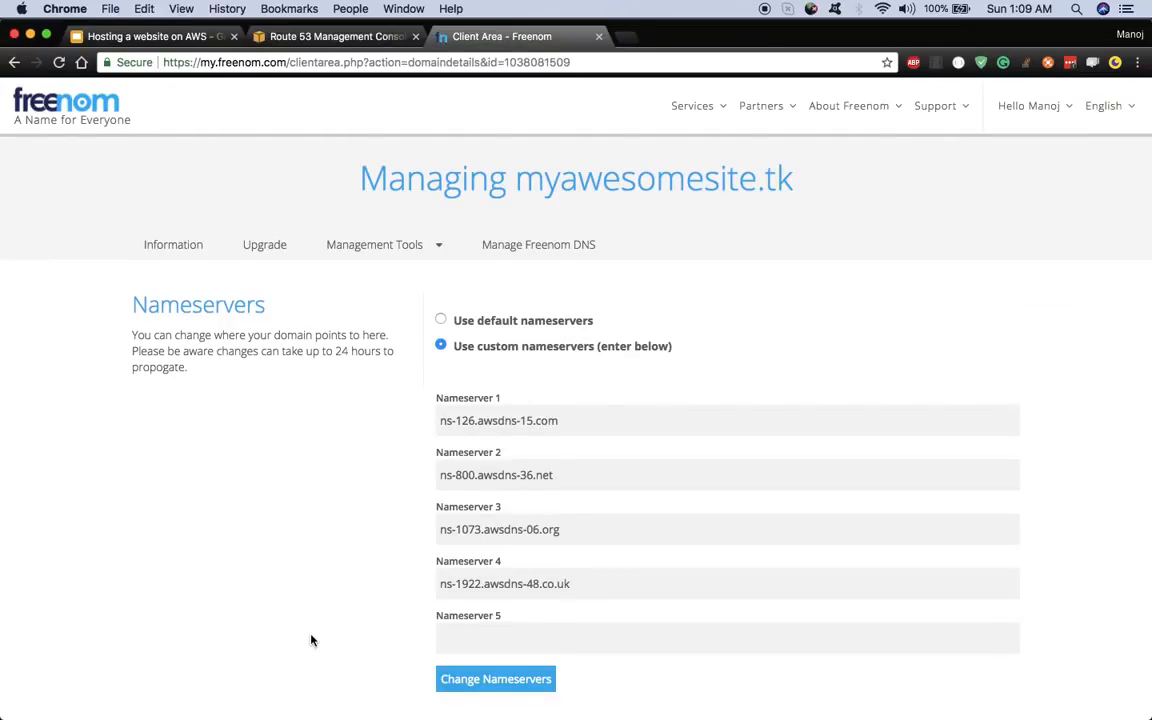
scroll(311, 636, "down", 5)
- Save the custom nameservers, verify them under Management Tools > Nameservers, and return to Route 53
left_click(512, 460)
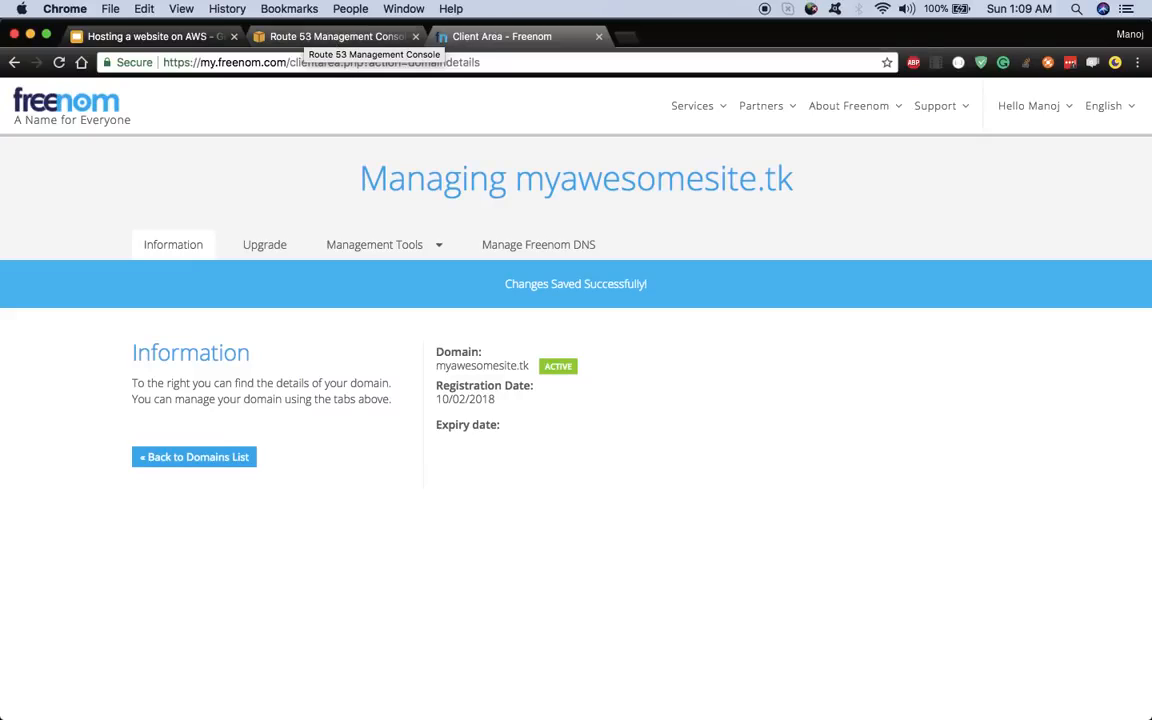
left_click(396, 248)
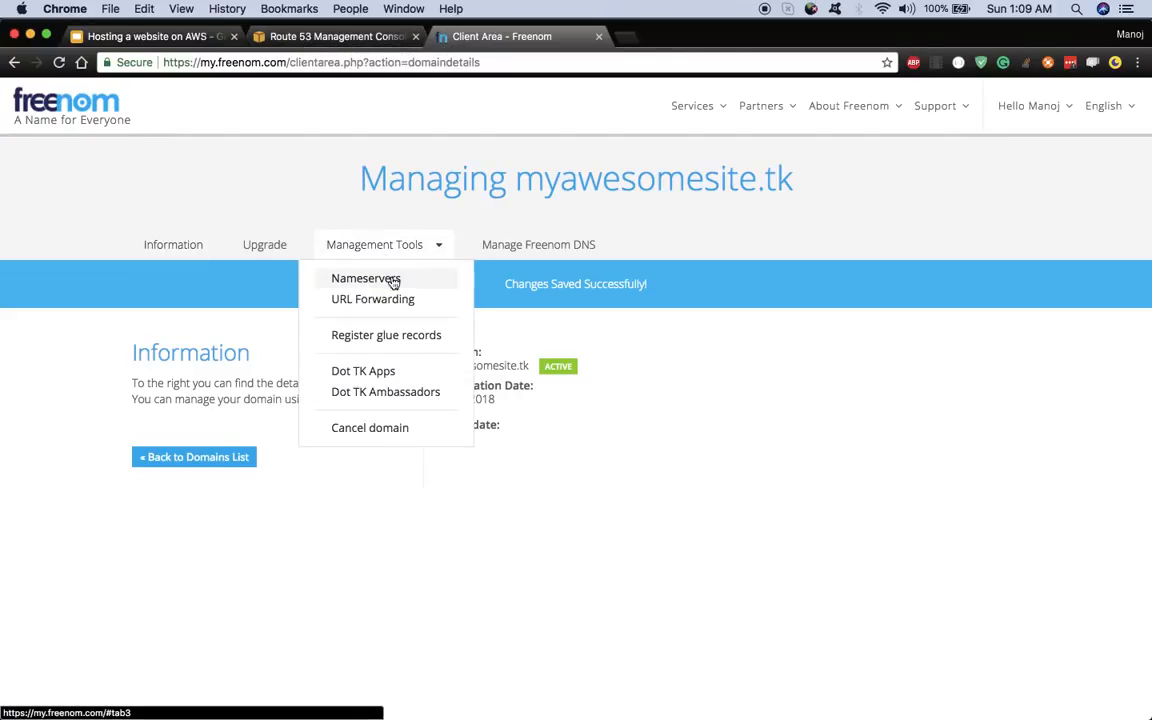
left_click(394, 280)
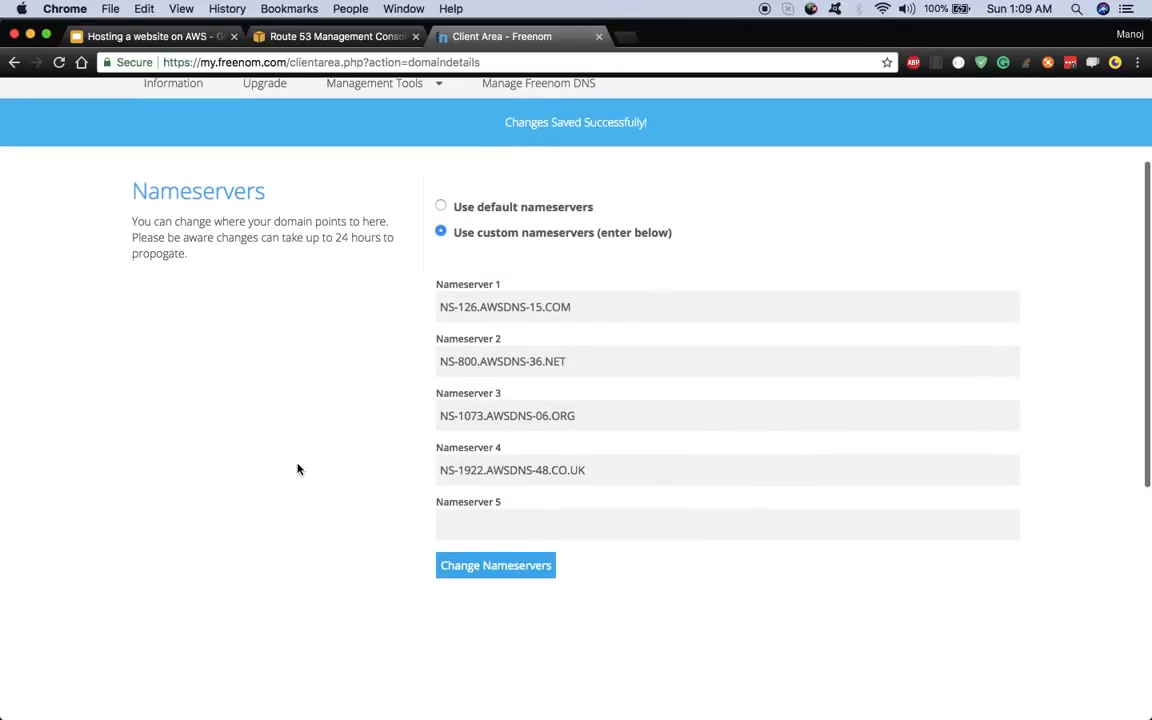
scroll(297, 469, "up", 3)
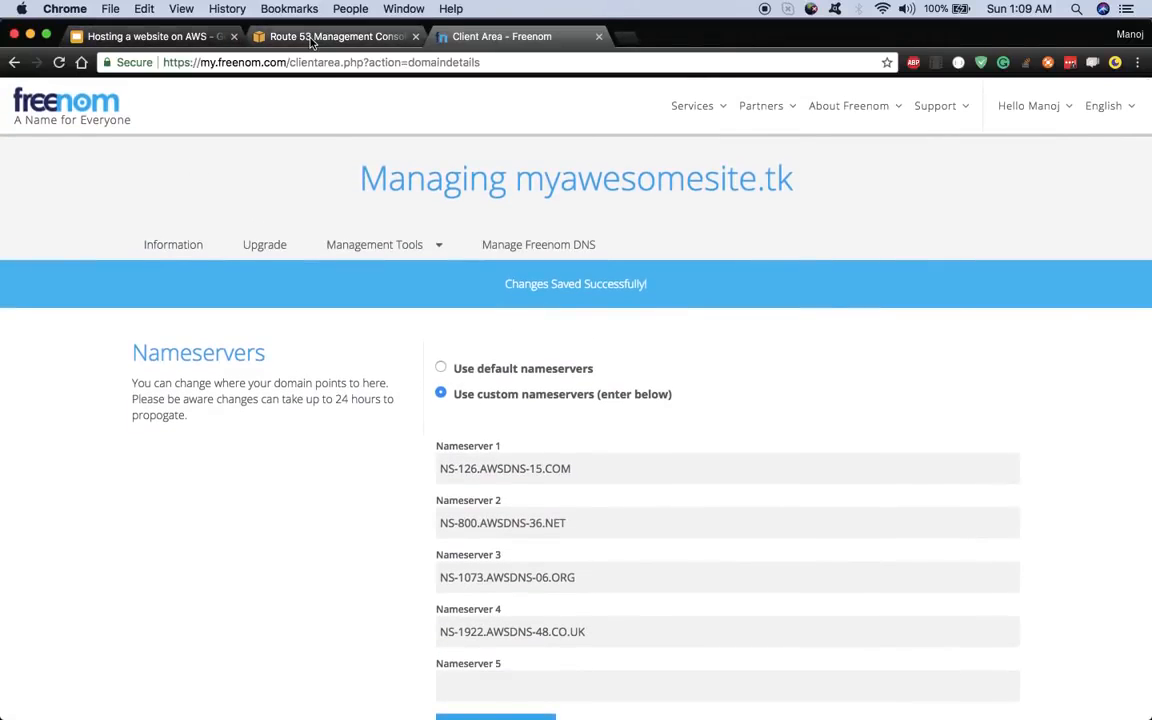
left_click(312, 38)
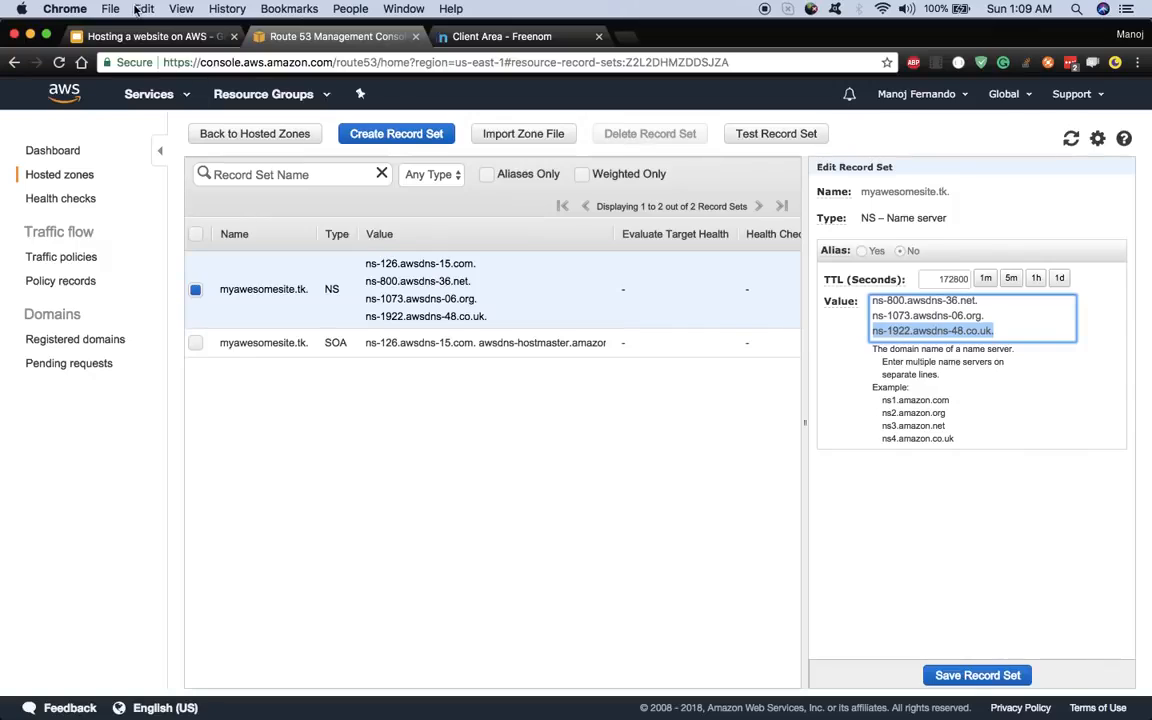
- From the Route 53 records tab, open the S3 console in a new tab via the 's3' services search
left_click(136, 36)
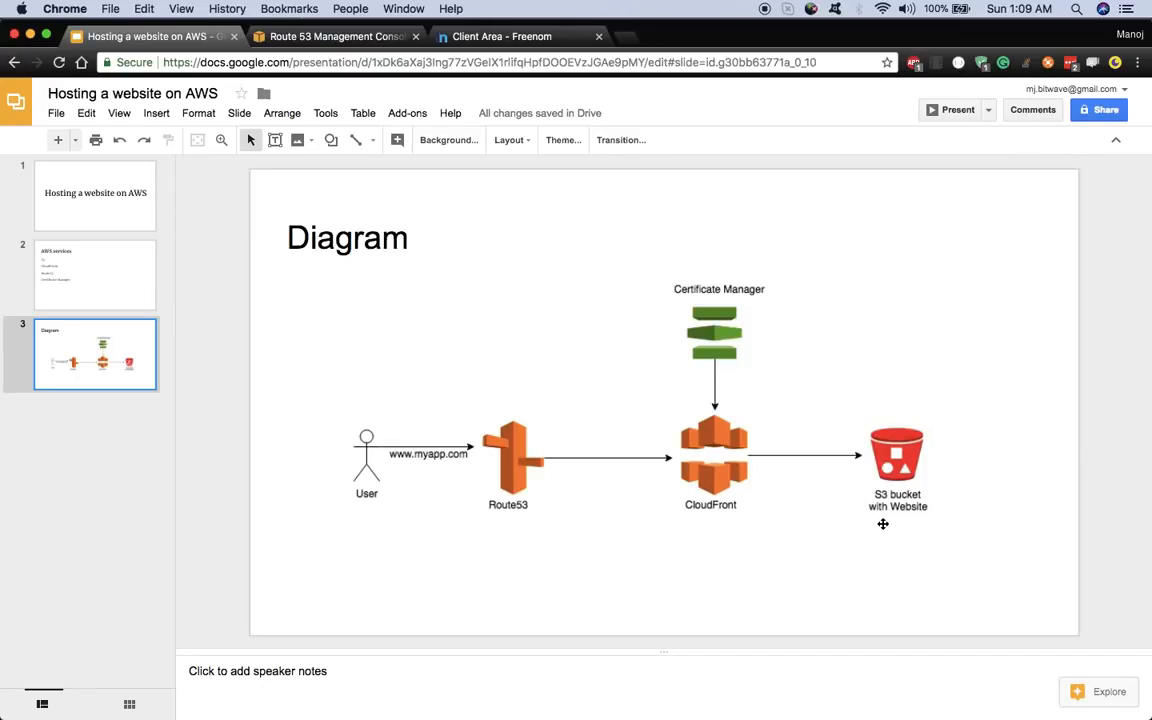
left_click(341, 38)
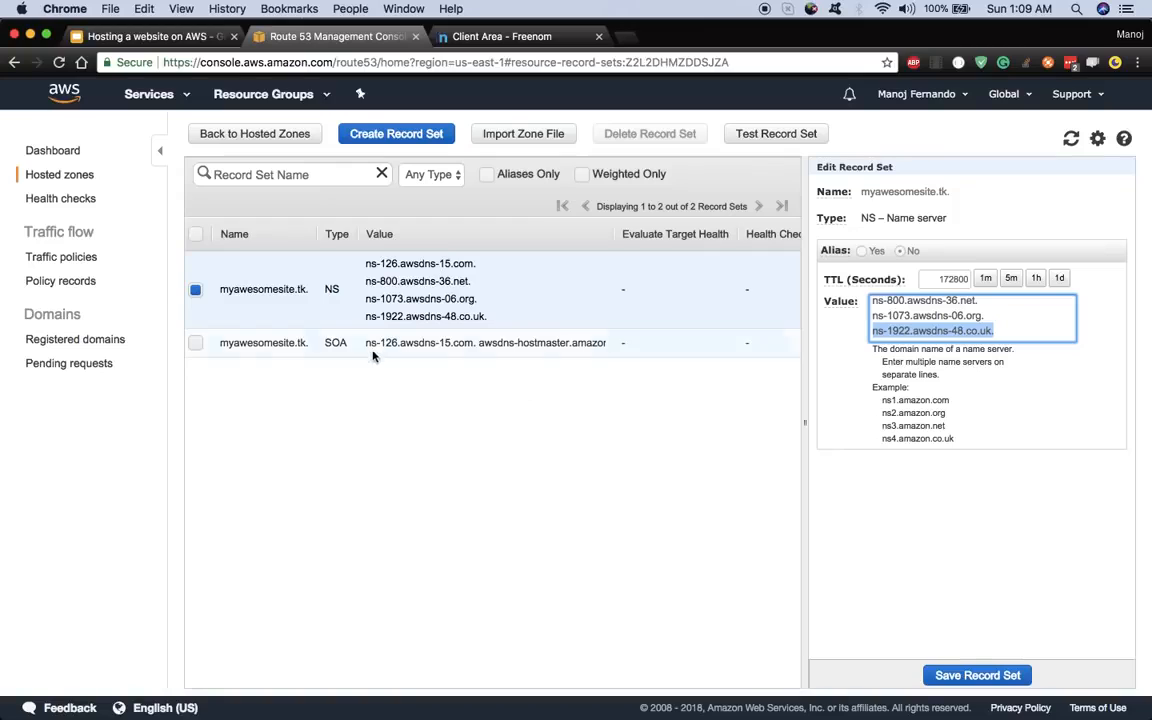
left_click(309, 390)
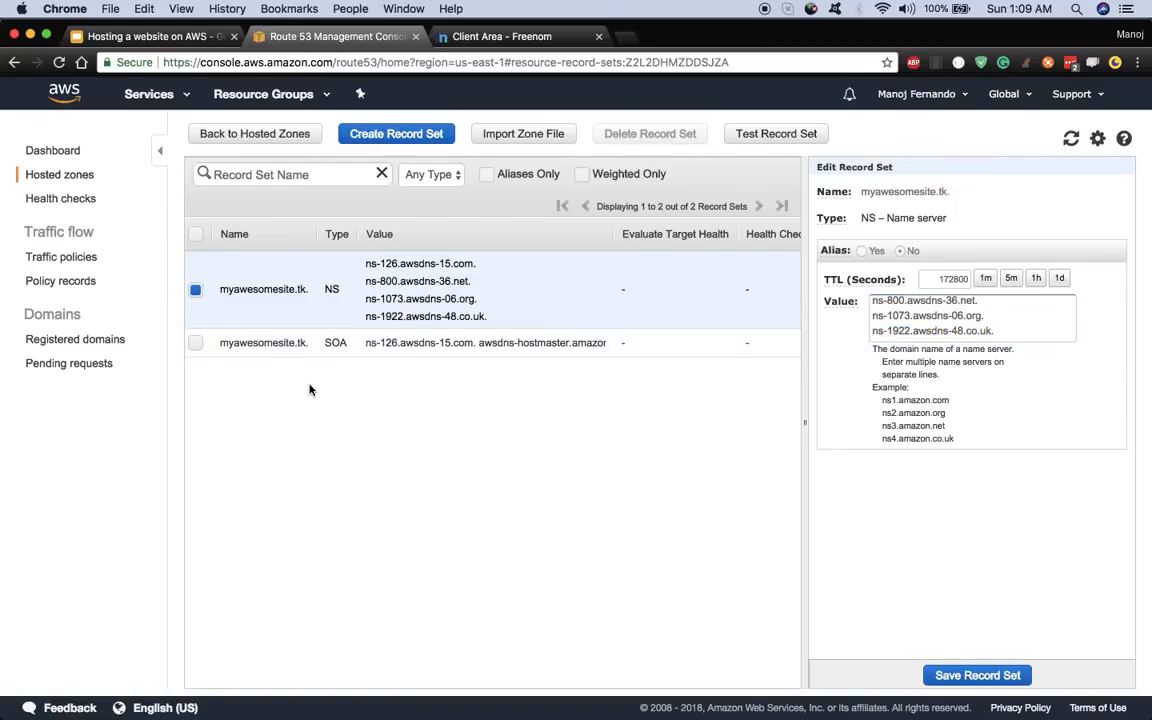
left_click(166, 95)
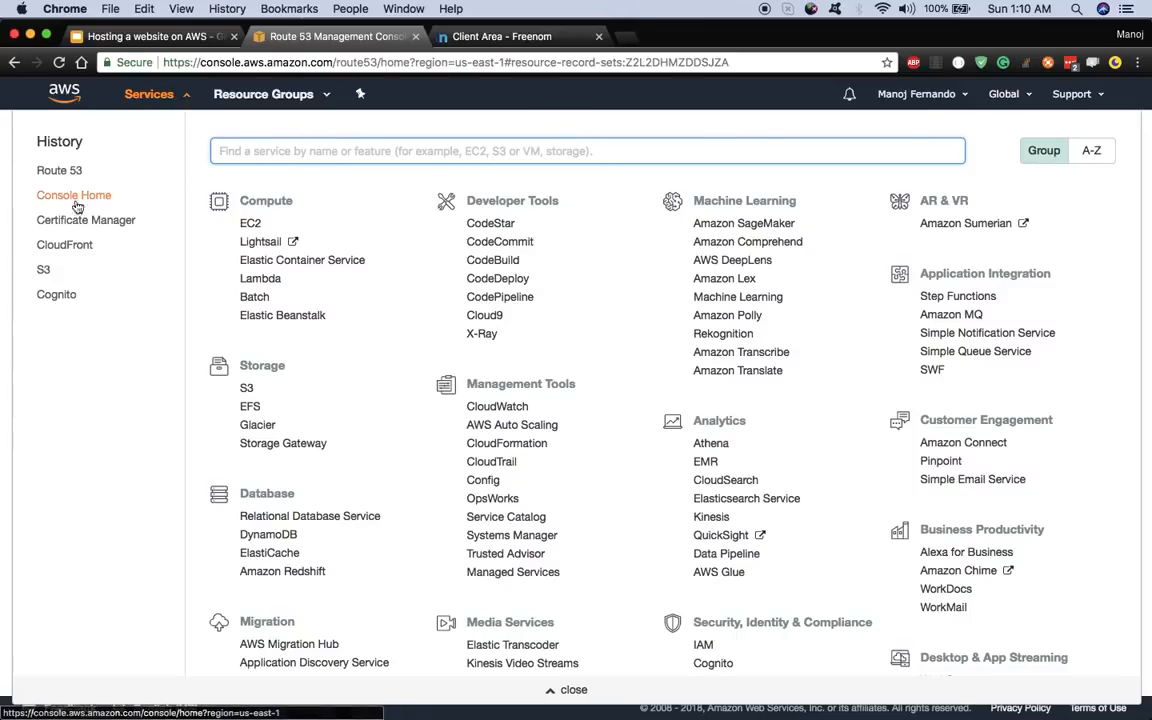
type("s3")
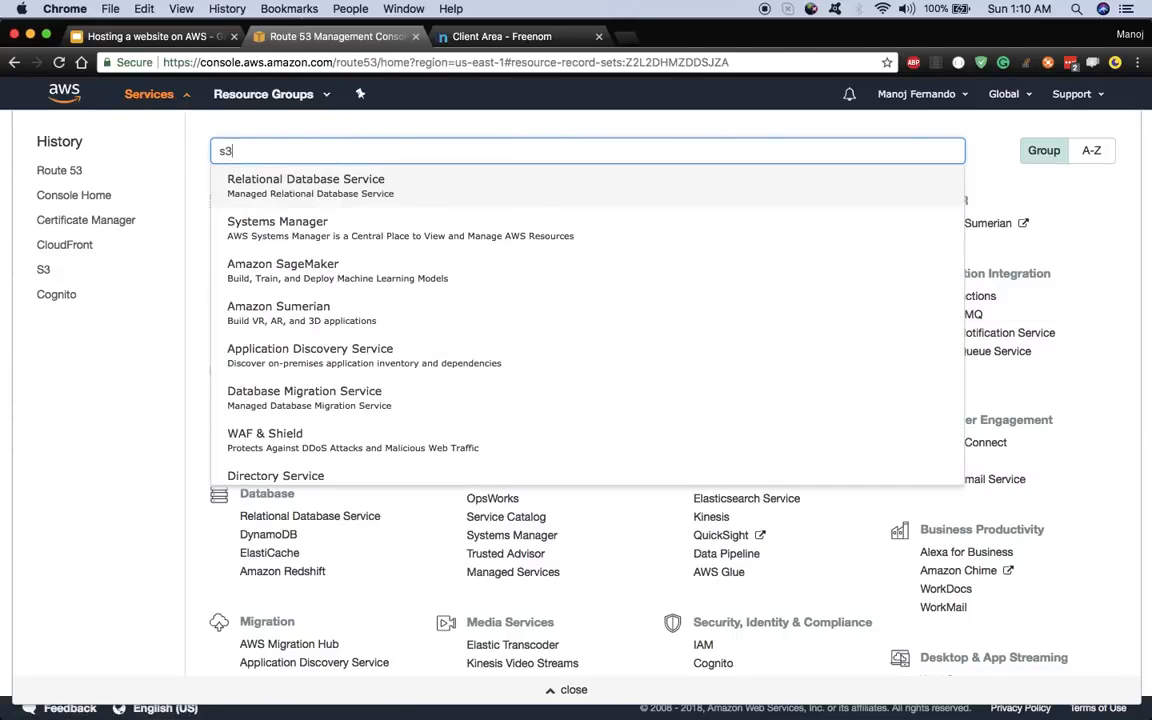
right_click(262, 190)
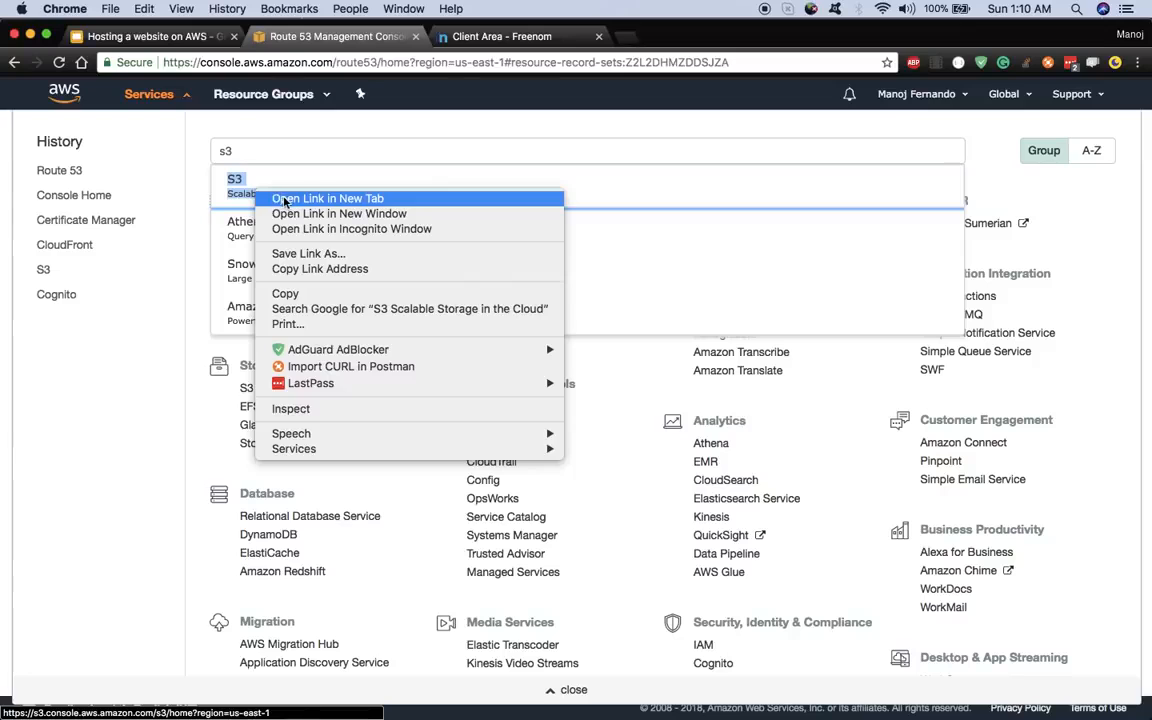
left_click(289, 197)
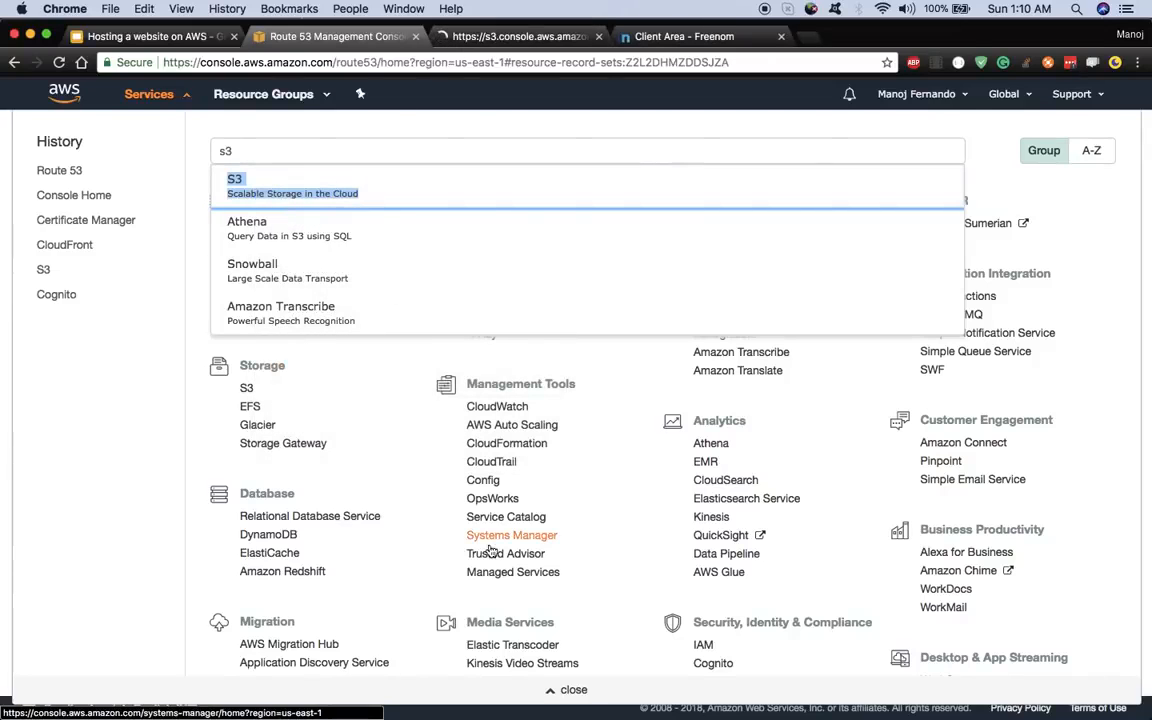
left_click(580, 690)
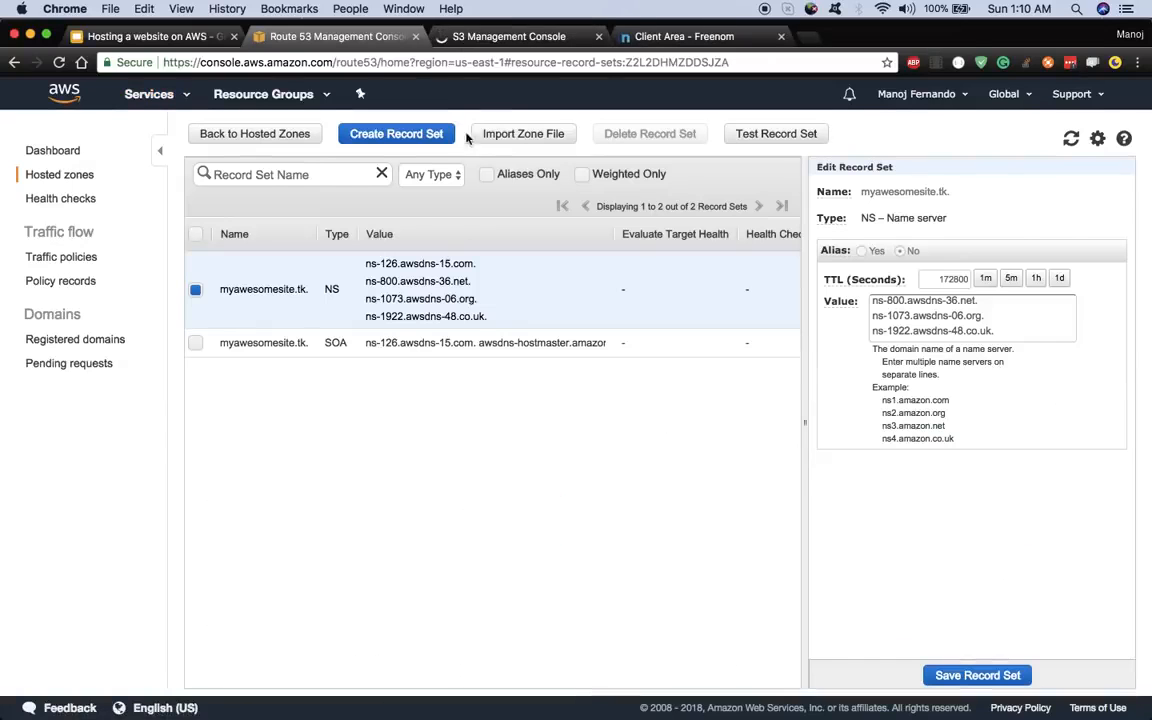
left_click(495, 37)
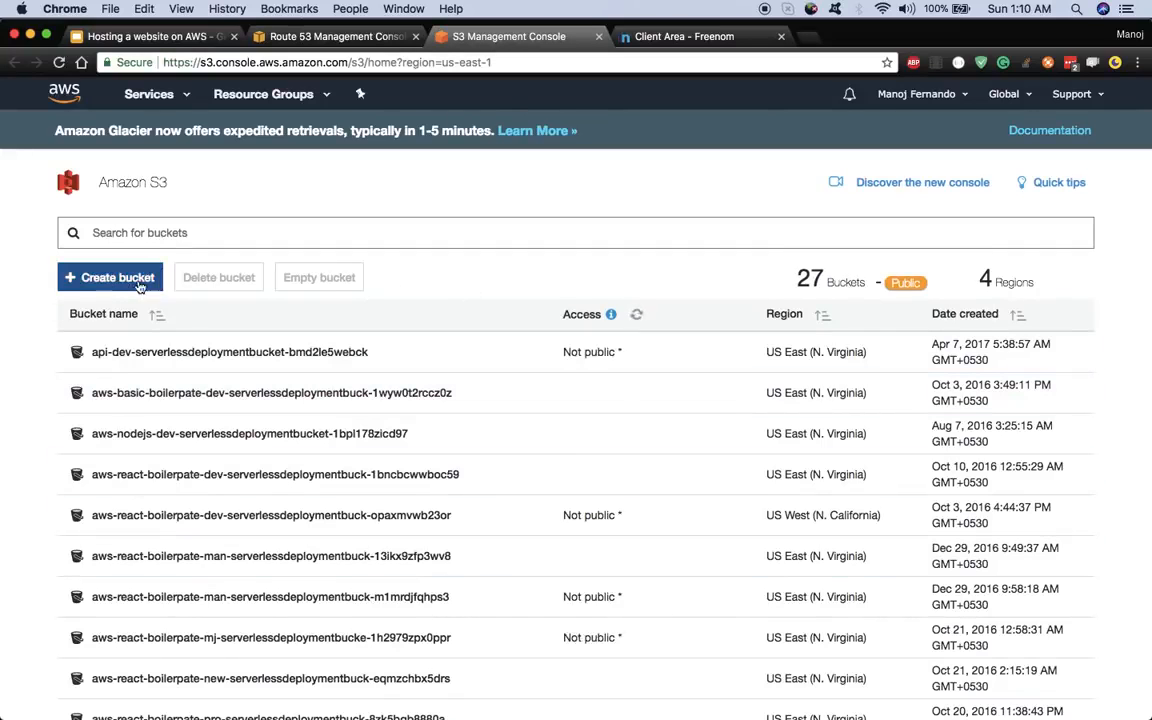
- Start a new bucket and copy the domain name myawesomesite.tk from the Freenom page
left_click(139, 283)
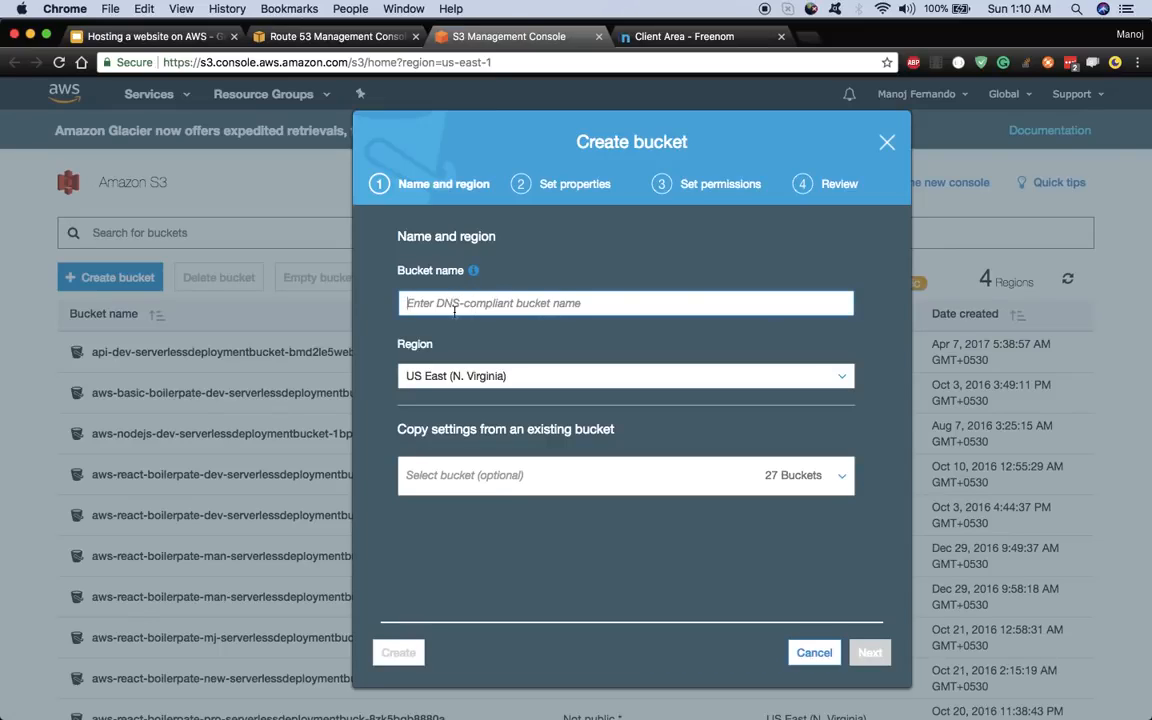
left_click(680, 36)
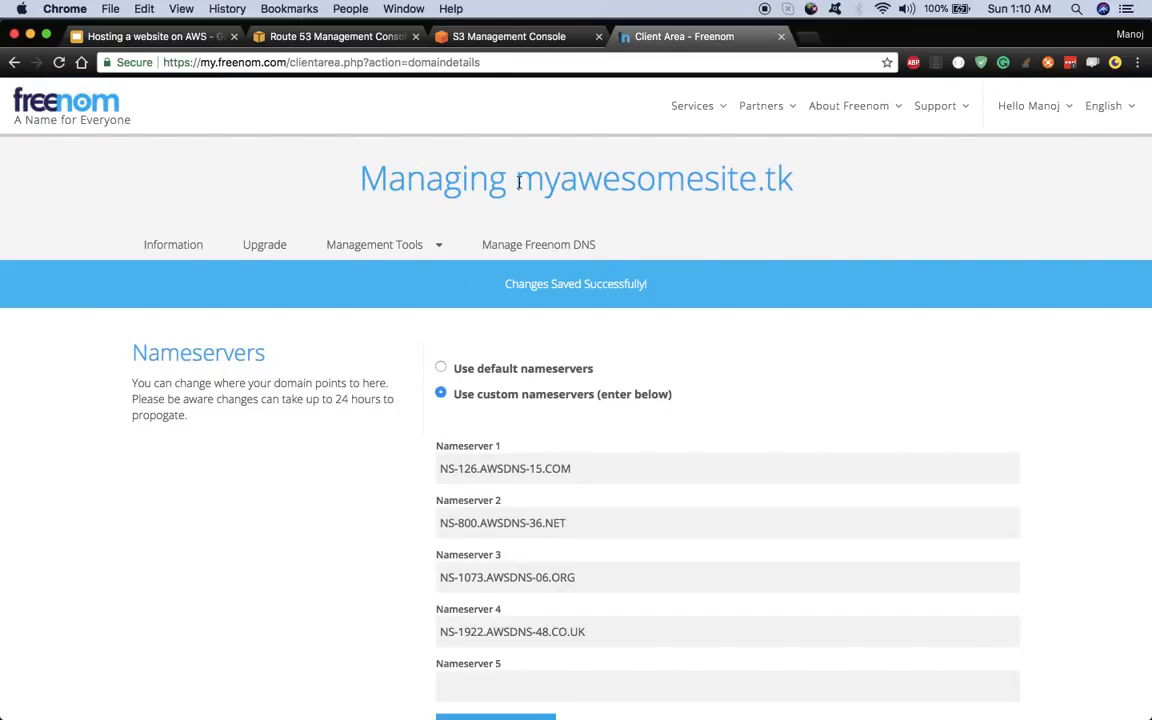
left_click_drag(518, 182, 784, 203)
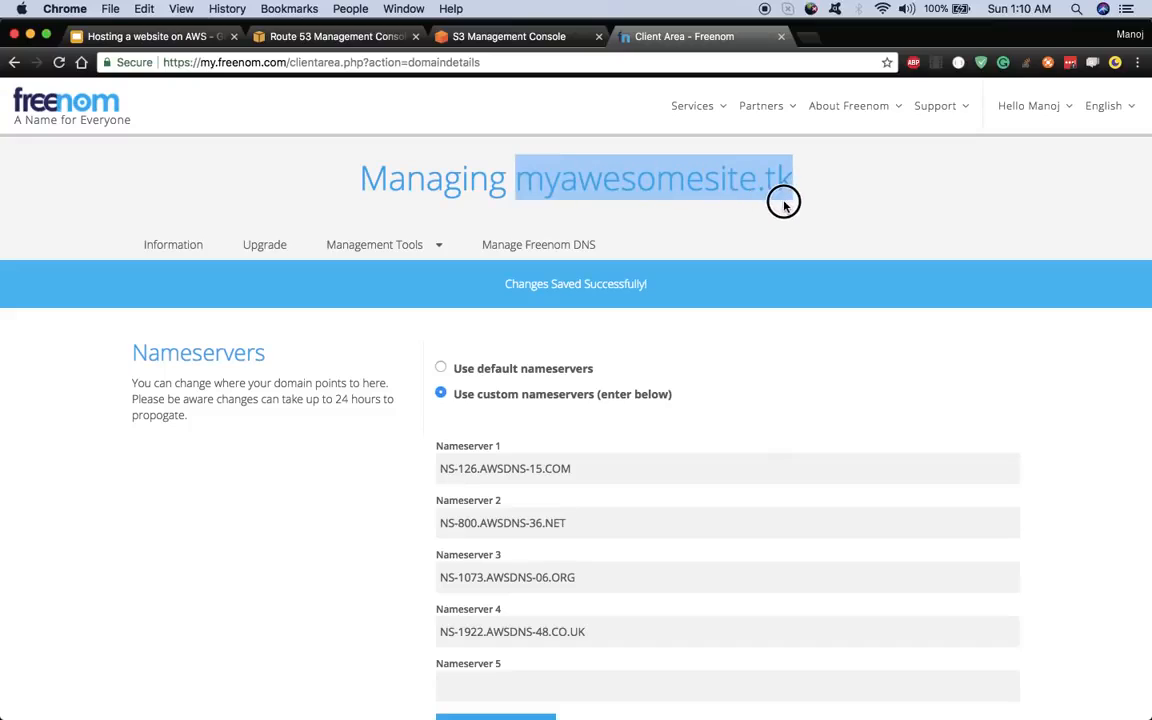
right_click(568, 181)
left_click(588, 209)
left_click(516, 40)
right_click(522, 302)
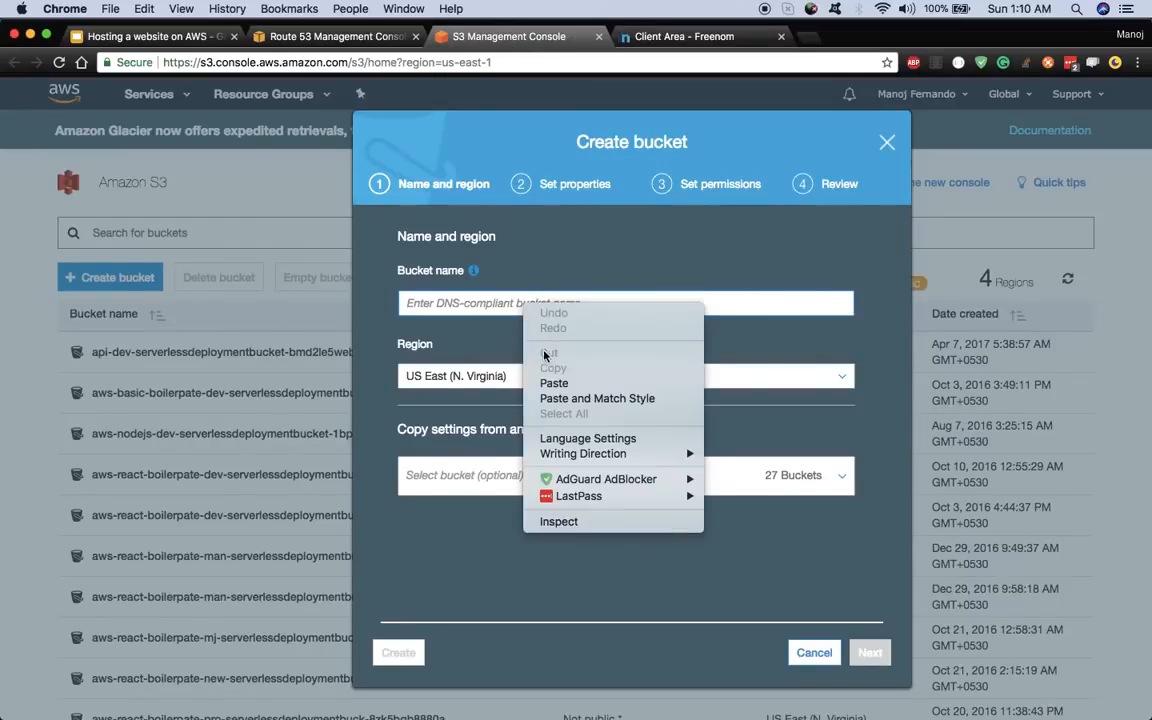
left_click(555, 384)
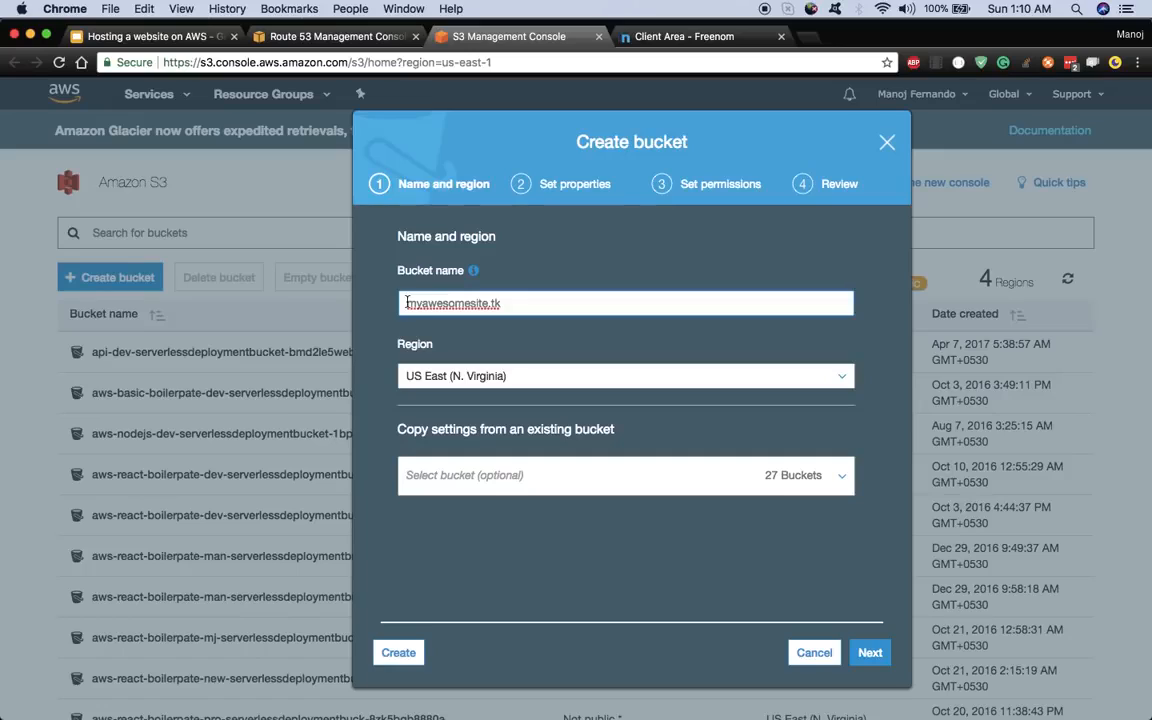
left_click(407, 302)
type("www.")
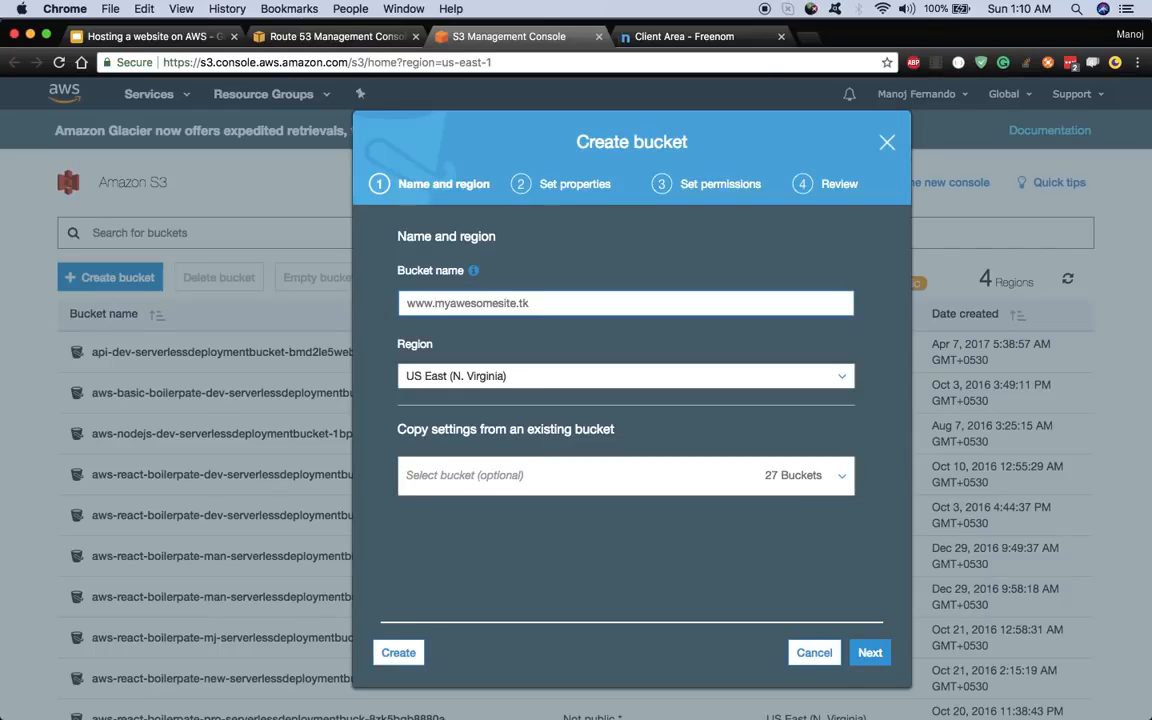
key("BackSpace")
key("BackSpace")
key("BackSpace")
key("BackSpace")
left_click_drag(505, 303, 390, 303)
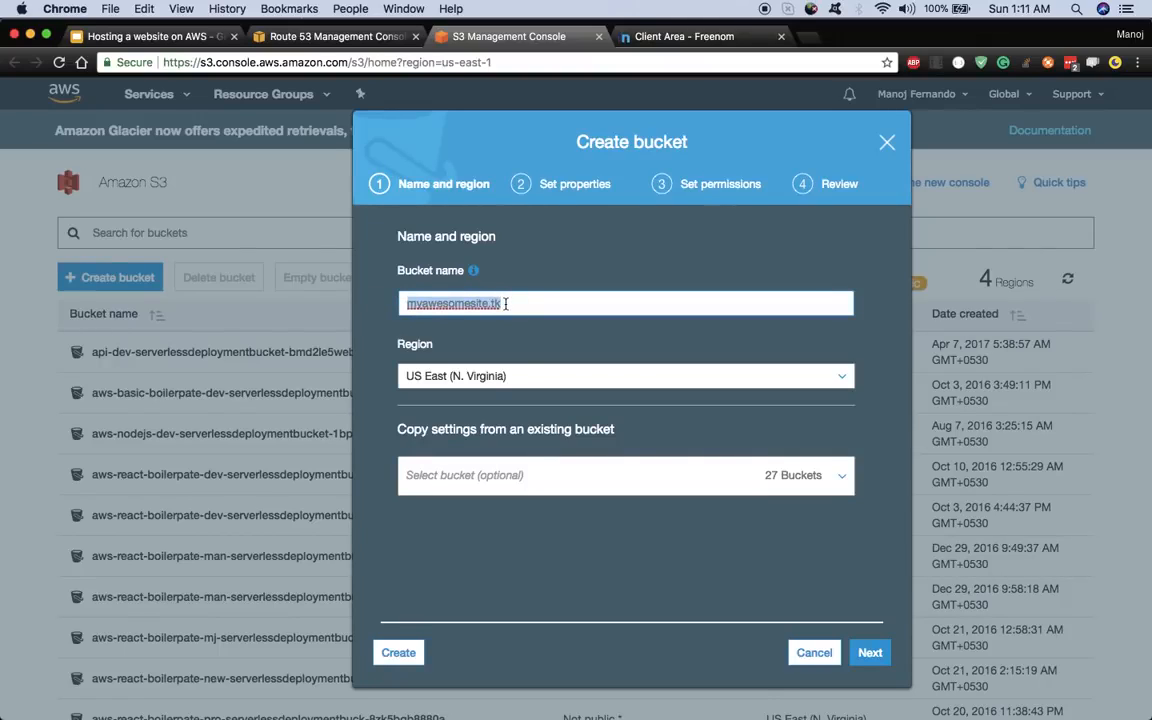
left_click(505, 303)
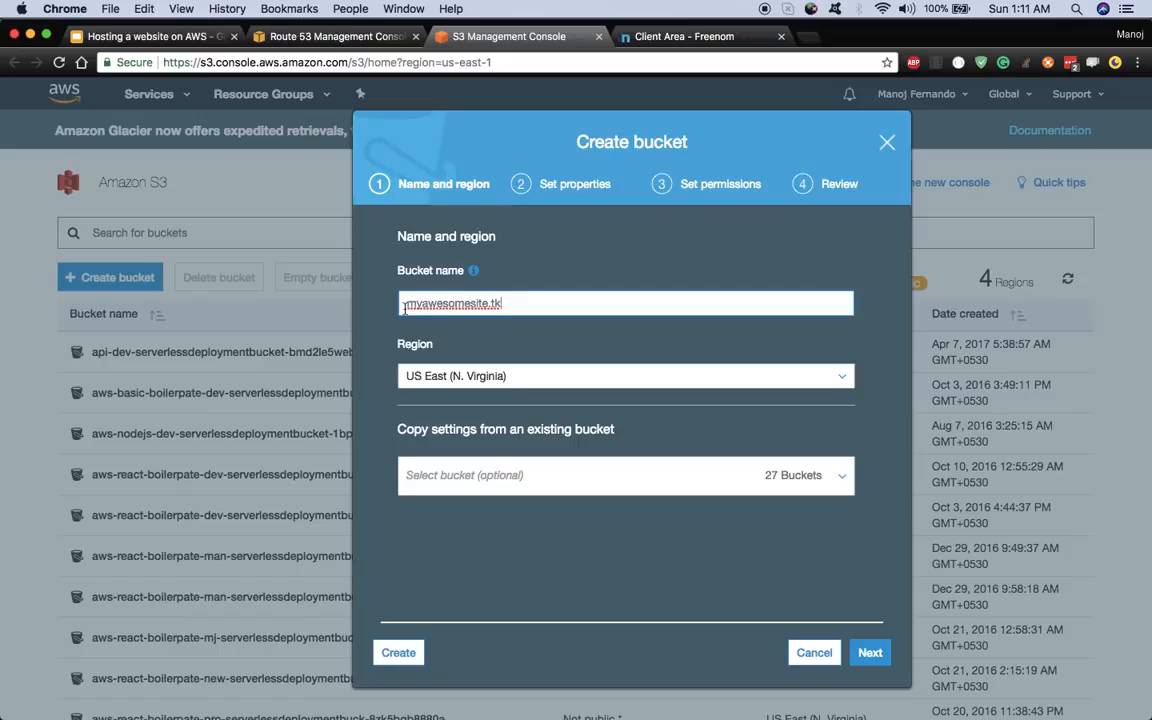
left_click(410, 309)
- Create the bucket, accepting the default properties and permissions
left_click(870, 653)
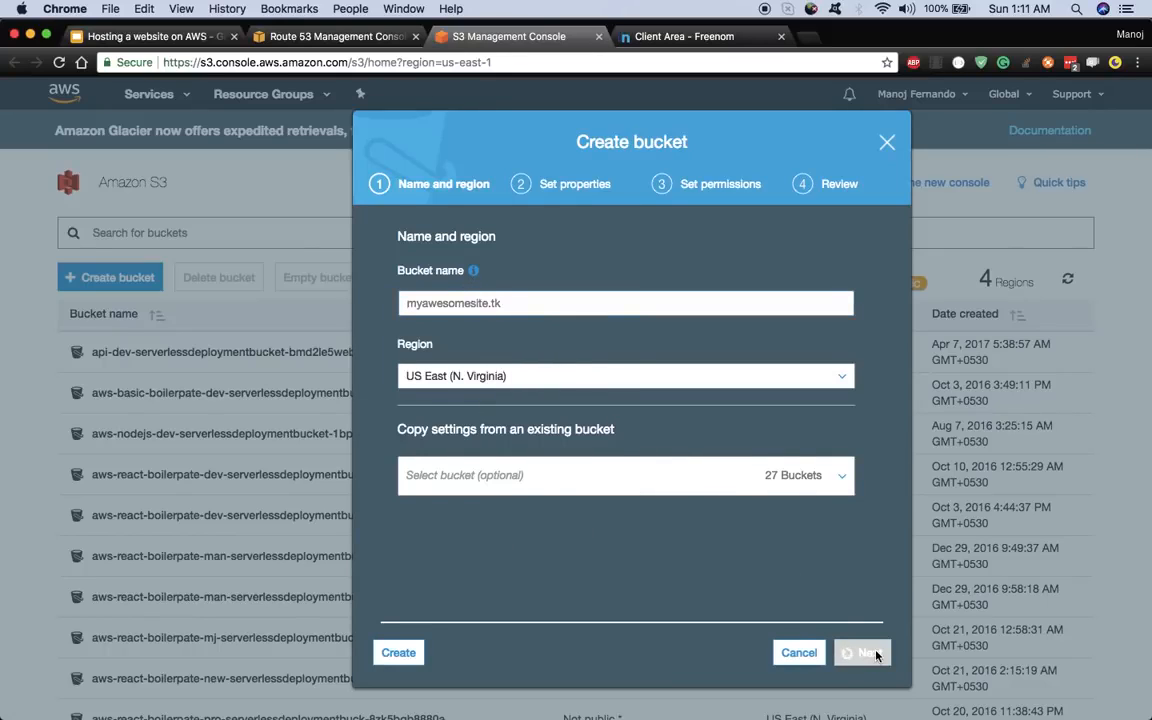
left_click(869, 582)
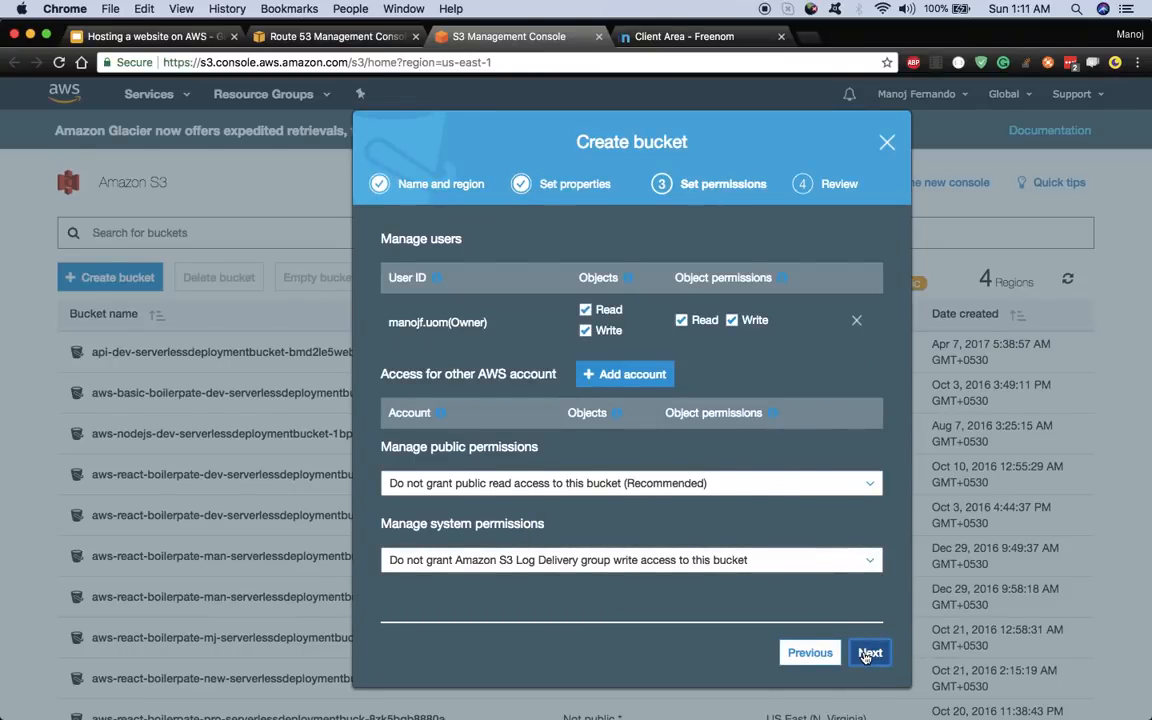
left_click(866, 654)
left_click(866, 660)
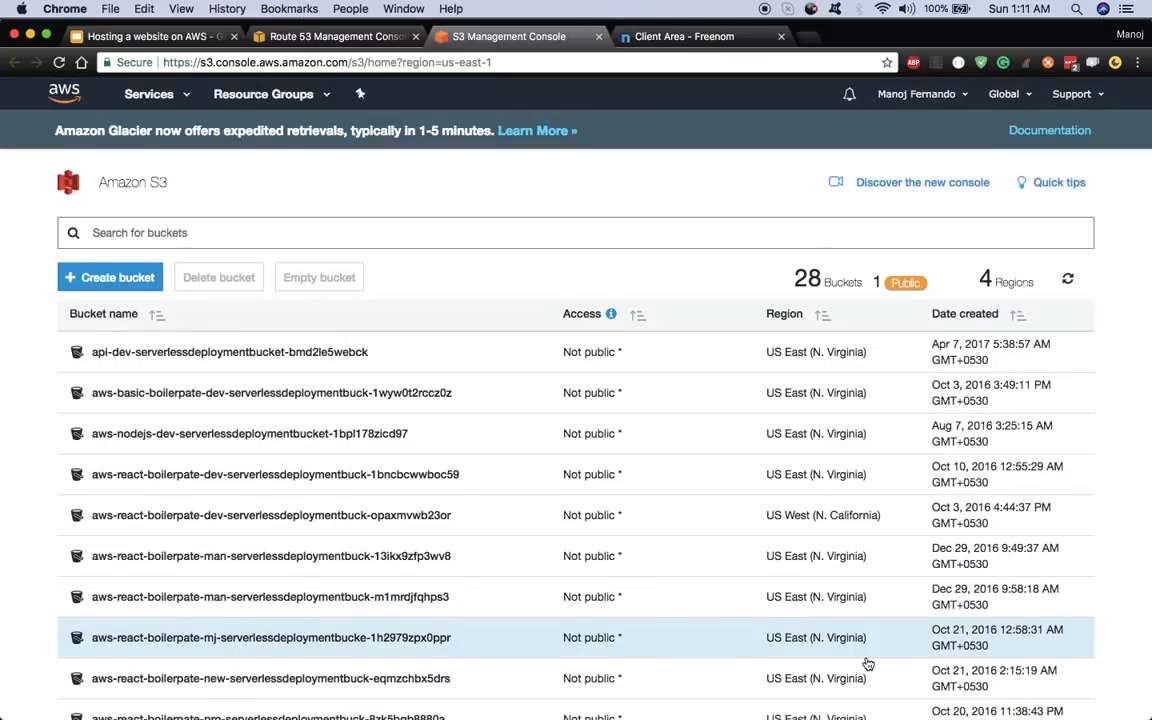
scroll(364, 481, "down", 5)
scroll(364, 481, "up", 8)
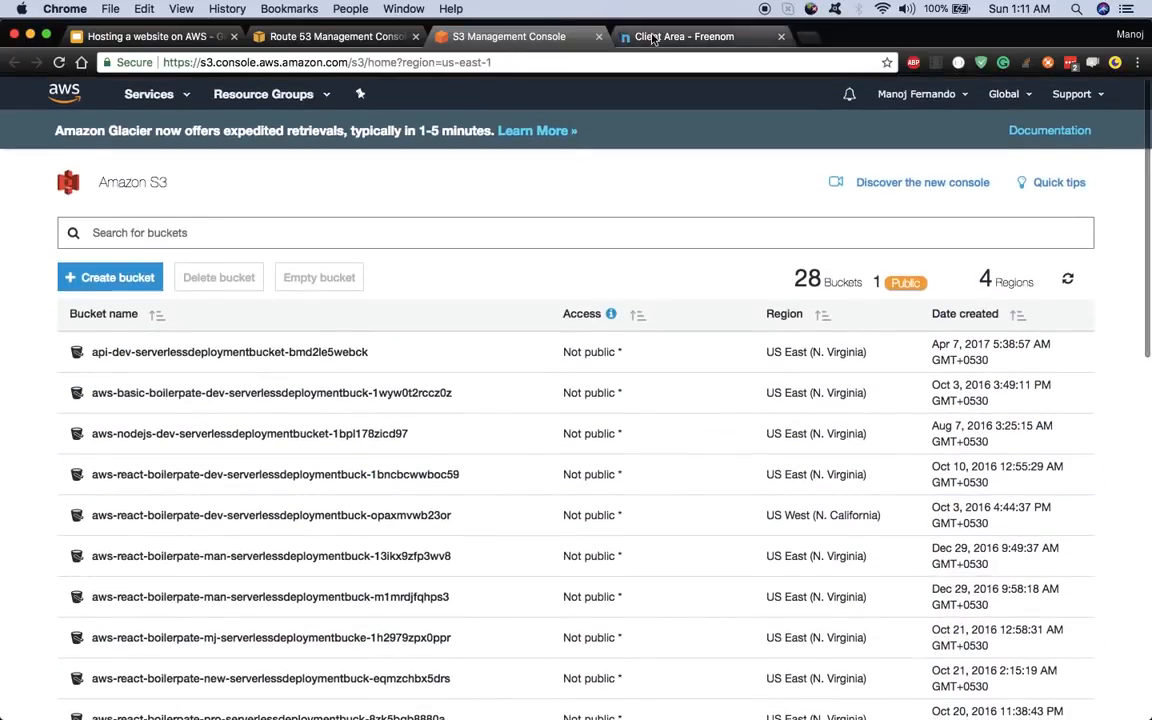
- Filter the bucket list by 'my' and open the myawesomesite.tk bucket's Properties
left_click(680, 36)
left_click(537, 38)
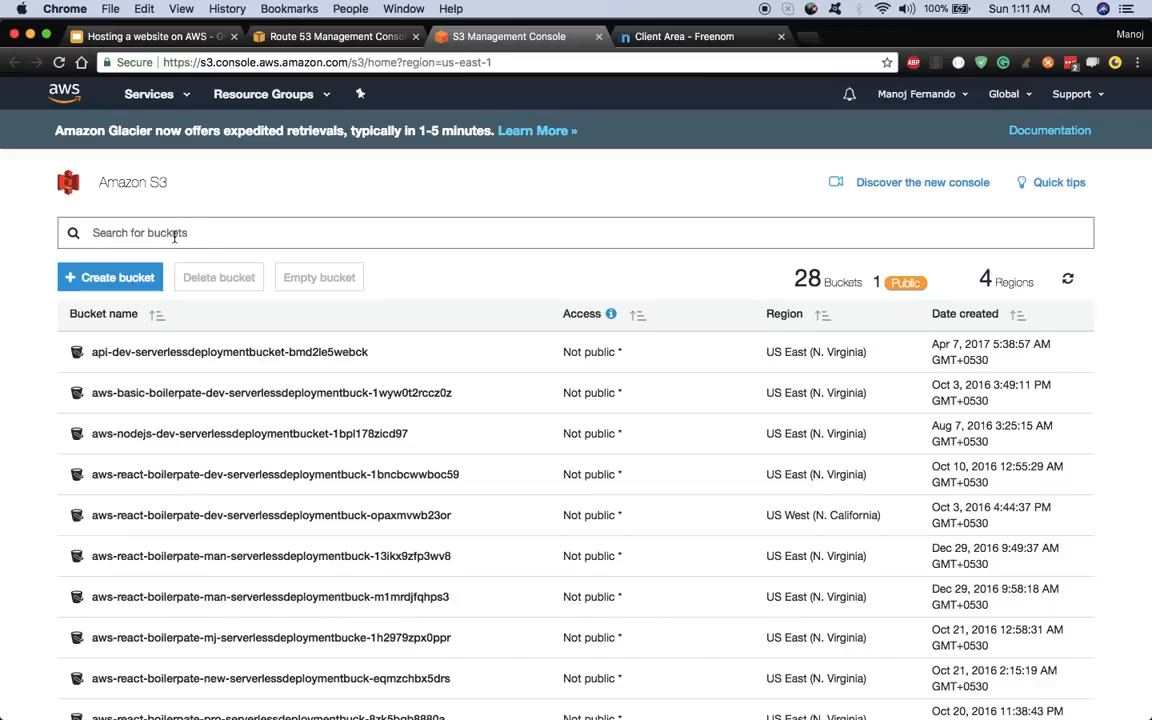
left_click(205, 230)
type("my")
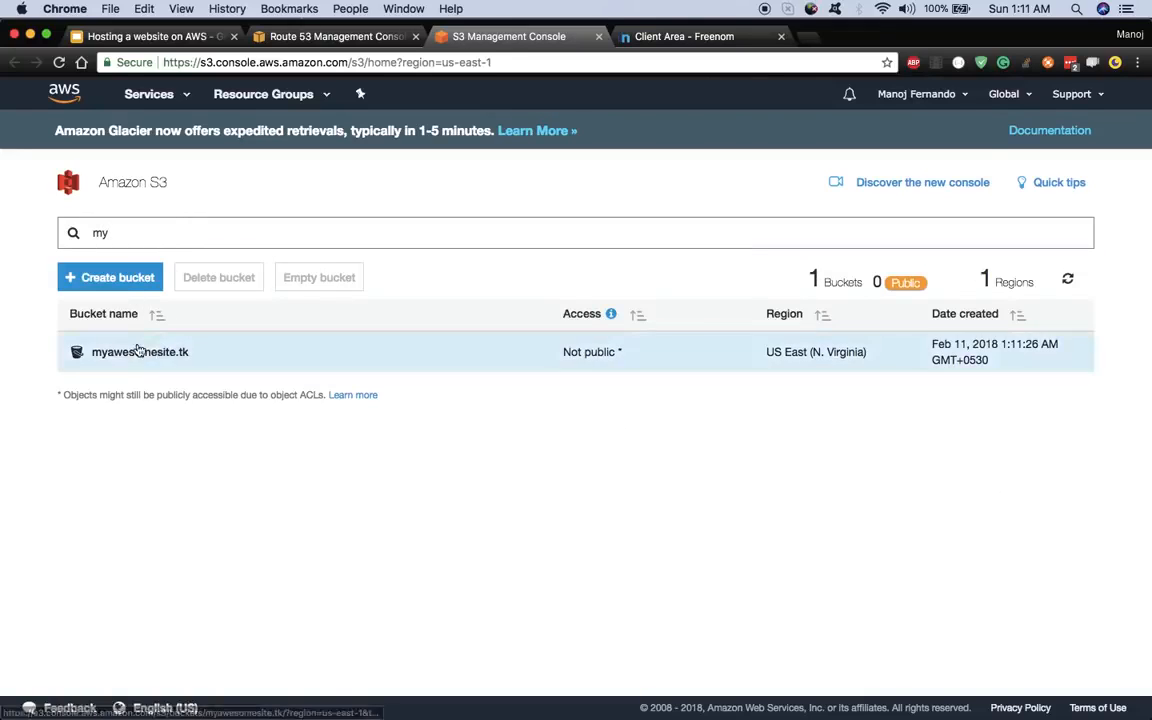
left_click(137, 354)
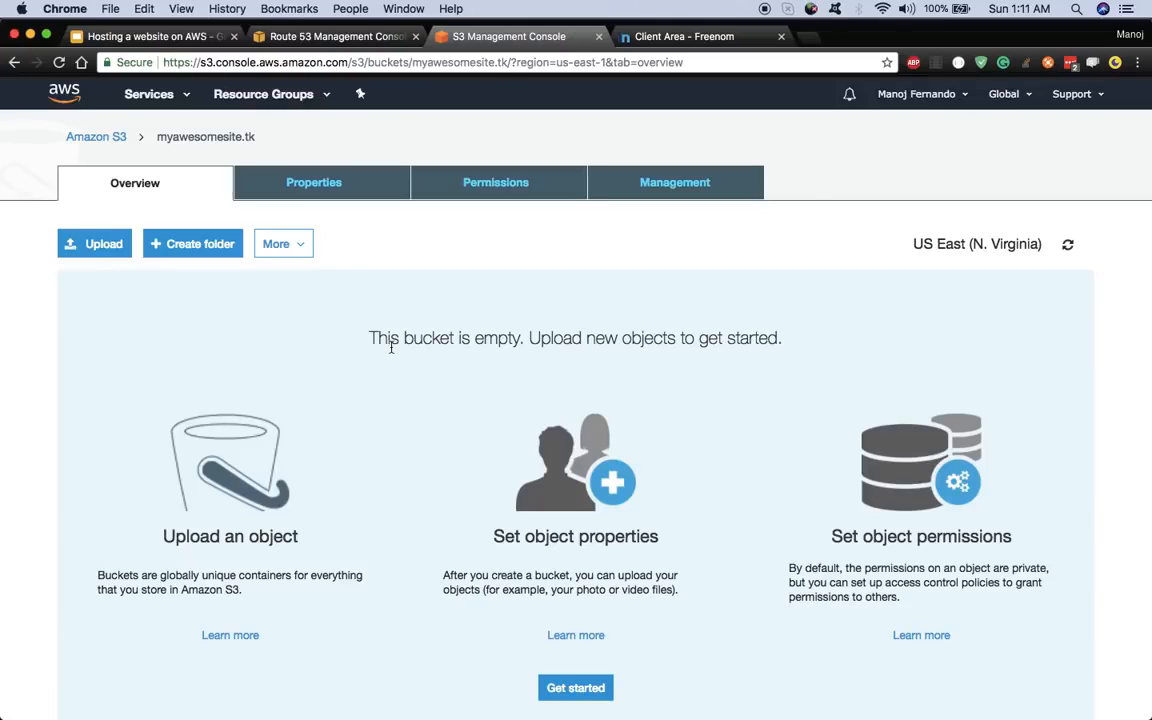
left_click(320, 186)
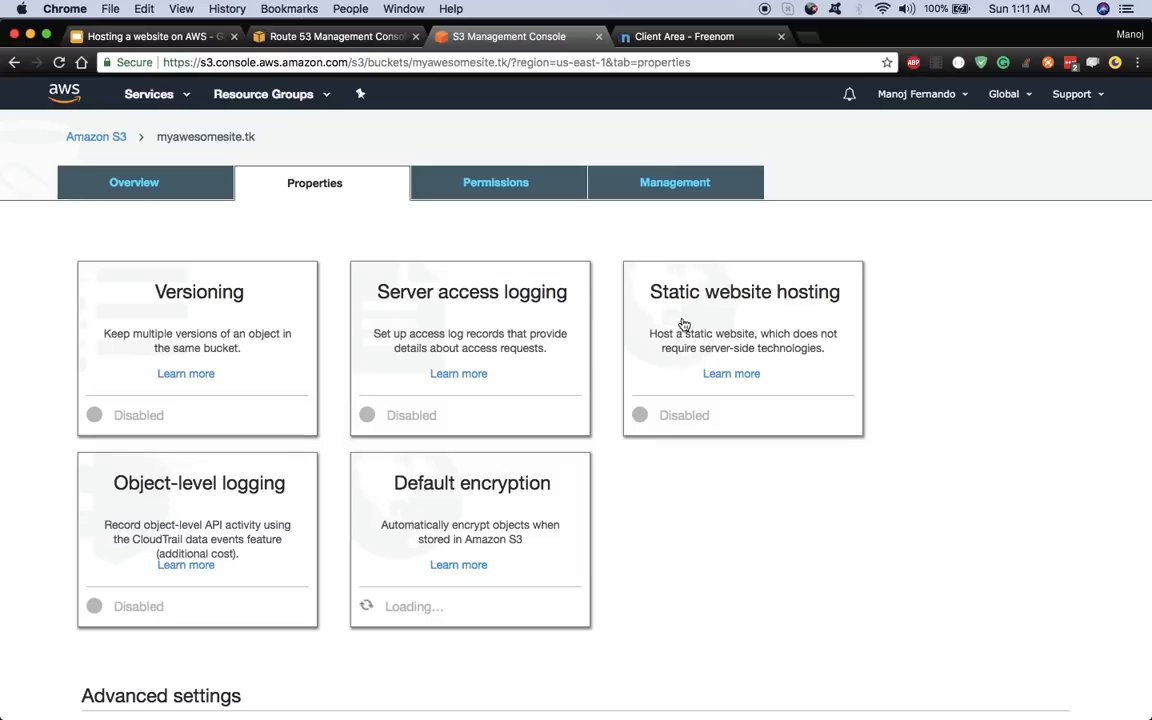
- Enable website hosting with index.html as the index document and error.html as the error document
left_click(678, 314)
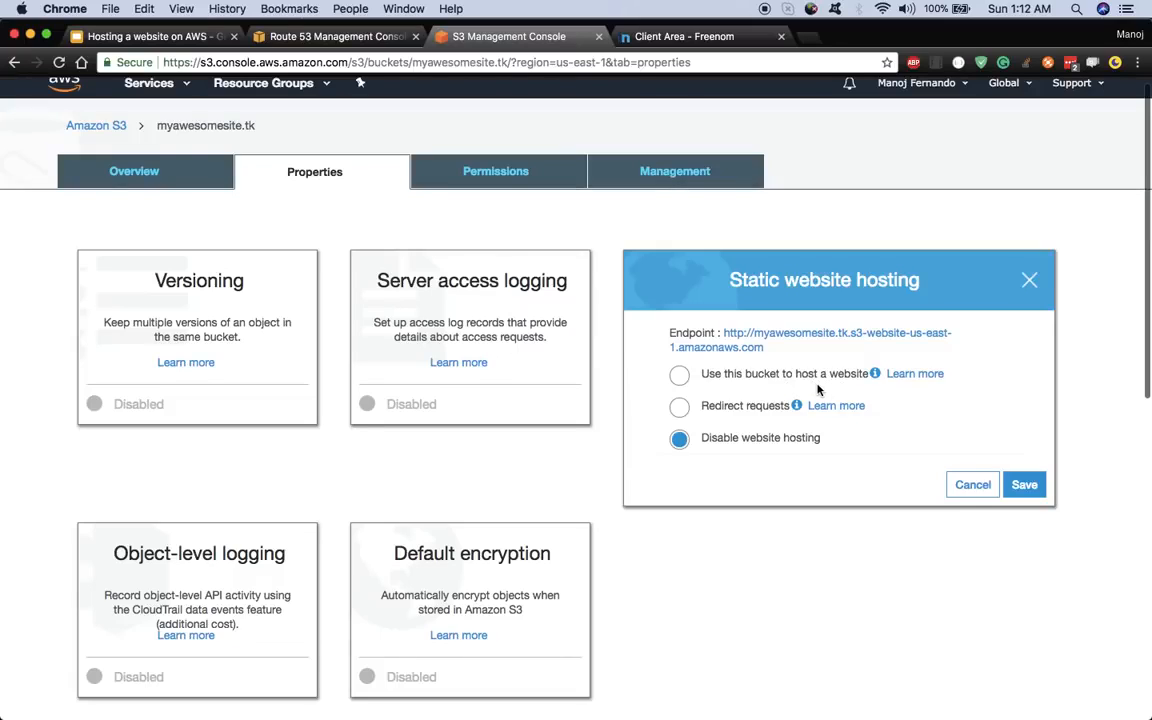
left_click(716, 376)
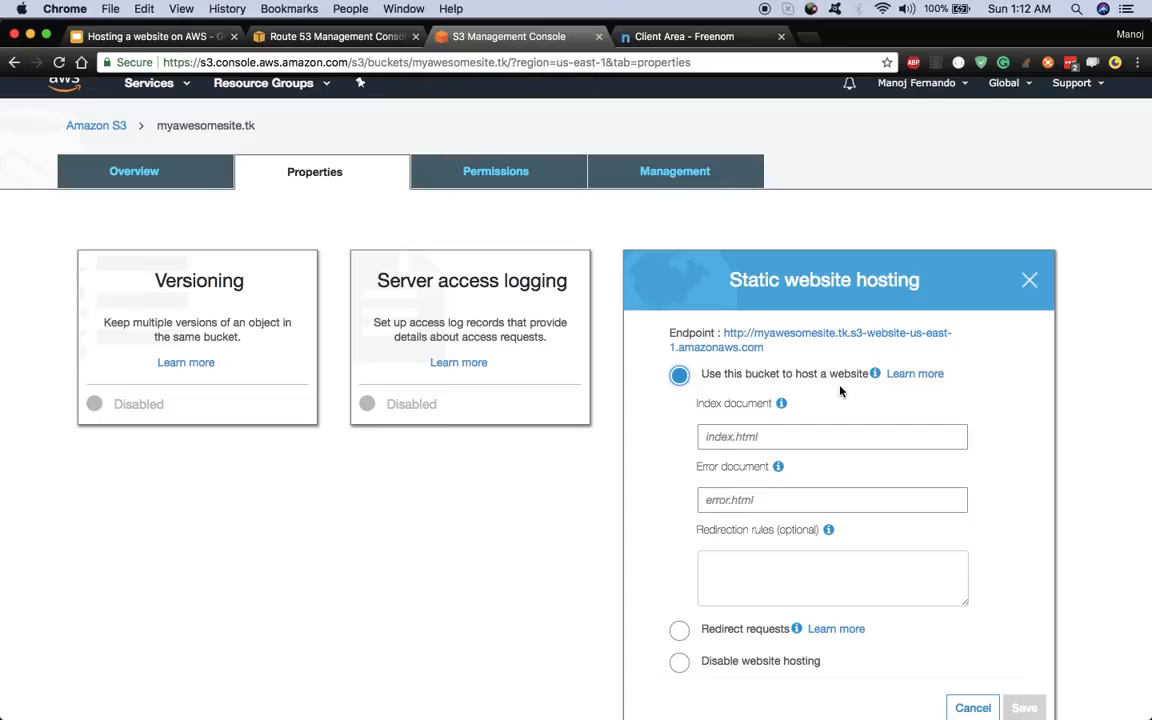
scroll(840, 392, "down", 1)
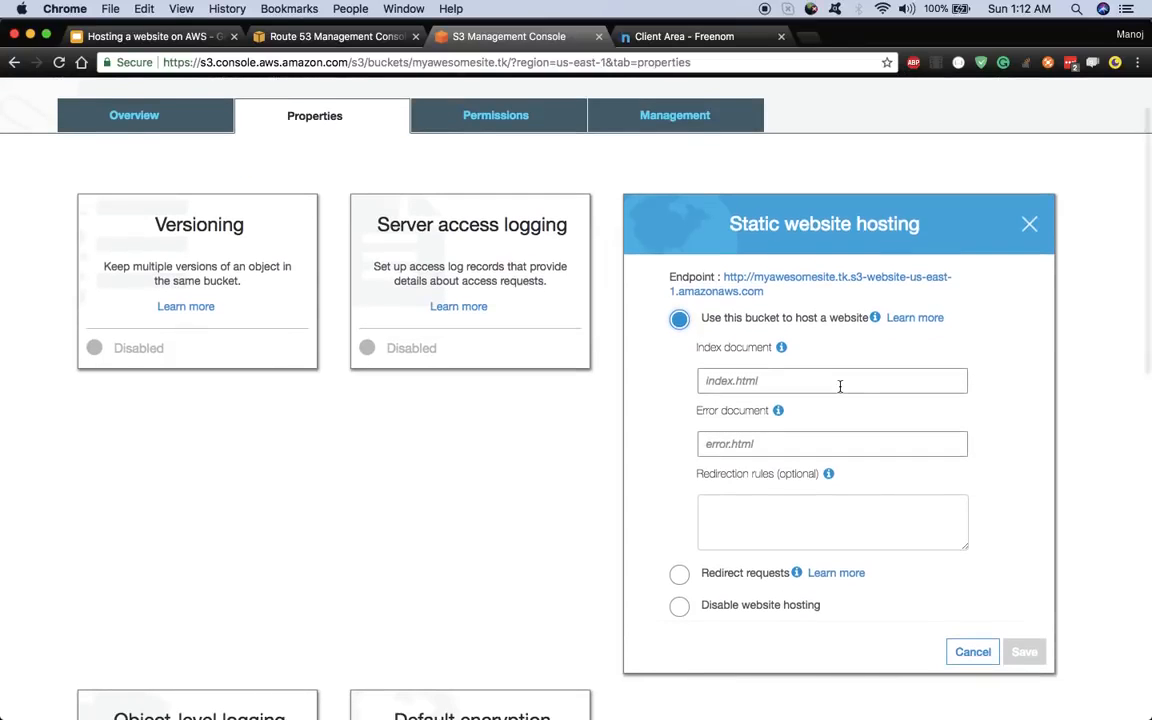
left_click(720, 381)
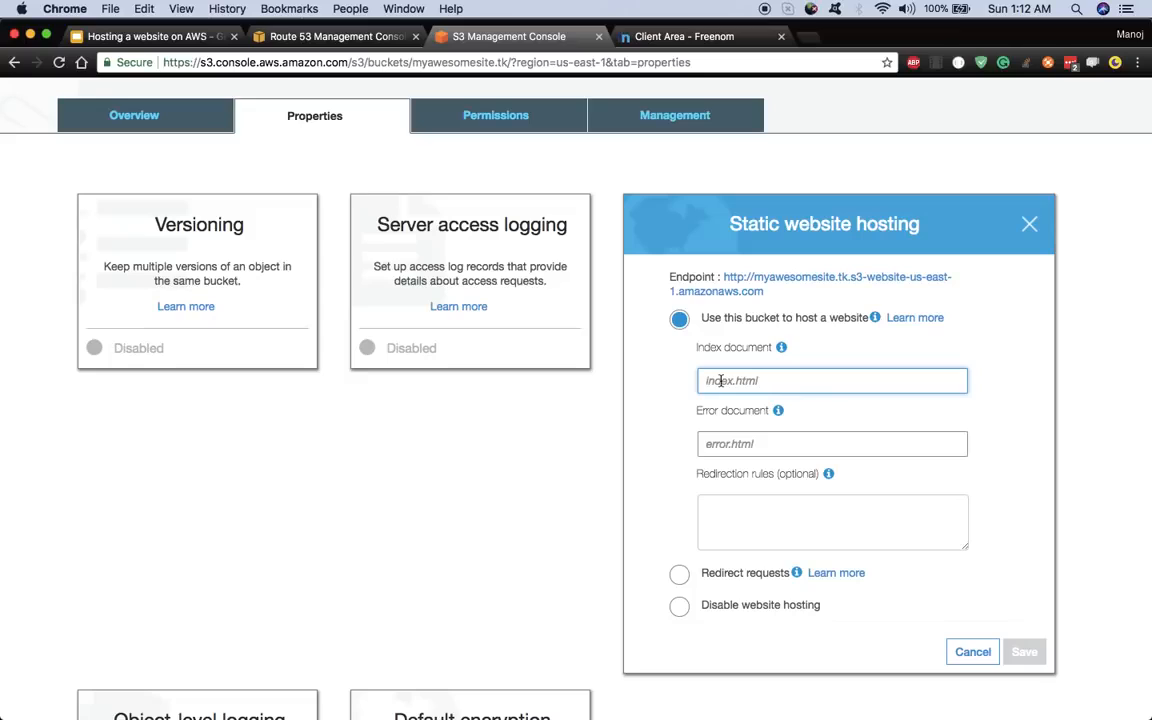
type("index.")
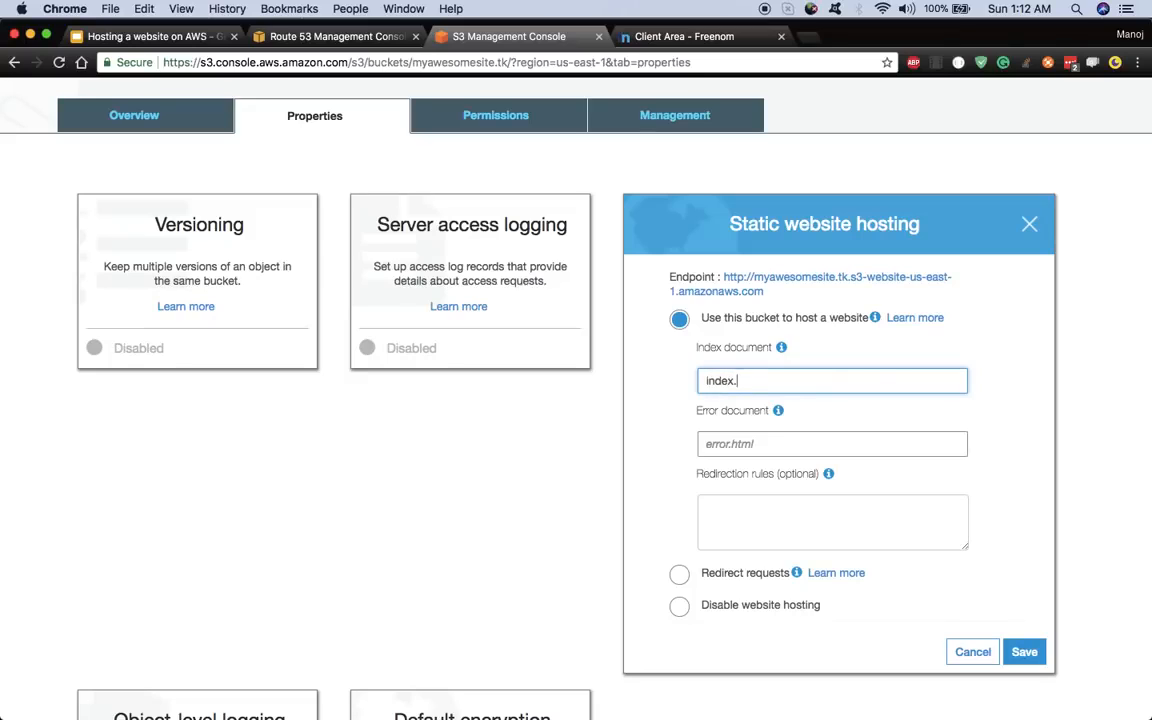
type("html")
left_click(708, 447)
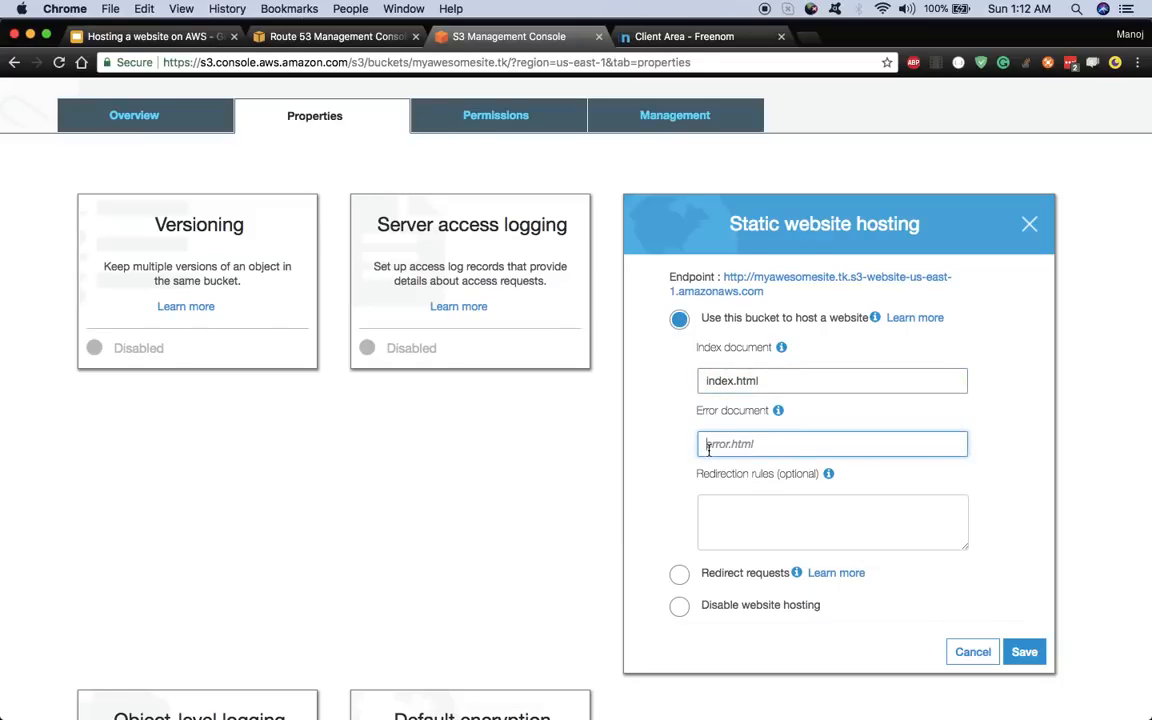
type("error.html")
left_click(1027, 656)
scroll(1036, 667, "down", 2)
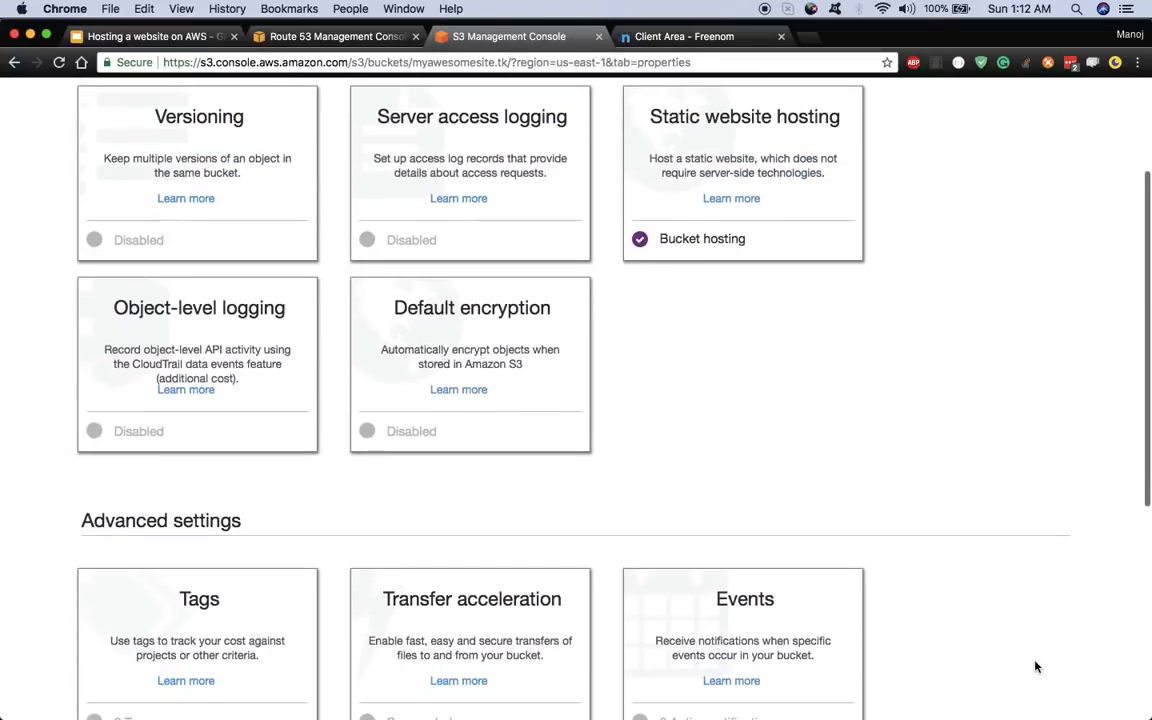
scroll(853, 484, "up", 3)
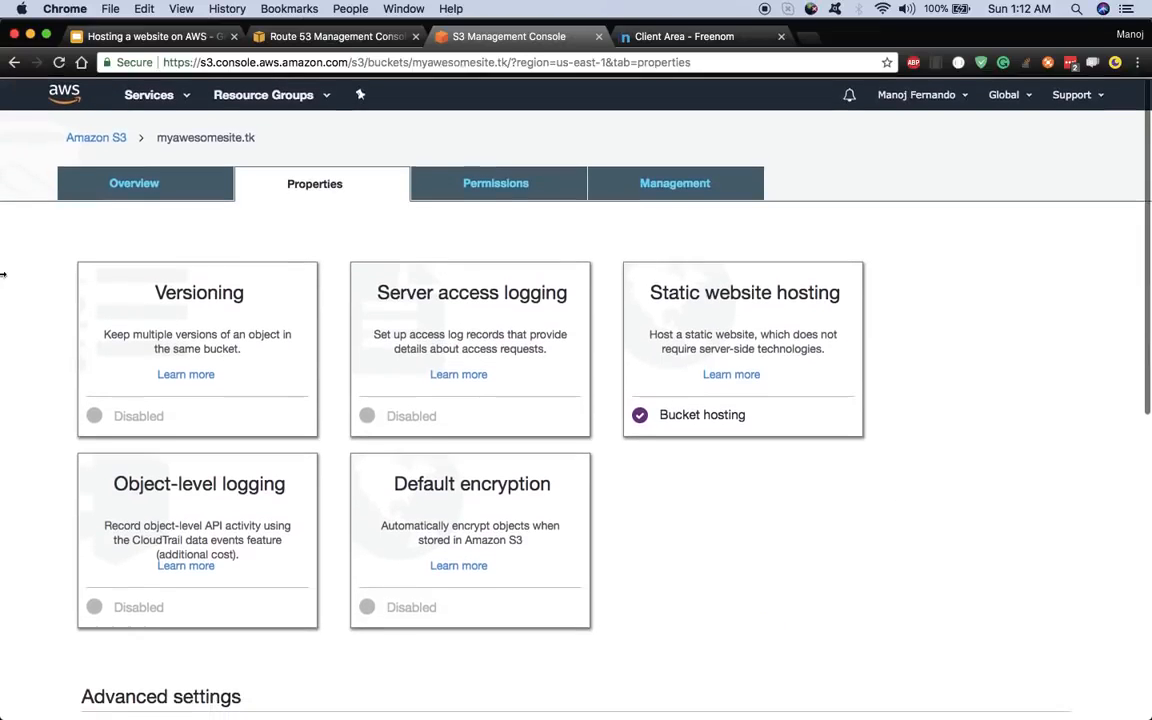
- Check the bucket's Overview to confirm it holds no objects, then show the desktop
left_click(152, 193)
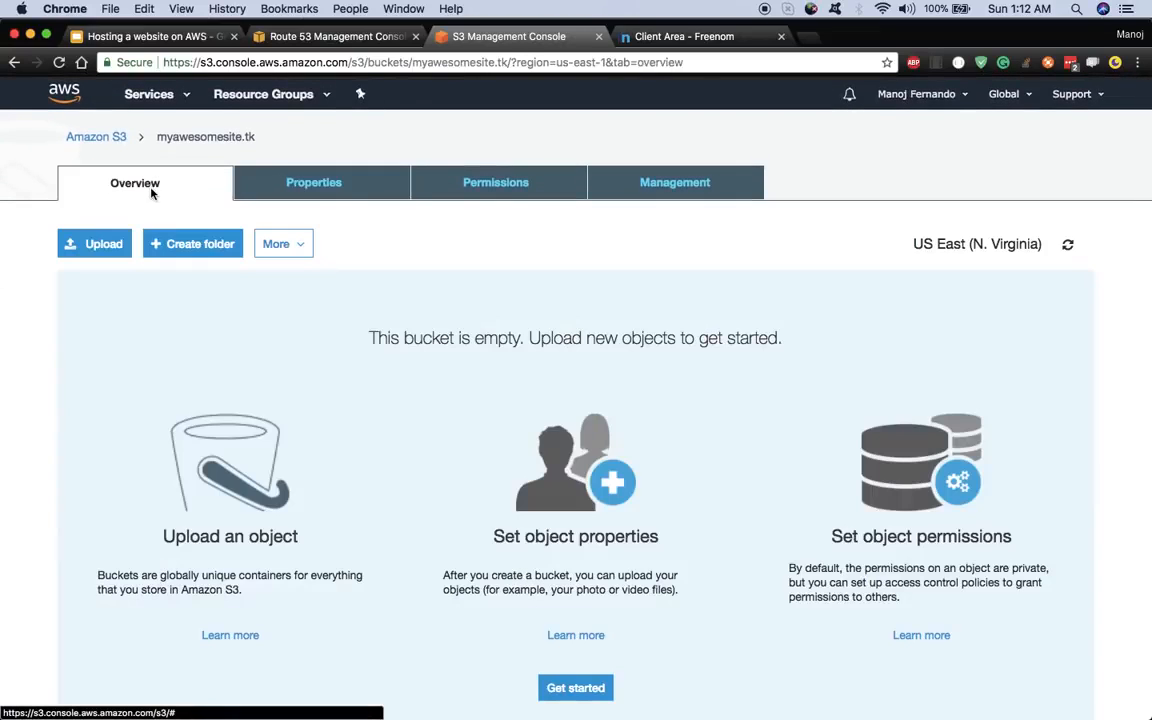
scroll(293, 388, "down", 3)
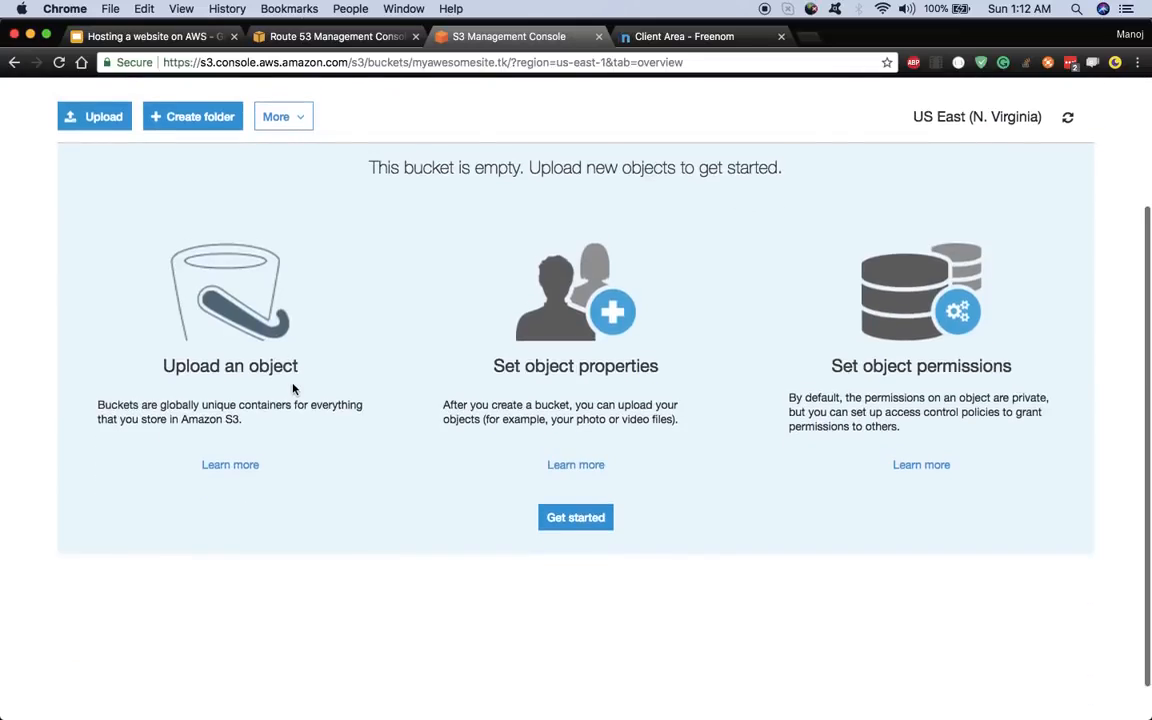
scroll(293, 380, "up", 3)
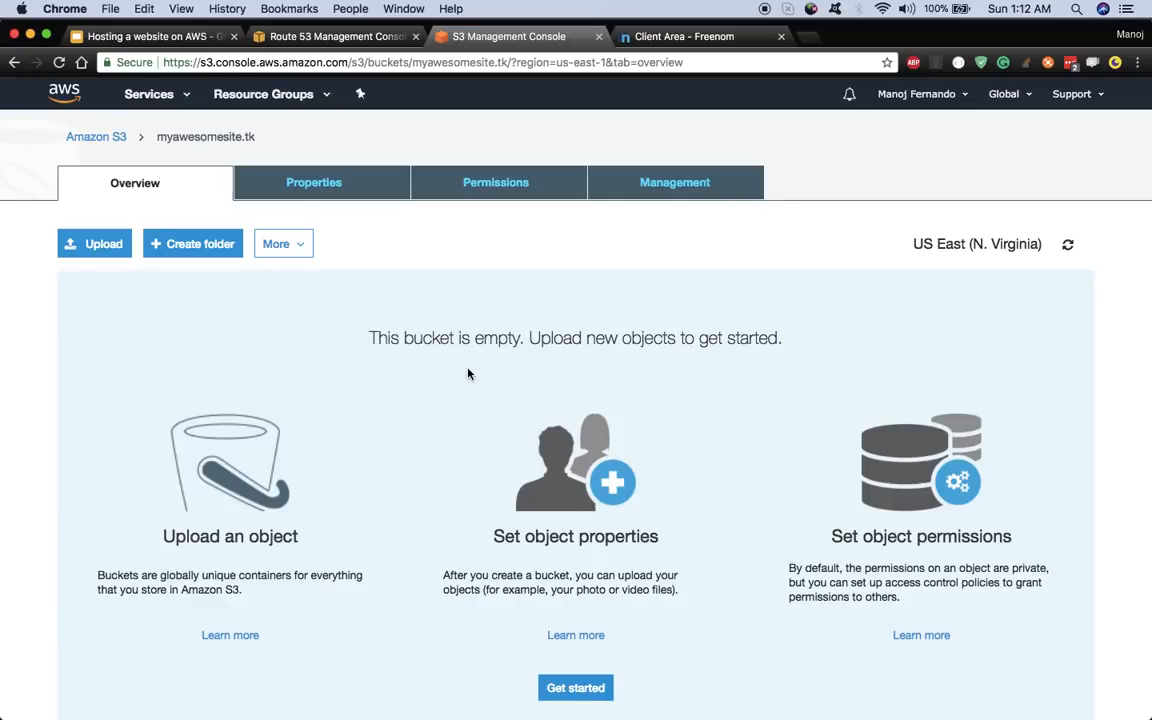
key("F11")
- Create and open a desktop folder named myapp, then search 'vis' to launch Visual Studio Code
right_click(639, 138)
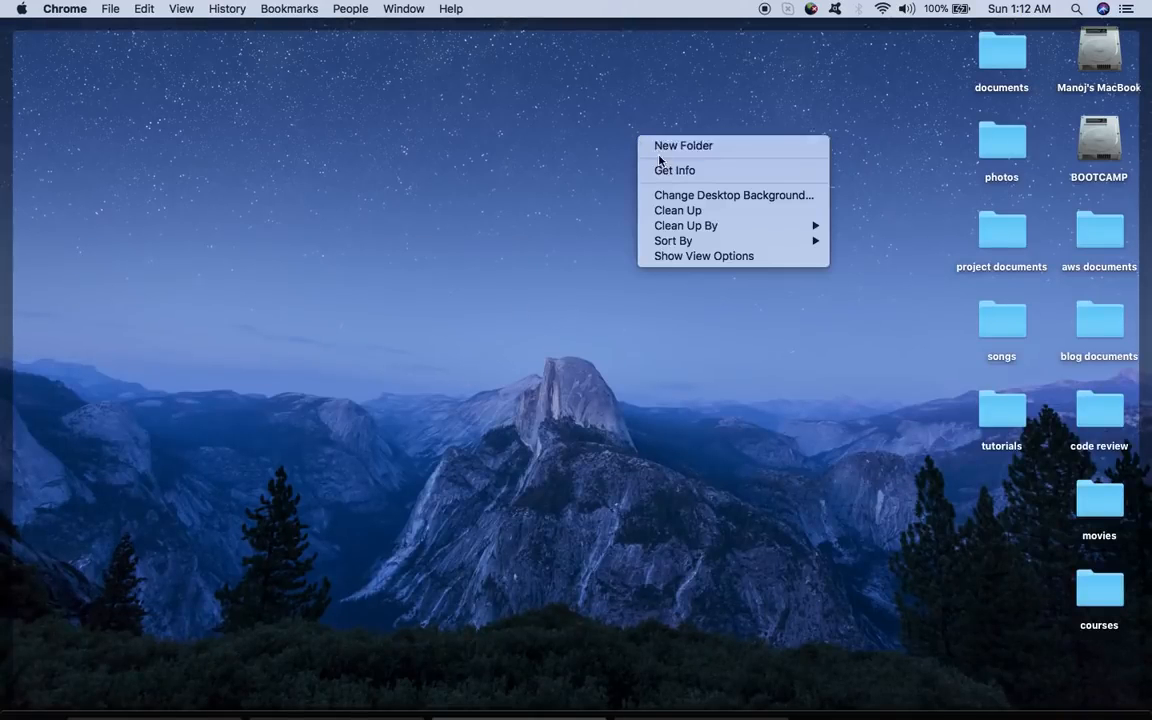
left_click(665, 147)
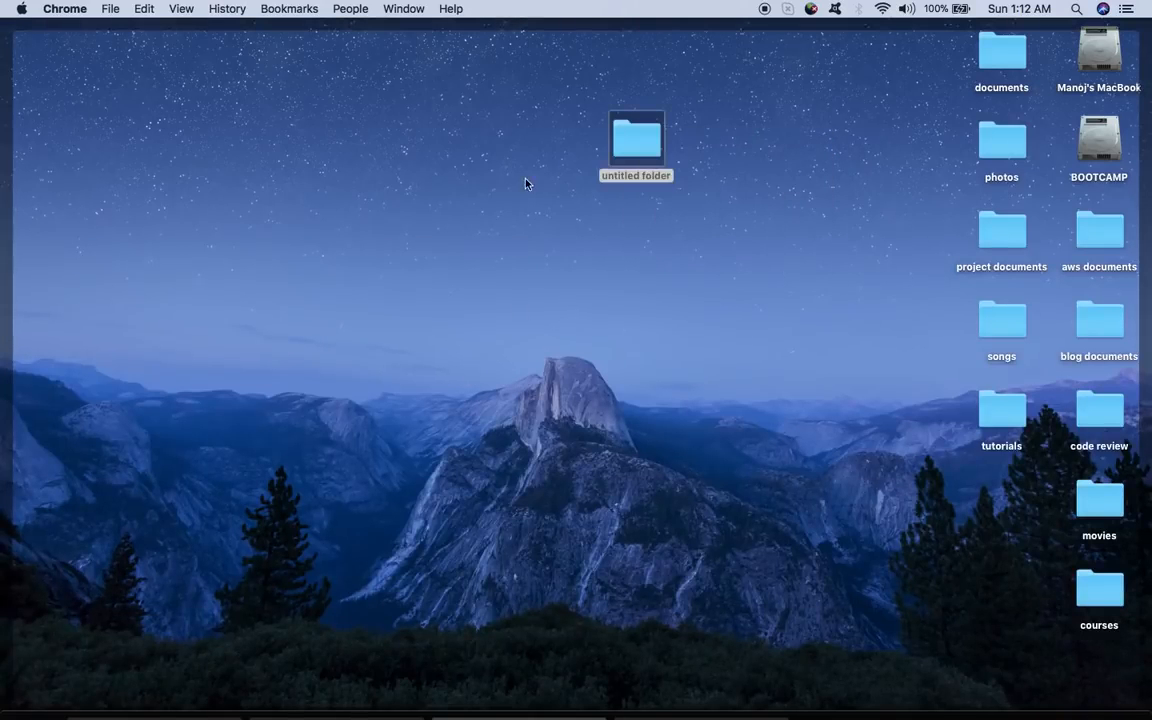
left_click(631, 156)
key("Return")
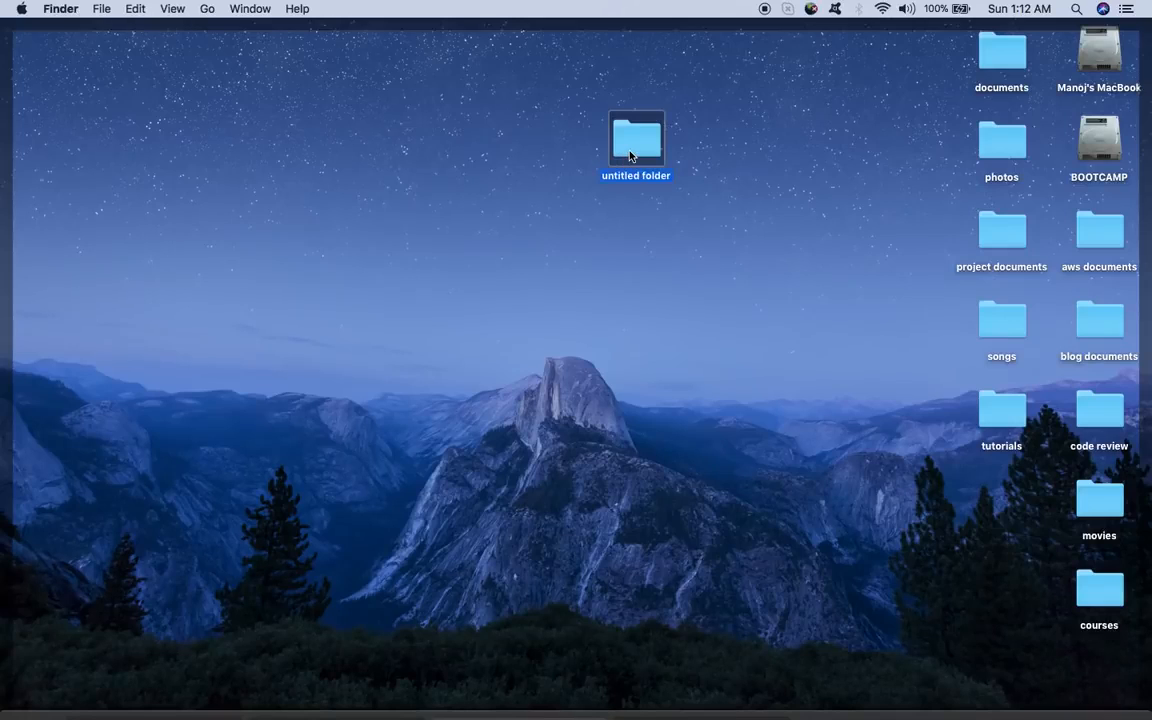
type("myapp")
key("Return")
key("super+o")
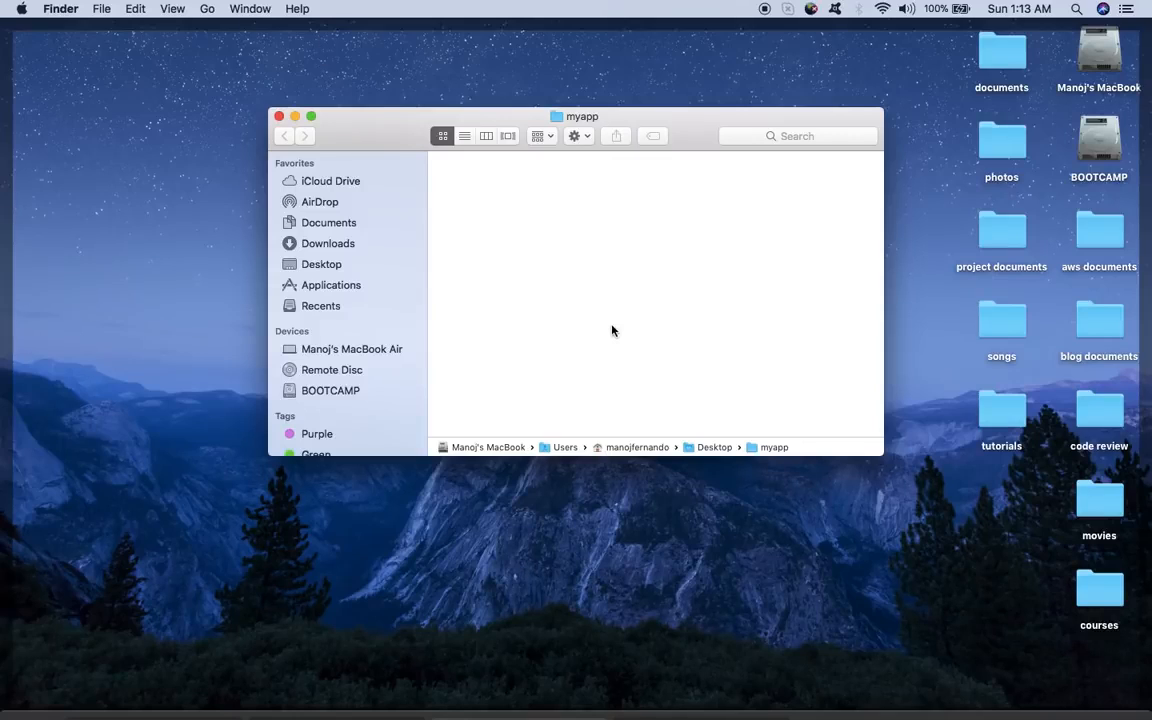
key("super+space")
type("vis")
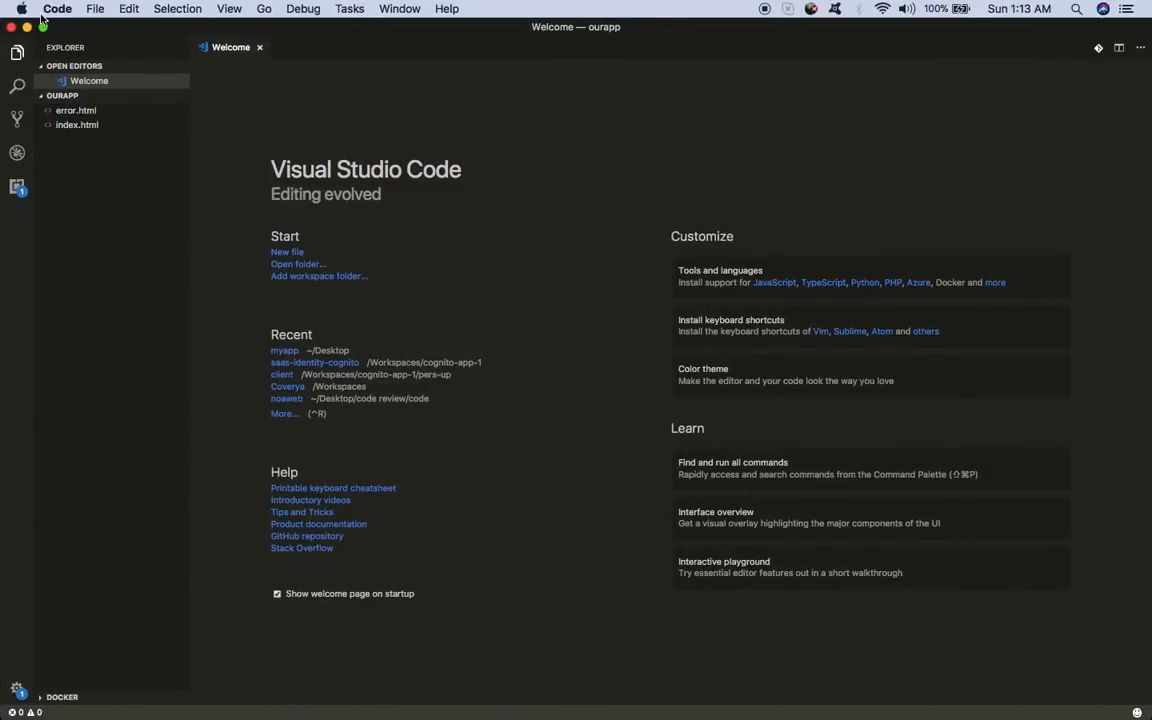
- Open the Desktop myapp folder as the project in VS Code
left_click(95, 8)
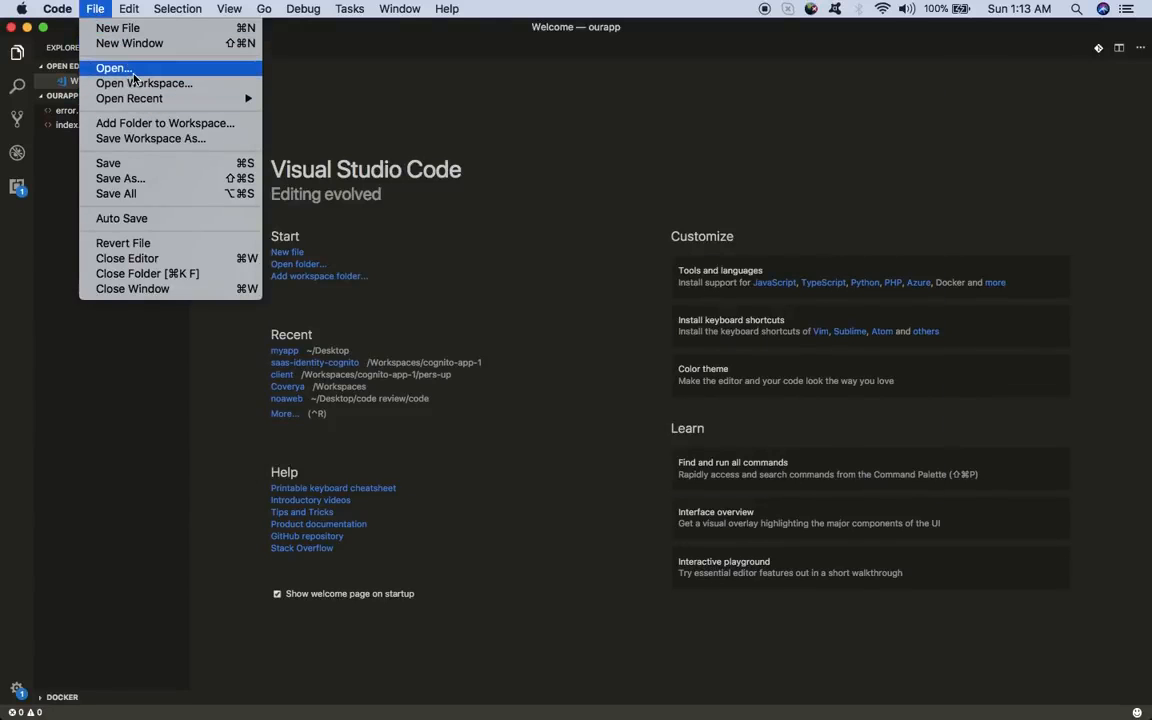
left_click(131, 72)
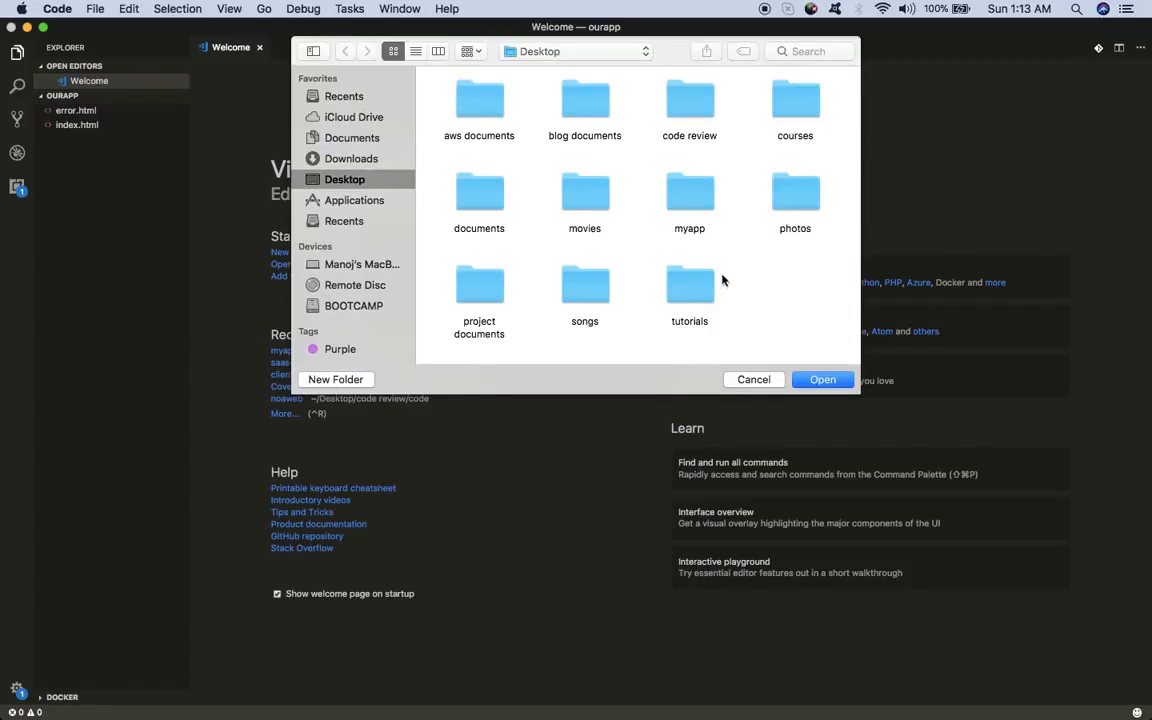
left_click(690, 192)
left_click(845, 386)
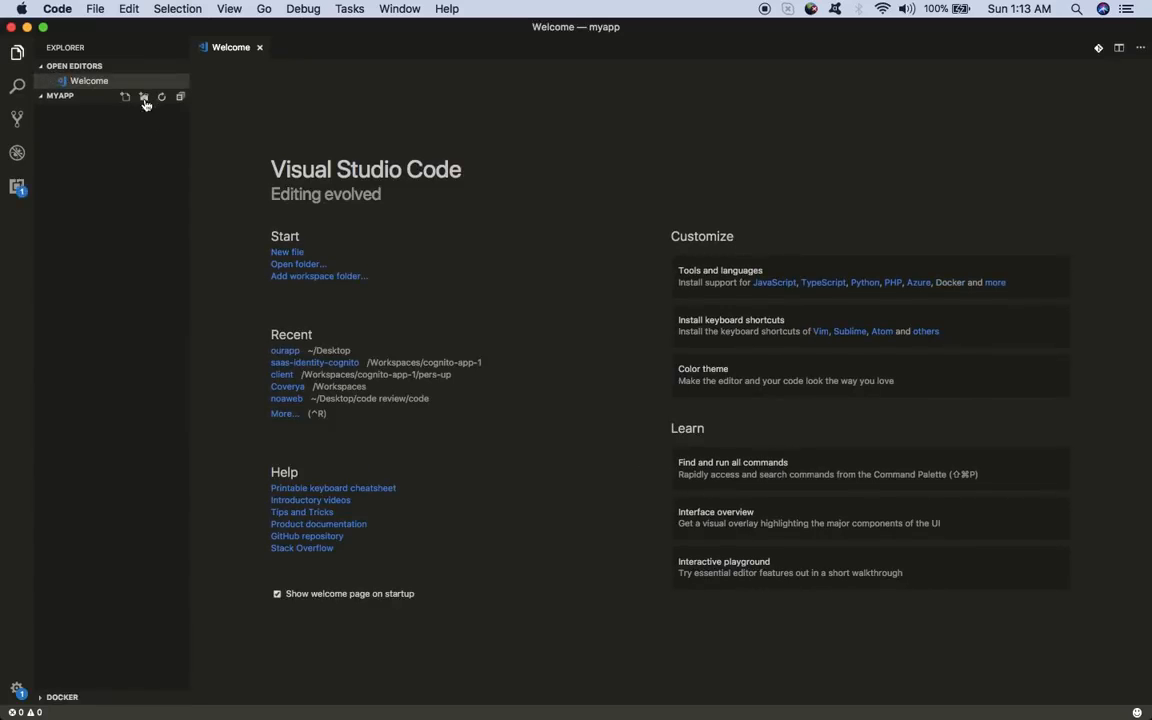
- Create index.html from the HTML5 template with the title 'My Awesome Site'
left_click(122, 97)
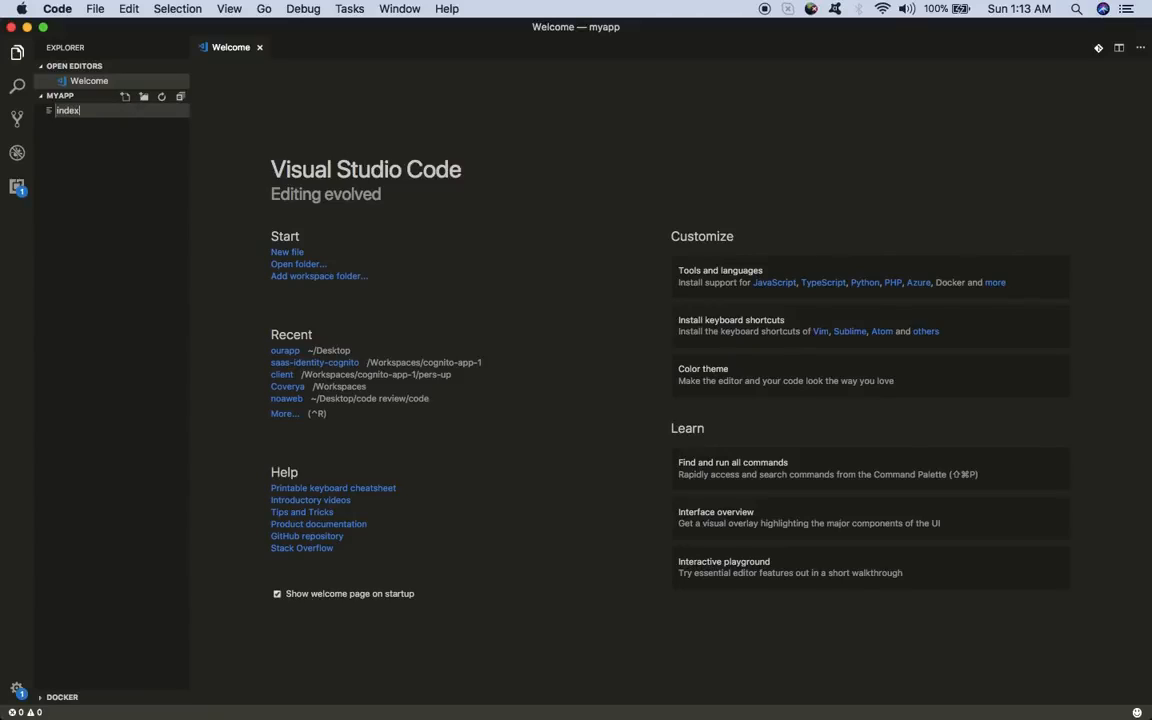
key("Return")
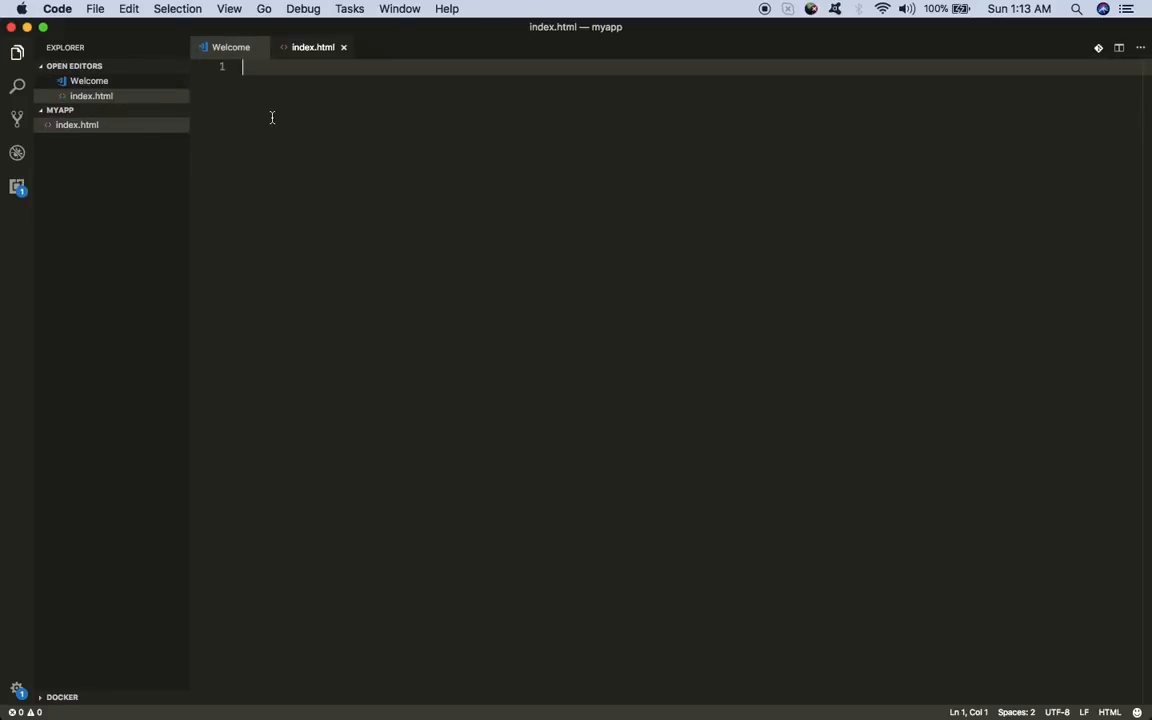
type("html")
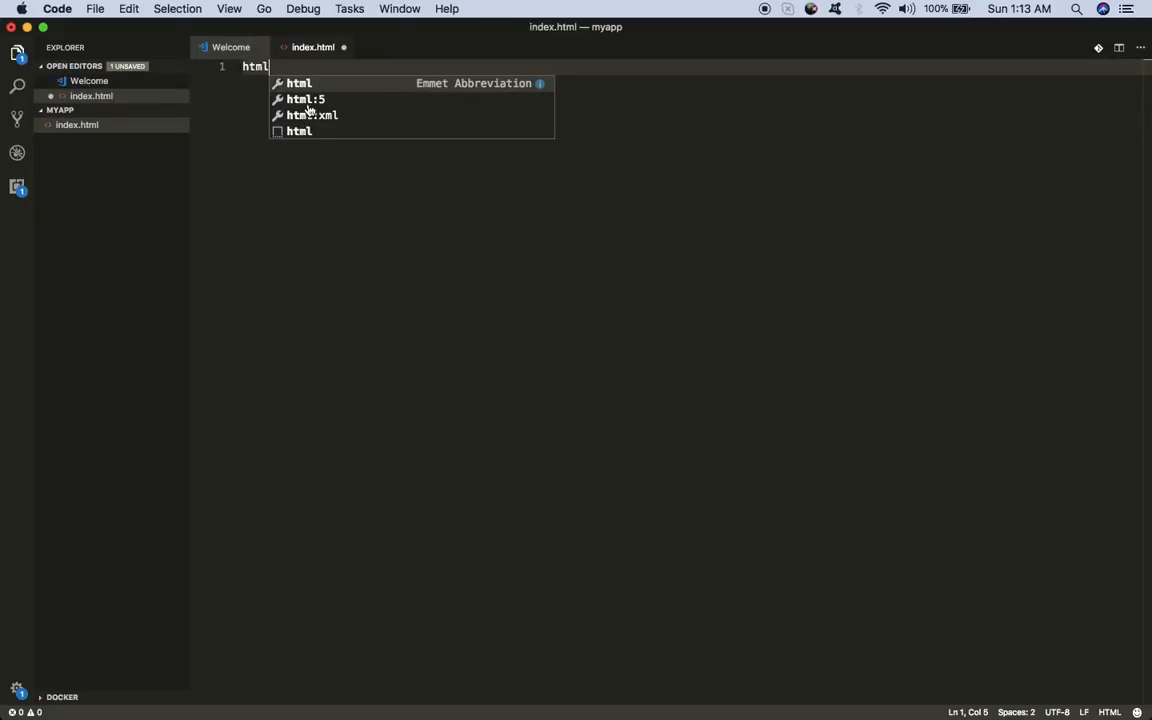
left_click(290, 99)
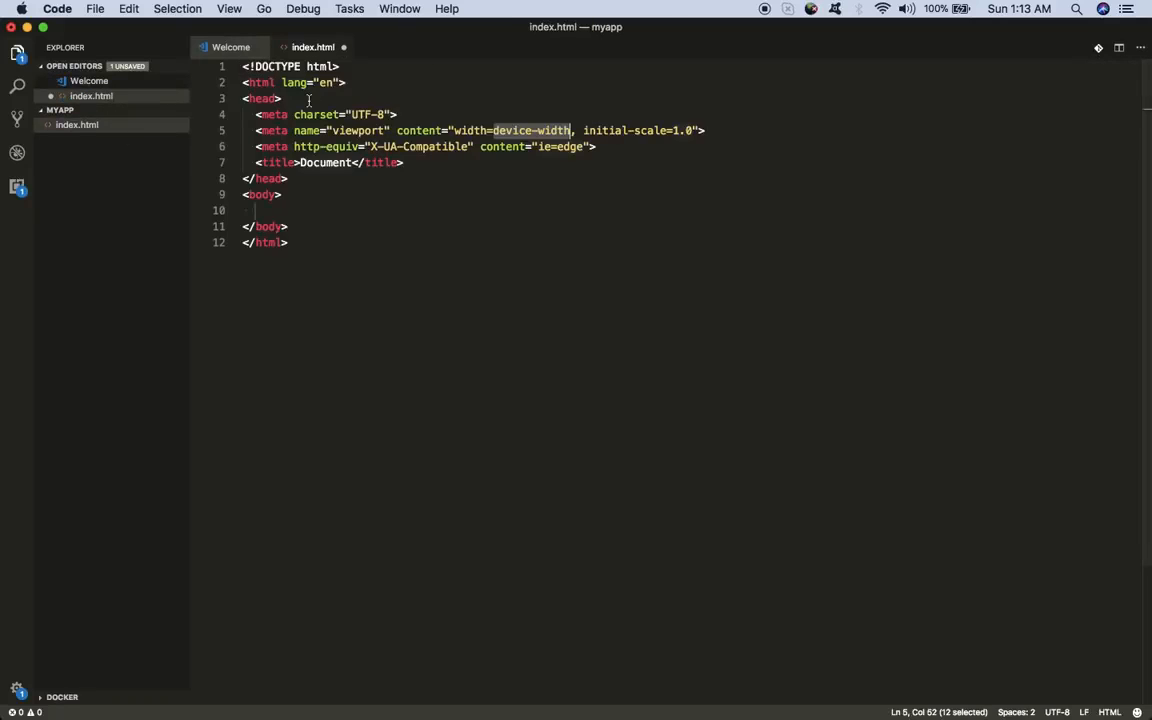
double_click(304, 158)
key("BackSpace")
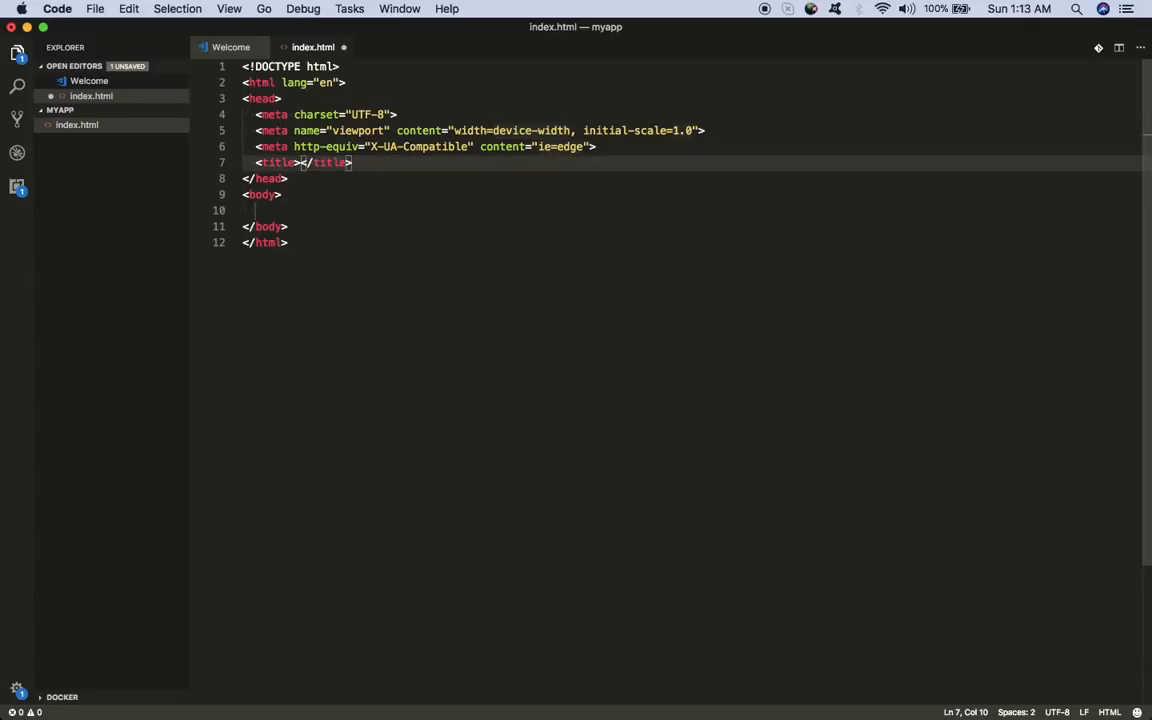
type("My Awesome Site")
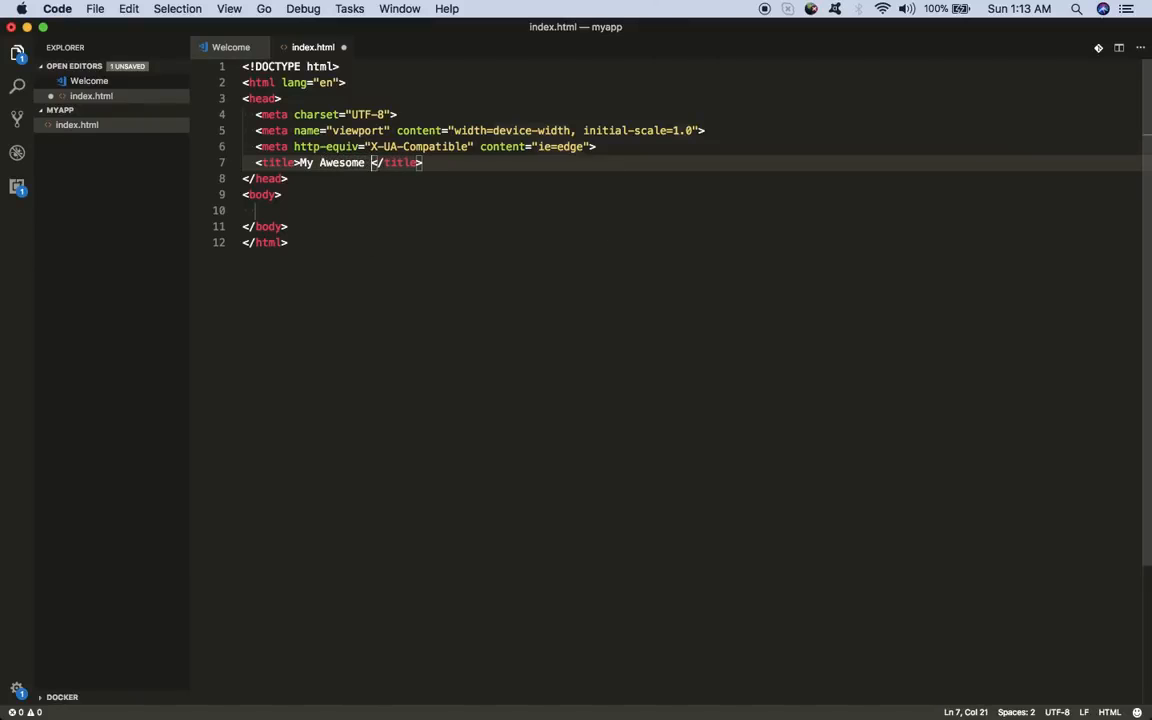
- Add an h2 heading 'Welcome to my site!' and save index.html
left_click(299, 214)
type("h2")
key("Tab")
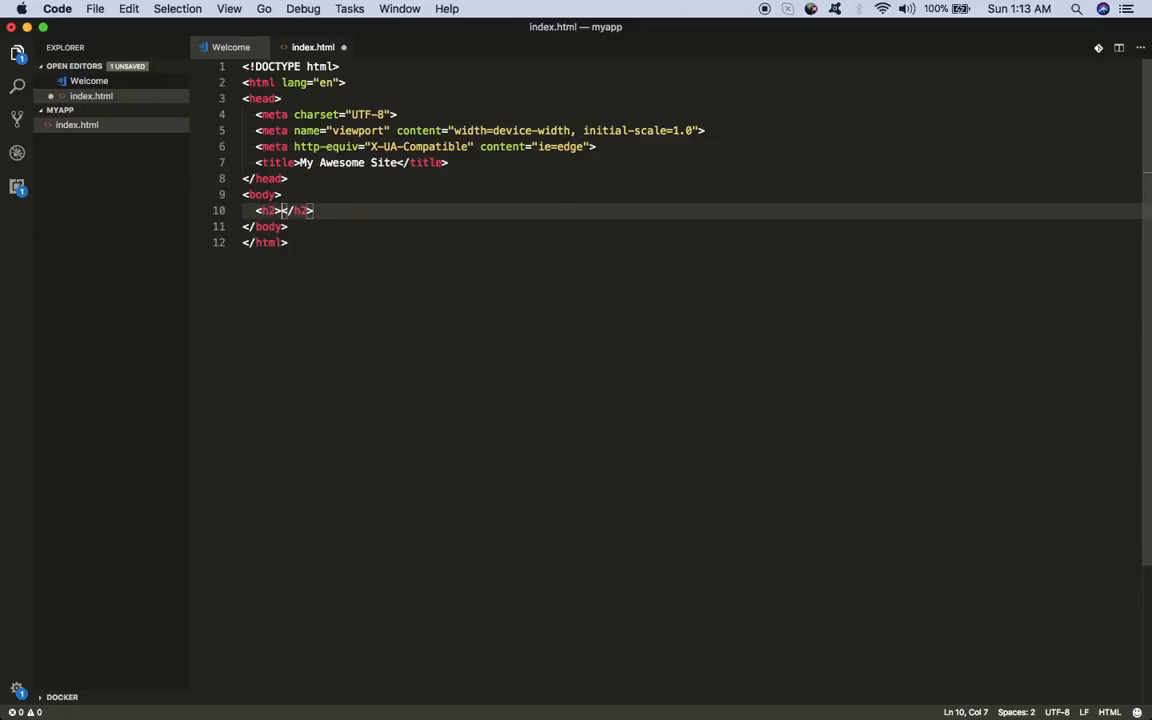
type("Welcome ")
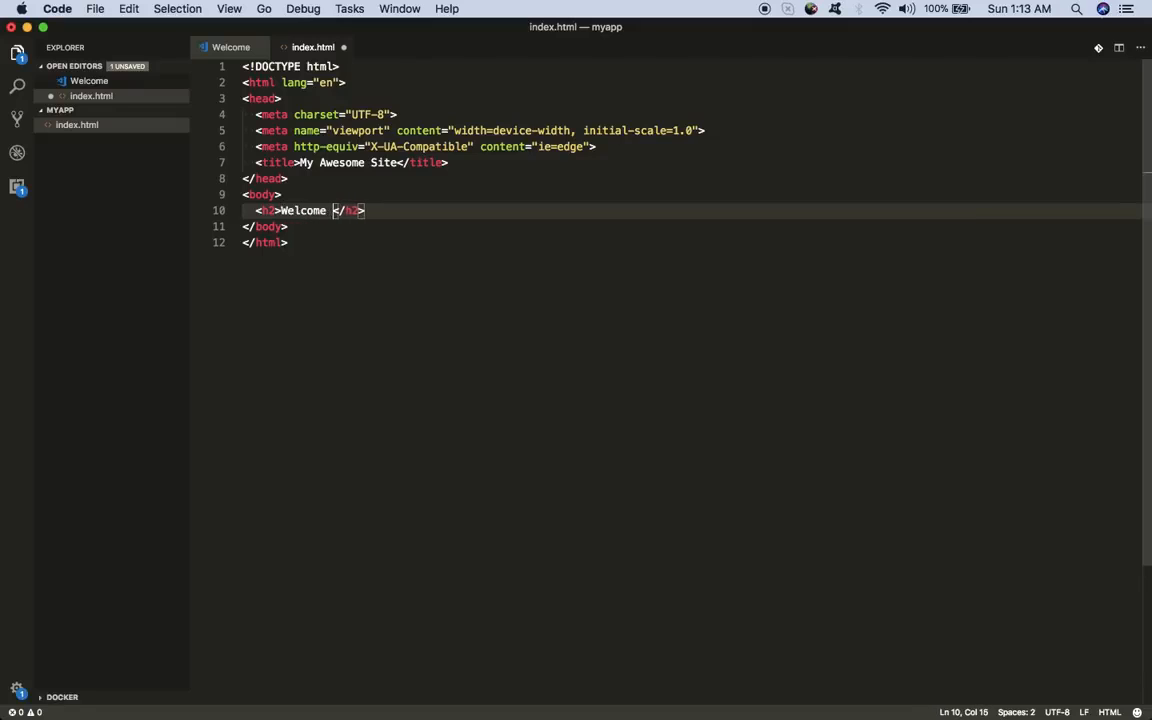
type("to my")
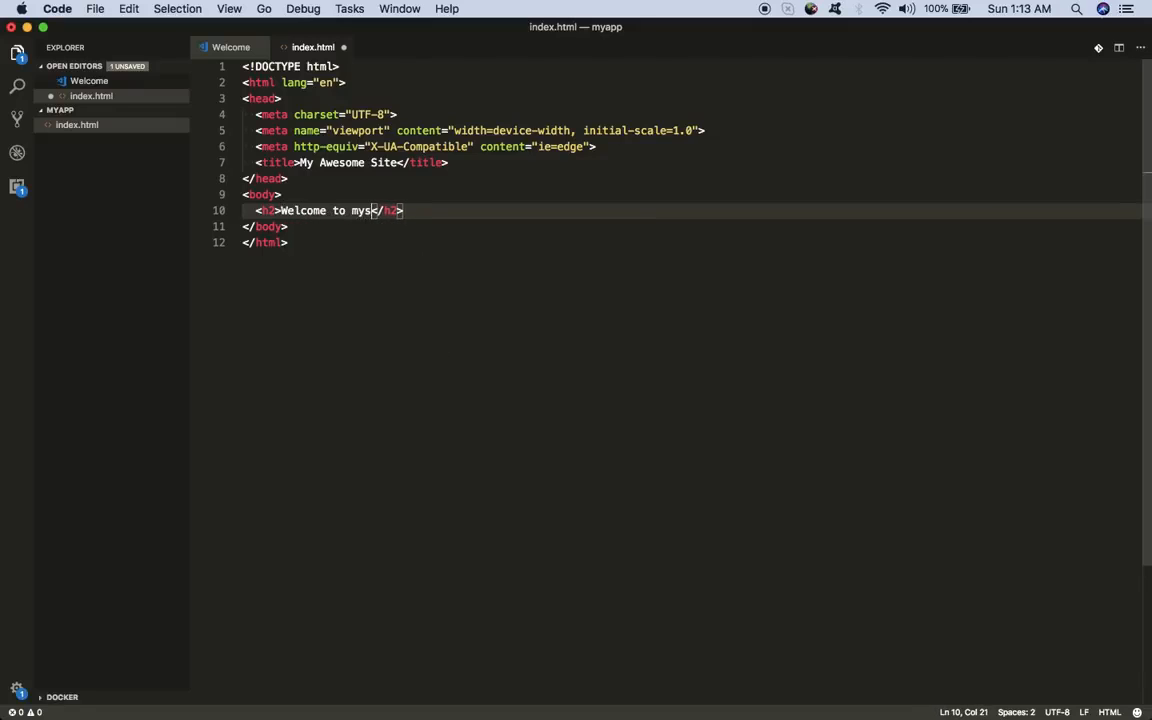
type(" site!")
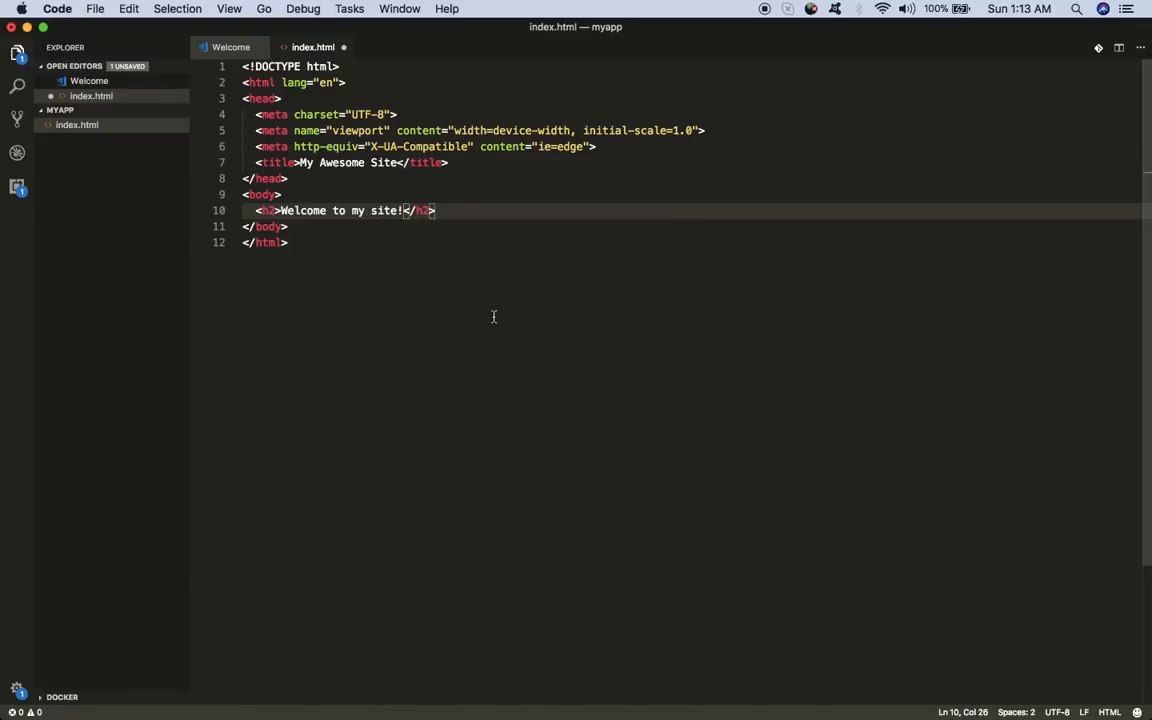
key("super+s")
- Create error.html from the HTML5 template with the title 'error'
mouse_move(69, 144)
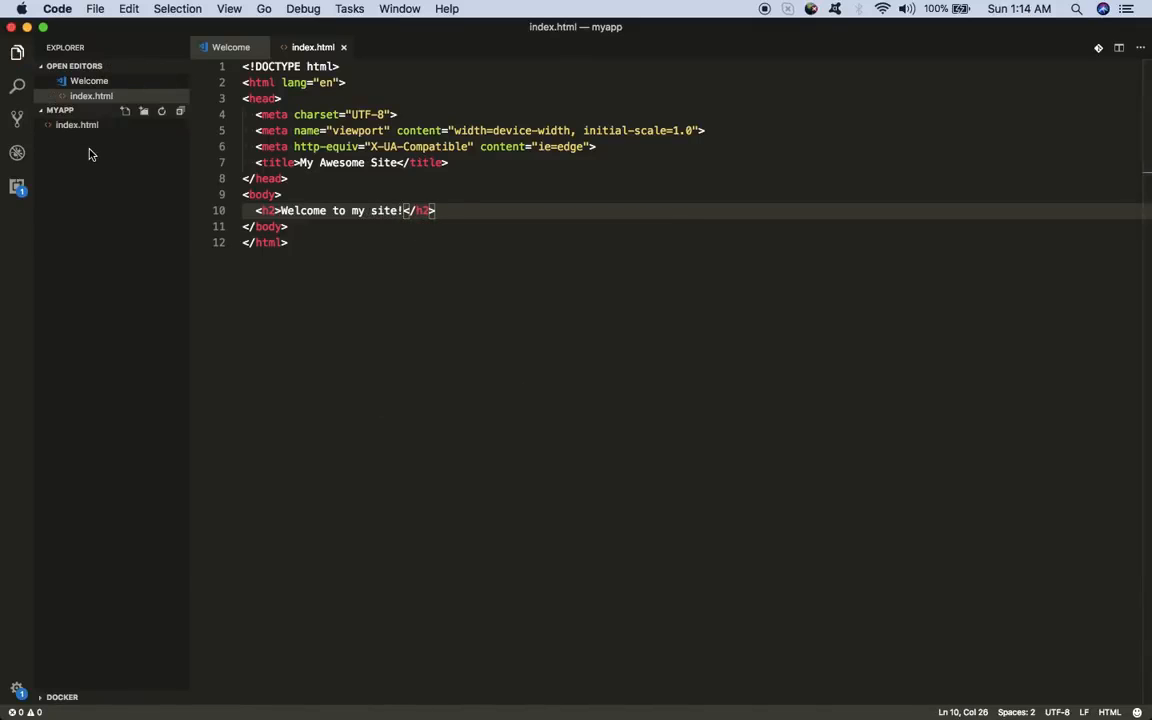
left_click(125, 111)
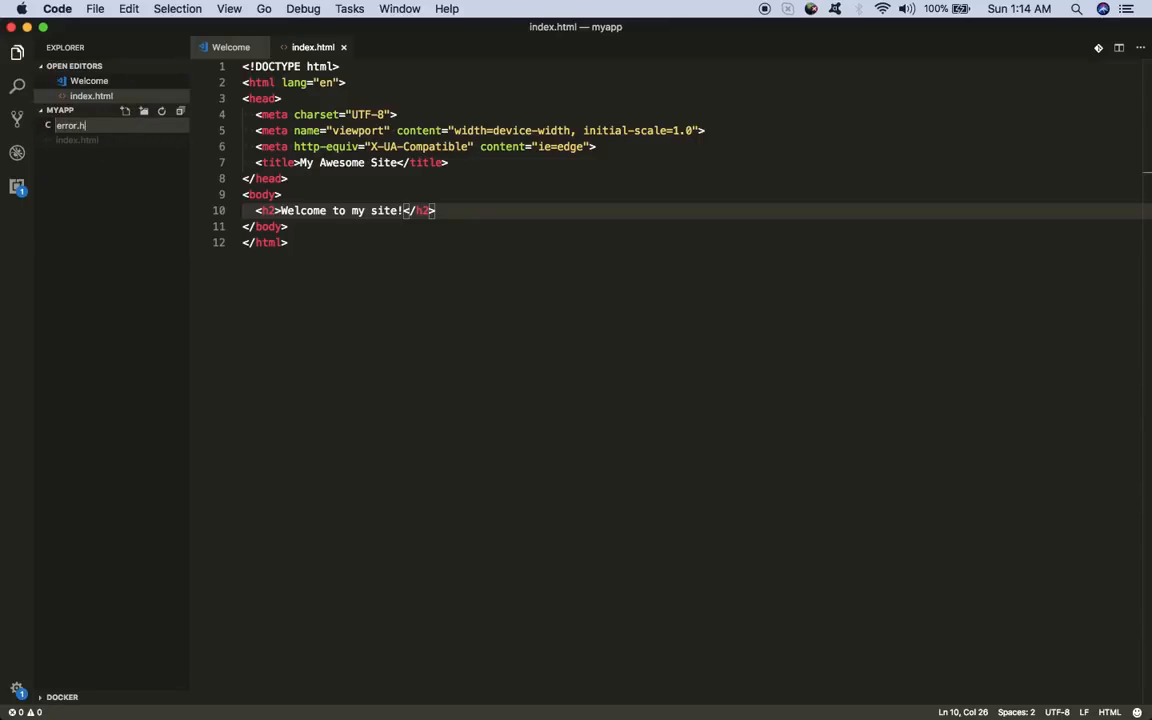
type("error.html")
key("Return")
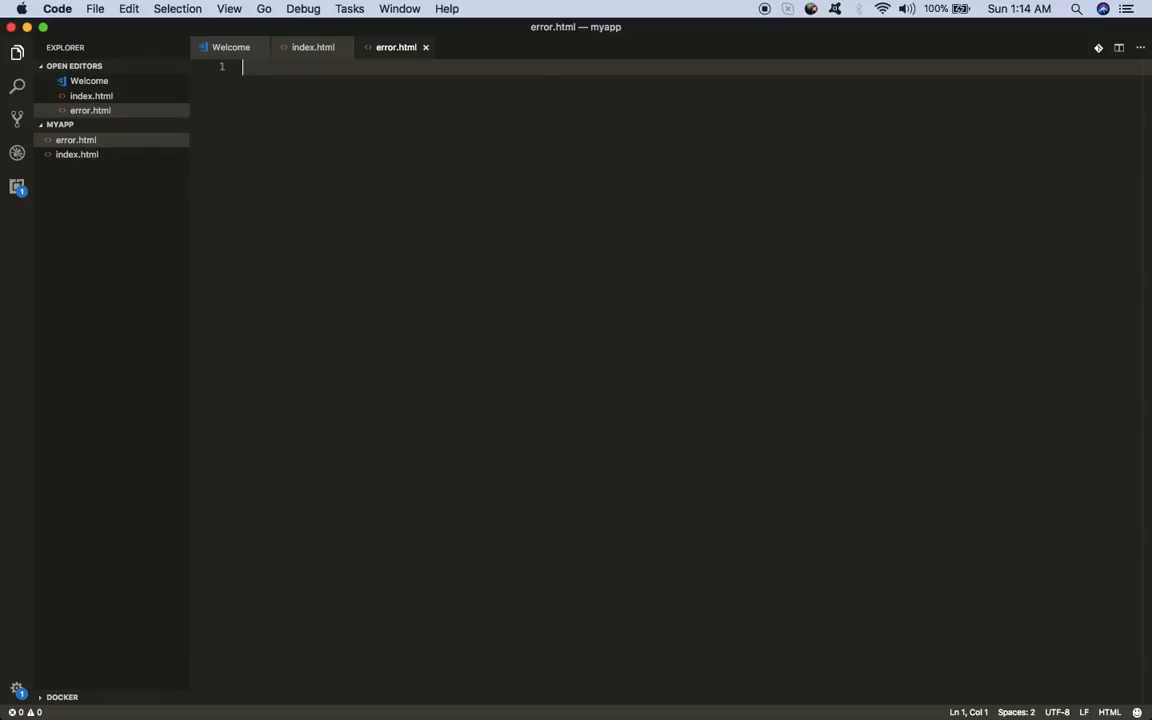
type("html")
key("Return")
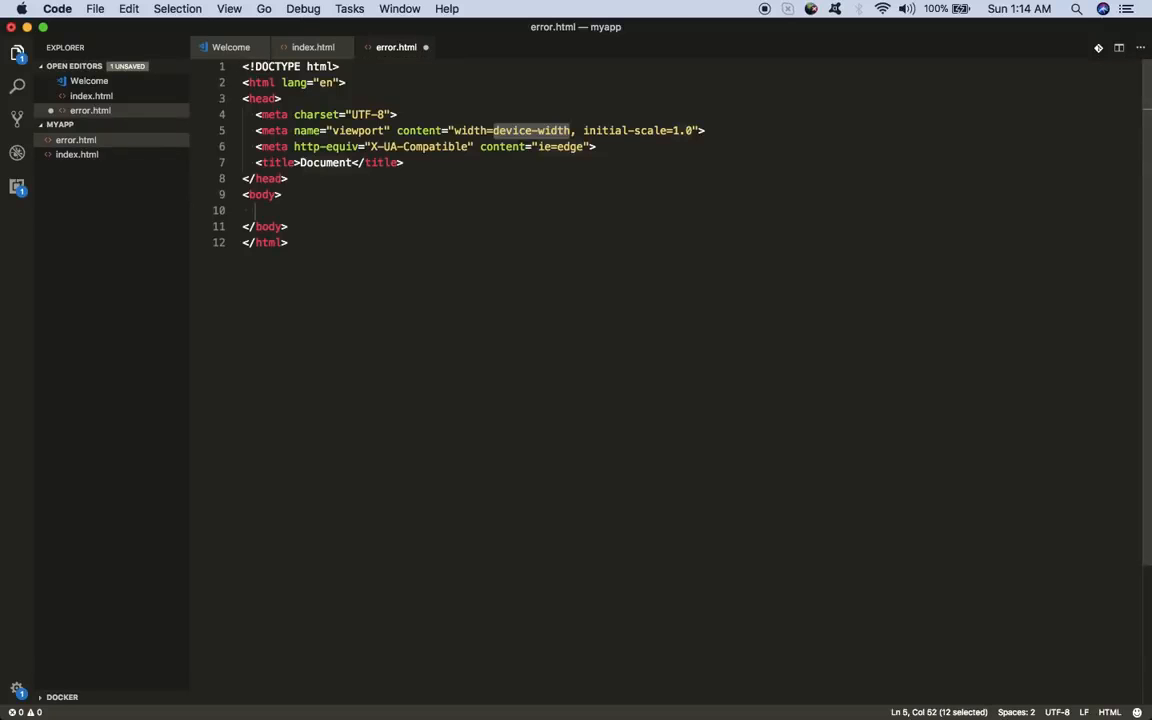
double_click(330, 165)
key("BackSpace")
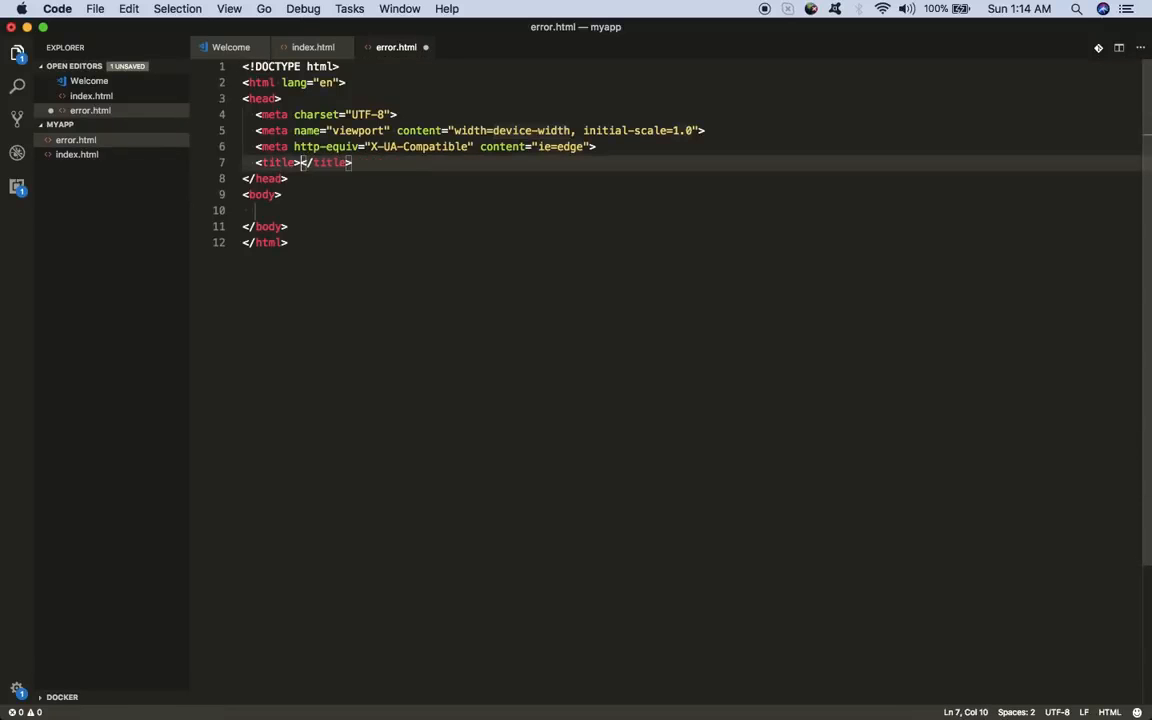
type("error")
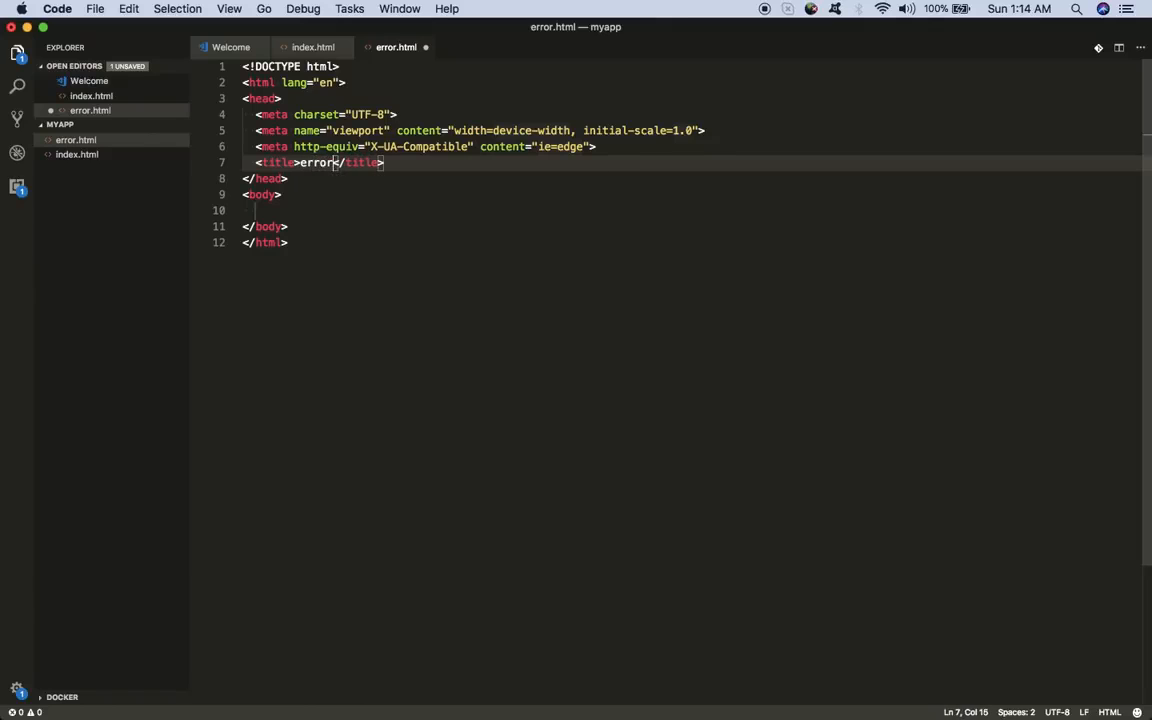
- Add the h2 heading 'Something is not right...' to error.html
left_click(325, 209)
type("h2")
key("Tab")
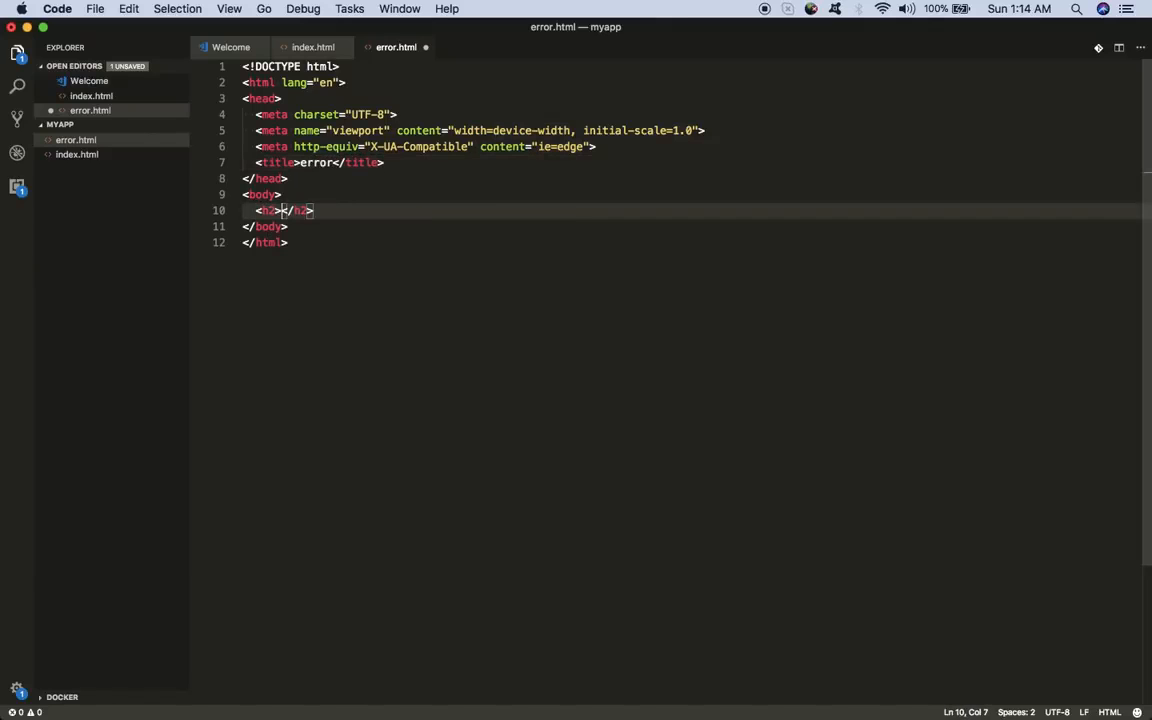
type("Someth")
type("ing is nor t")
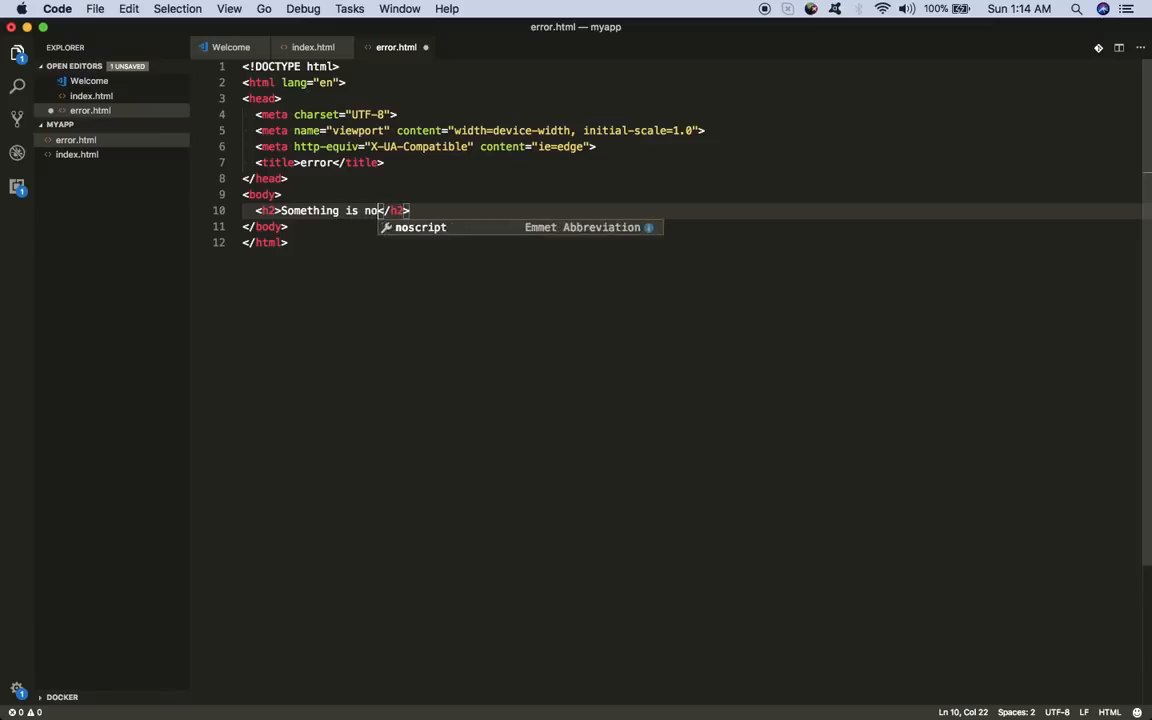
key("BackSpace")
key("BackSpace")
key("BackSpace")
type("t rit")
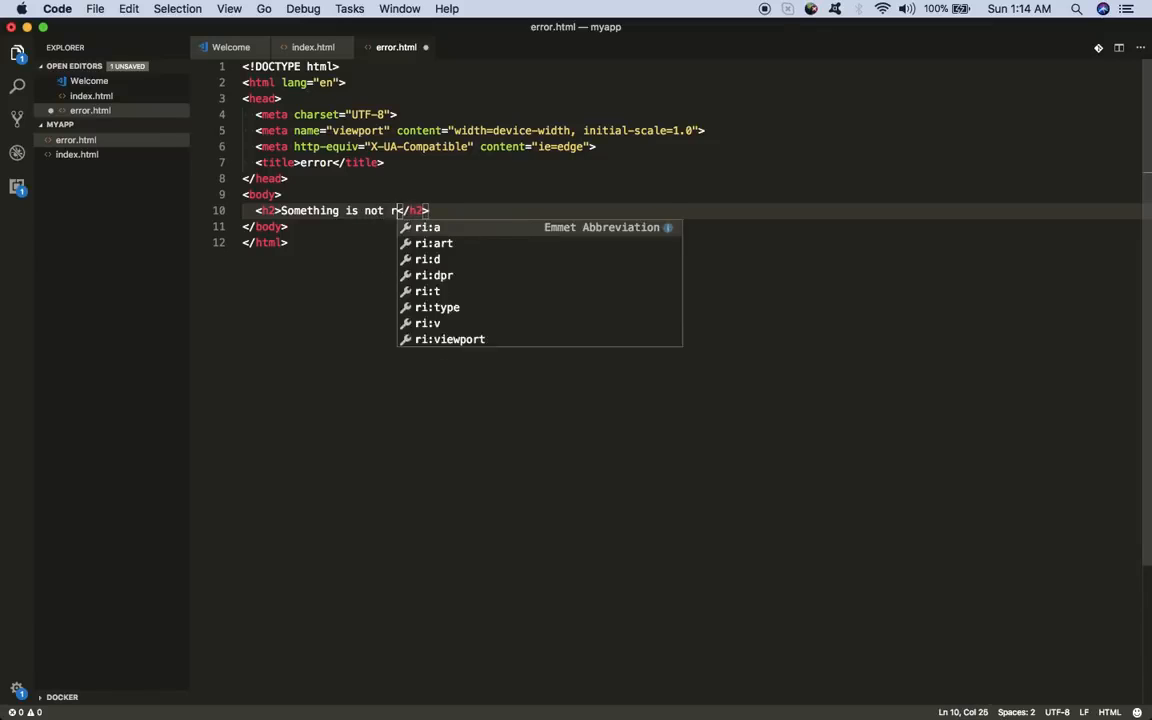
key("BackSpace")
type("ght...")
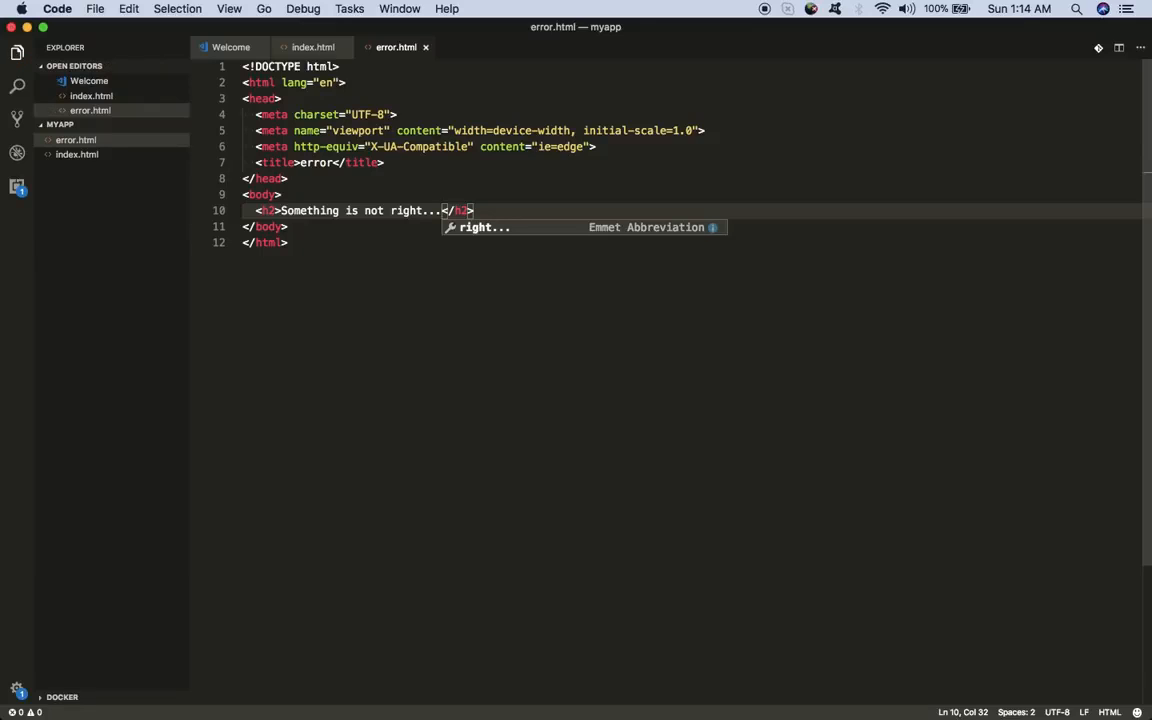
left_click(334, 311)
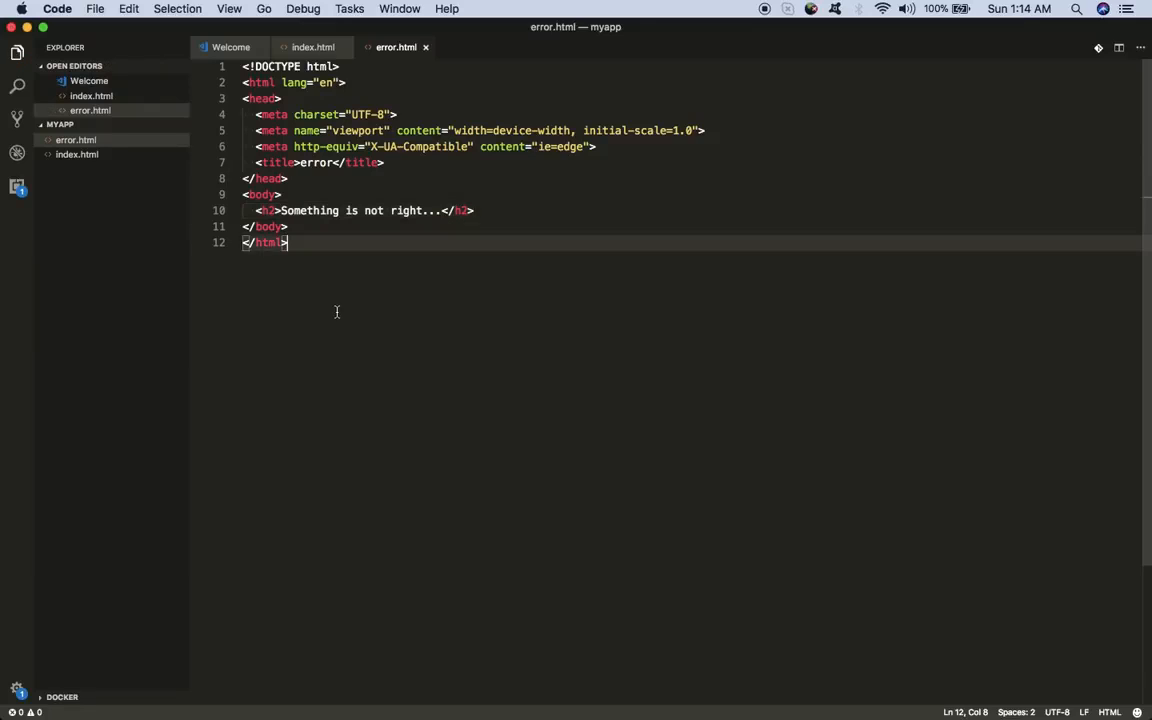
- Review index.html and error.html, then close the VS Code window
left_click(77, 154)
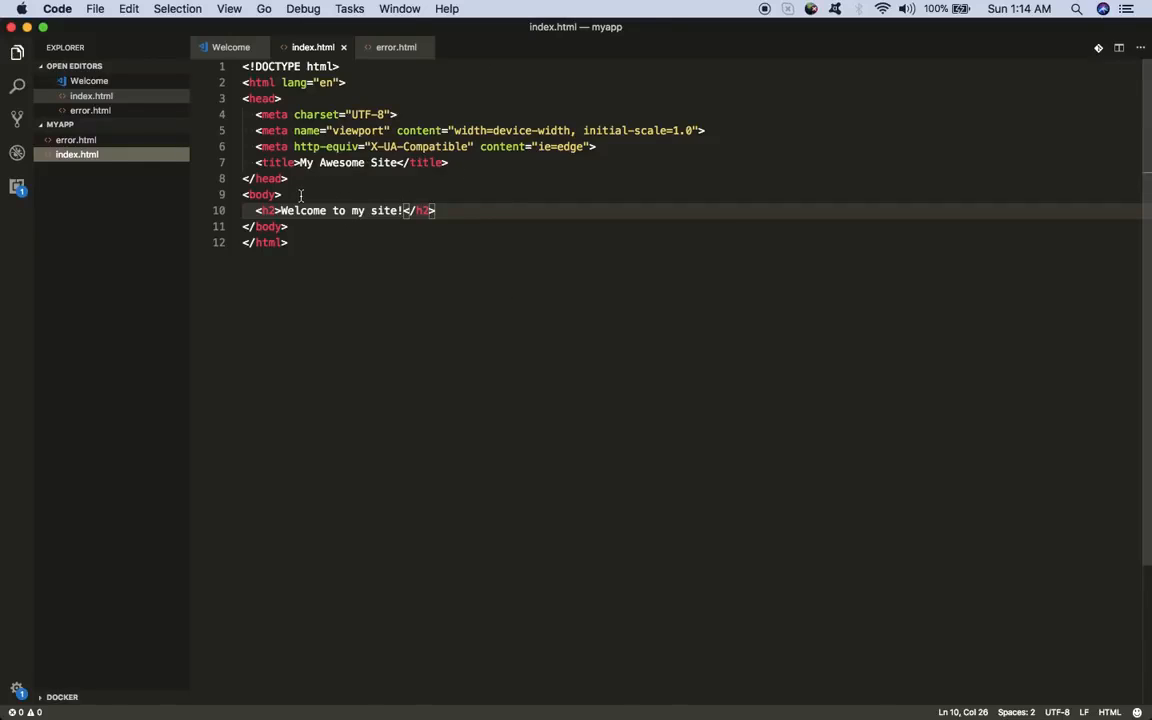
left_click(77, 141)
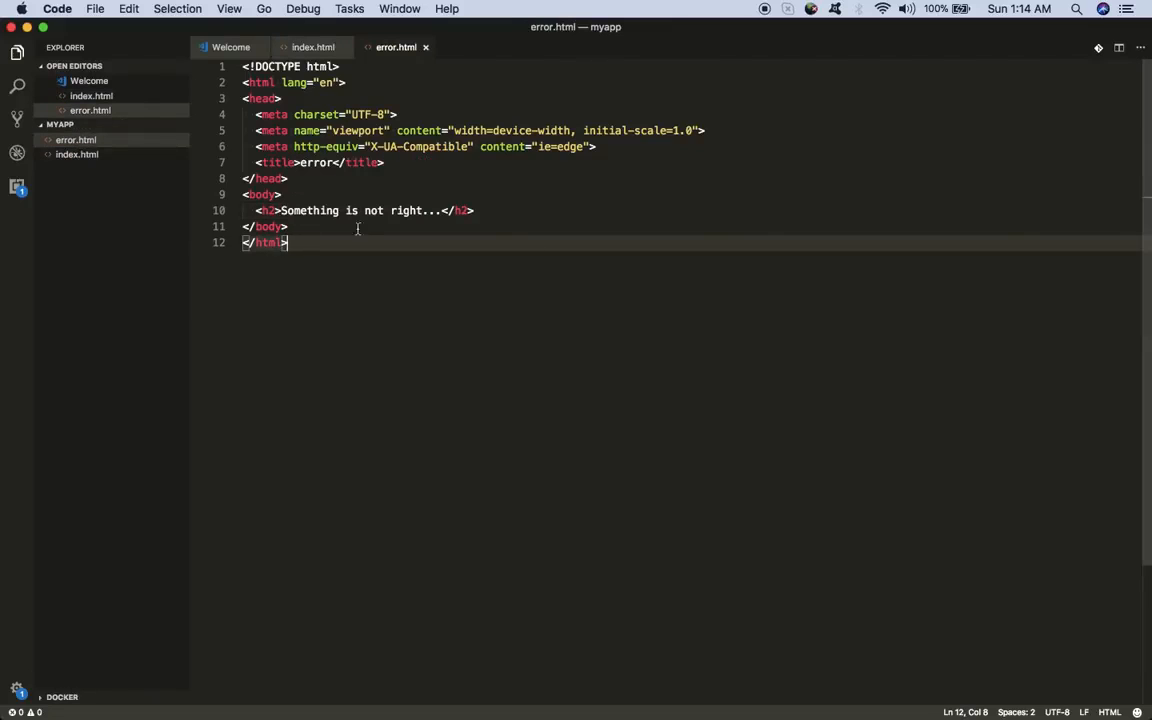
left_click(12, 28)
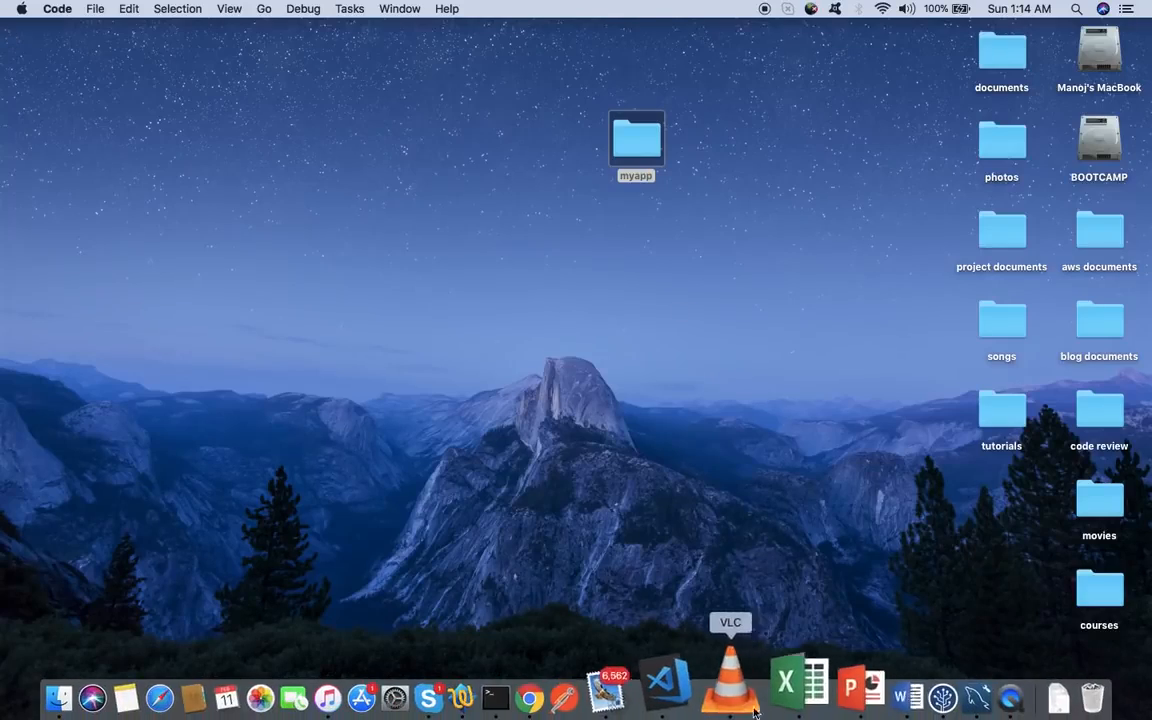
key("F4")
- Return to the browser's desktop and close the myapp Finder window
key("F3")
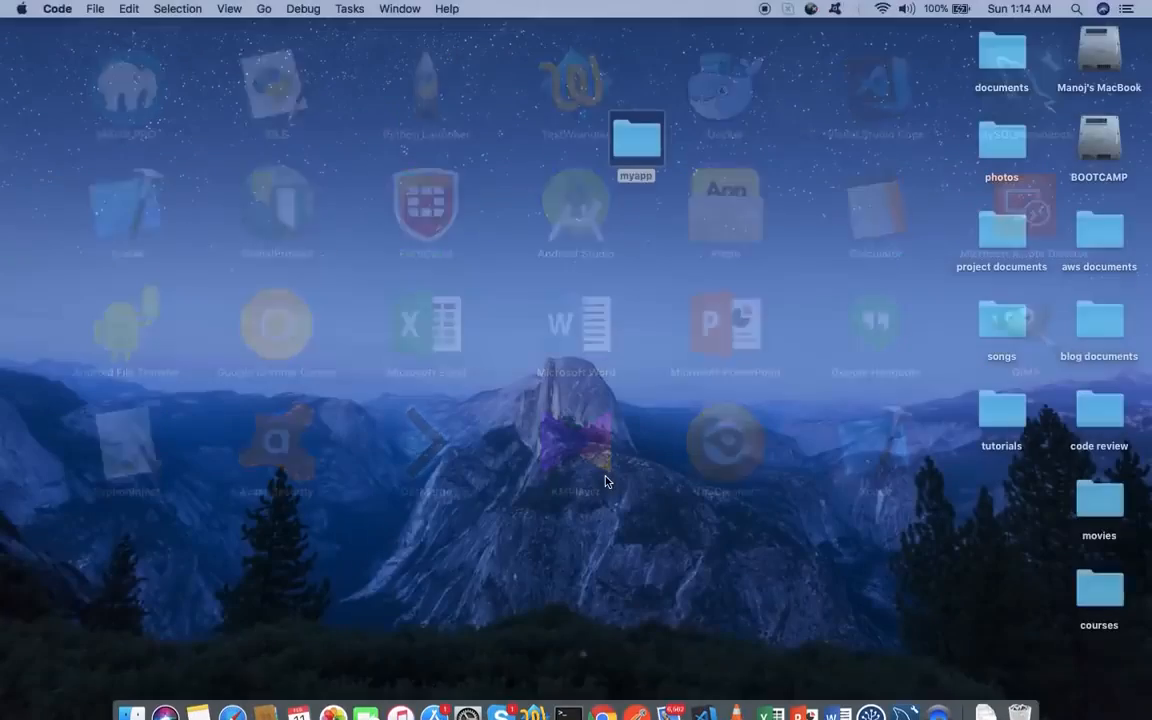
mouse_move(532, 17)
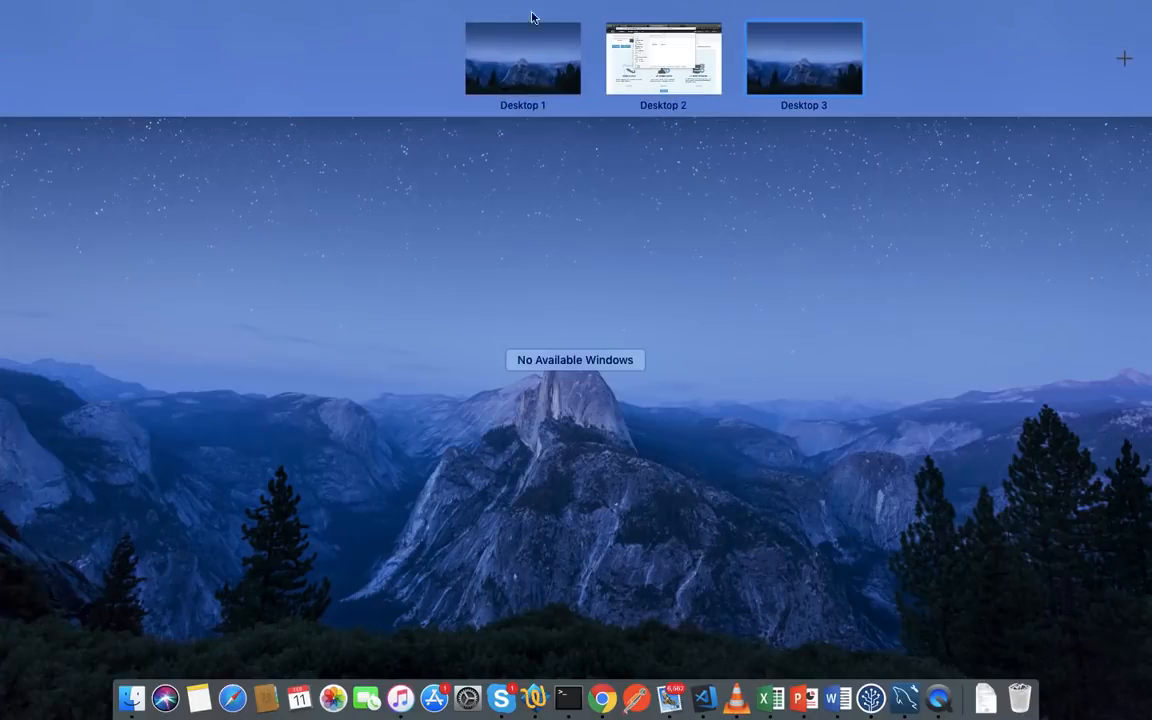
left_click(640, 60)
key("cmd+w")
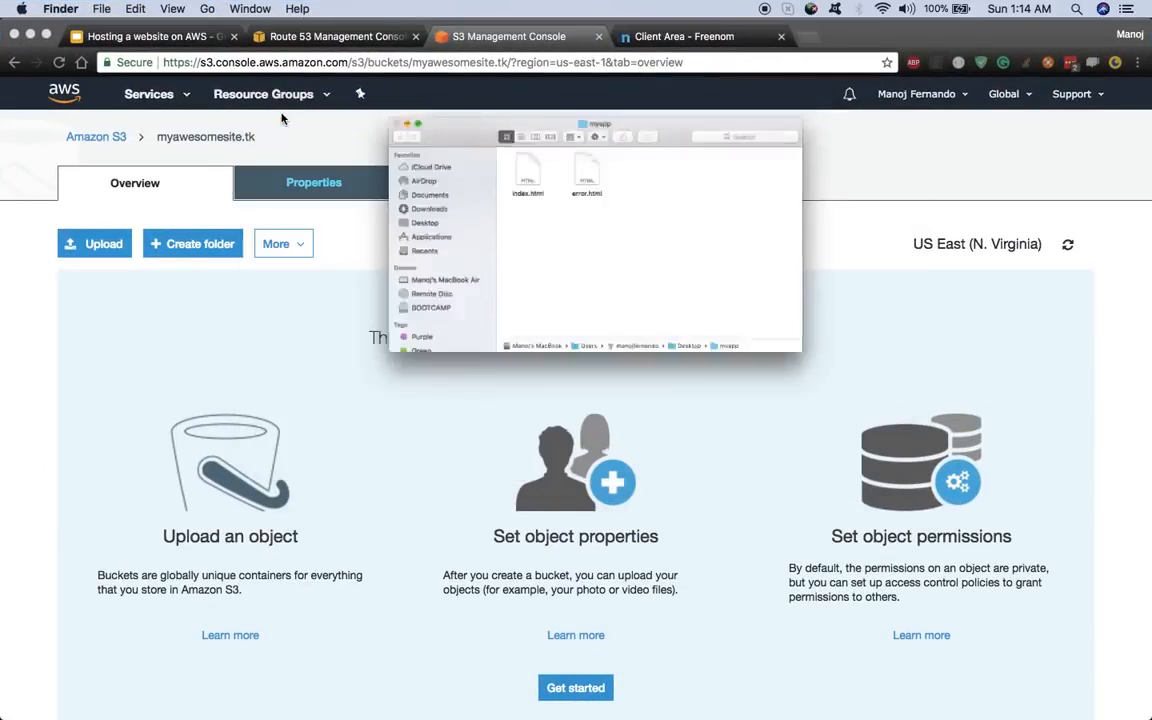
scroll(427, 402, "down", 2)
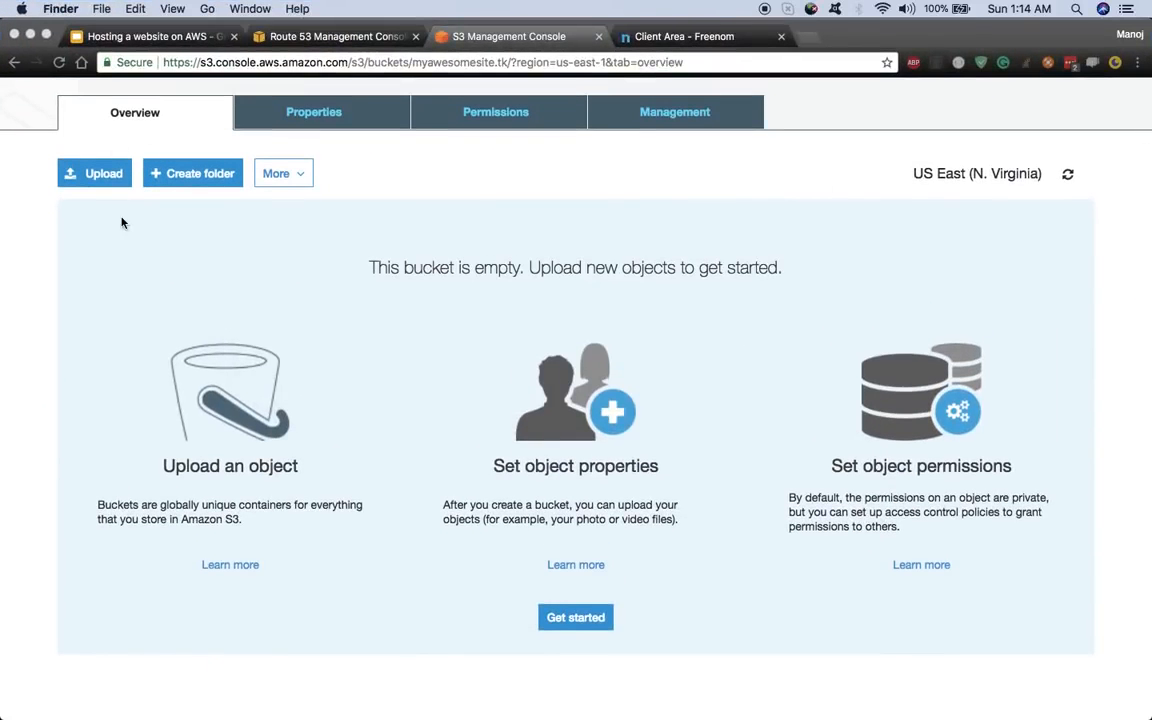
scroll(140, 210, "up", 2)
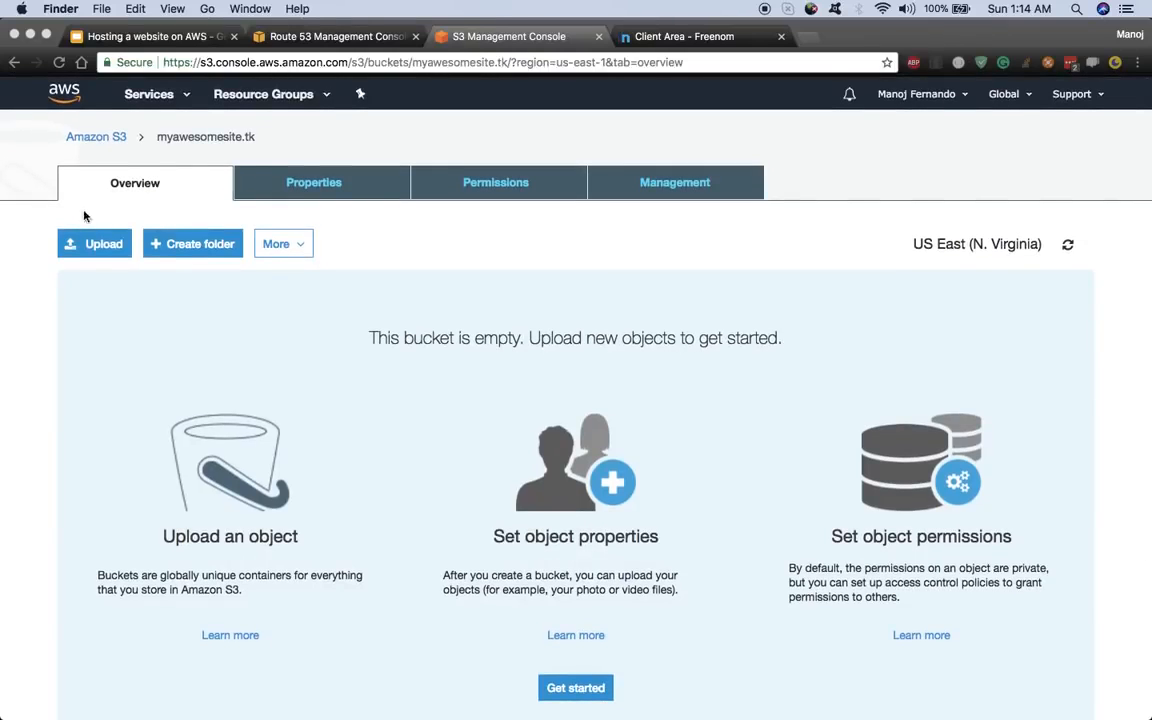
- Add error.html and index.html from the myapp folder to a bucket upload
left_click(100, 243)
left_click(104, 245)
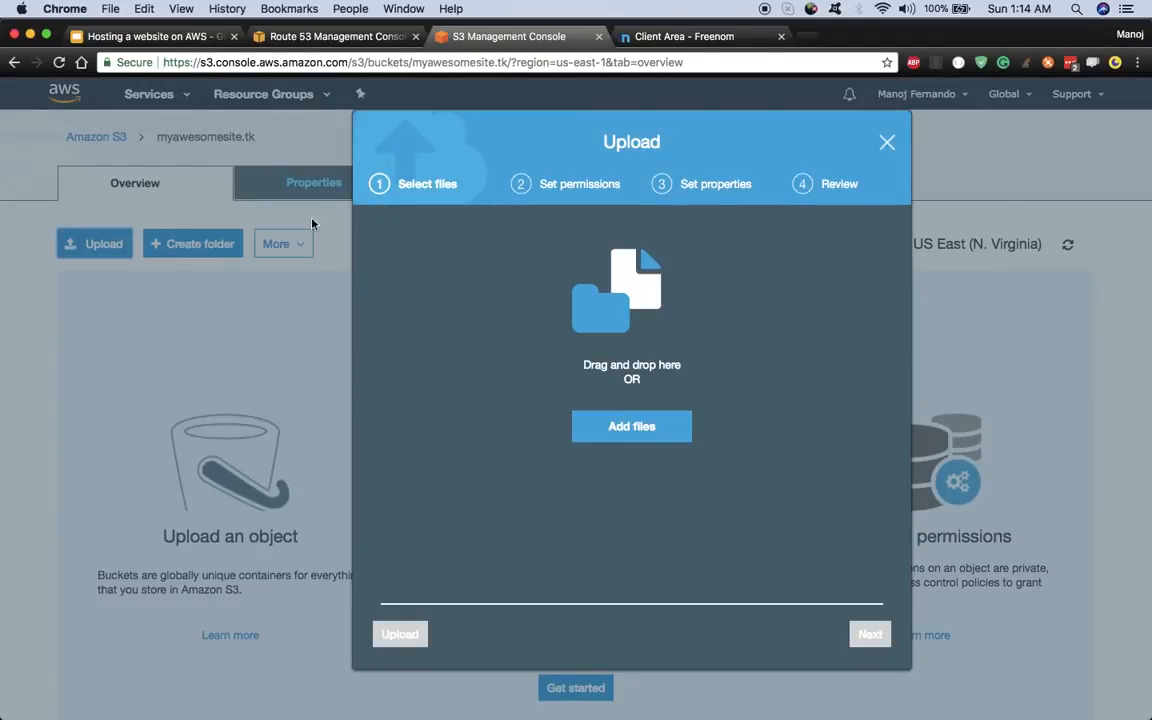
left_click(654, 438)
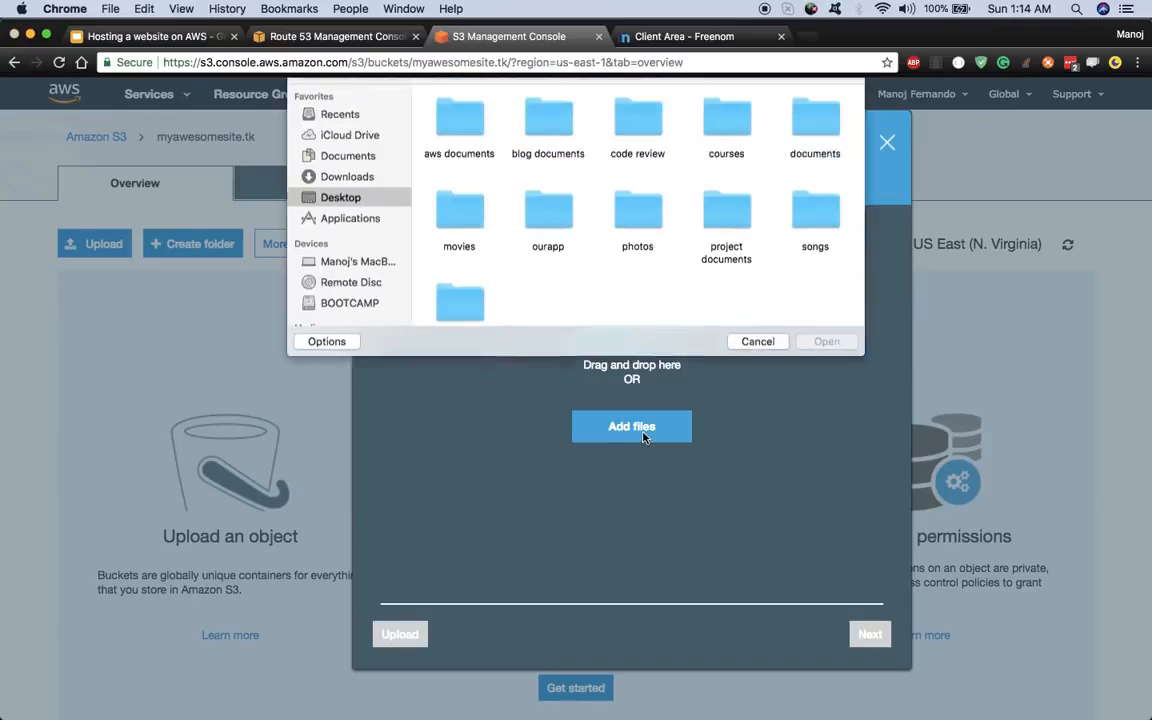
double_click(548, 252)
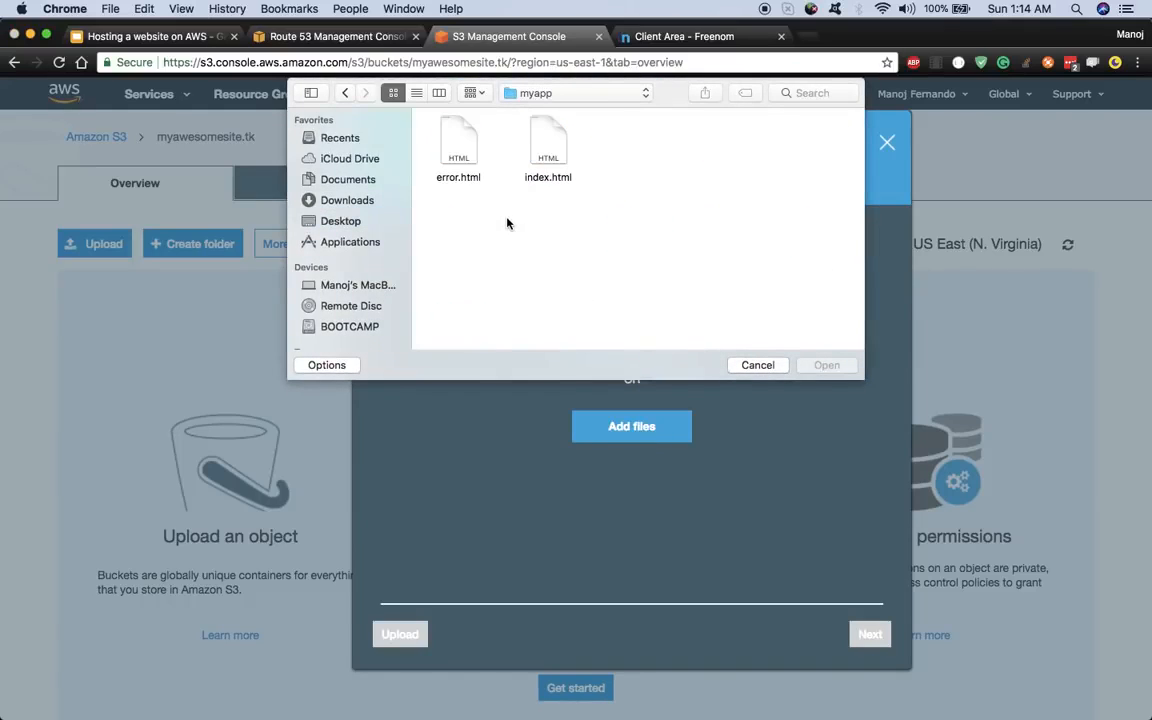
key("super+a")
left_click(826, 365)
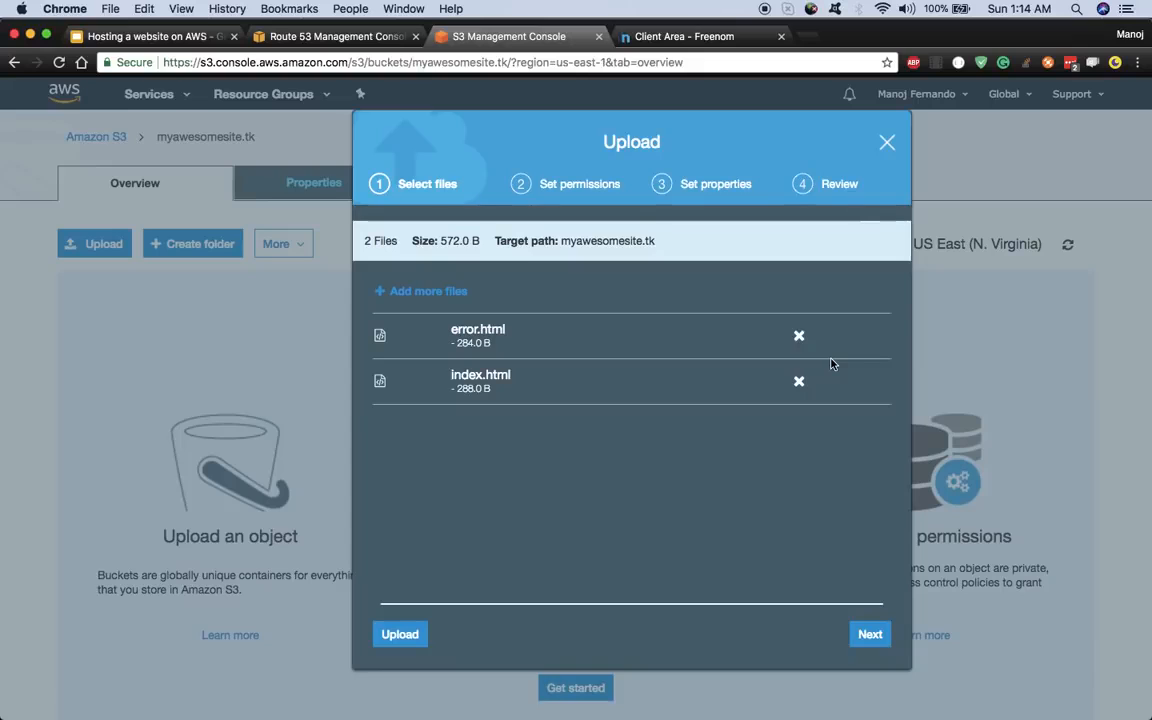
- Keep the default permissions and properties and upload both files
left_click(869, 633)
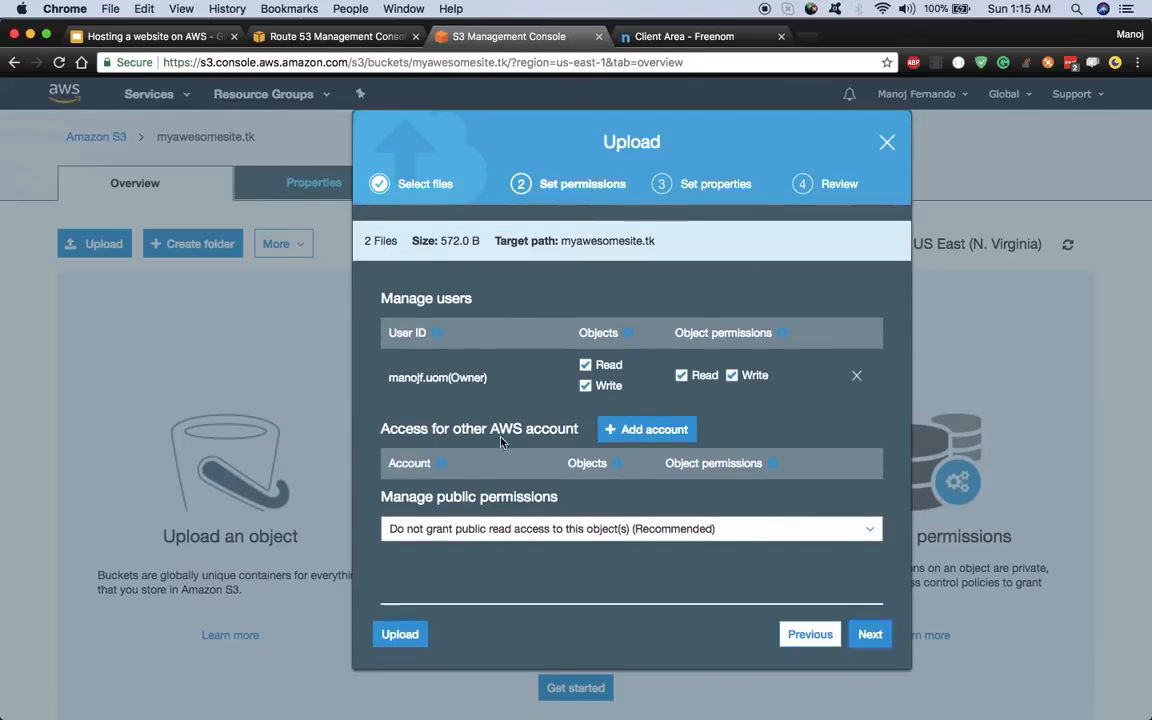
left_click(873, 645)
scroll(643, 595, "down", 5)
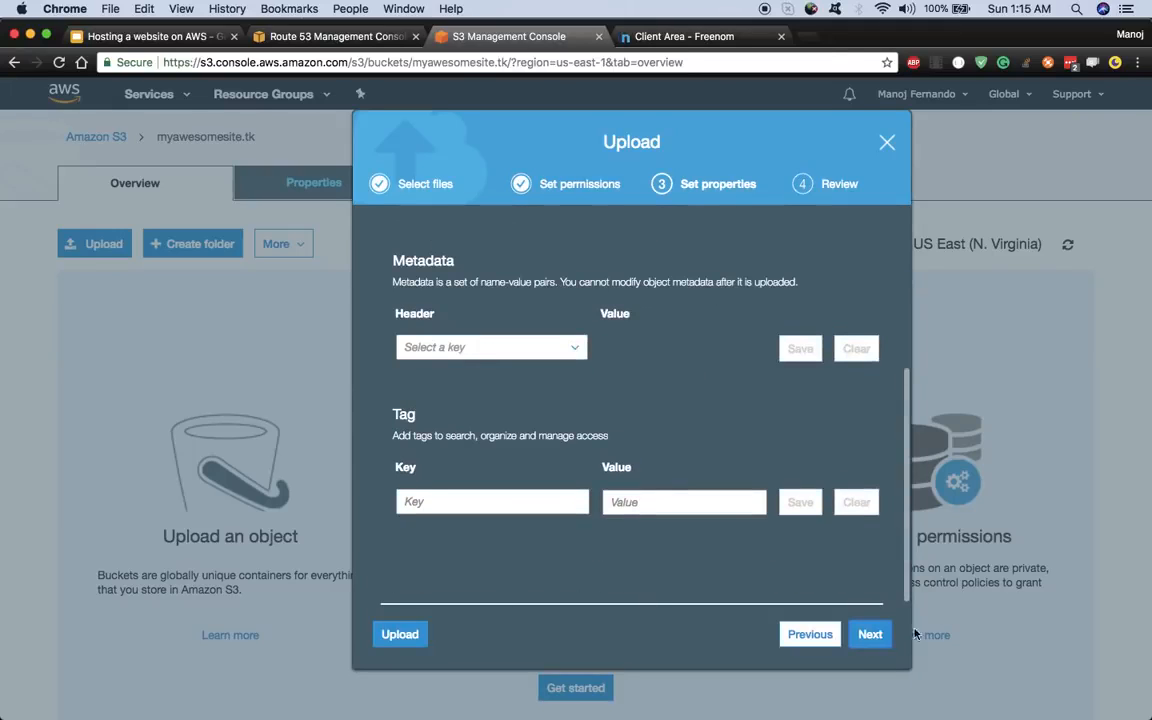
left_click(868, 634)
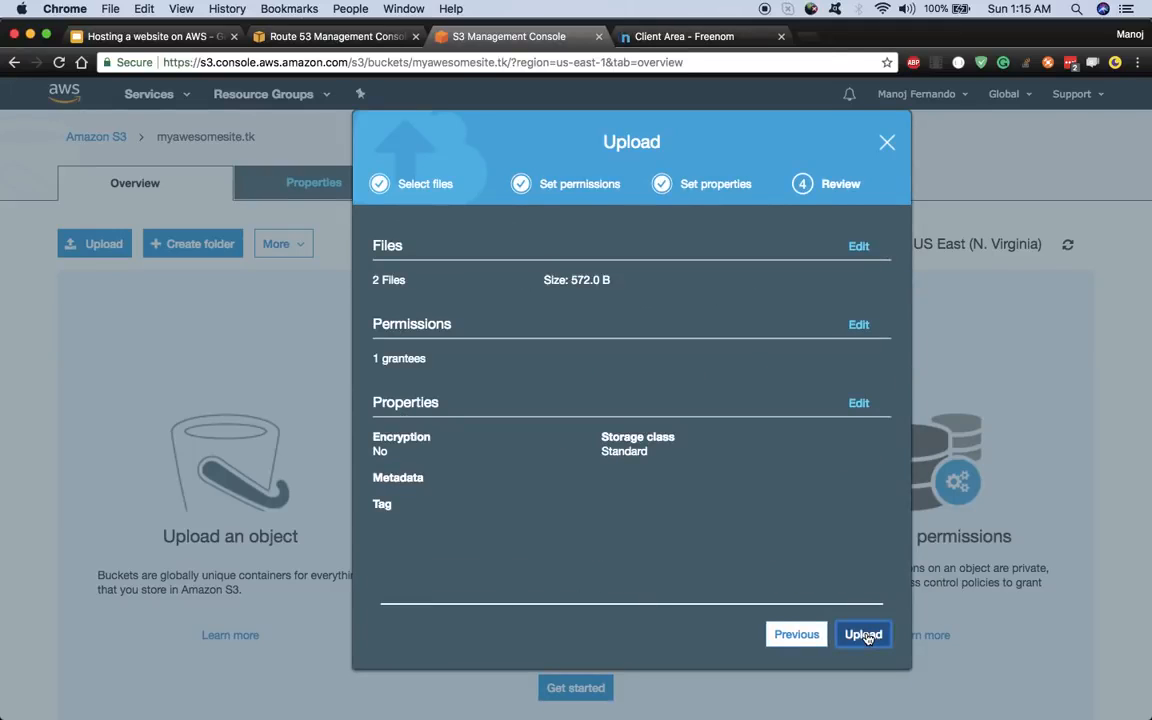
left_click(864, 635)
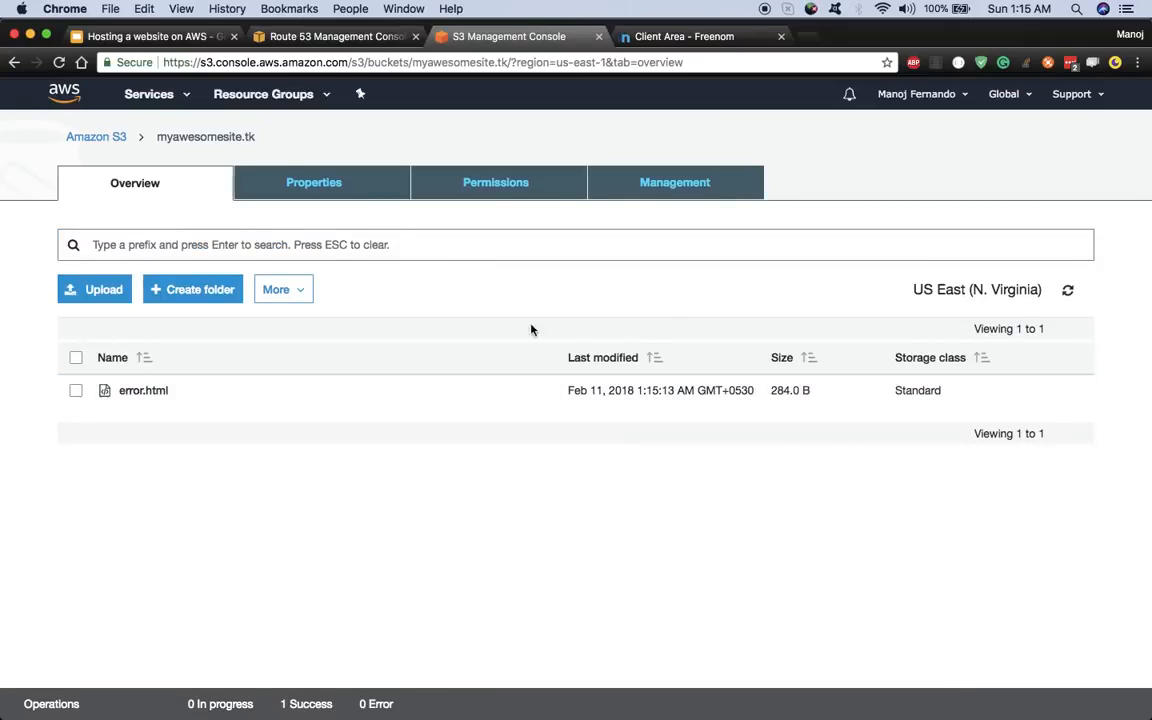
- Refresh the object list, then open the static website endpoint URL from Properties in a new tab
left_click(1067, 291)
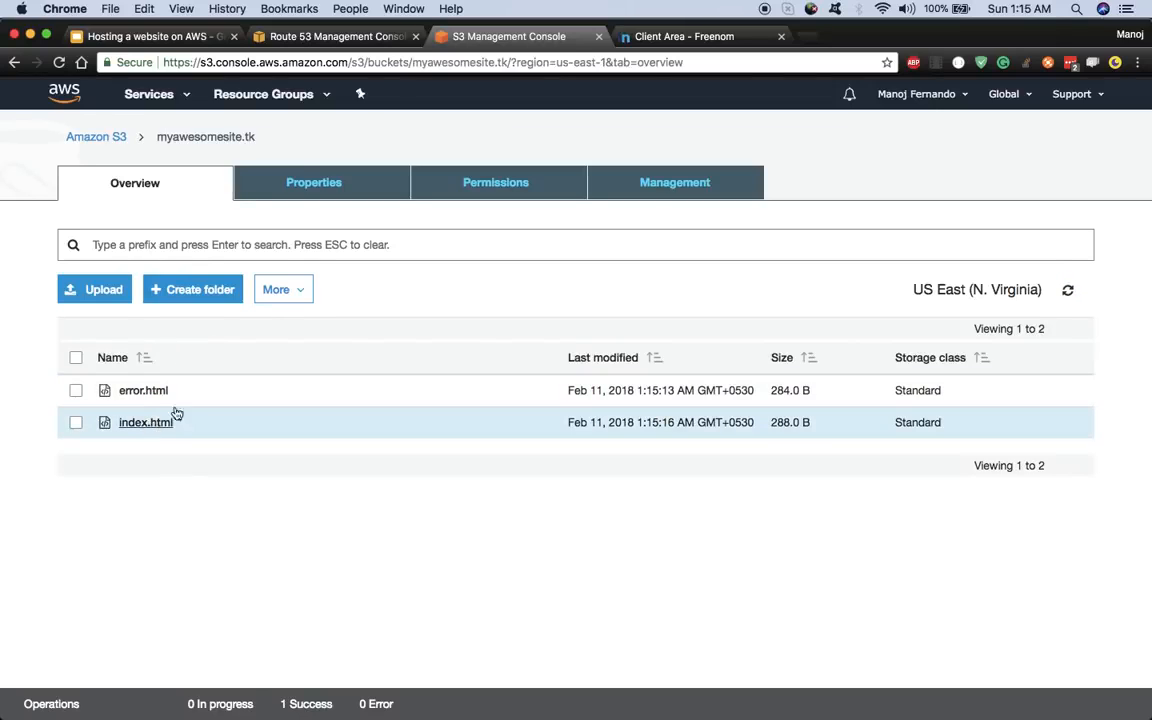
left_click(354, 199)
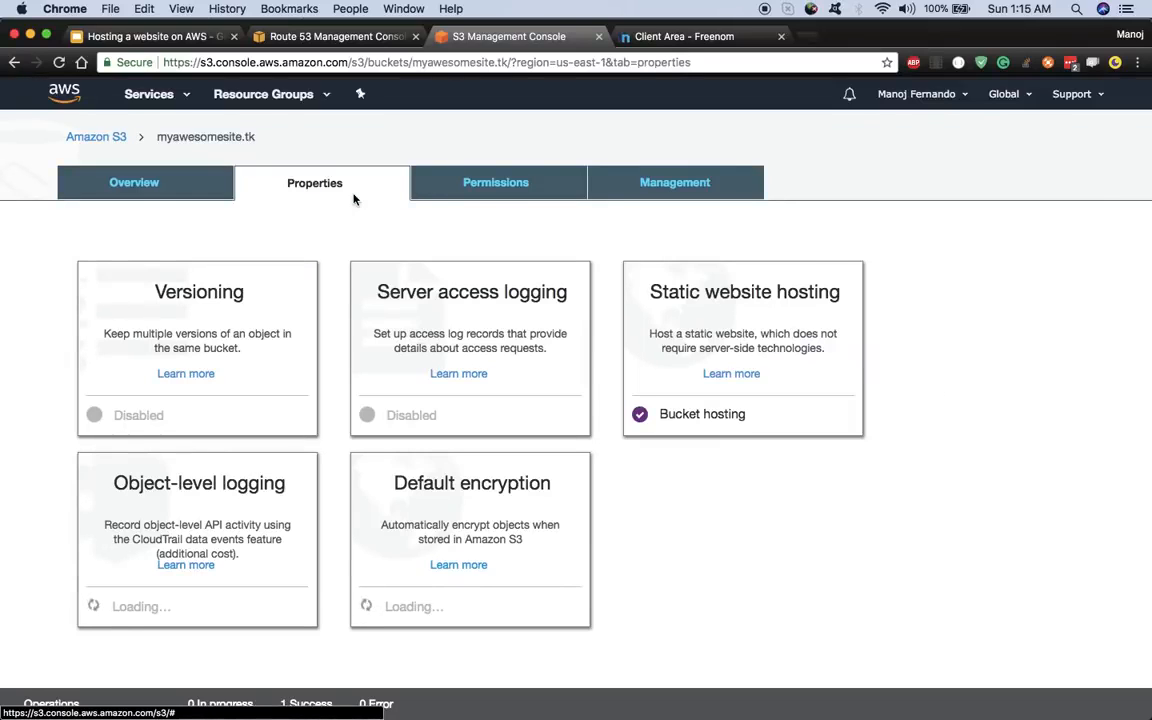
left_click(747, 337)
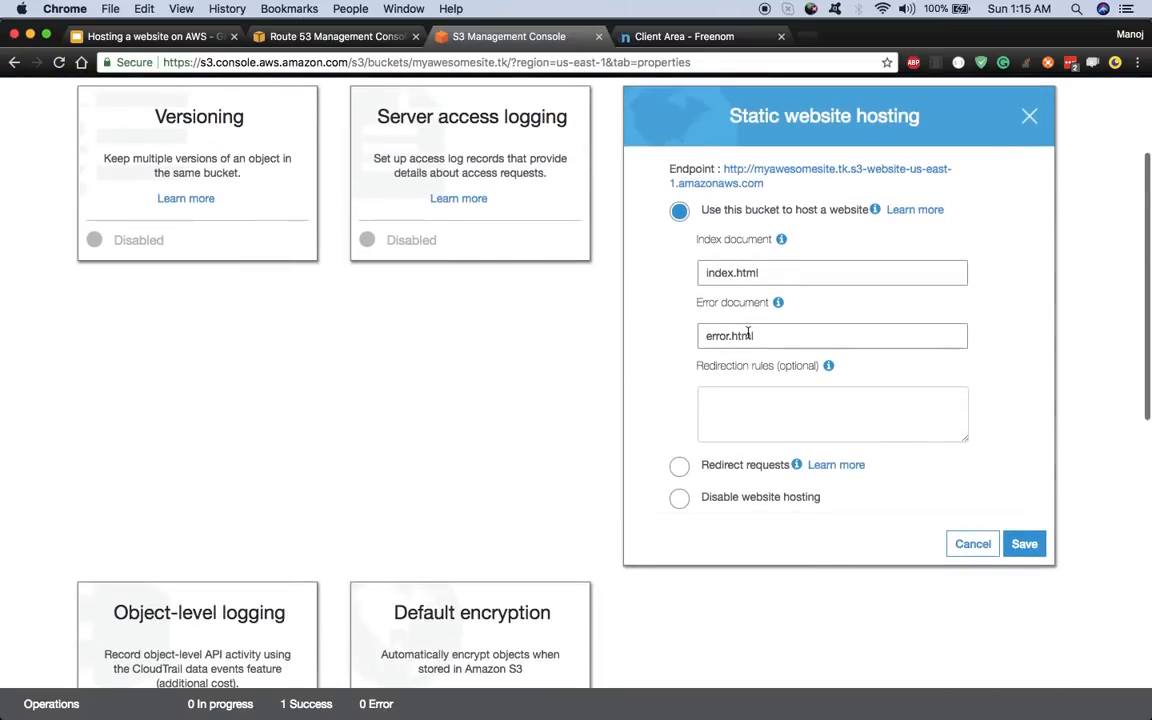
right_click(750, 176)
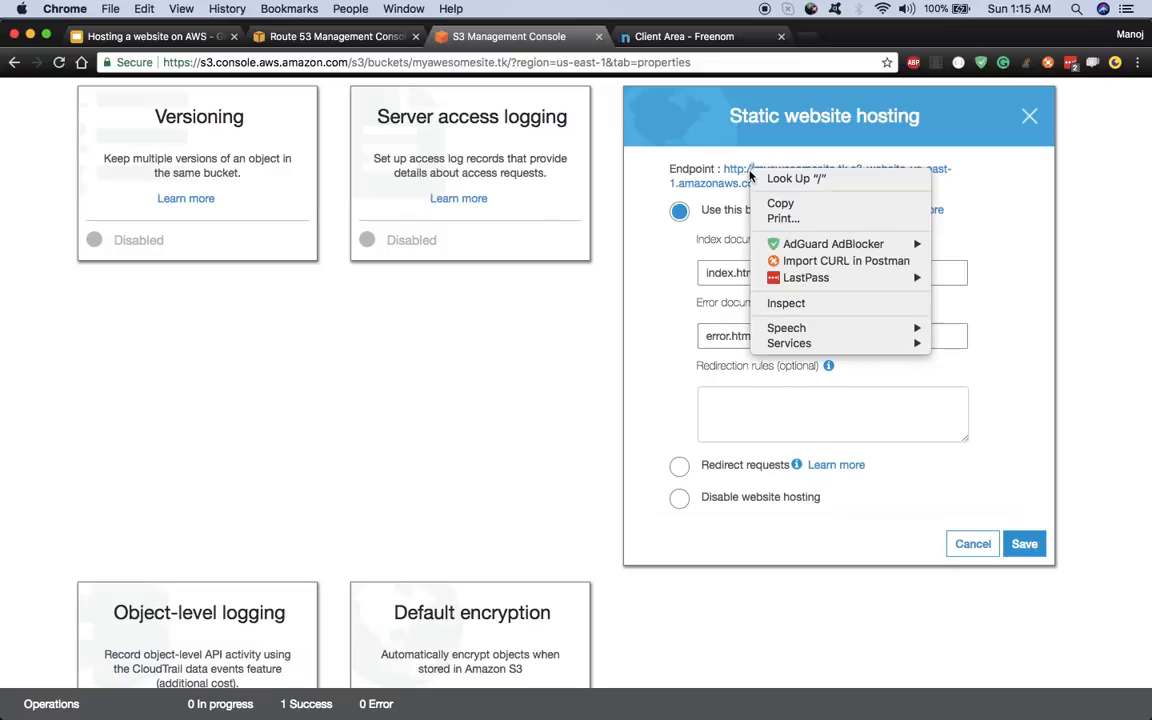
left_click(471, 288)
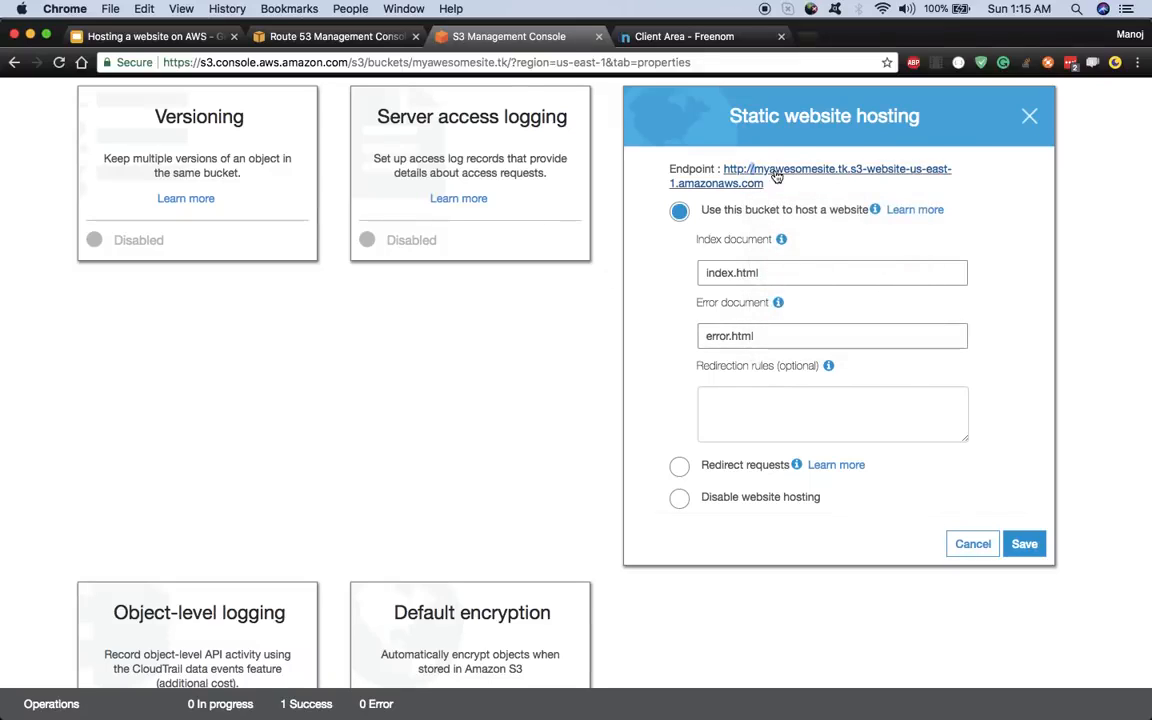
left_click(774, 172)
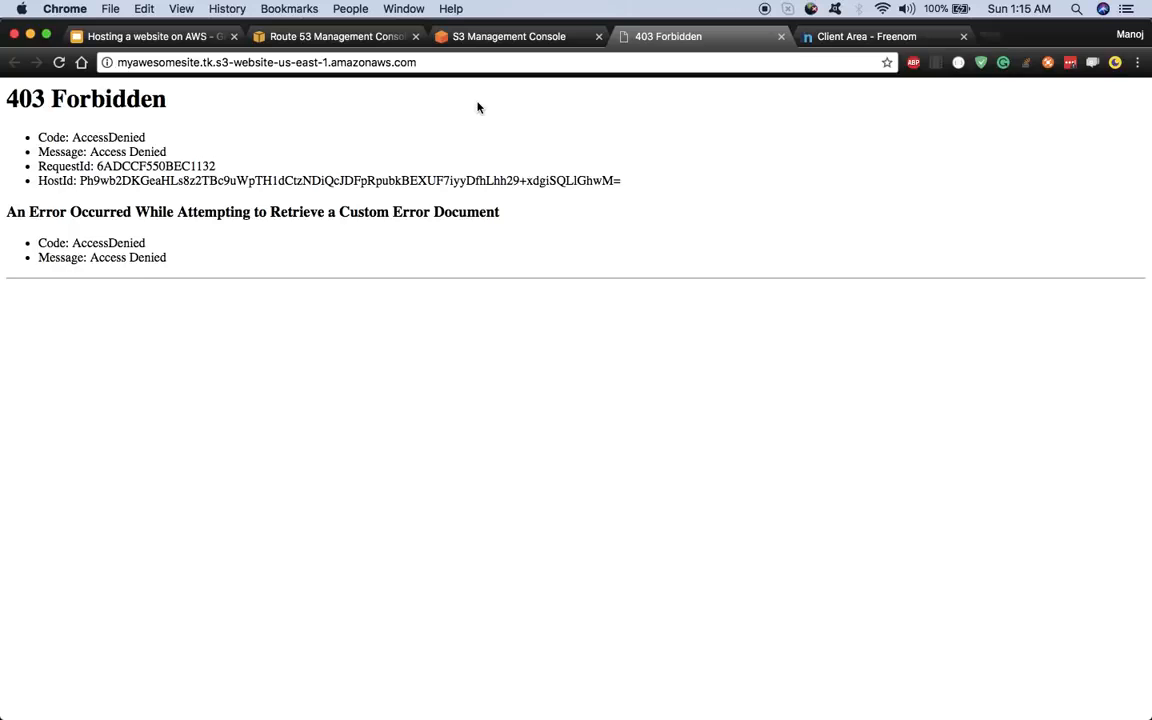
- Go from the Route 53 tab back to myawesomesite.tk's S3 Properties showing index.html and error.html hosting
left_click(372, 46)
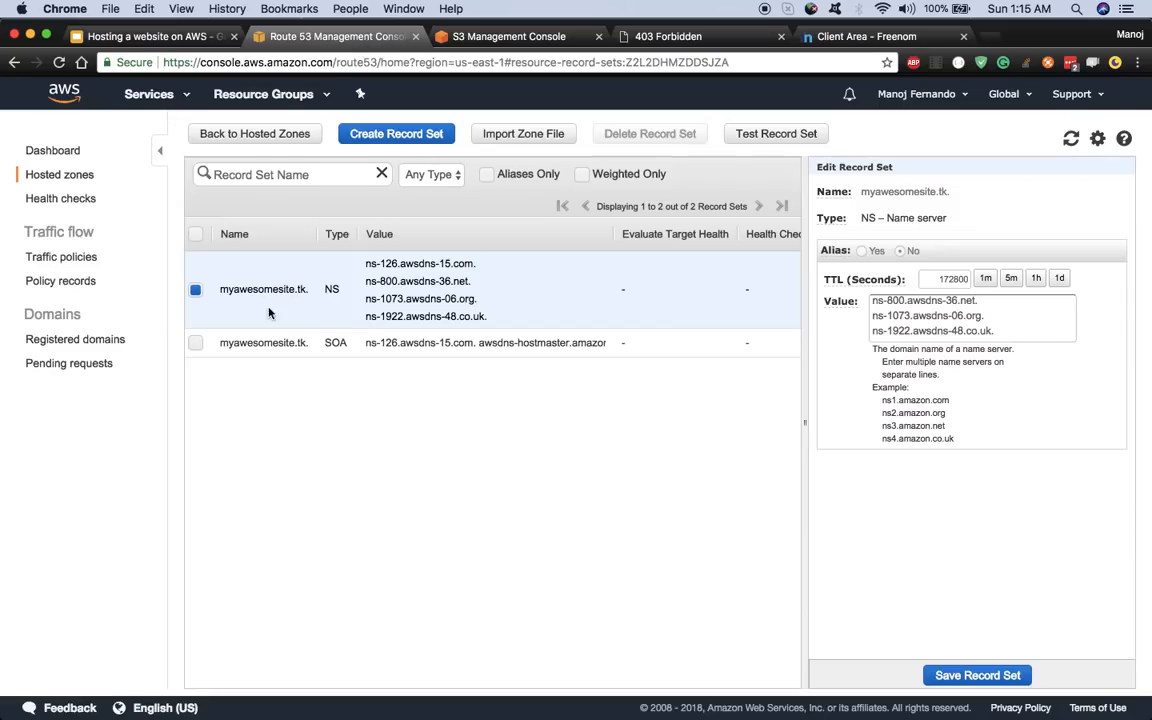
left_click(505, 36)
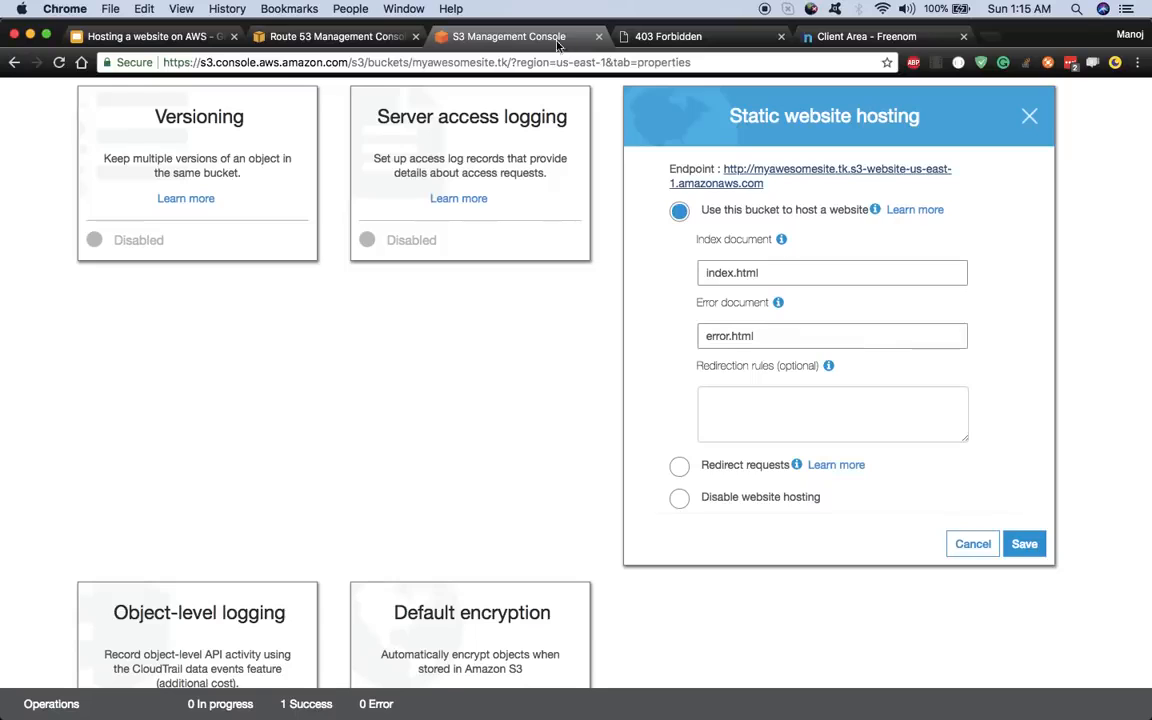
scroll(783, 391, "up", 3)
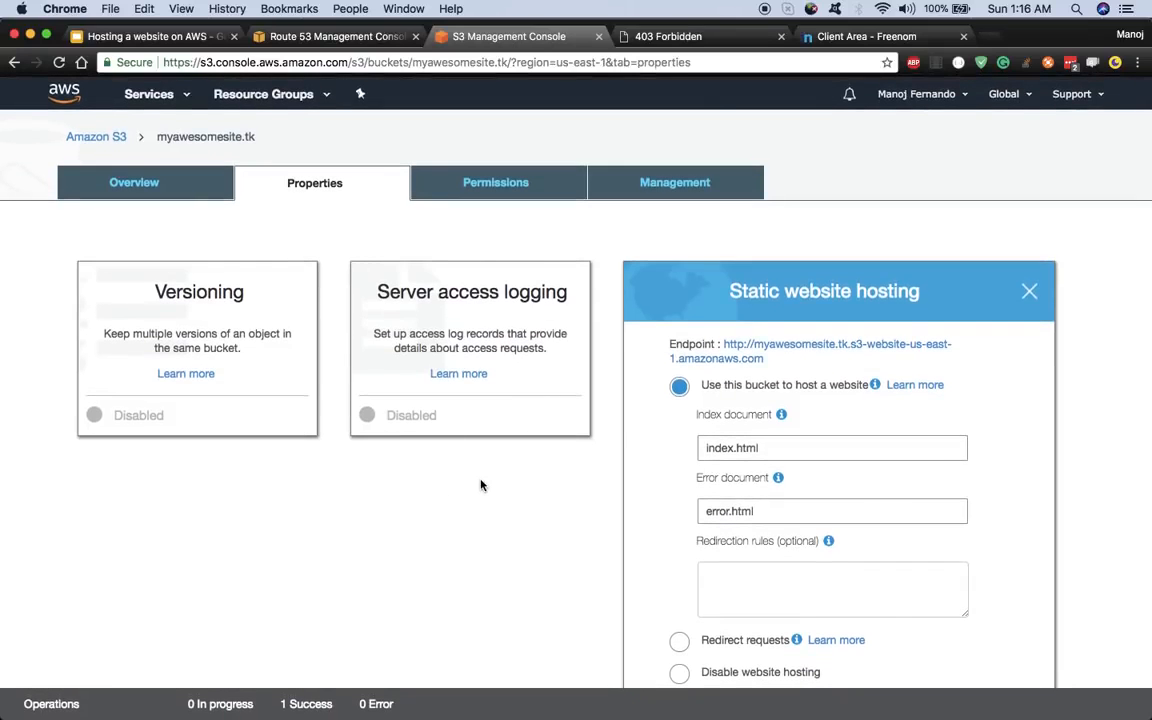
- Open myawesomesite.tk's empty Bucket Policy editor under Permissions and follow its Documentation link
left_click(486, 191)
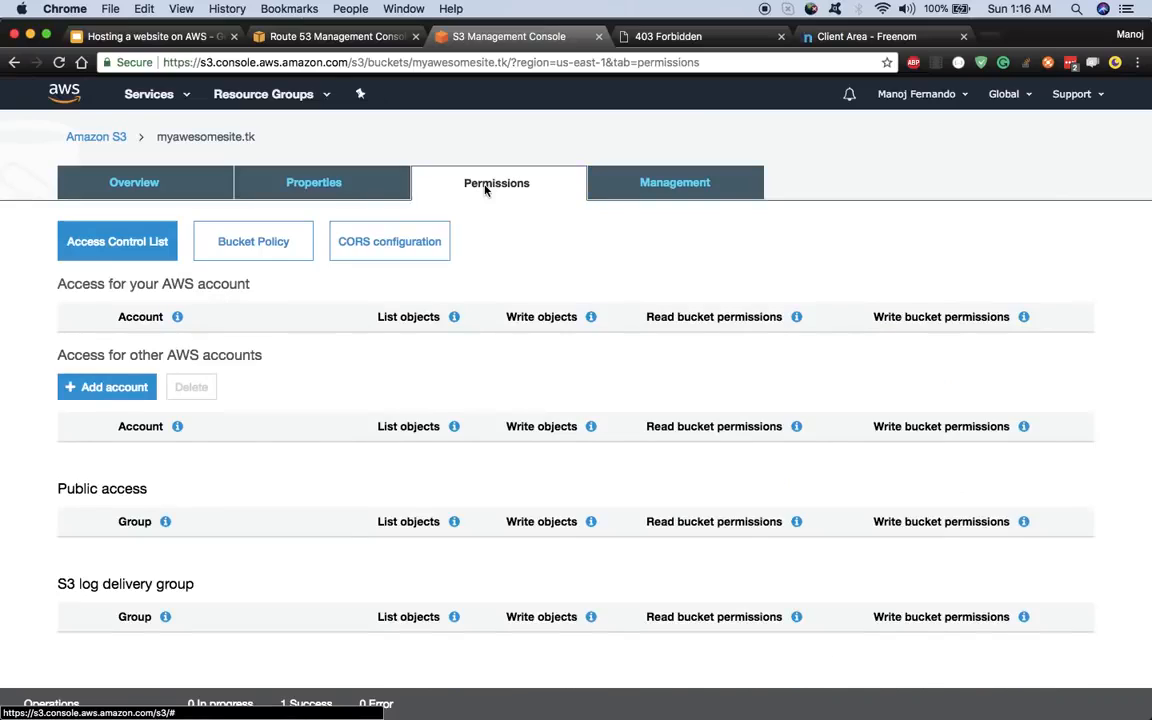
left_click(230, 252)
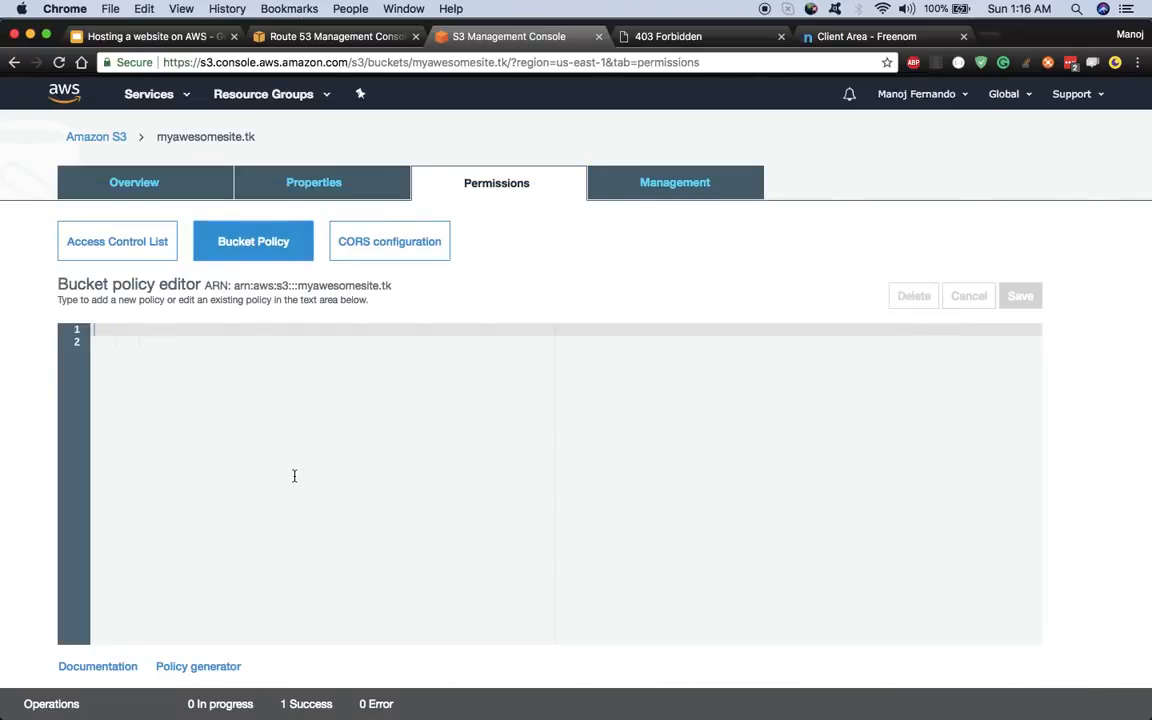
scroll(293, 473, "down", 1)
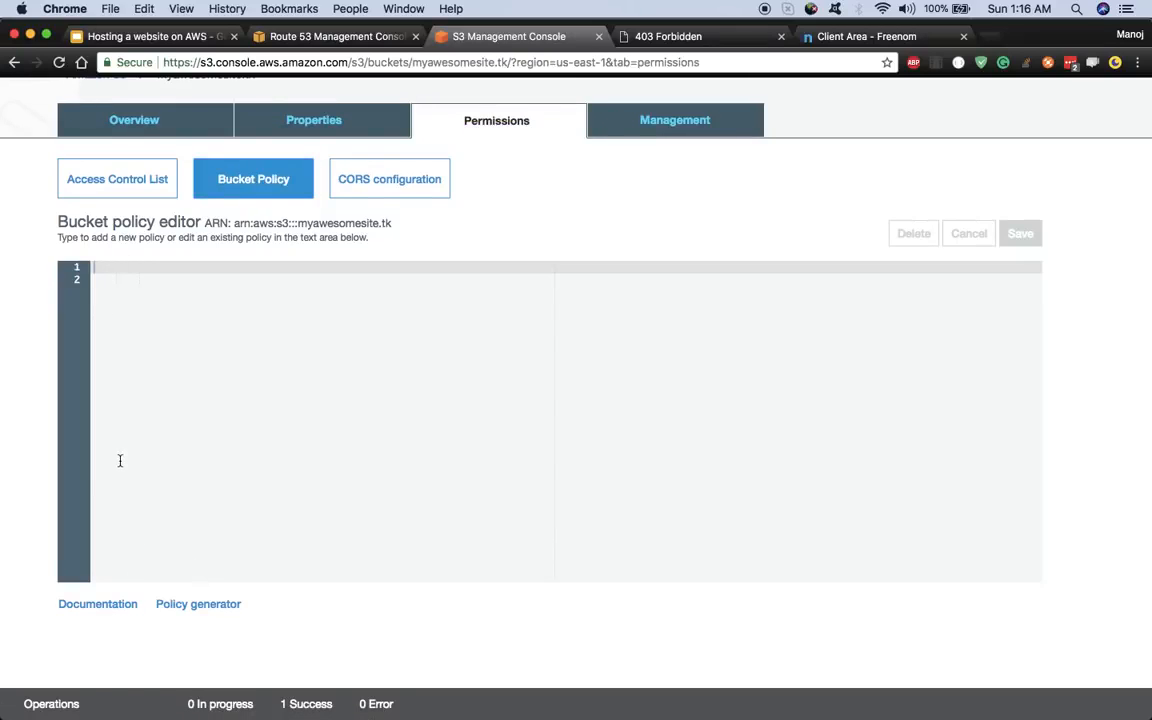
left_click(98, 605)
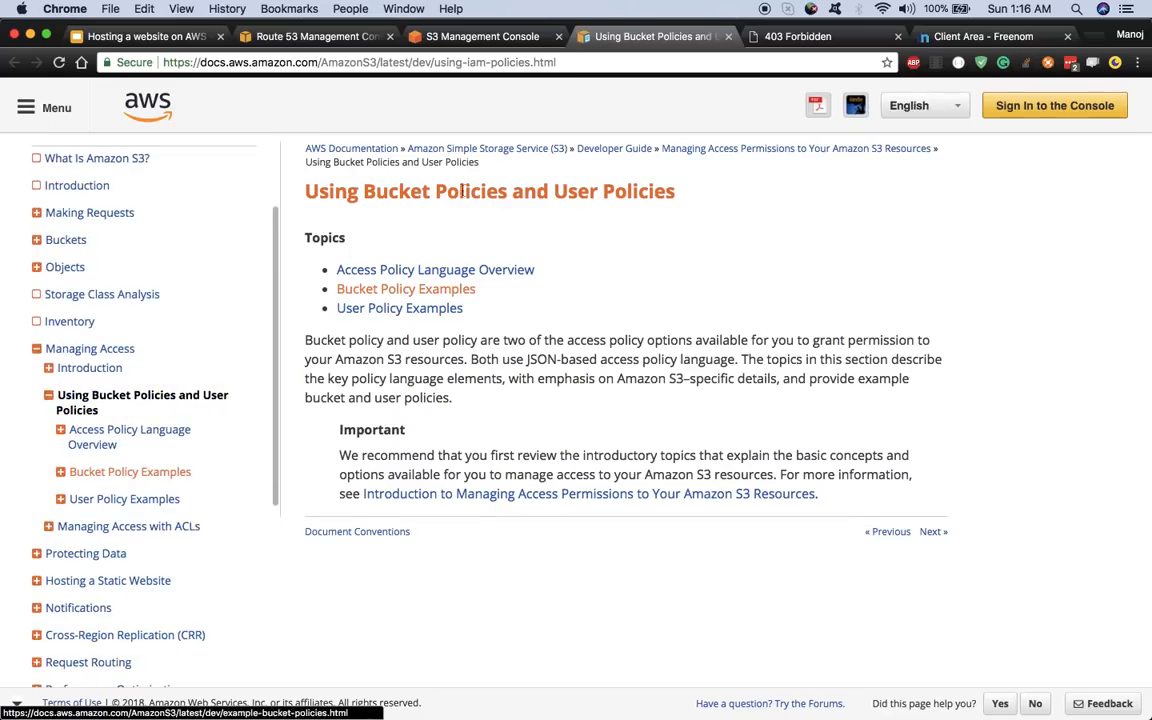
- Open Bucket Policy Examples and scroll to 'Granting Read-Only Permission to an Anonymous User'
left_click(447, 292)
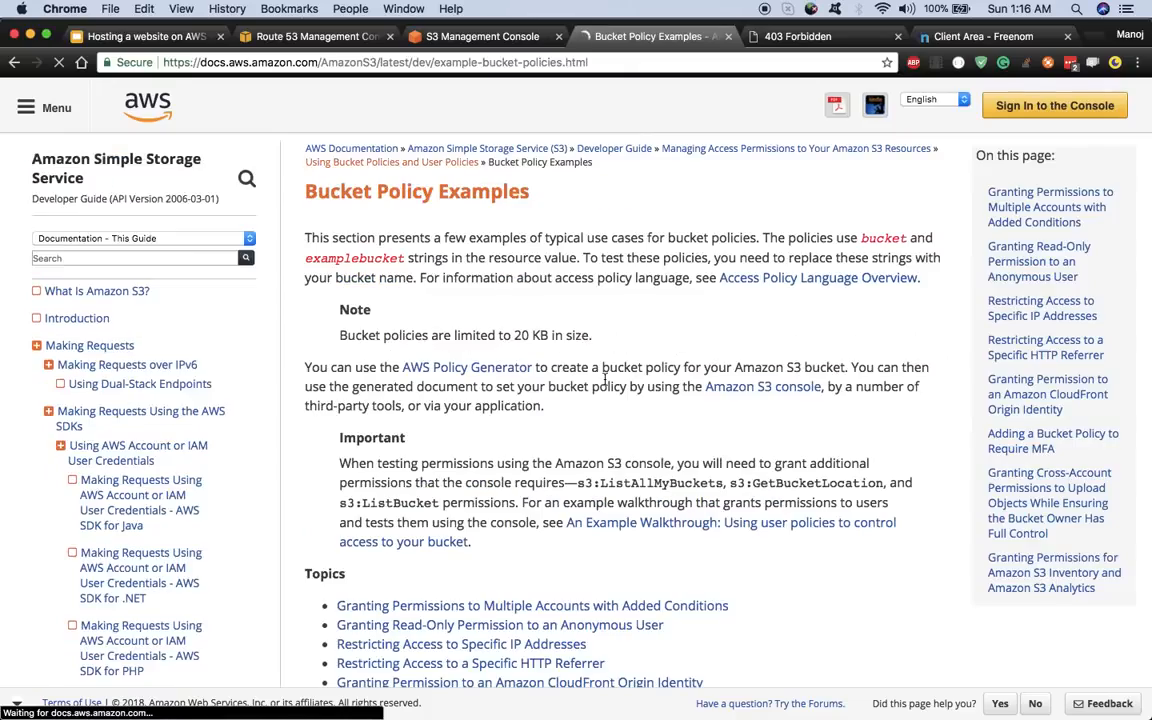
scroll(604, 379, "down", 10)
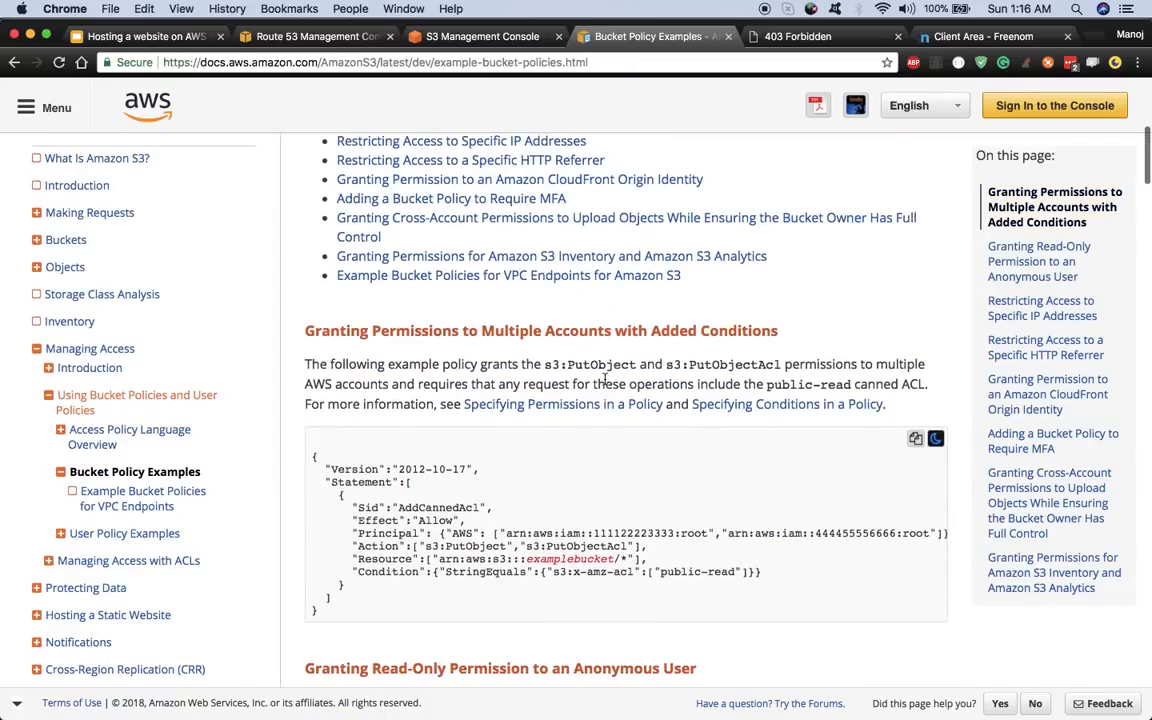
scroll(604, 379, "up", 2)
scroll(604, 379, "down", 5)
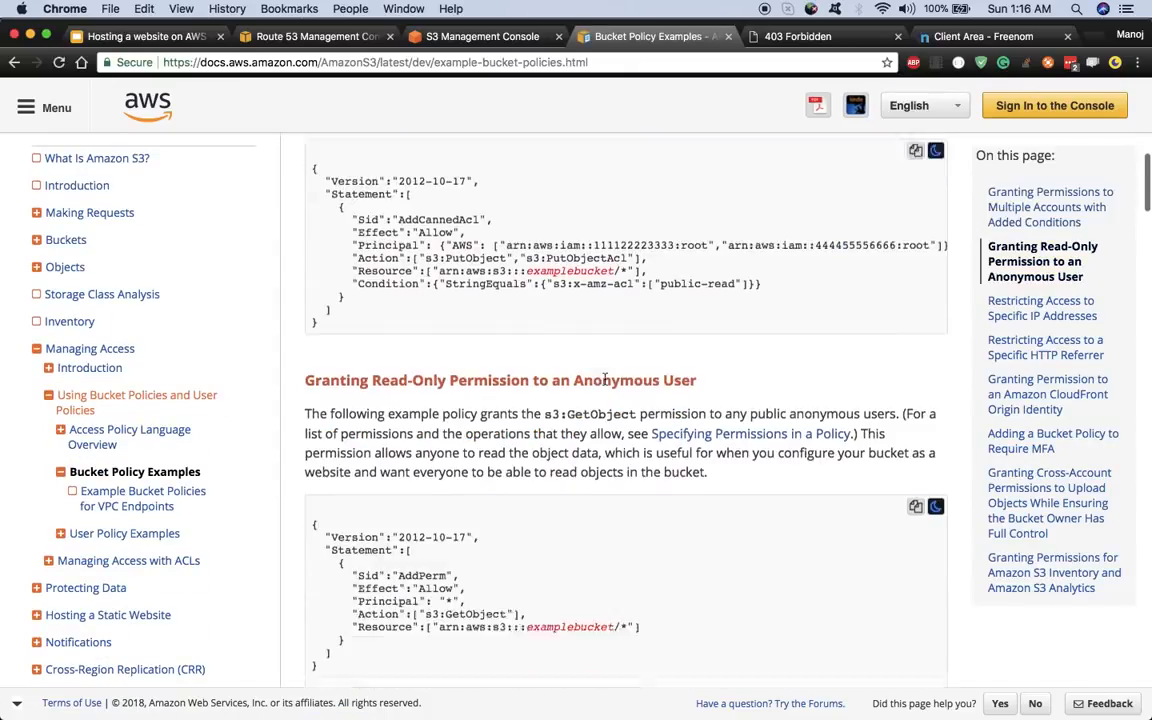
scroll(604, 379, "down", 3)
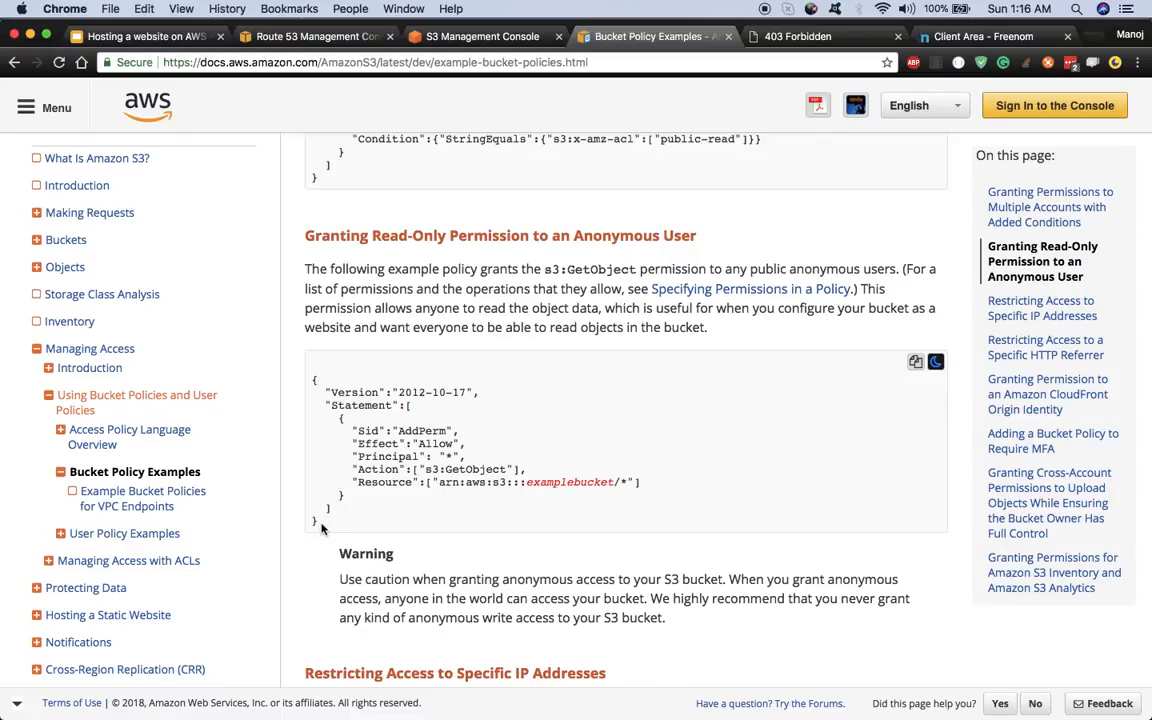
- Copy the anonymous read-only policy JSON and go back to the bucket policy editor
left_click_drag(321, 528, 298, 391)
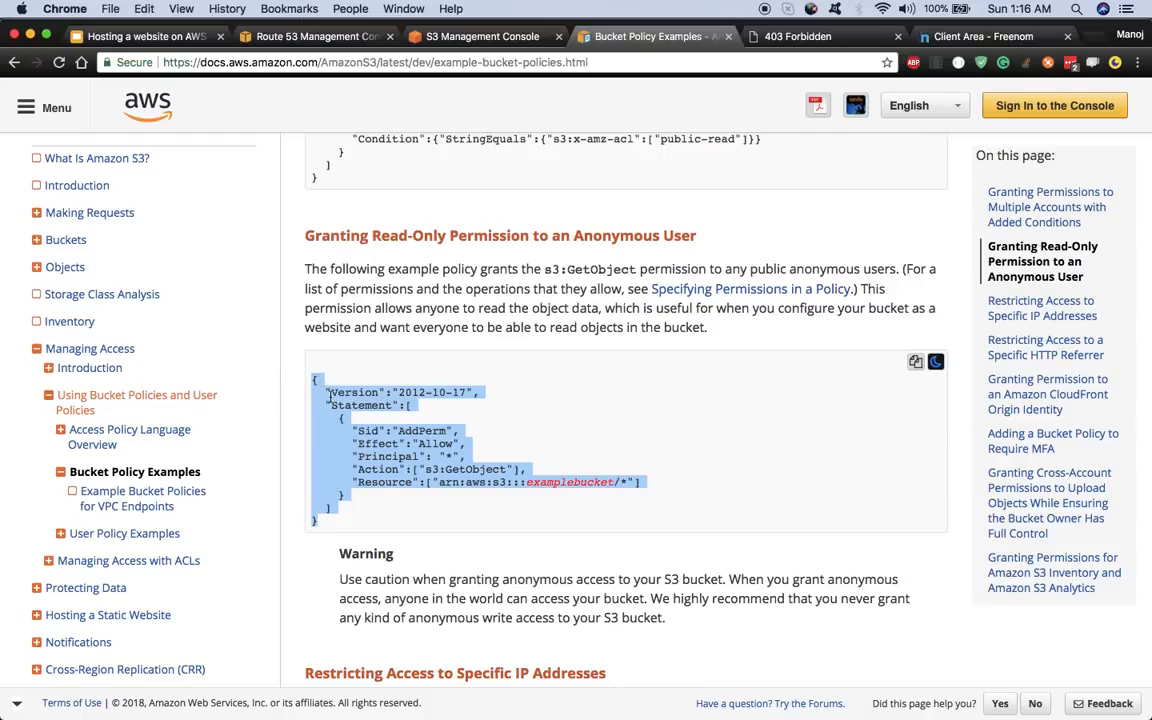
right_click(329, 397)
left_click(348, 427)
left_click(478, 36)
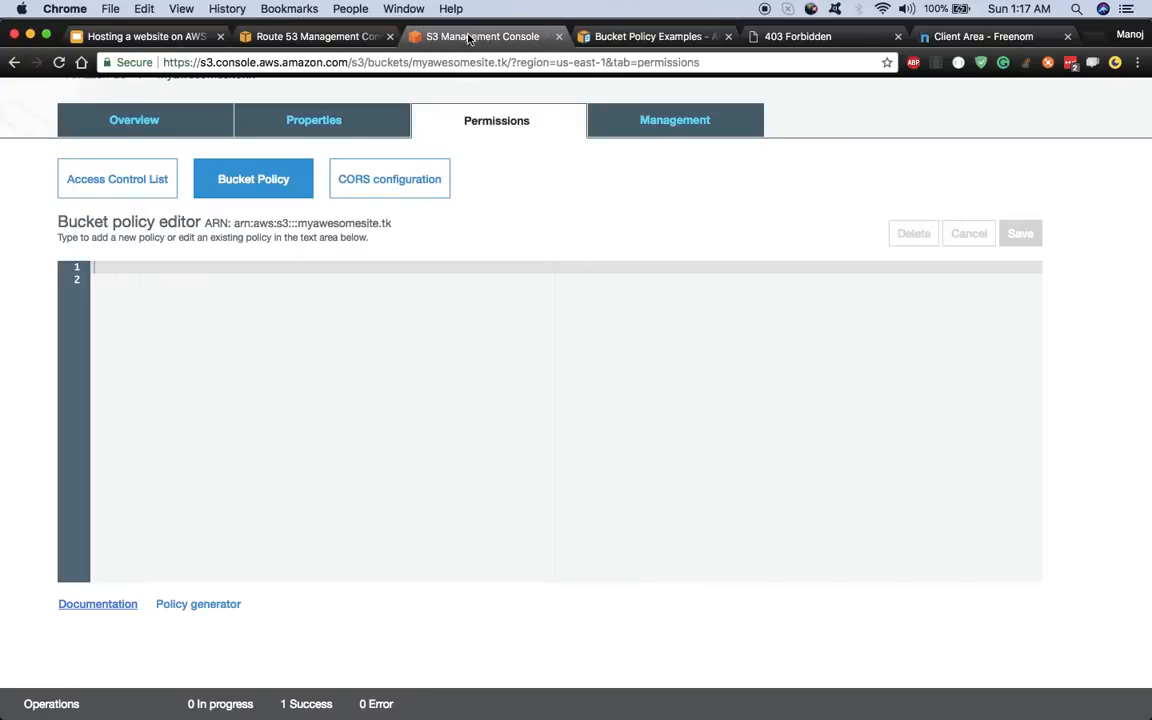
- Paste the read-only policy, replace examplebucket with myawesomesite.tk in the Resource, and save it
right_click(125, 272)
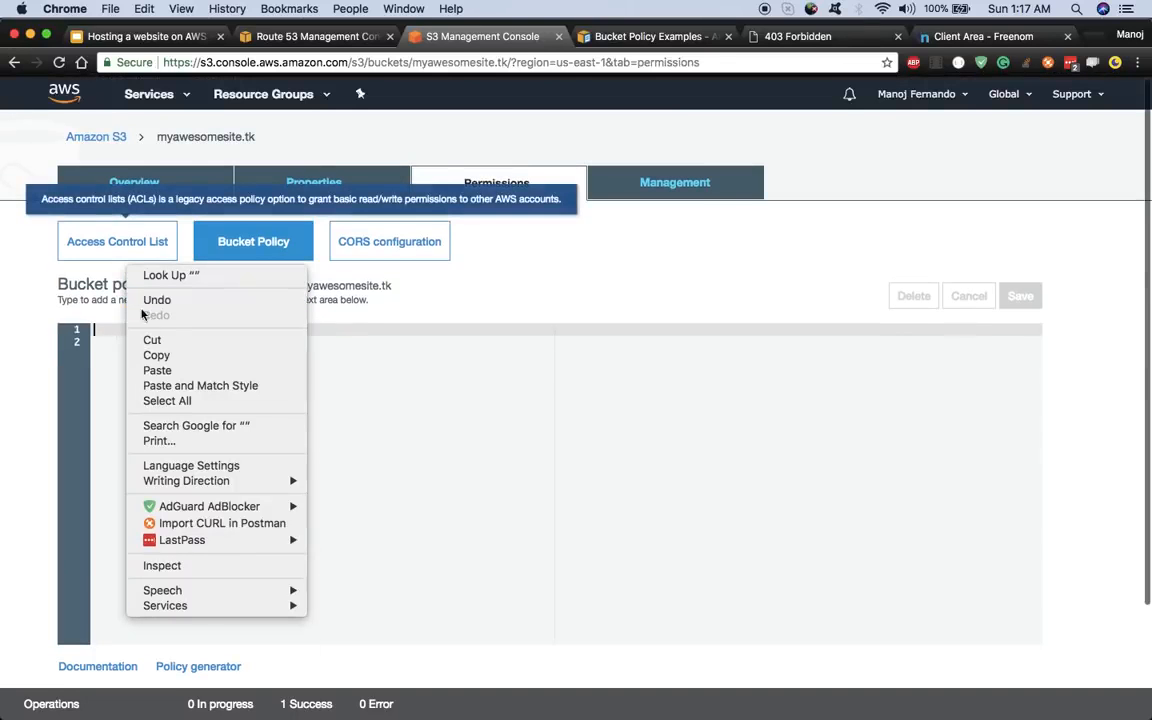
left_click(160, 372)
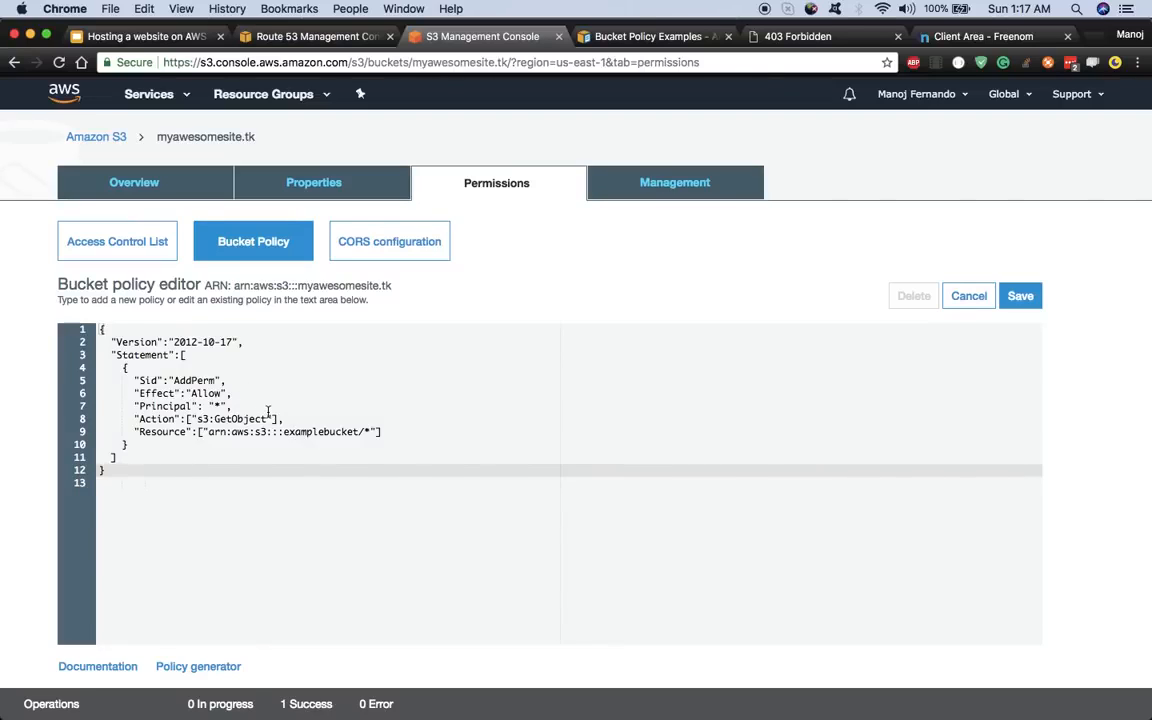
double_click(323, 432)
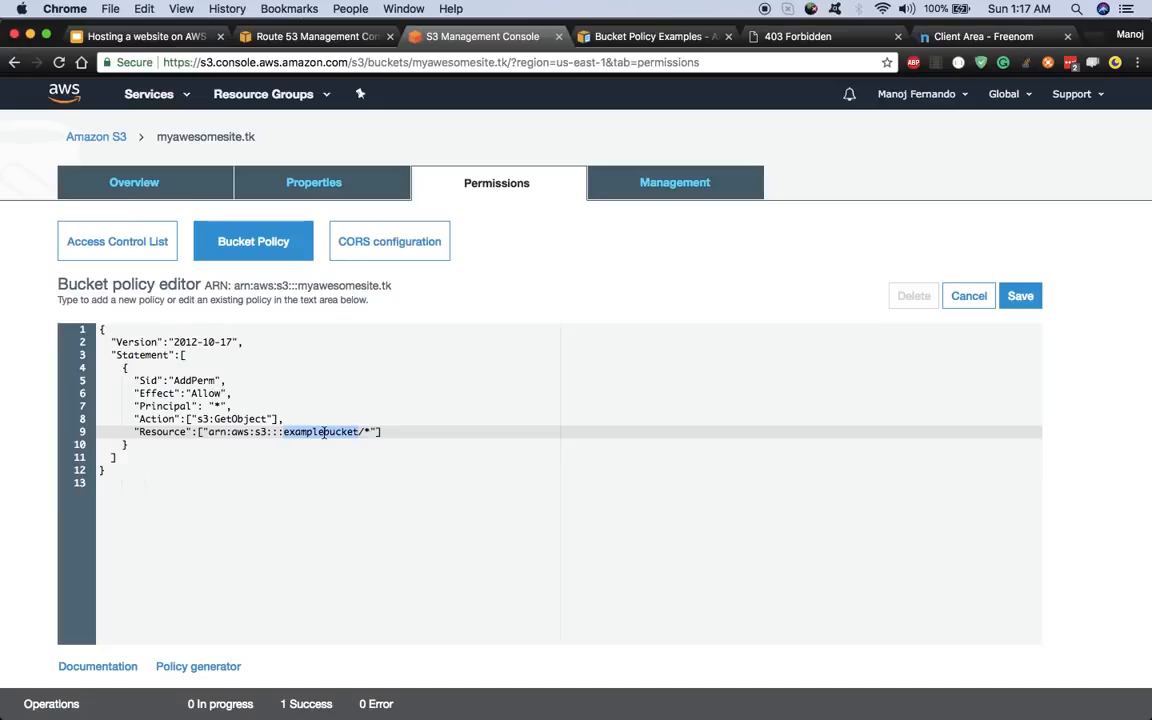
key("BackSpace")
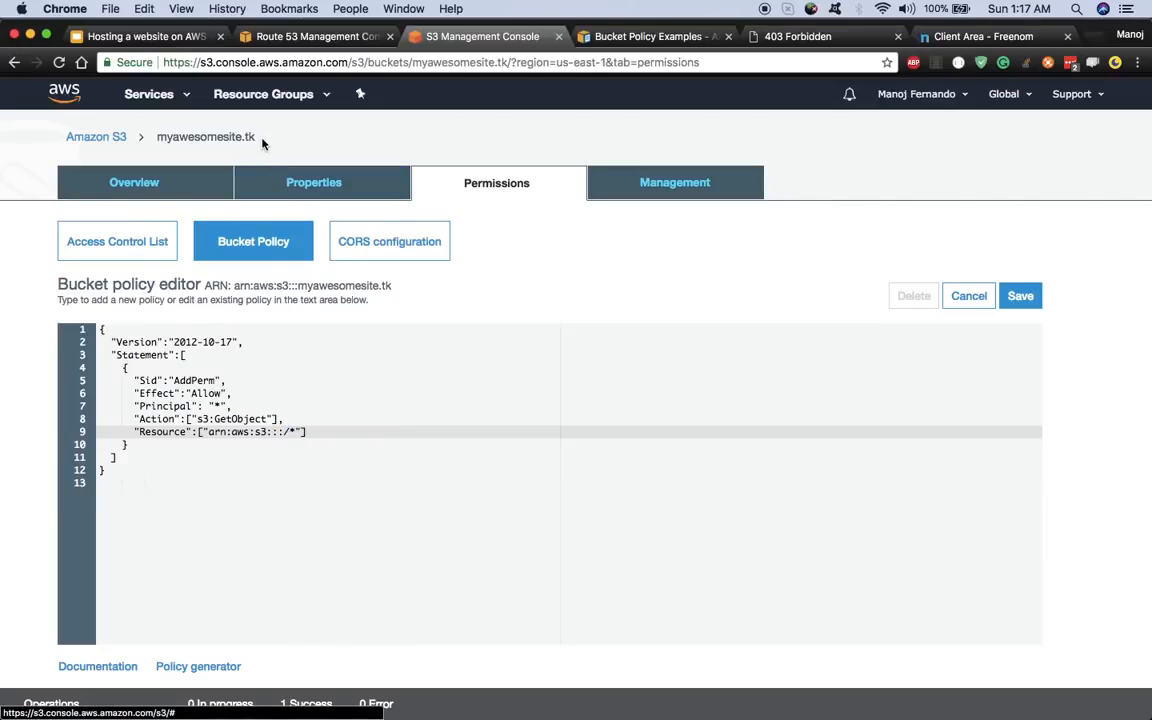
left_click_drag(254, 138, 157, 97)
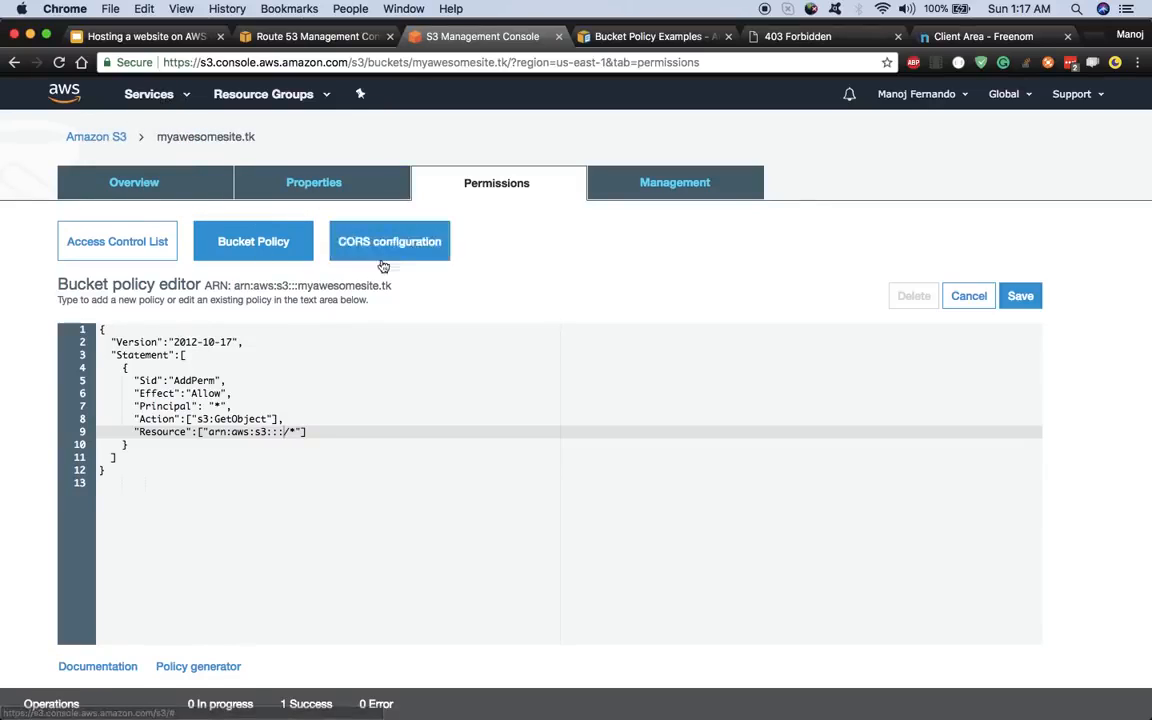
mouse_move(400, 288)
left_mouse_down()
mouse_move(352, 270)
mouse_move(301, 284)
left_mouse_up()
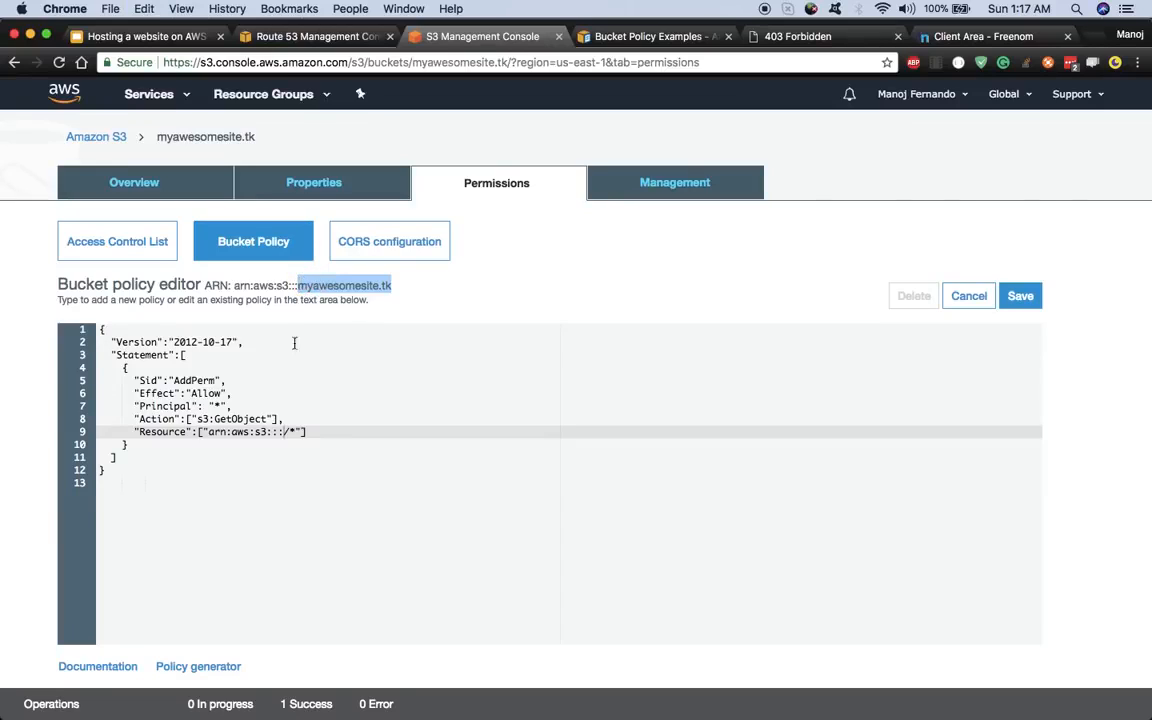
key("super+c")
left_click(286, 432)
key("super+v")
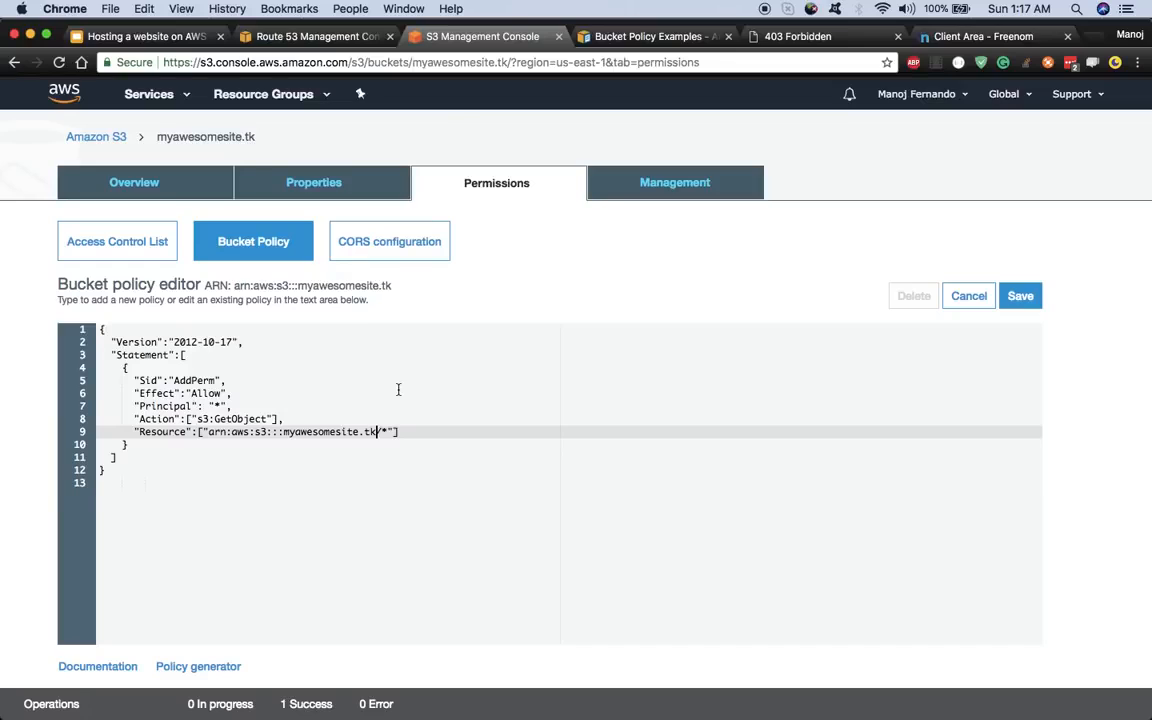
left_click(1022, 300)
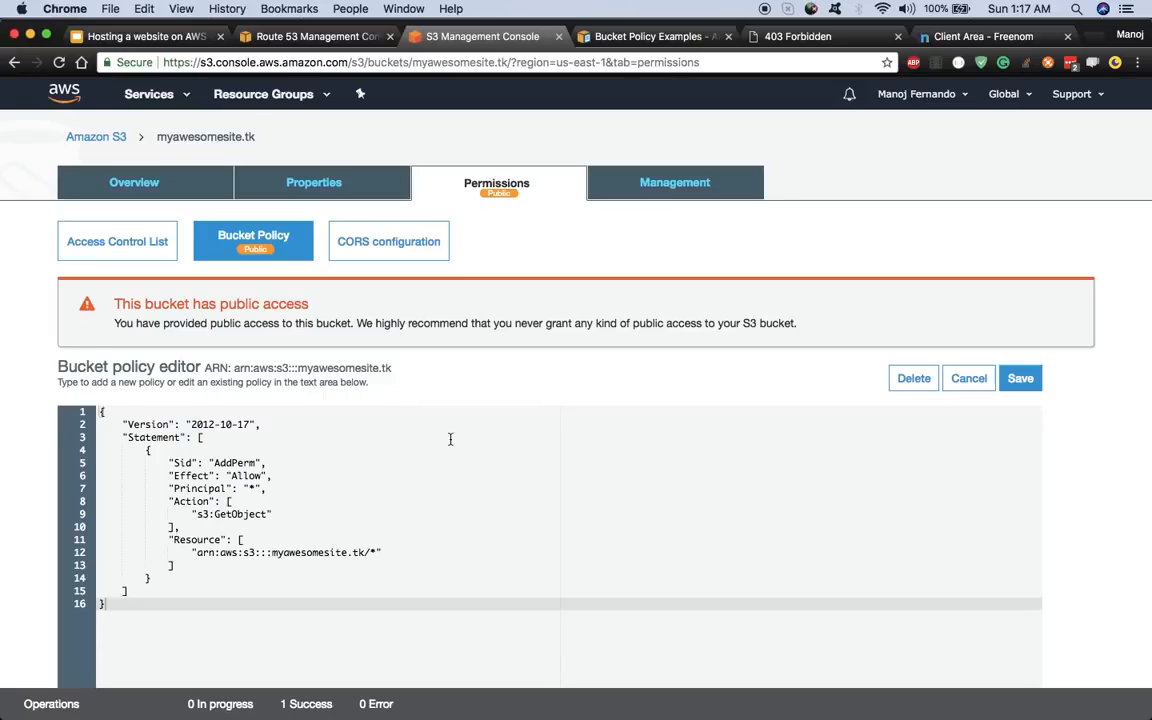
- Open the Static website hosting card under Properties and launch its Endpoint link in a new tab
left_click(318, 180)
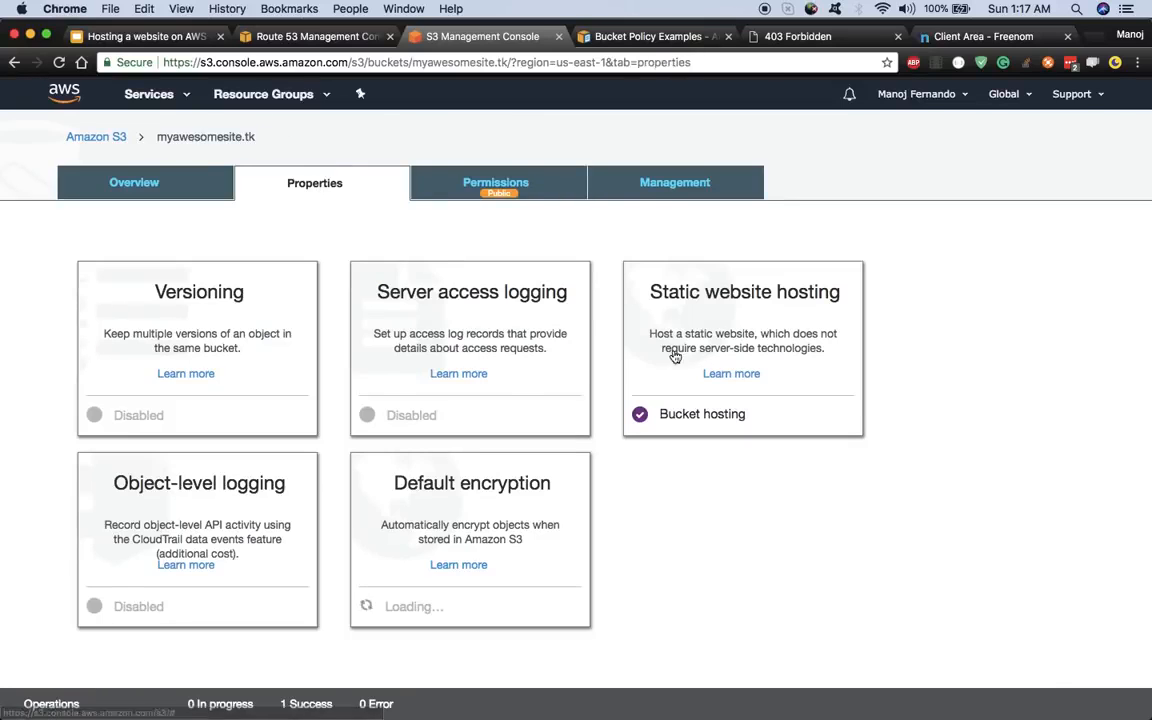
left_click(675, 357)
scroll(704, 300, "down", 3)
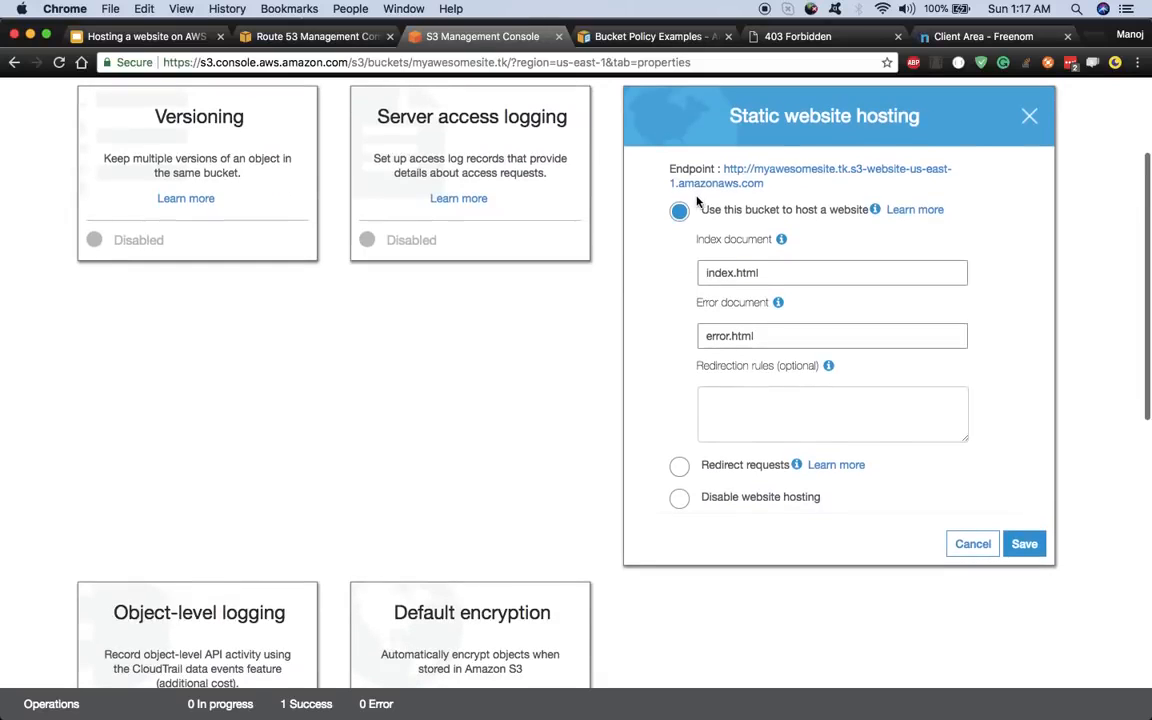
scroll(384, 464, "up", 1)
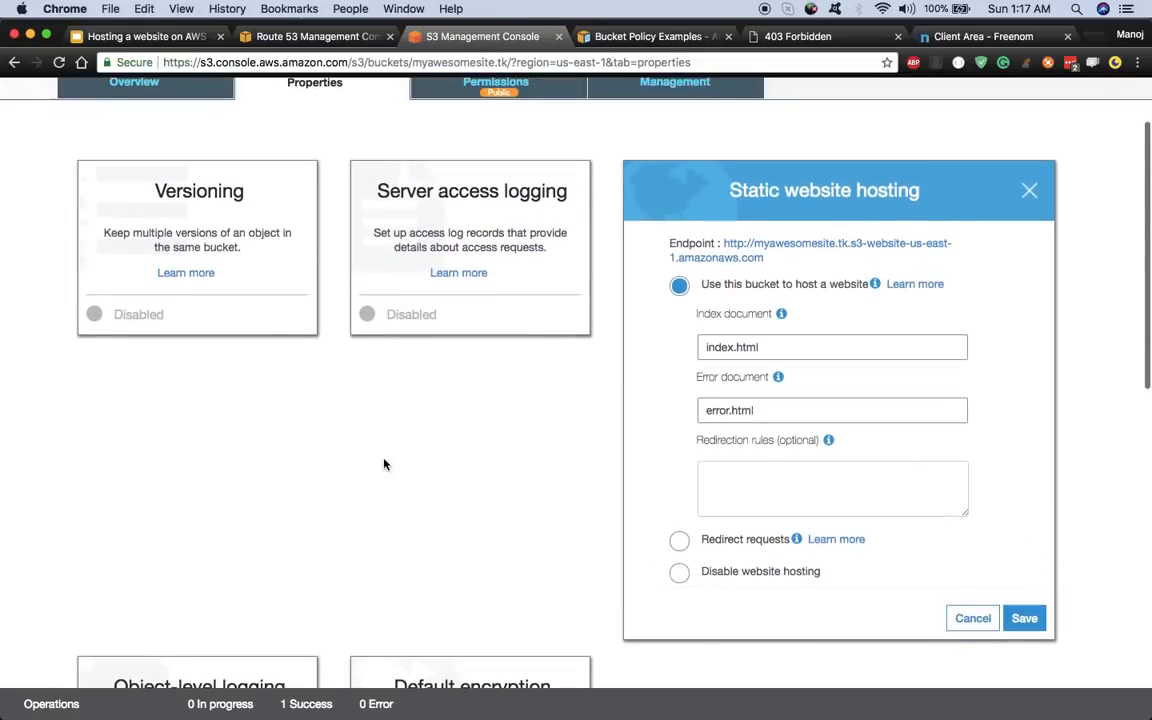
scroll(480, 300, "up", 2)
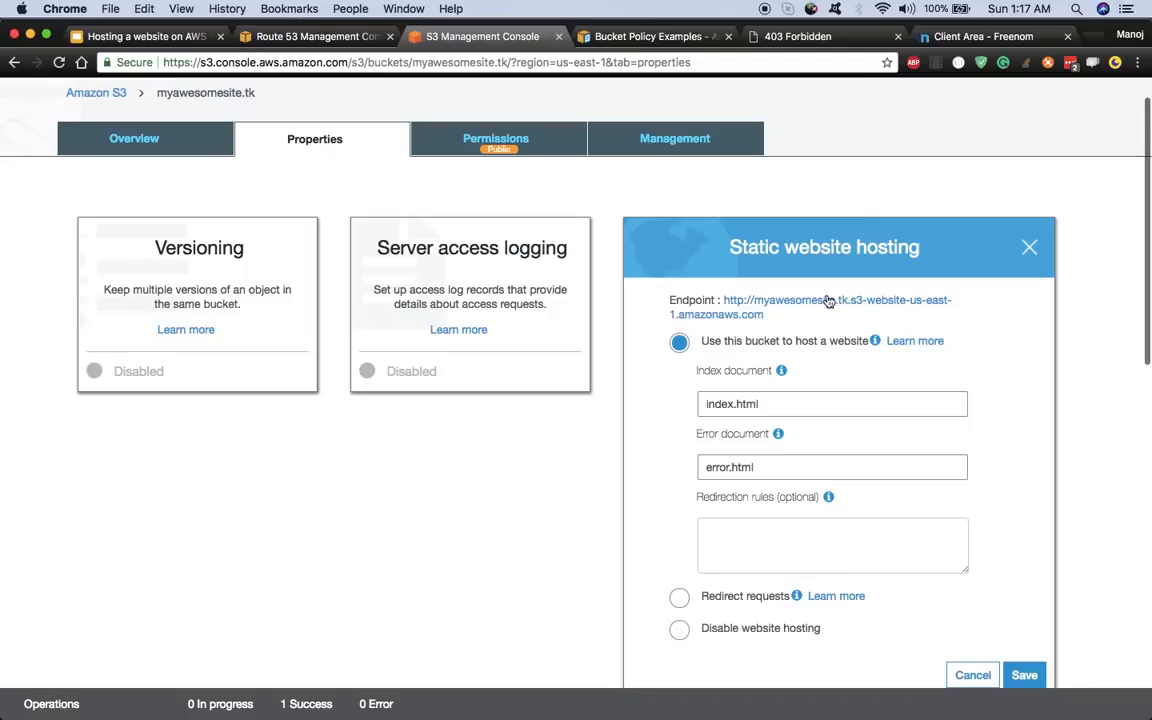
left_click(828, 301)
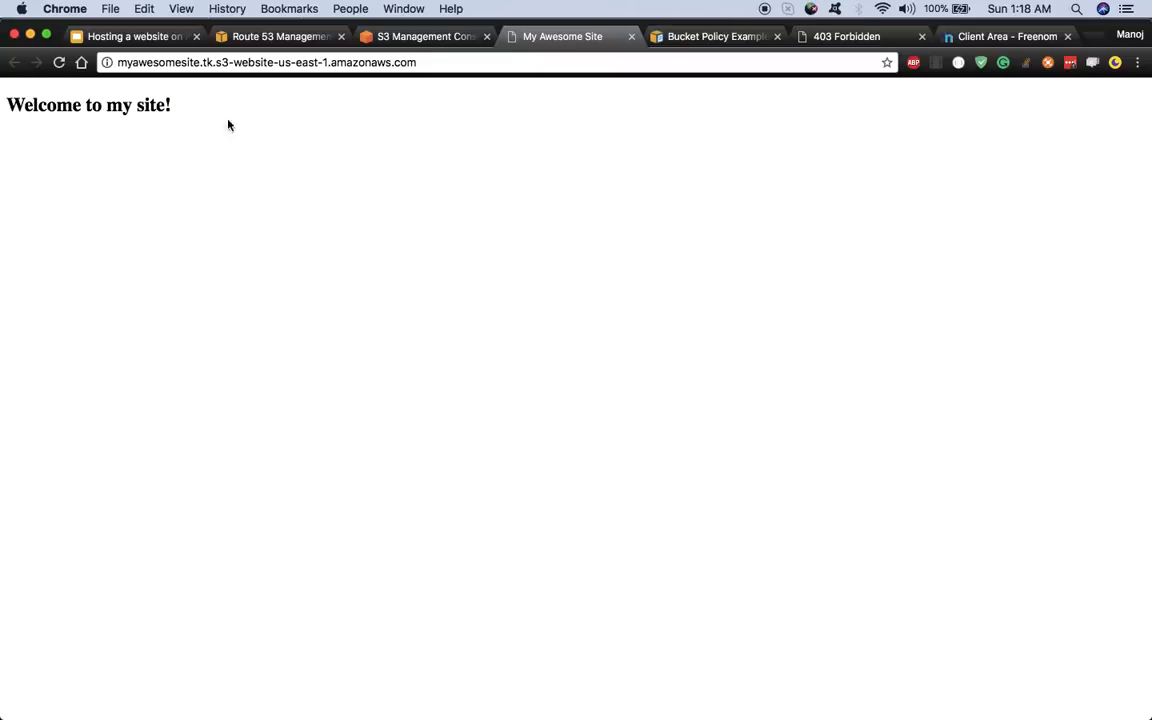
- Load the endpoint's /something path to check that the error page appears
left_click(422, 62)
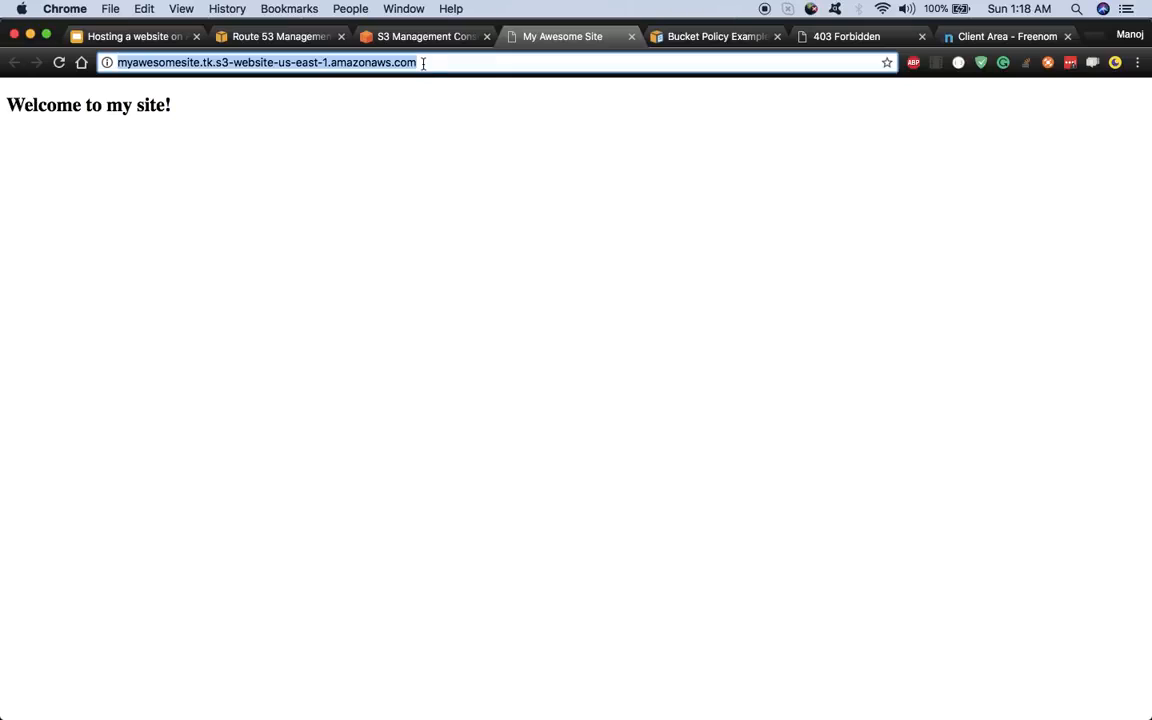
left_click(422, 62)
type("/")
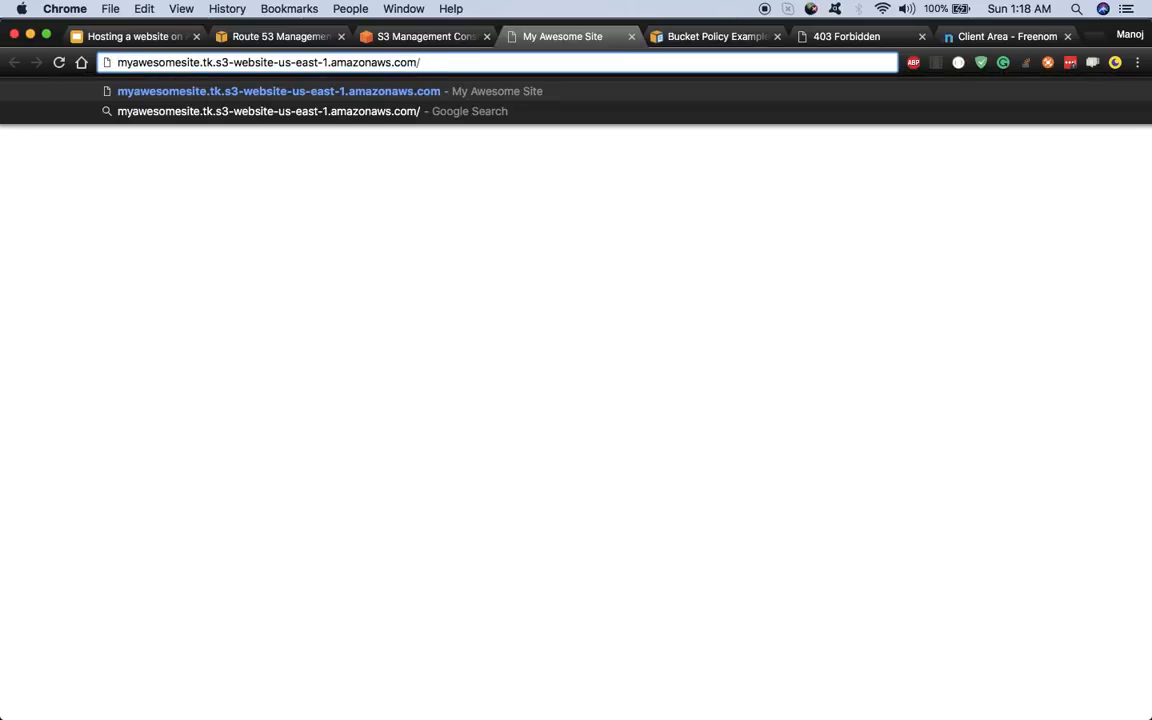
type("in")
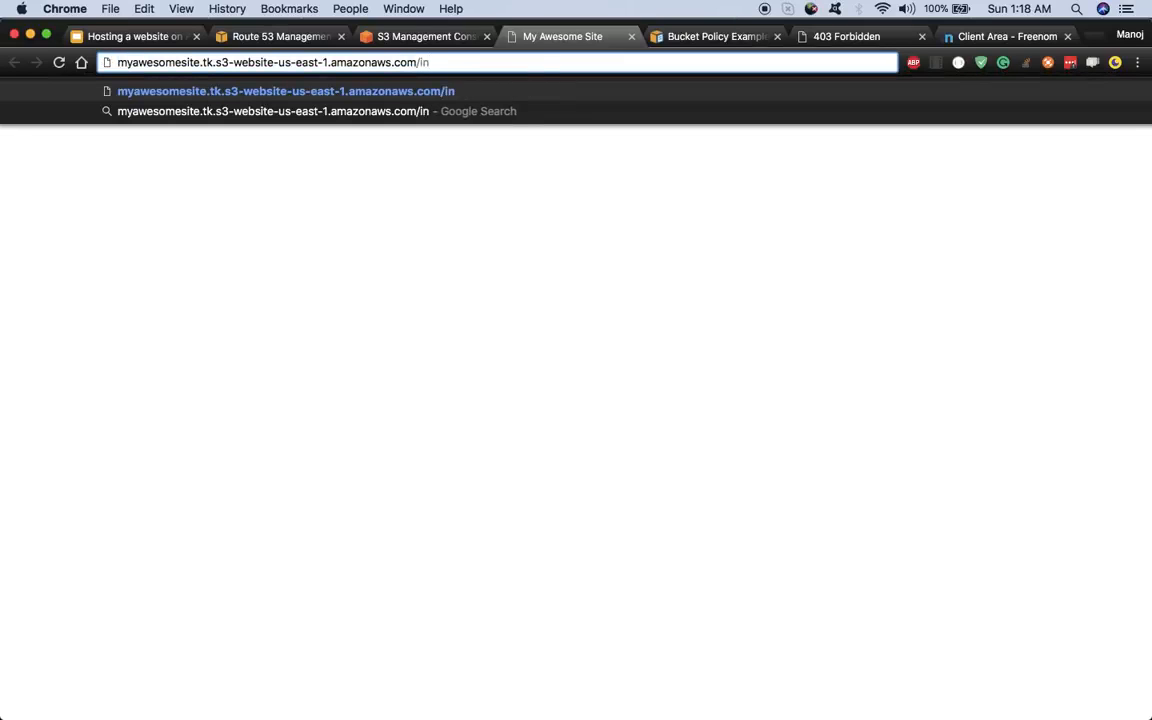
key("BackSpace")
key("BackSpace")
type("something")
key("Return")
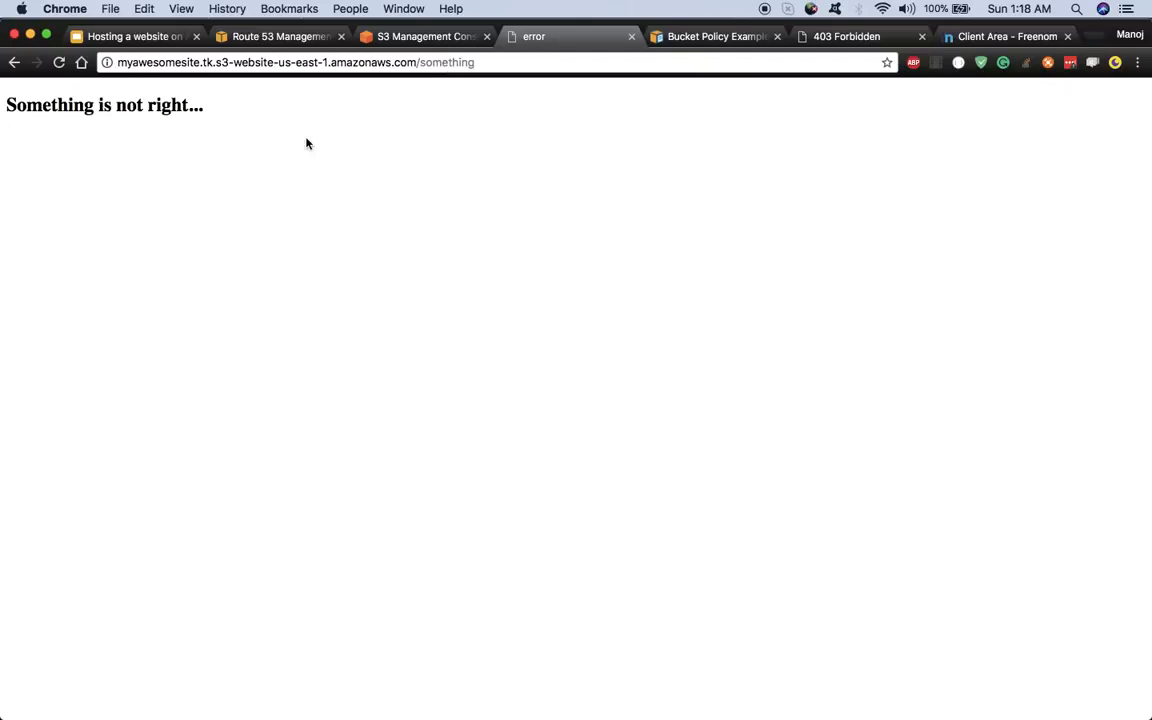
- Load /index.html and the bare endpoint to confirm the welcome page, then return to the slides
double_click(453, 63)
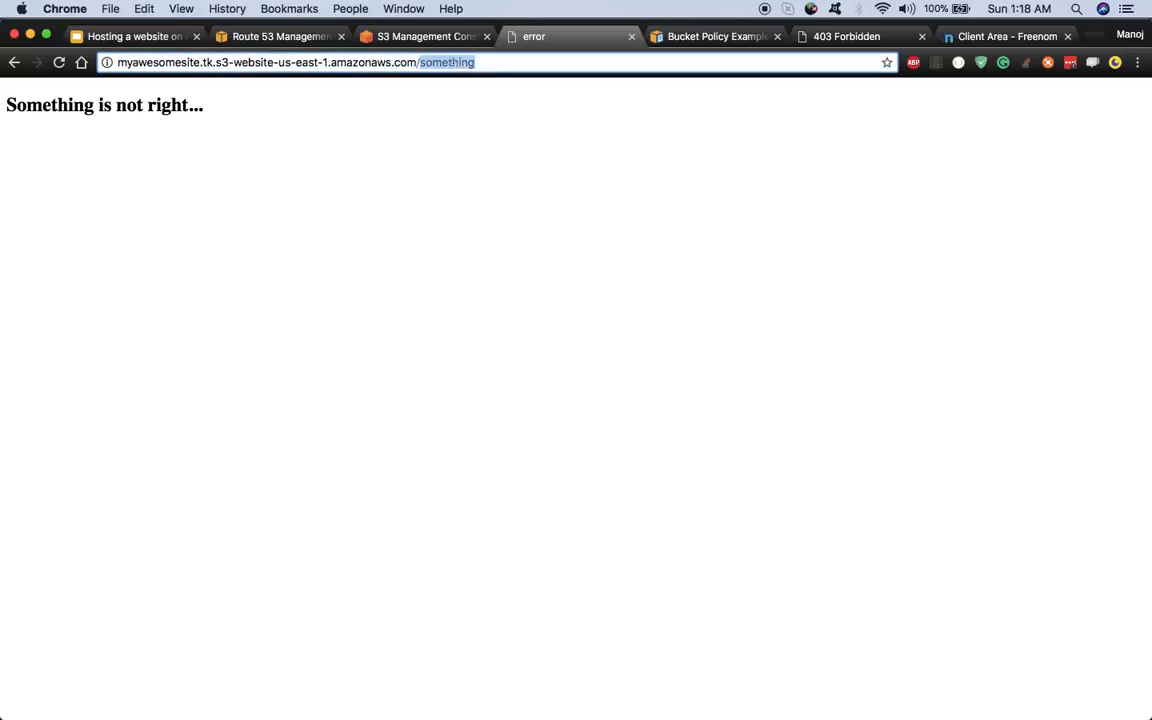
type("index.html")
key("Return")
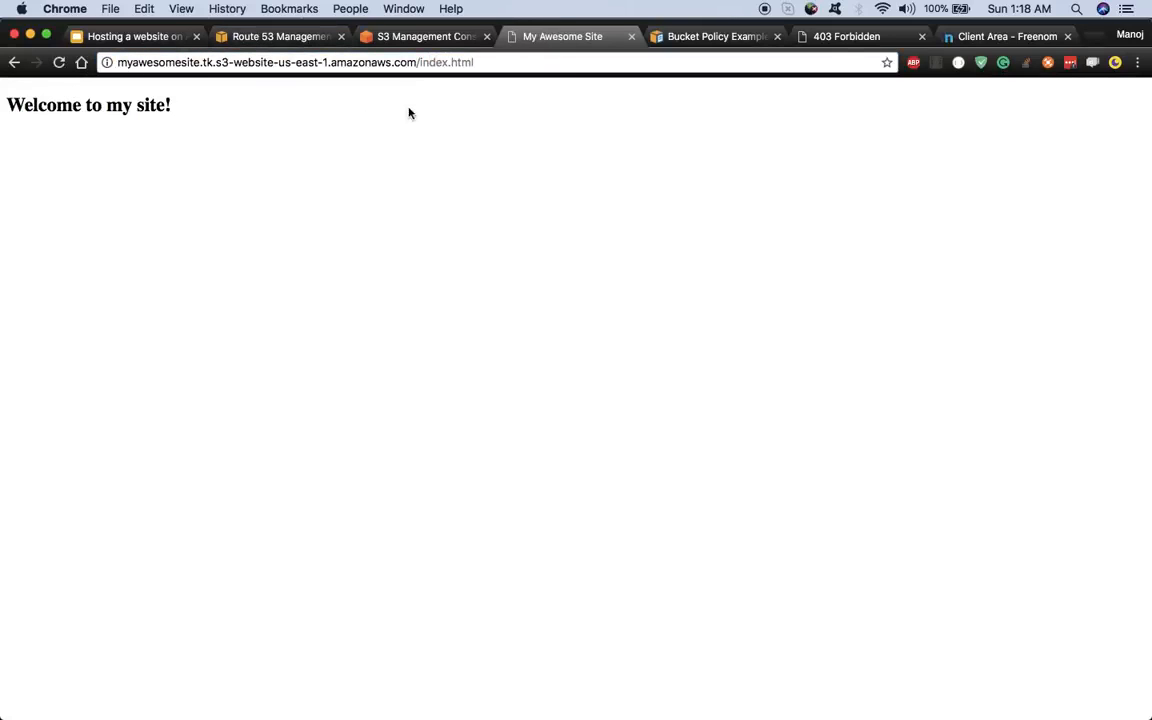
left_click(480, 63)
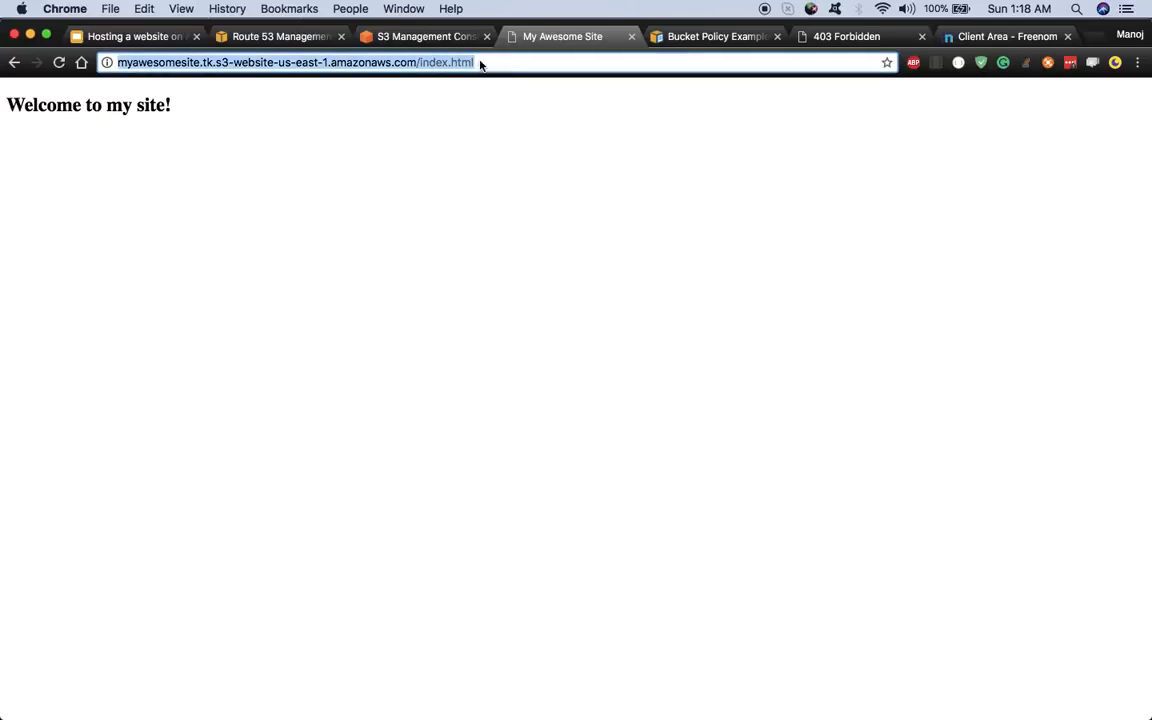
left_click(480, 63)
key("BackSpace")
key("BackSpace")
key("BackSpace")
key("BackSpace")
key("BackSpace")
key("BackSpace")
key("BackSpace")
key("BackSpace")
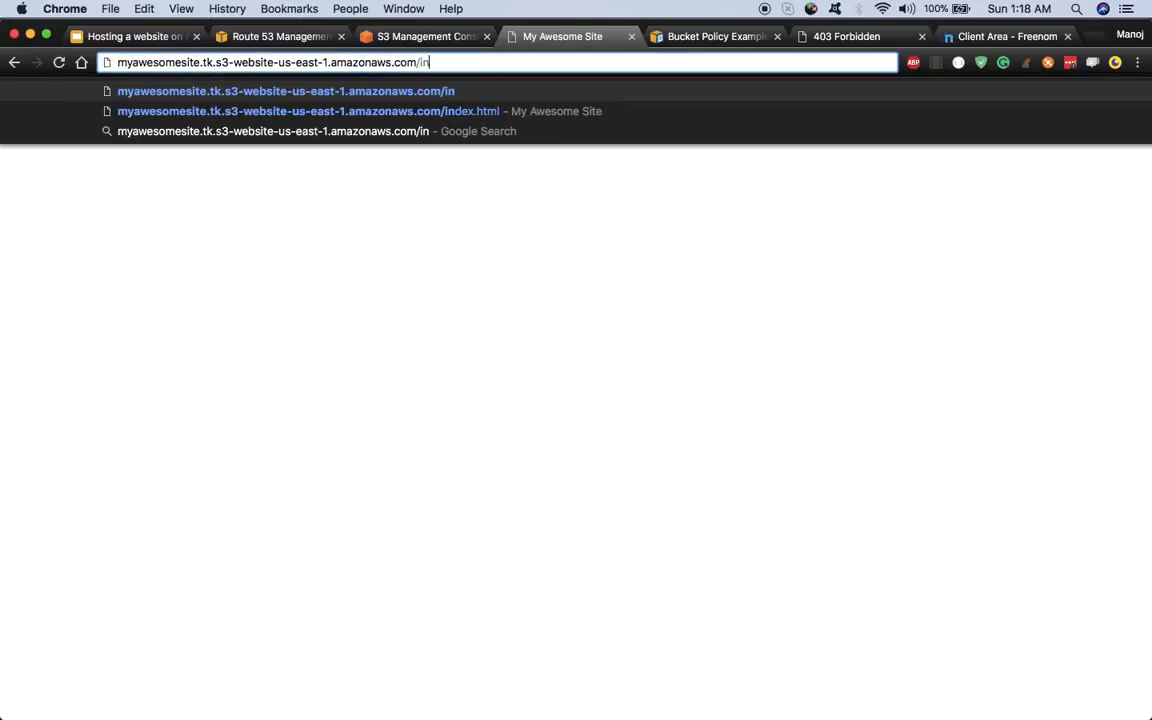
key("BackSpace")
key("BackSpace")
key("BackSpace")
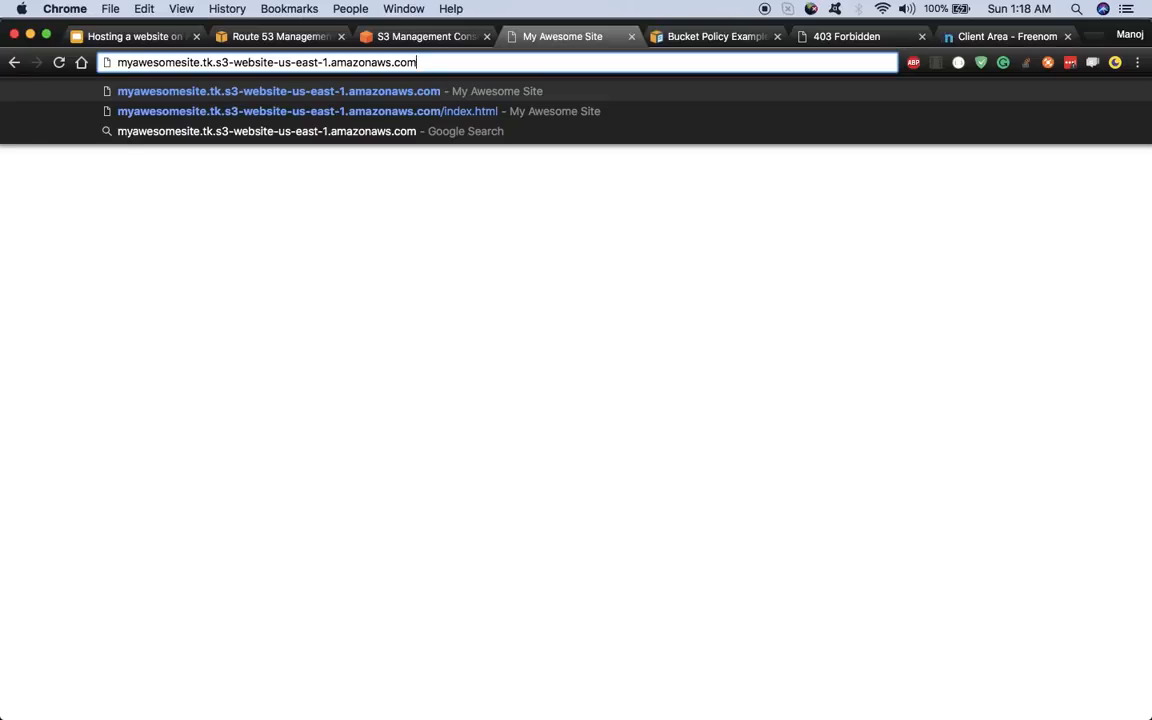
key("Return")
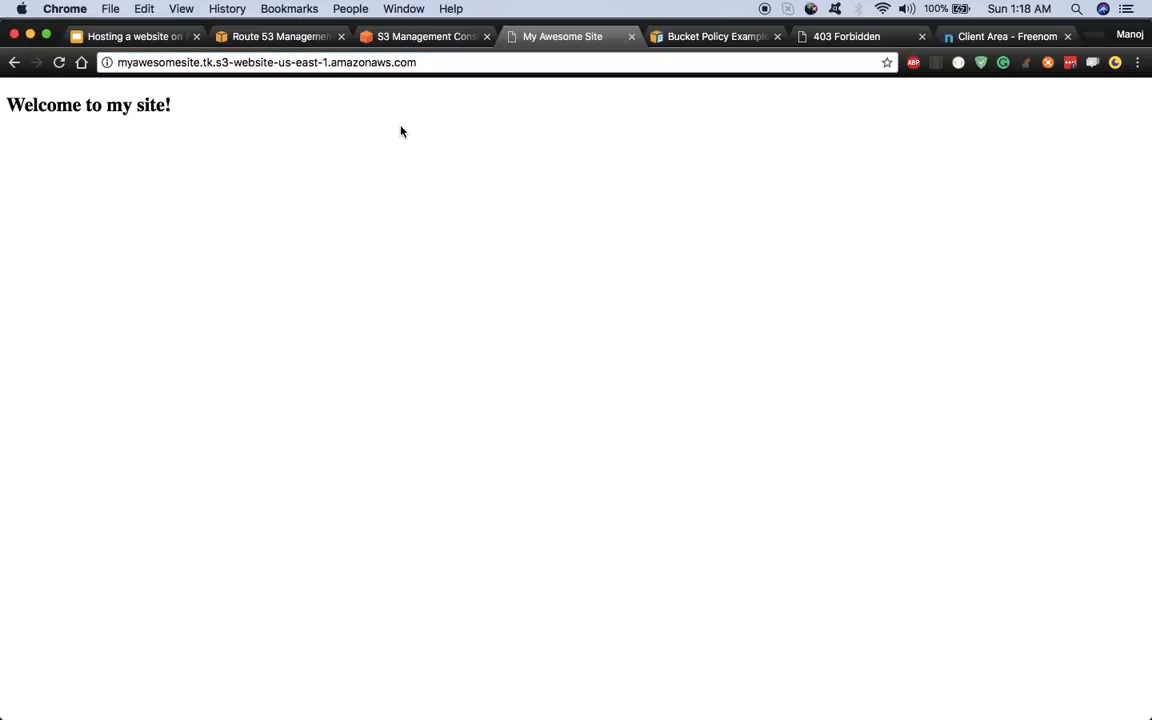
left_click(130, 40)
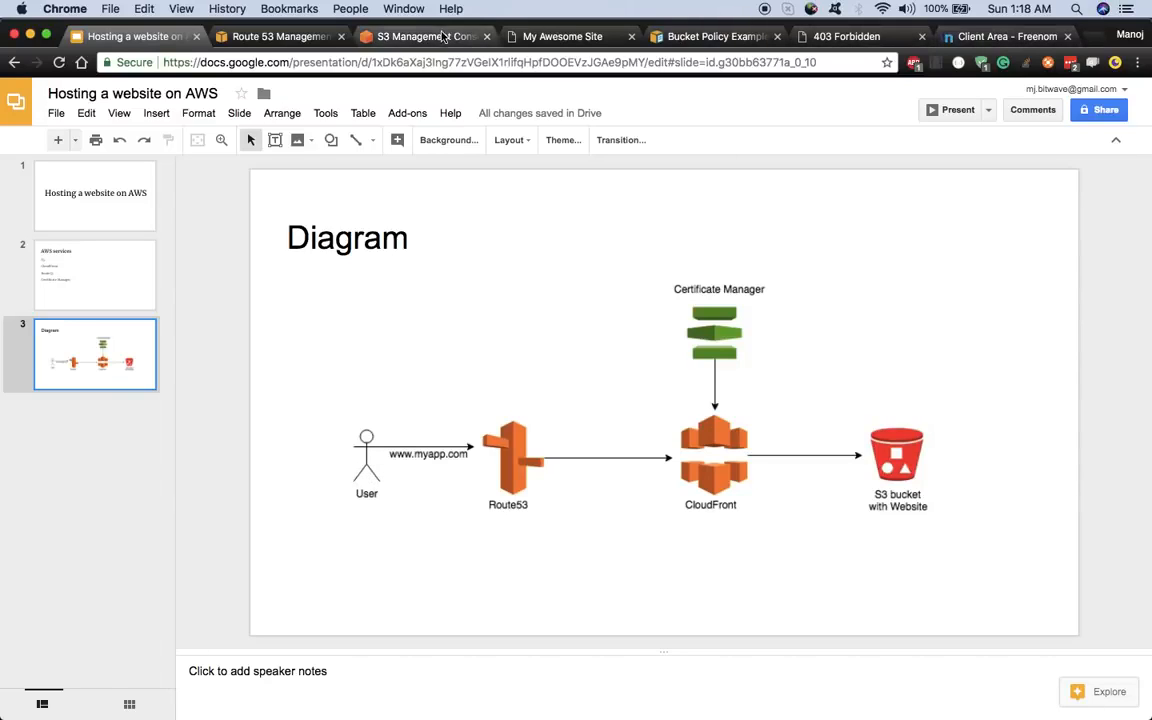
- Flip through the S3 and My Awesome Site tabs to the diagram, then to Route 53 record sets
left_click(410, 35)
left_click(583, 36)
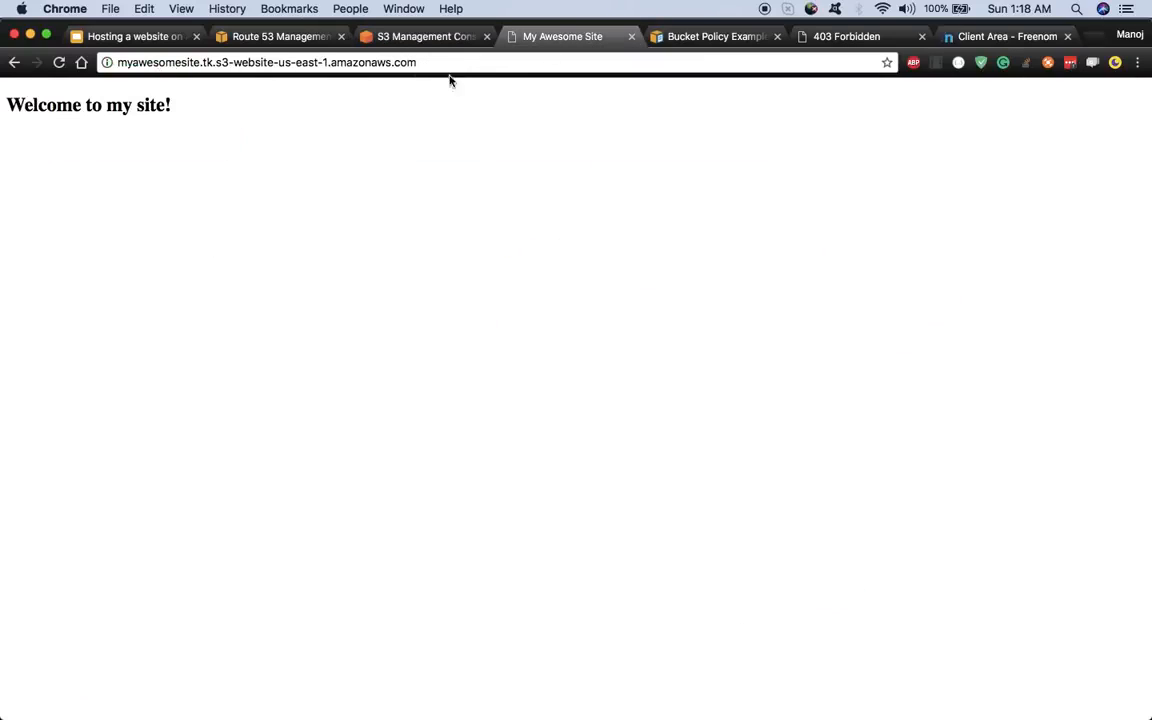
left_click(128, 36)
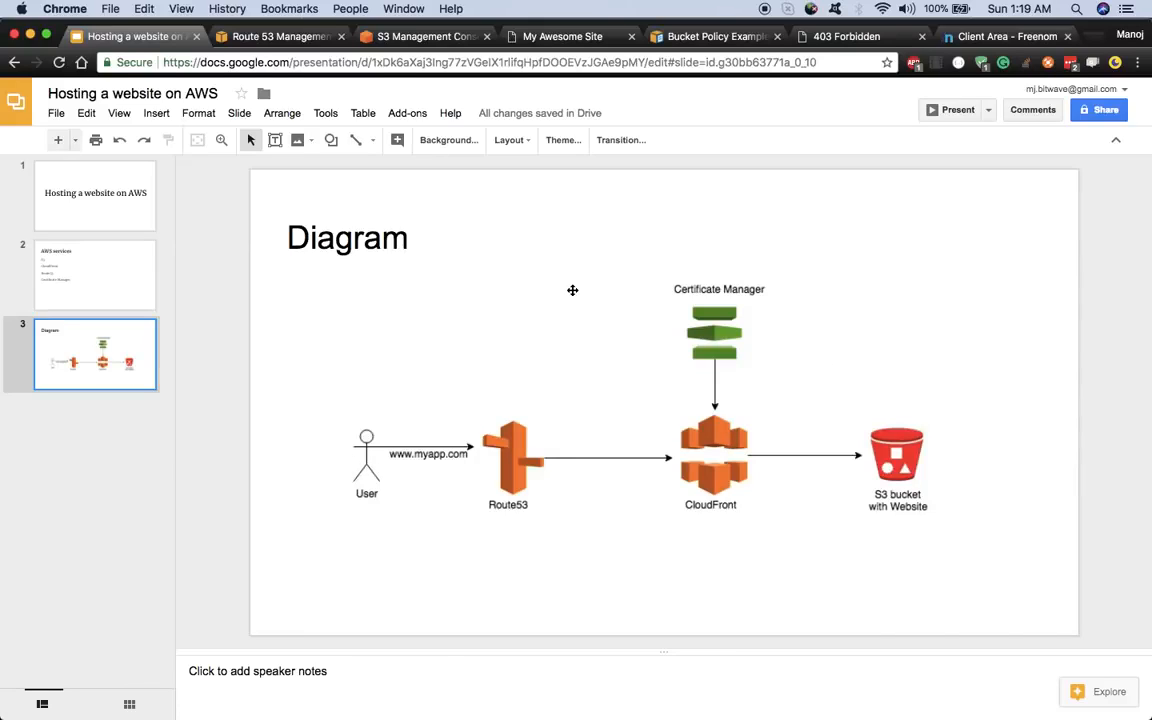
left_click(284, 38)
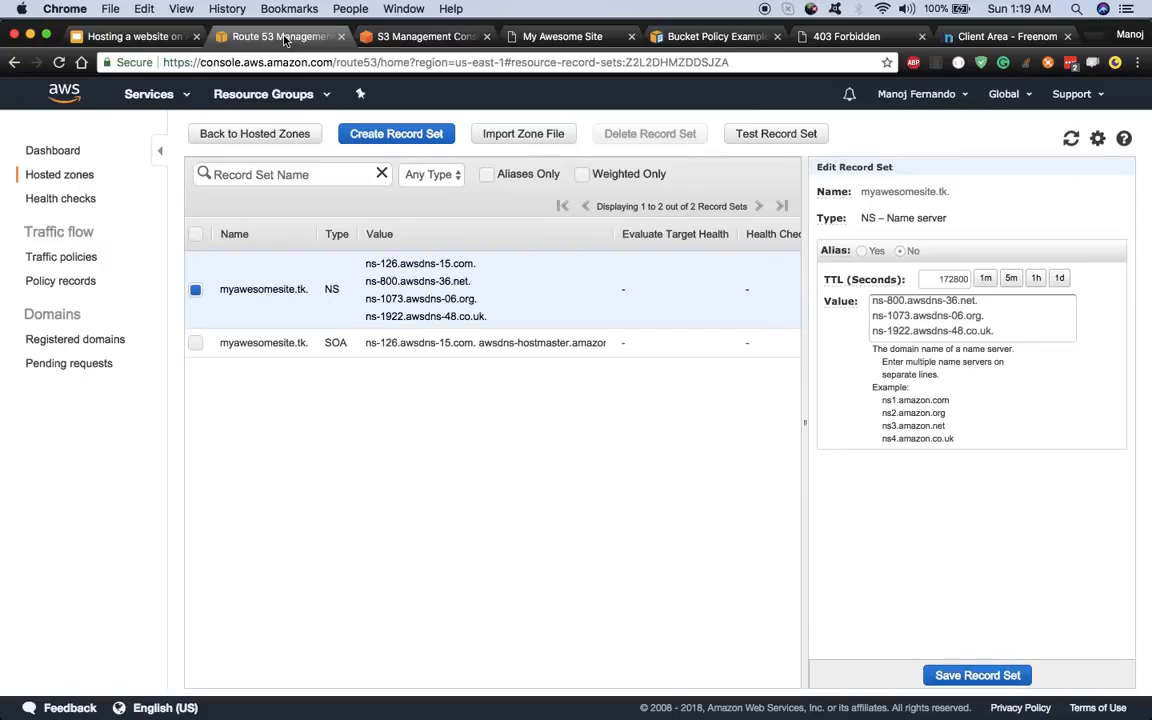
- Search Services for 'cloudfron', open CloudFront in a new tab, and start Create Distribution
left_click(184, 97)
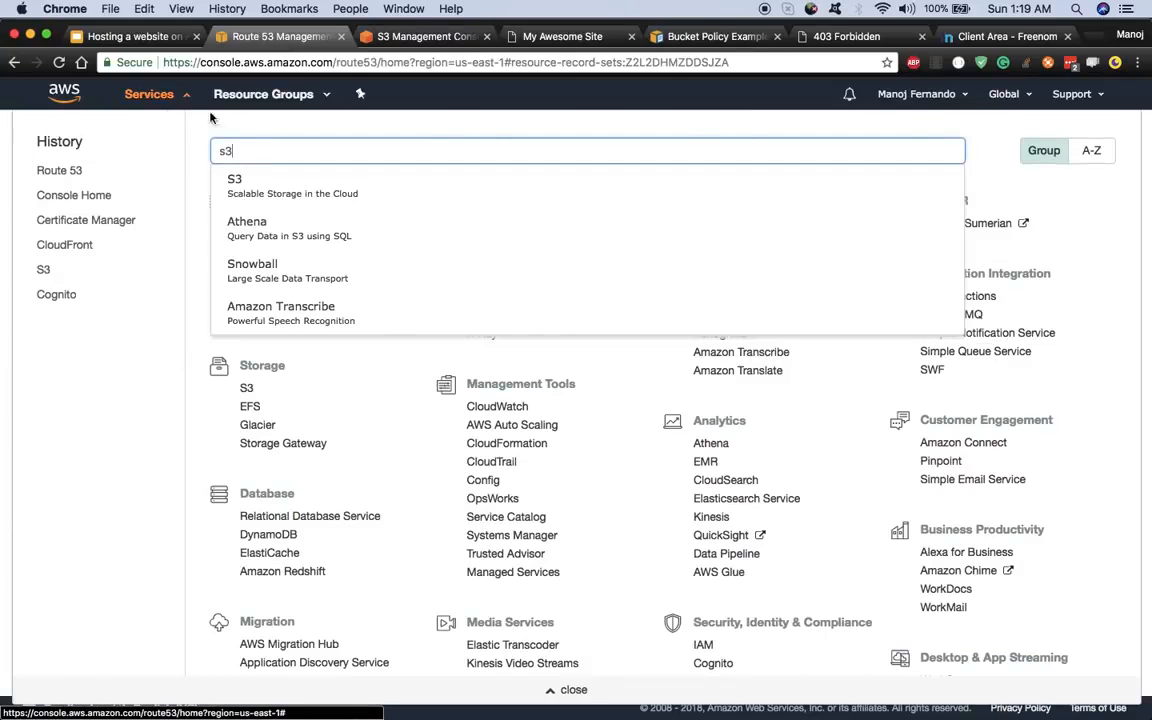
key("BackSpace")
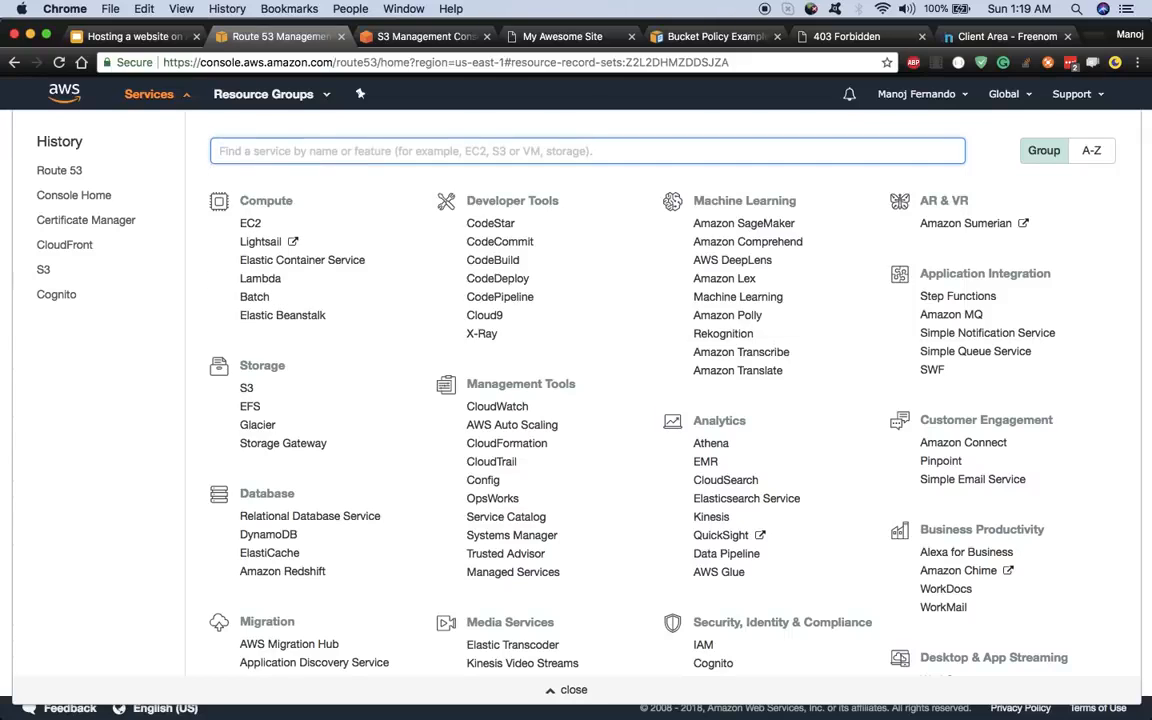
type("cloudfron")
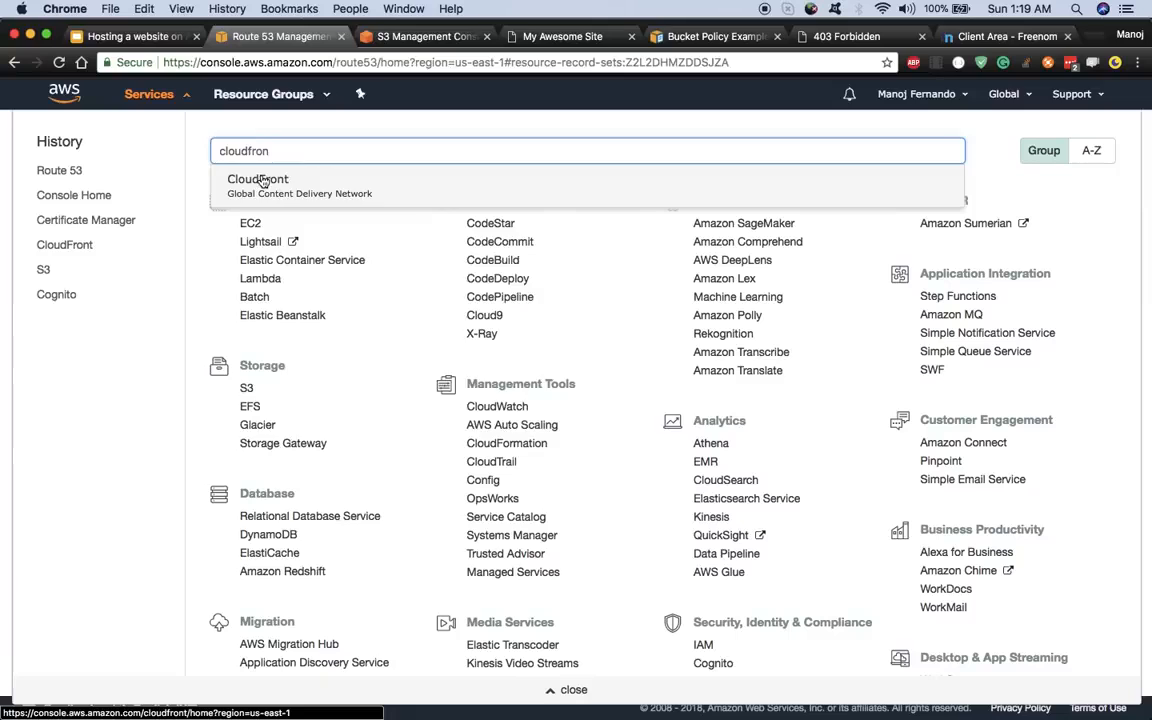
right_click(255, 179)
key("Escape")
left_click(255, 179, "super")
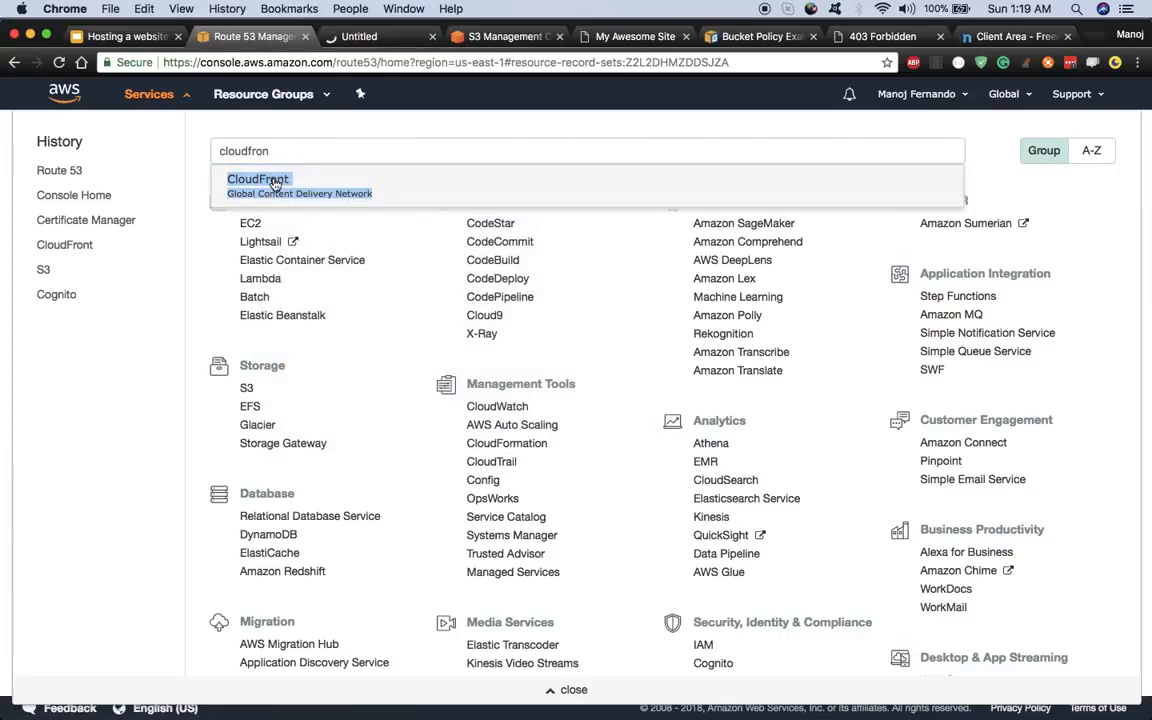
left_click(377, 37)
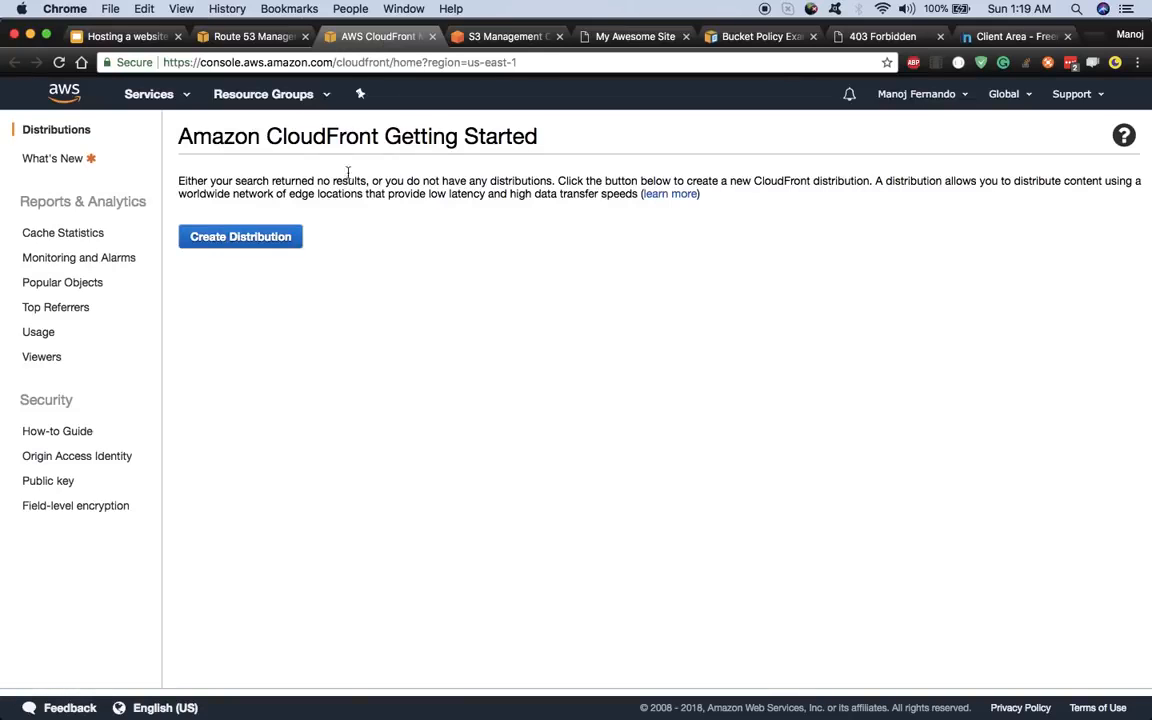
left_click(250, 247)
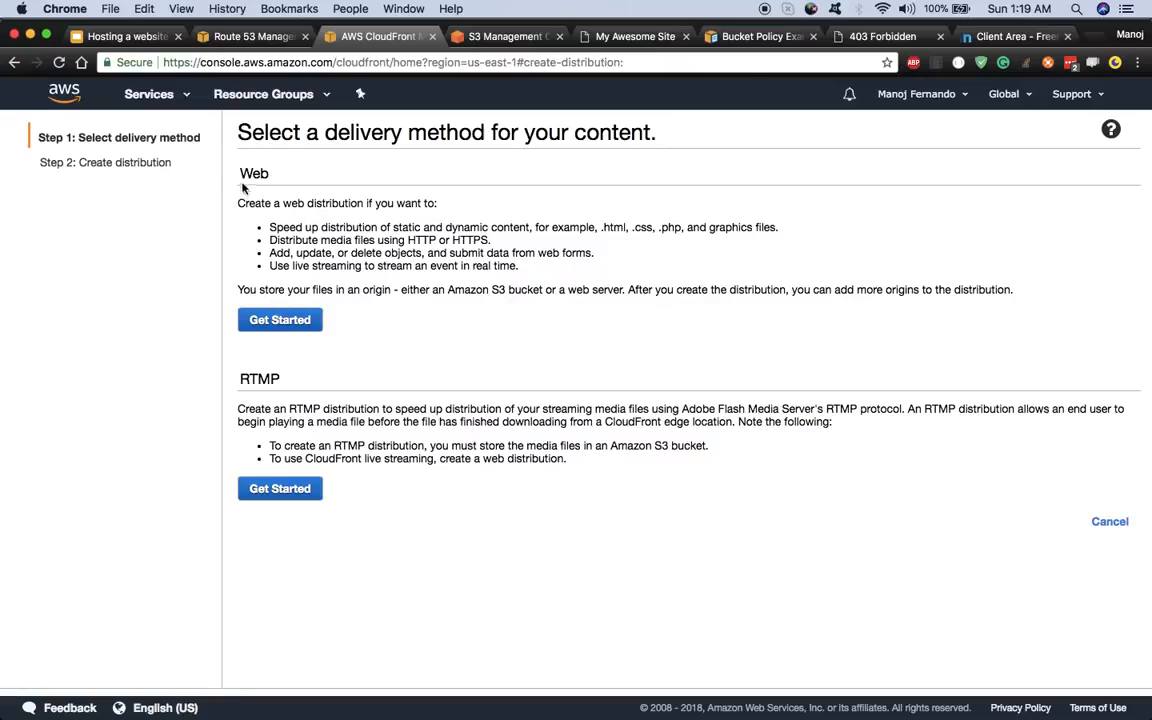
- Choose a Web distribution, glance at the diagram, then view the S3 static website hosting panel
left_click(283, 319)
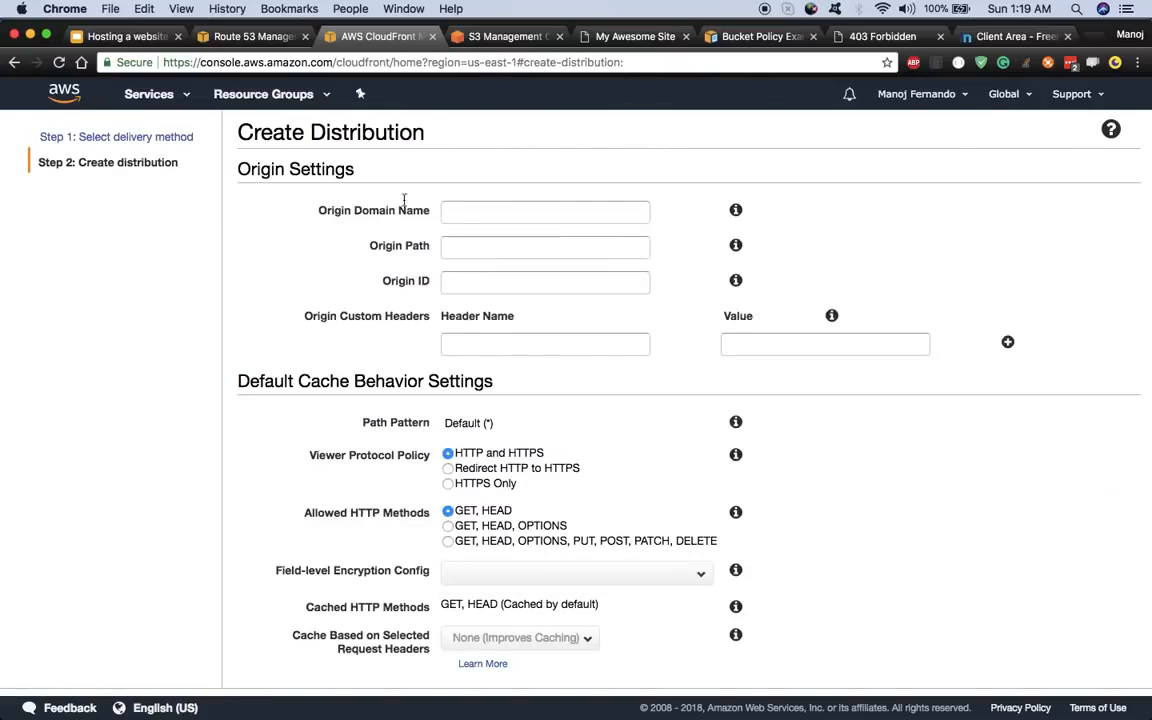
left_click(455, 212)
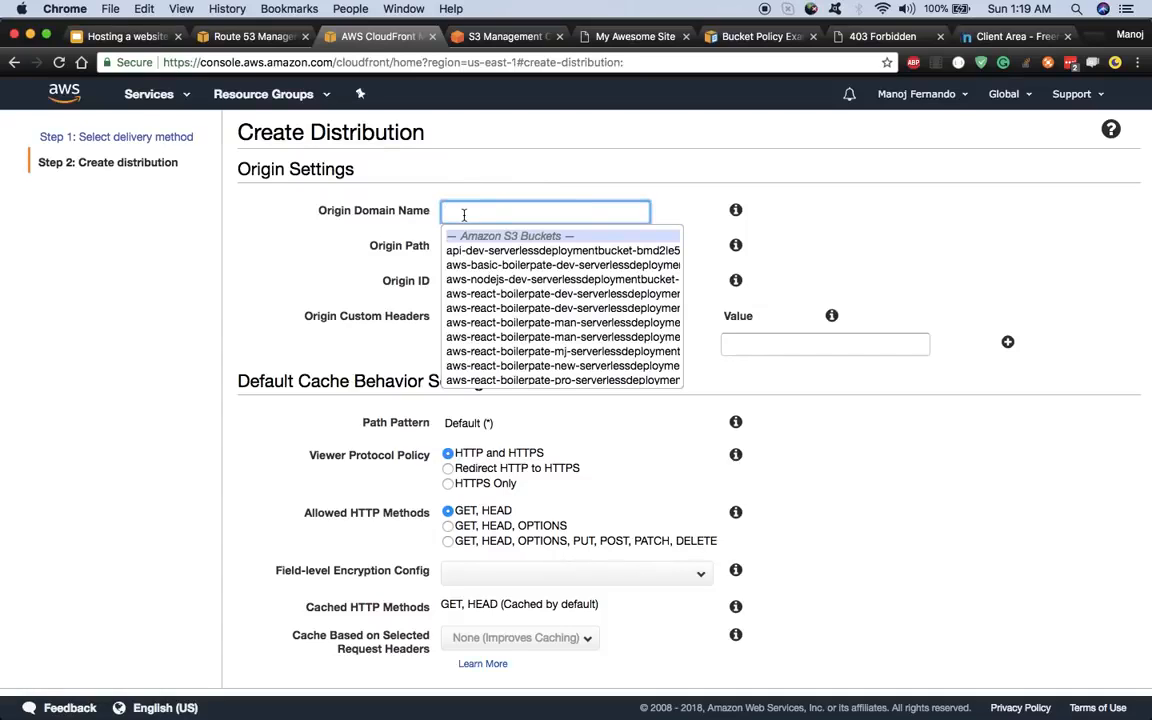
left_click(248, 276)
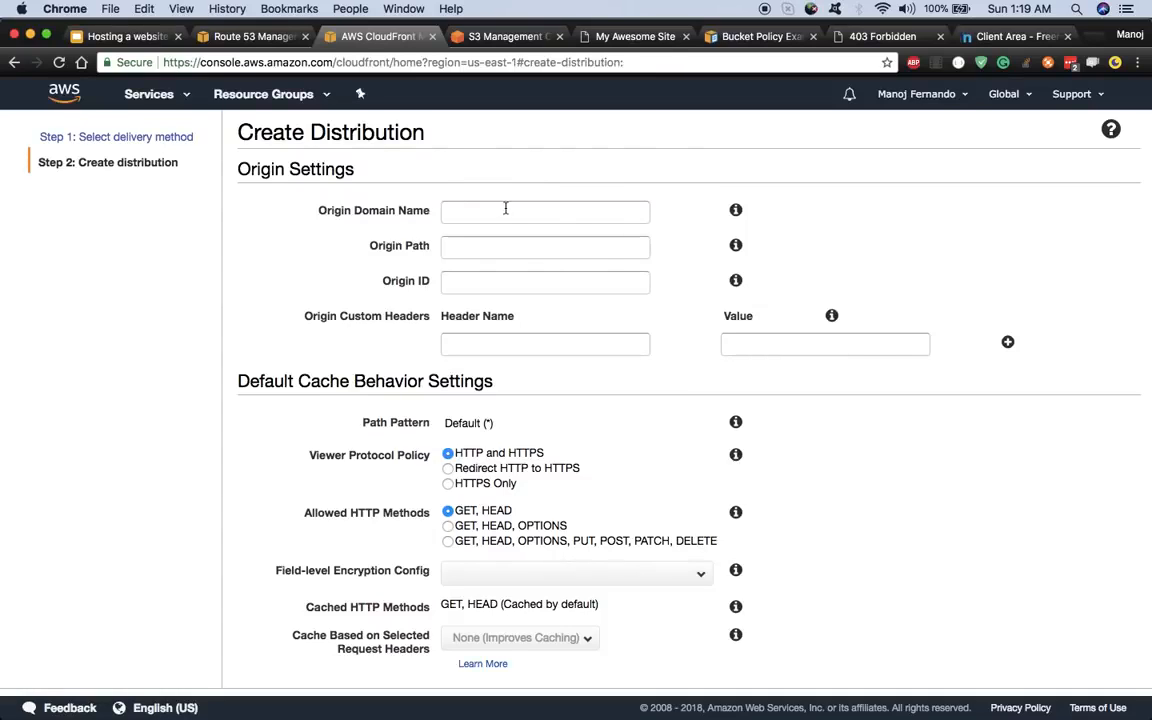
left_click(125, 38)
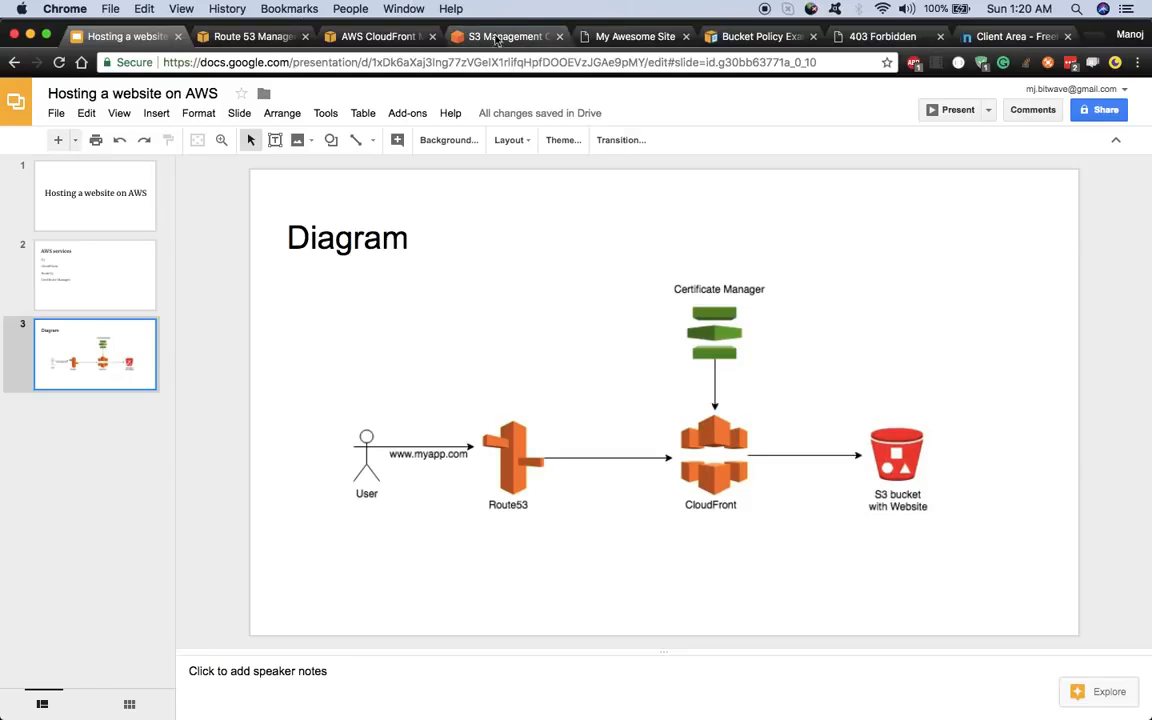
left_click(447, 36)
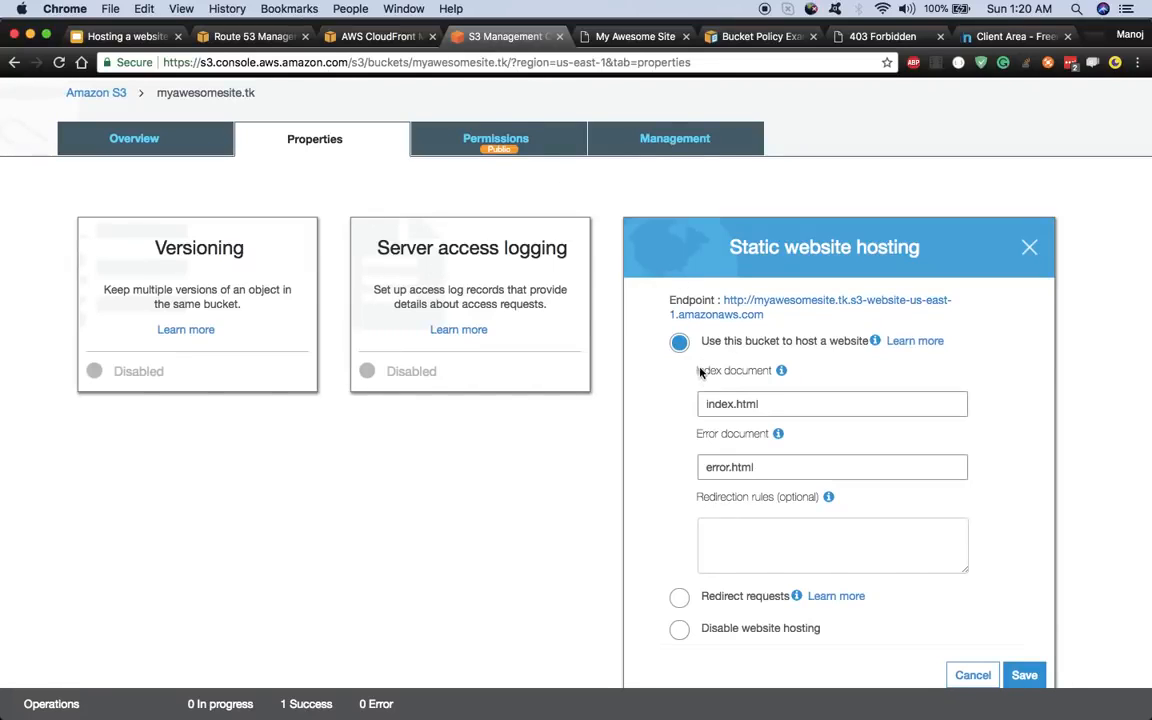
- Copy the myawesomesite.tk website endpoint URL and go back to the CloudFront origin settings form
left_click(760, 315)
triple_click(755, 308)
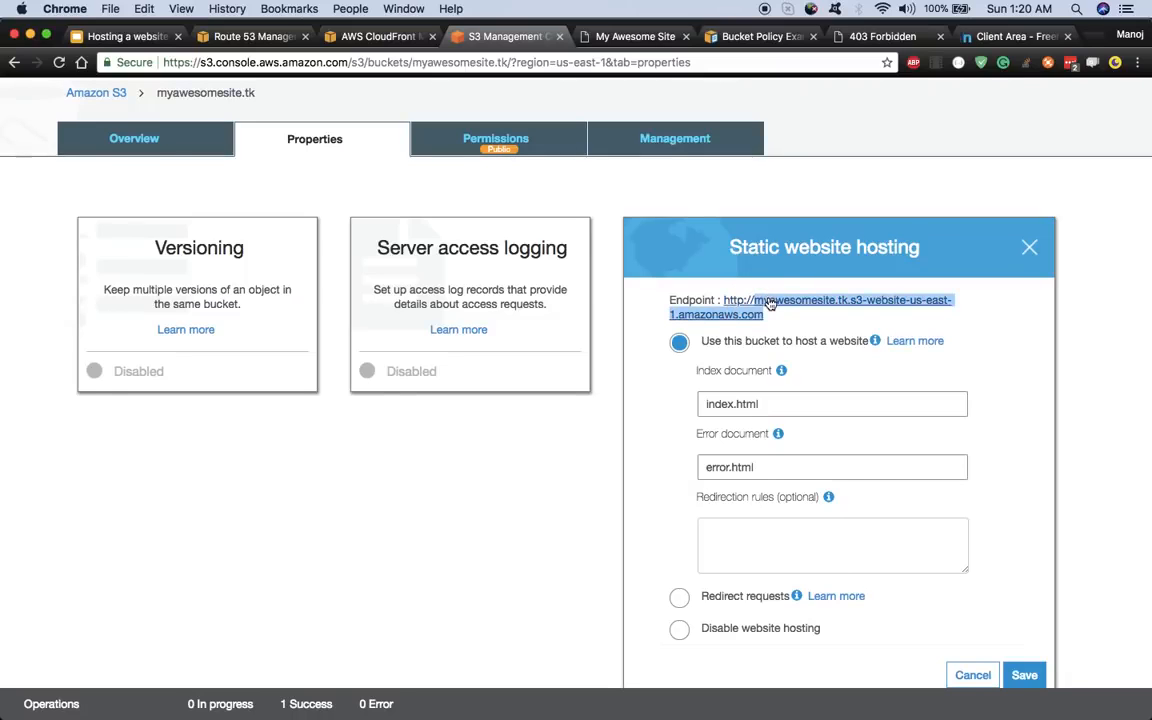
right_click(771, 300)
left_click(796, 330)
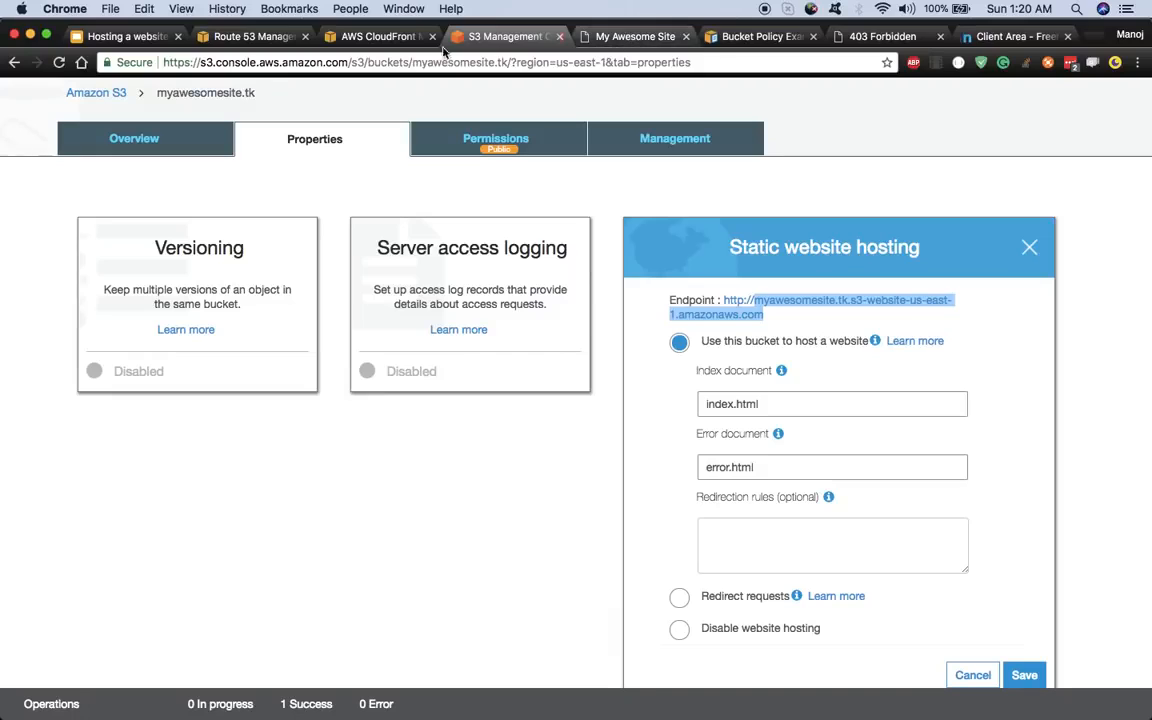
left_click(372, 36)
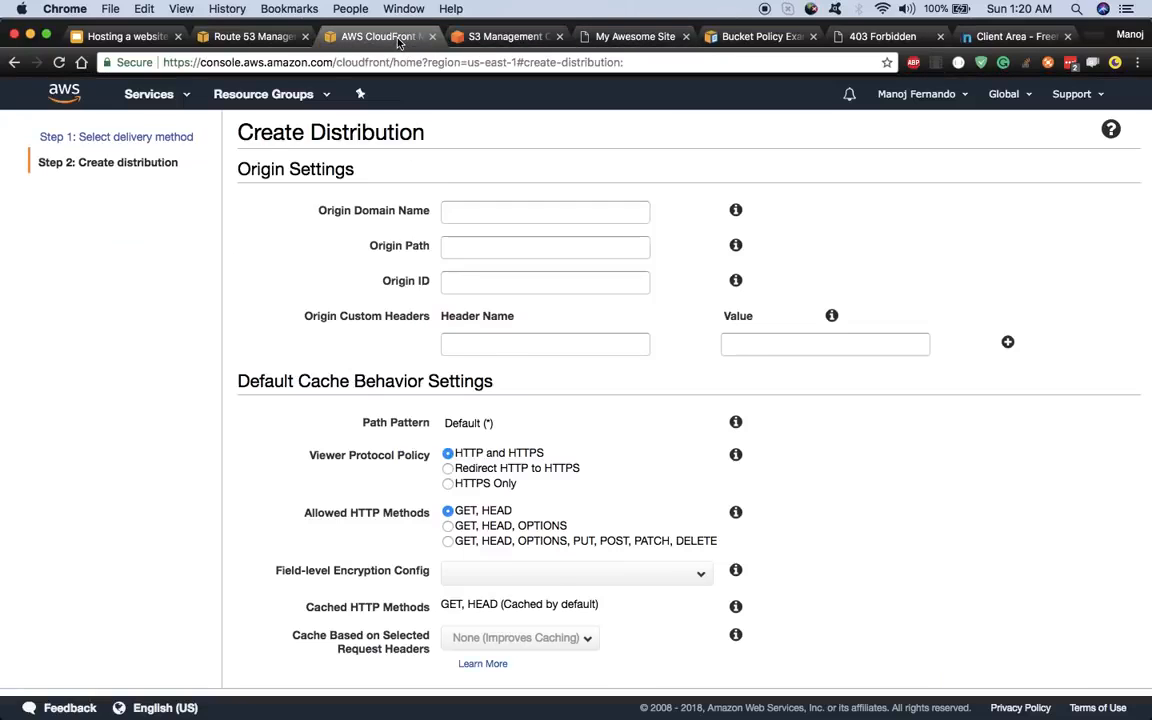
- Paste the website endpoint into Origin Domain Name, then try the myawesomesite.tk bucket suggestion instead
left_click(450, 211)
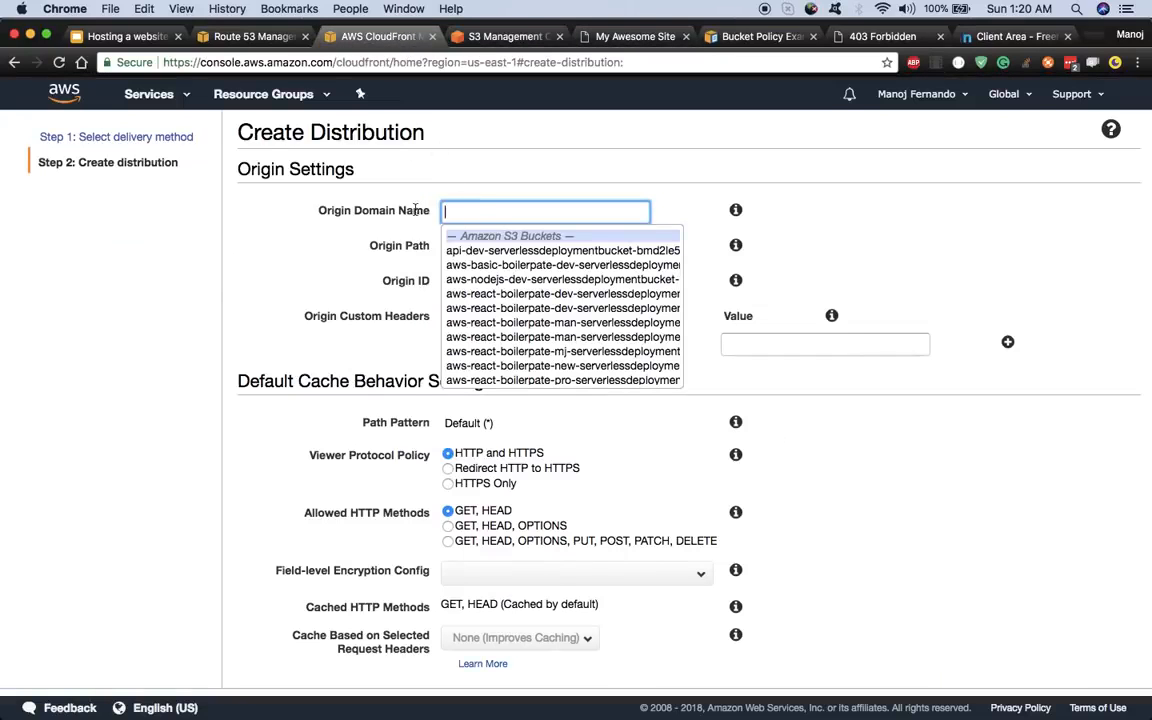
right_click(486, 218)
left_click(506, 290)
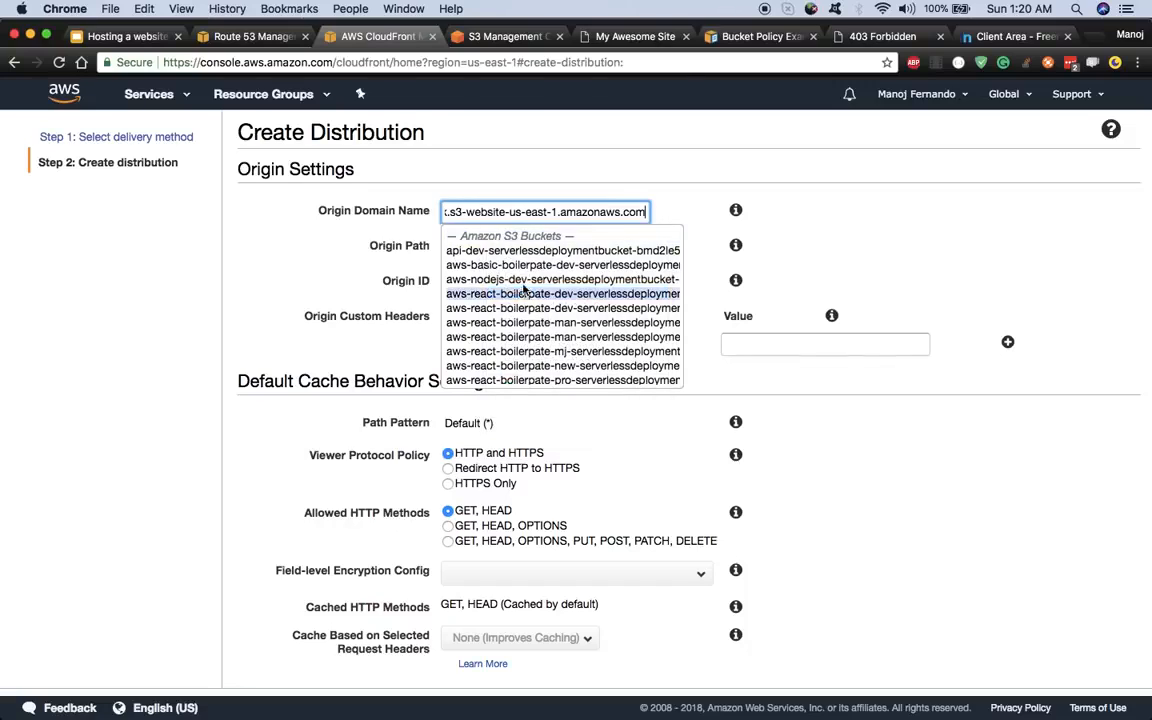
left_click(353, 270)
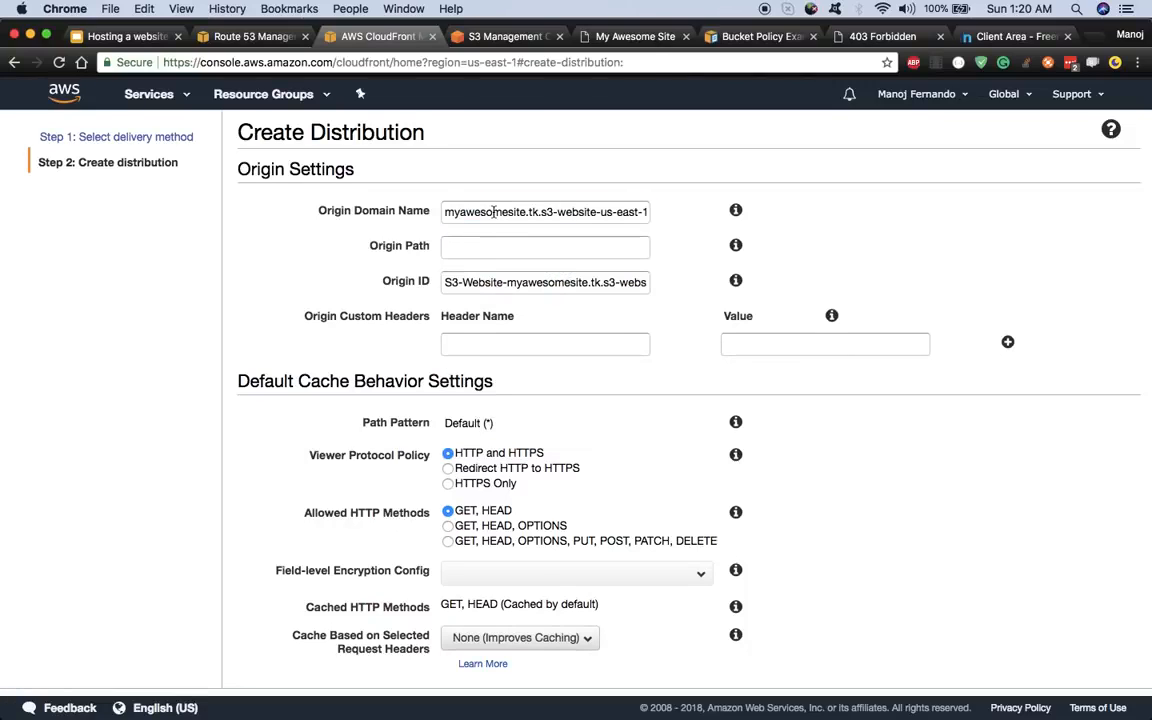
left_click(580, 215)
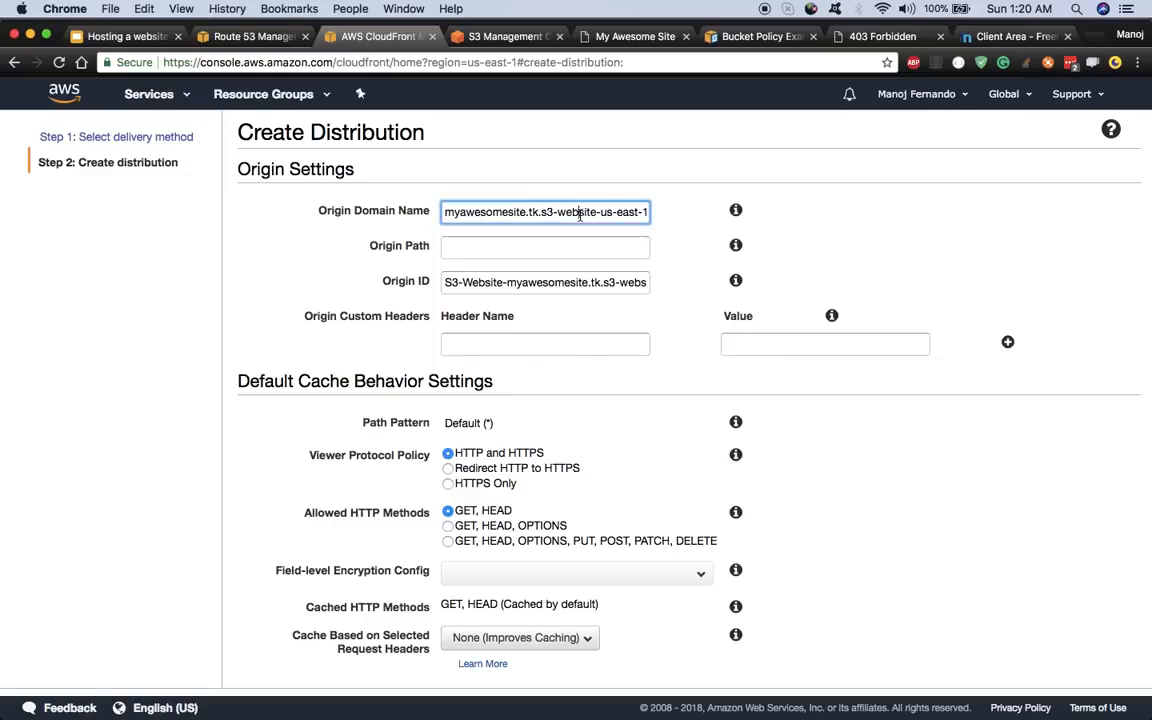
key("super+a")
type("my")
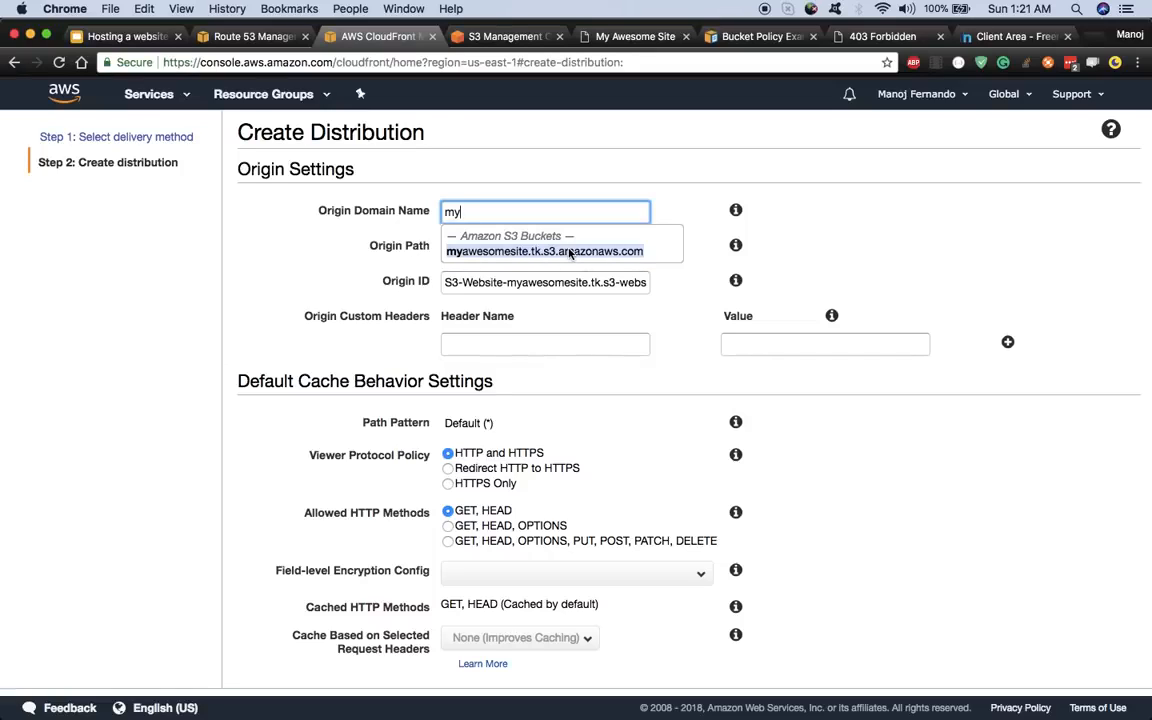
left_click(569, 248)
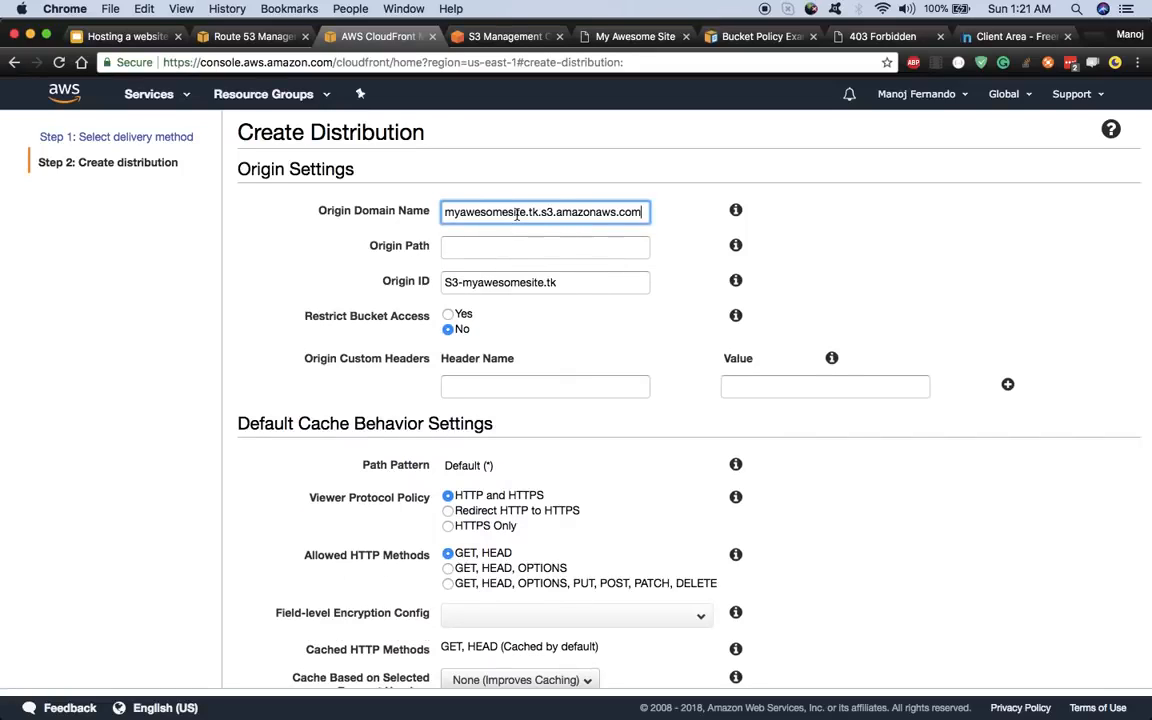
- Replace the bucket address with the myawesomesite.tk.s3-website-us-east-1 endpoint, verified against S3 hosting settings
triple_click(451, 214)
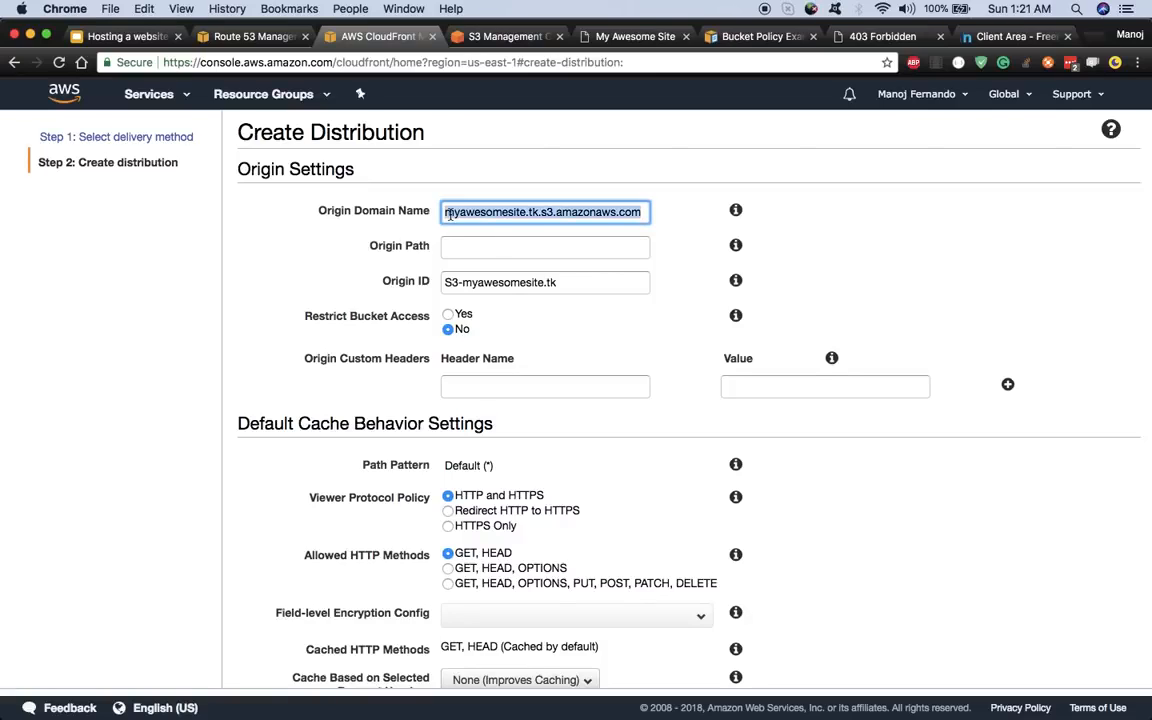
key("BackSpace")
key("super+v")
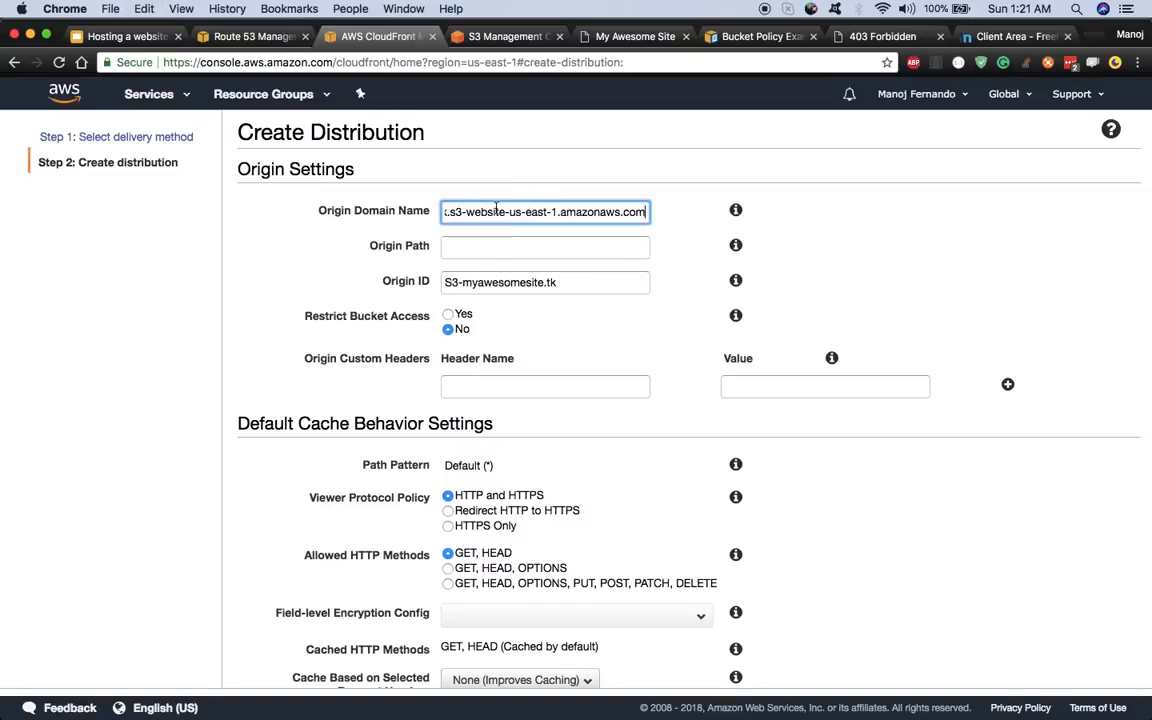
left_click(470, 34)
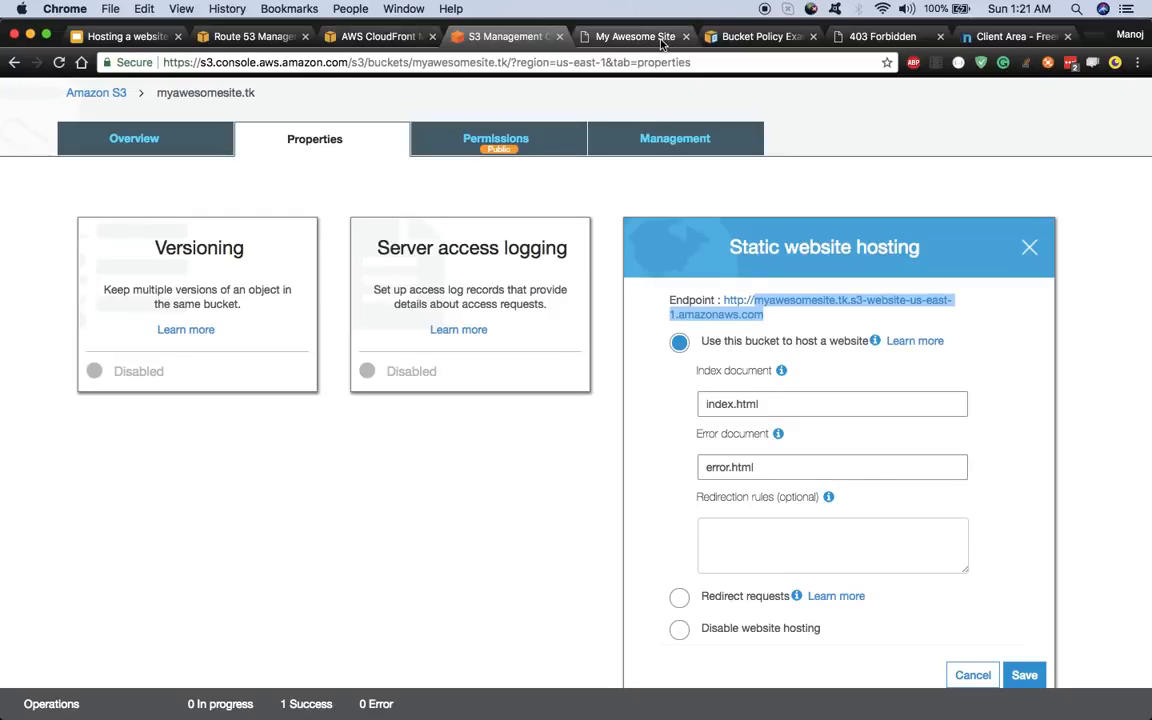
left_click(413, 38)
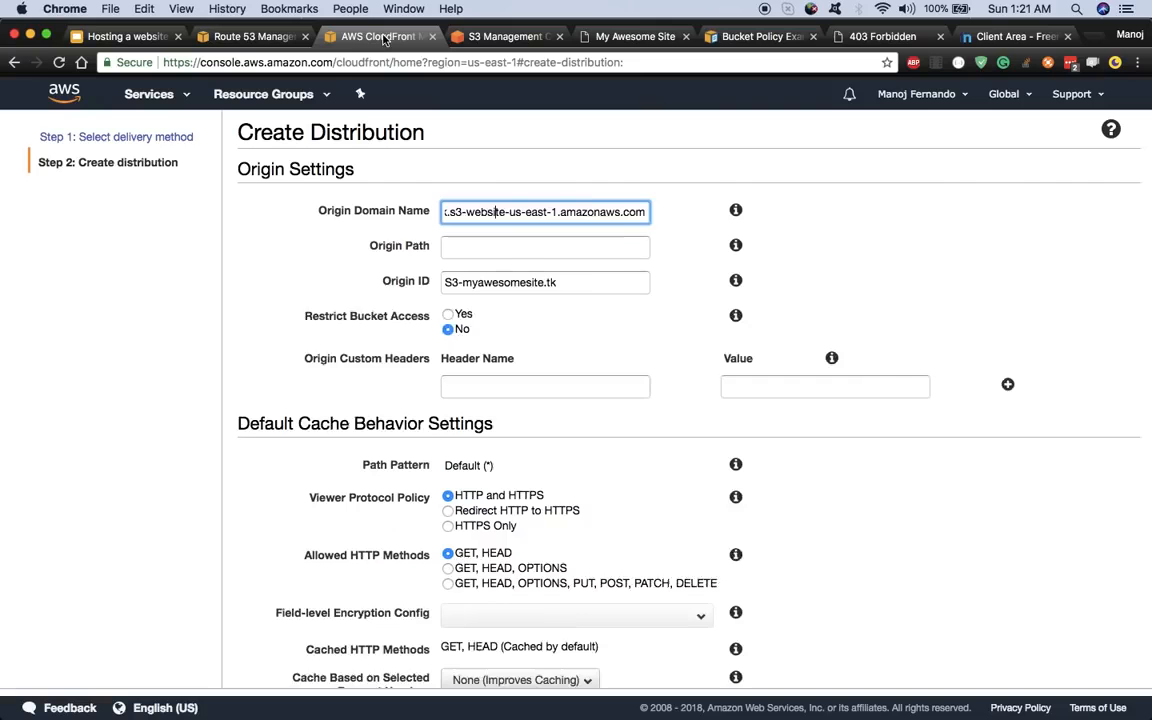
left_click(562, 252)
- Keep the remaining default settings and create the Web distribution
scroll(725, 327, "down", 5)
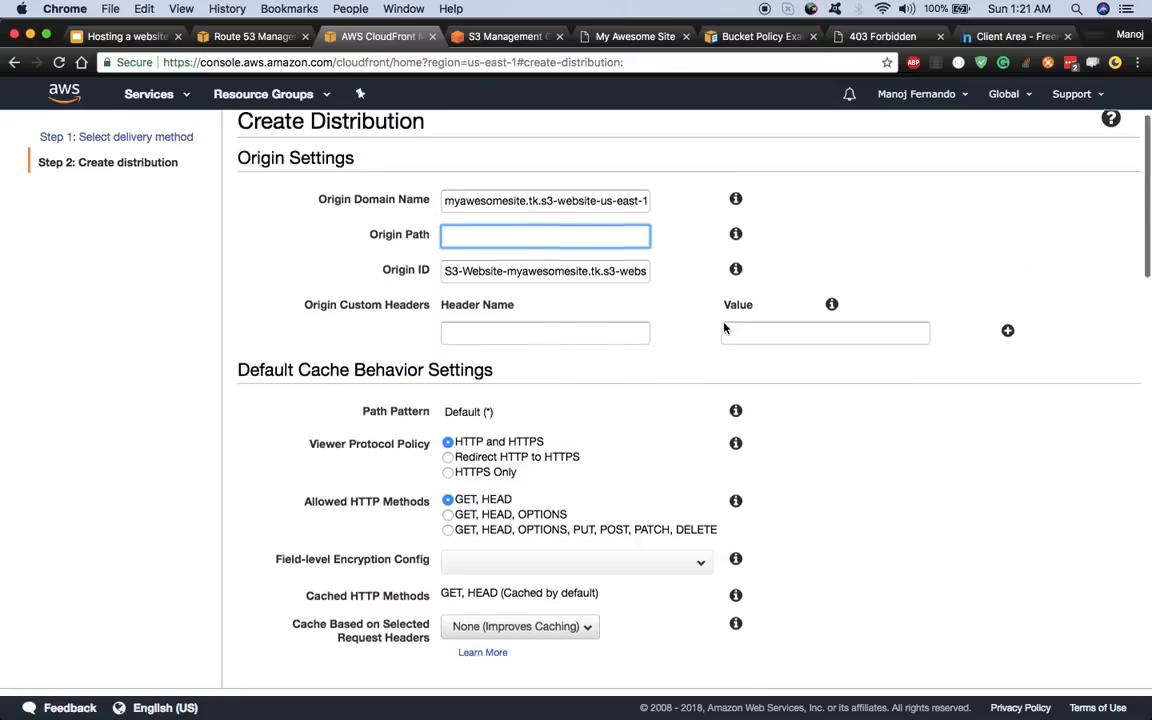
scroll(725, 327, "down", 20)
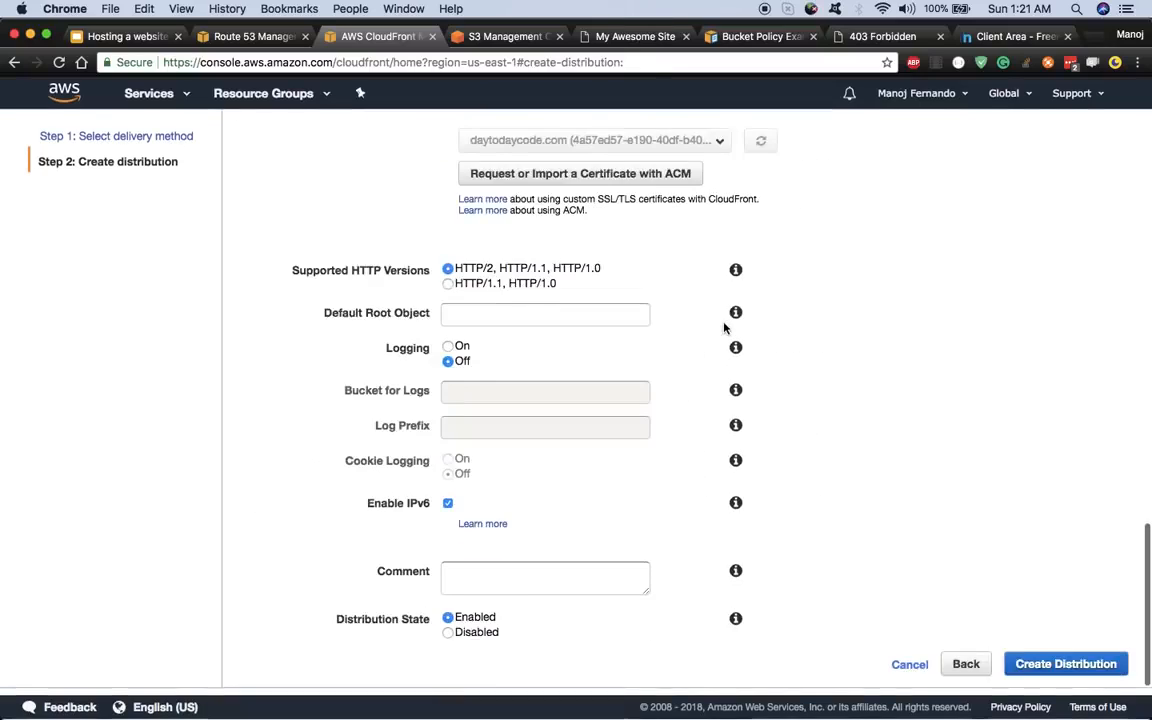
scroll(712, 342, "up", 8)
scroll(712, 342, "down", 8)
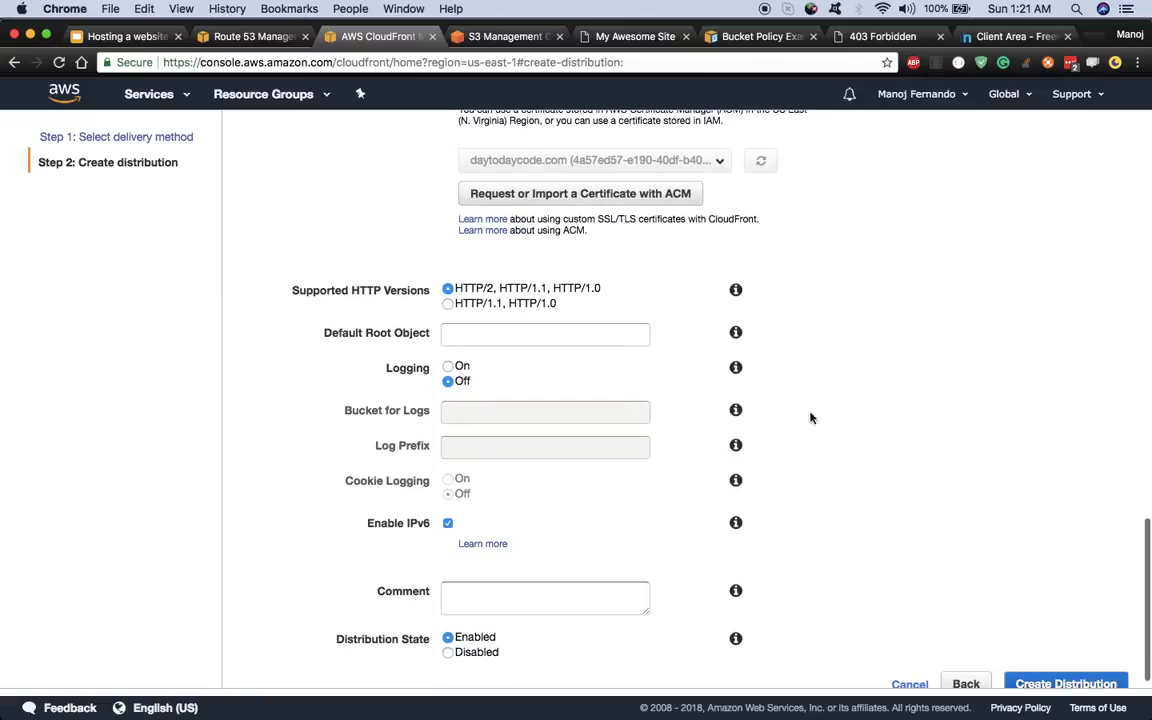
scroll(1017, 628, "down", 1)
left_click(1068, 656)
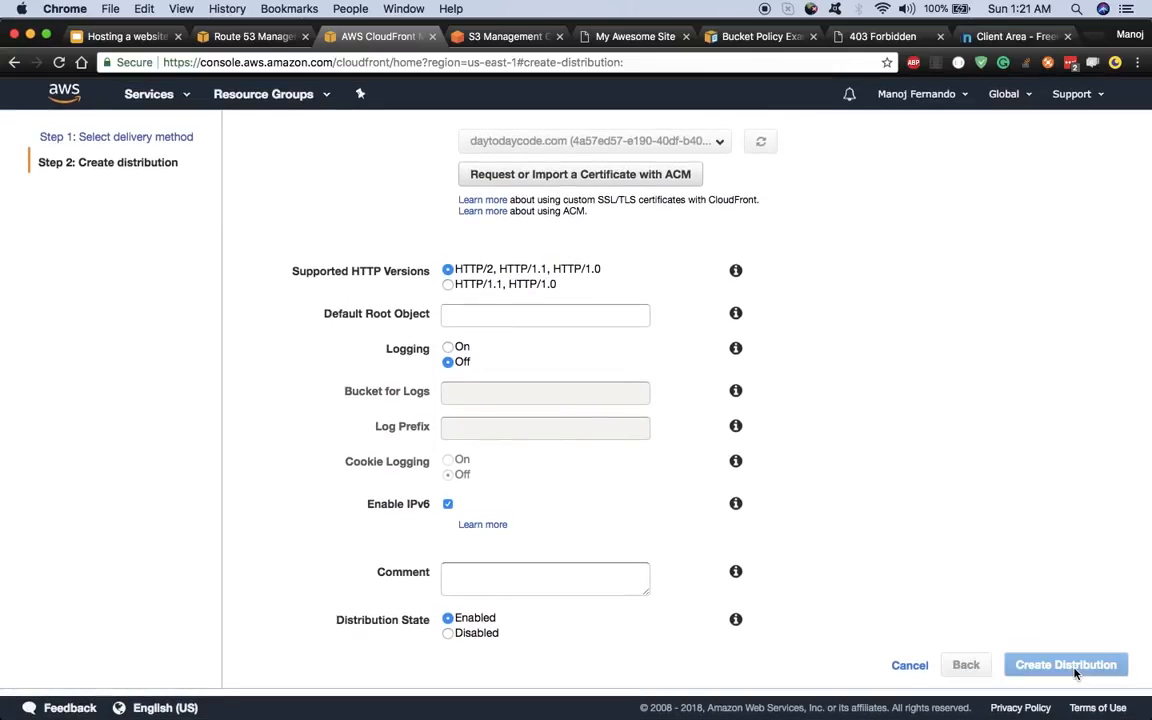
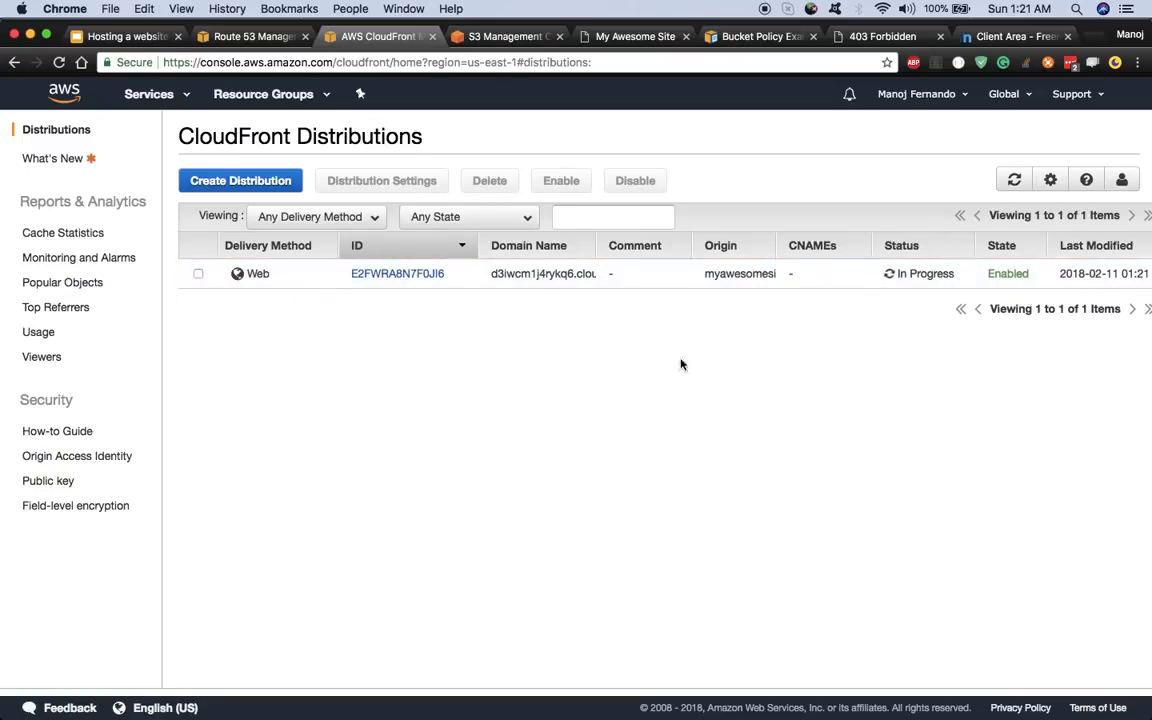
- Open distribution E2FWRA8N7F0JI6's general settings and confirm its alternate domain names are empty
left_click(378, 278)
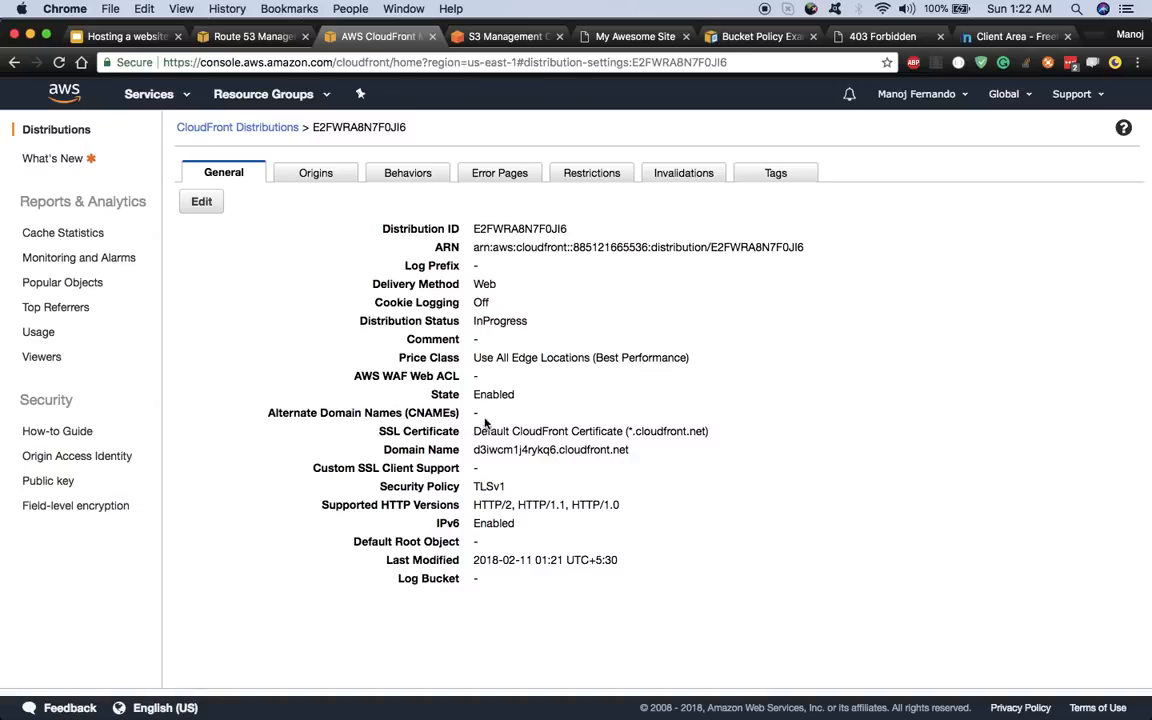
left_click_drag(474, 412, 480, 412)
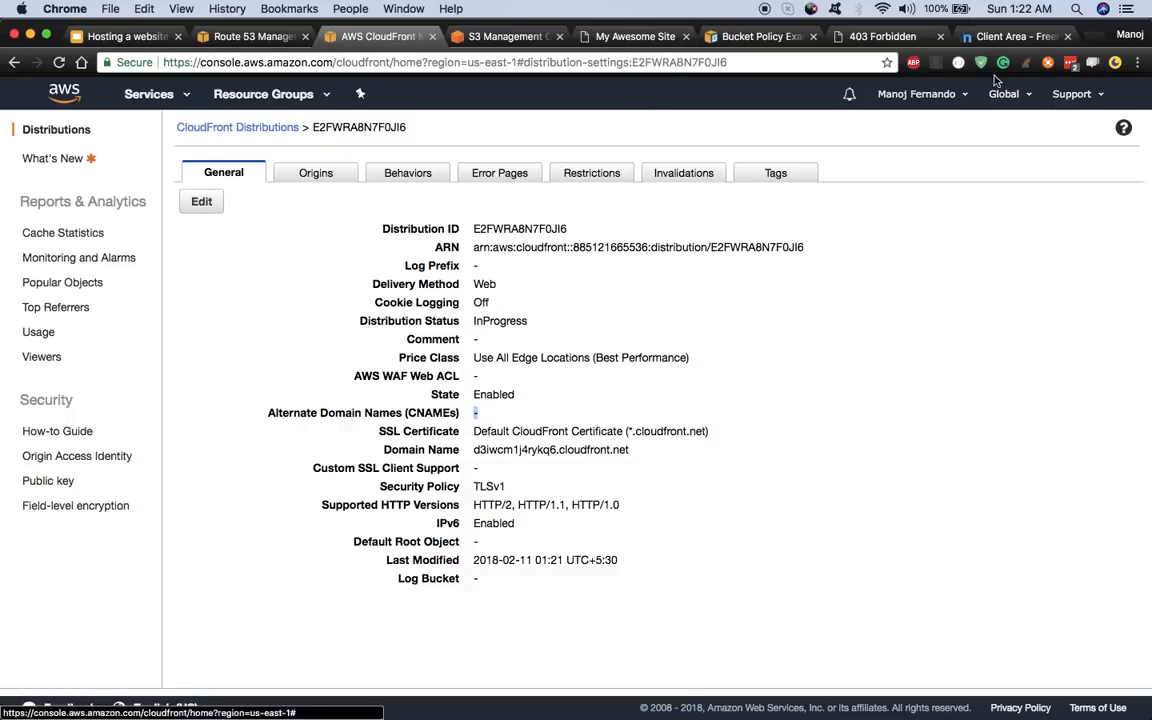
left_click(1005, 36)
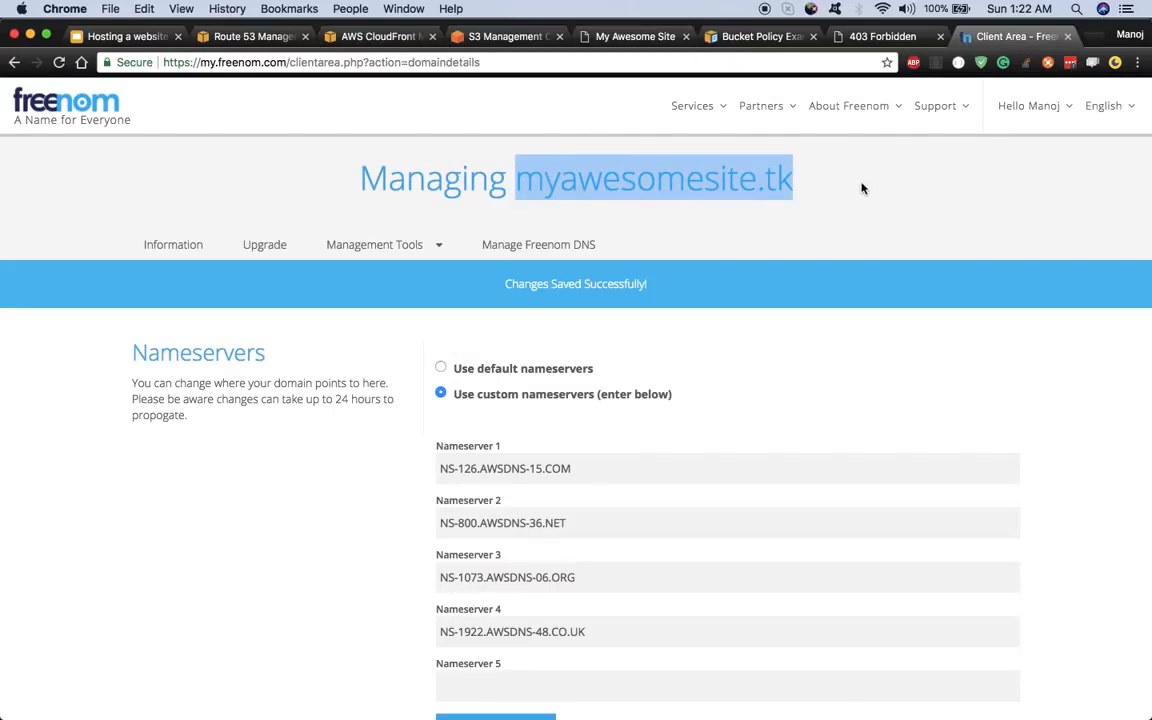
left_click(348, 38)
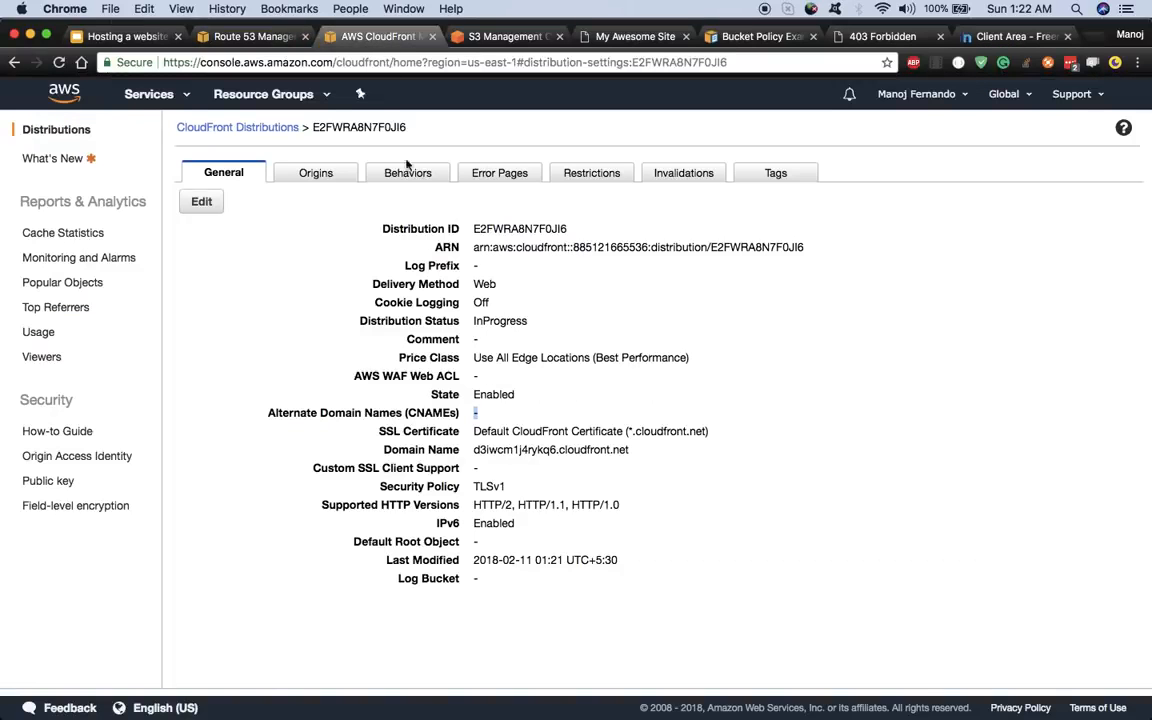
- Edit the distribution and add myawesomesite.tk, copied from Freenom, as its alternate domain name
left_click(203, 203)
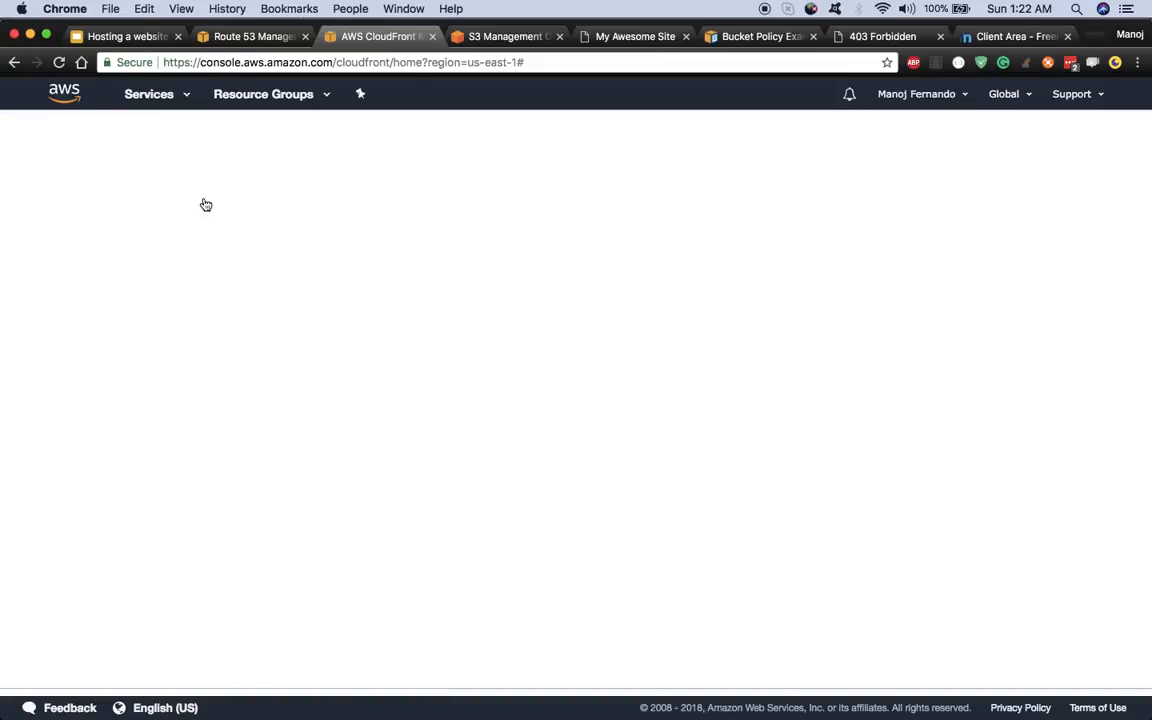
left_click(294, 296)
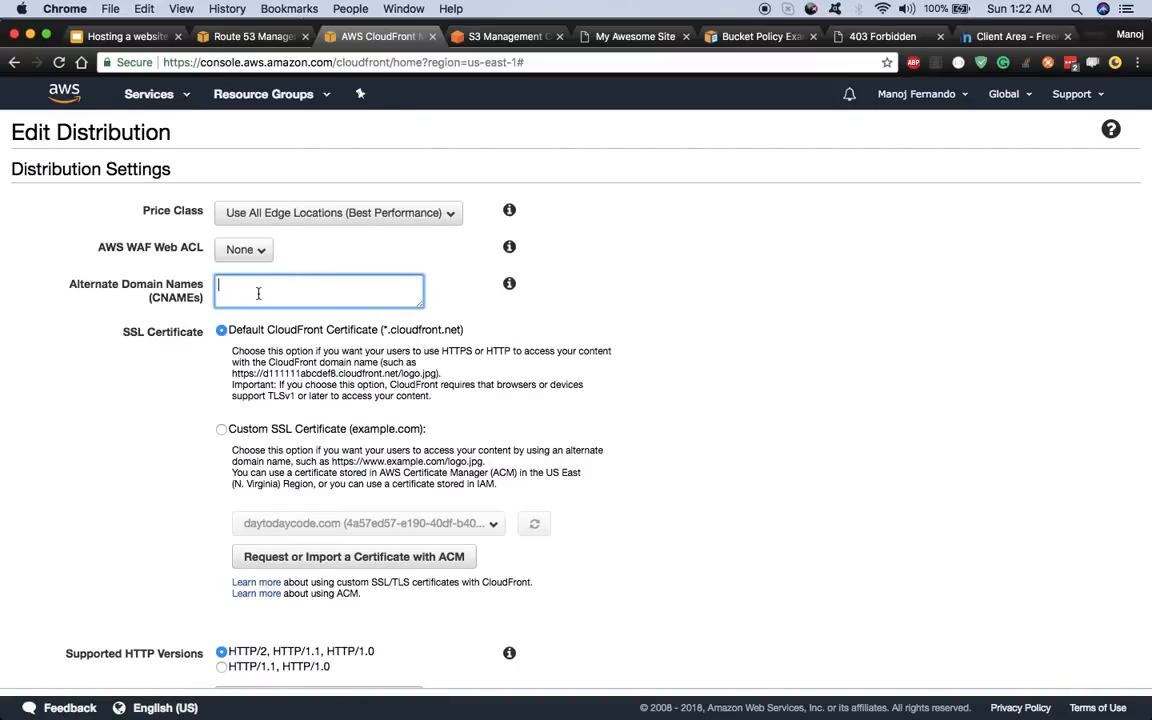
left_click(970, 37)
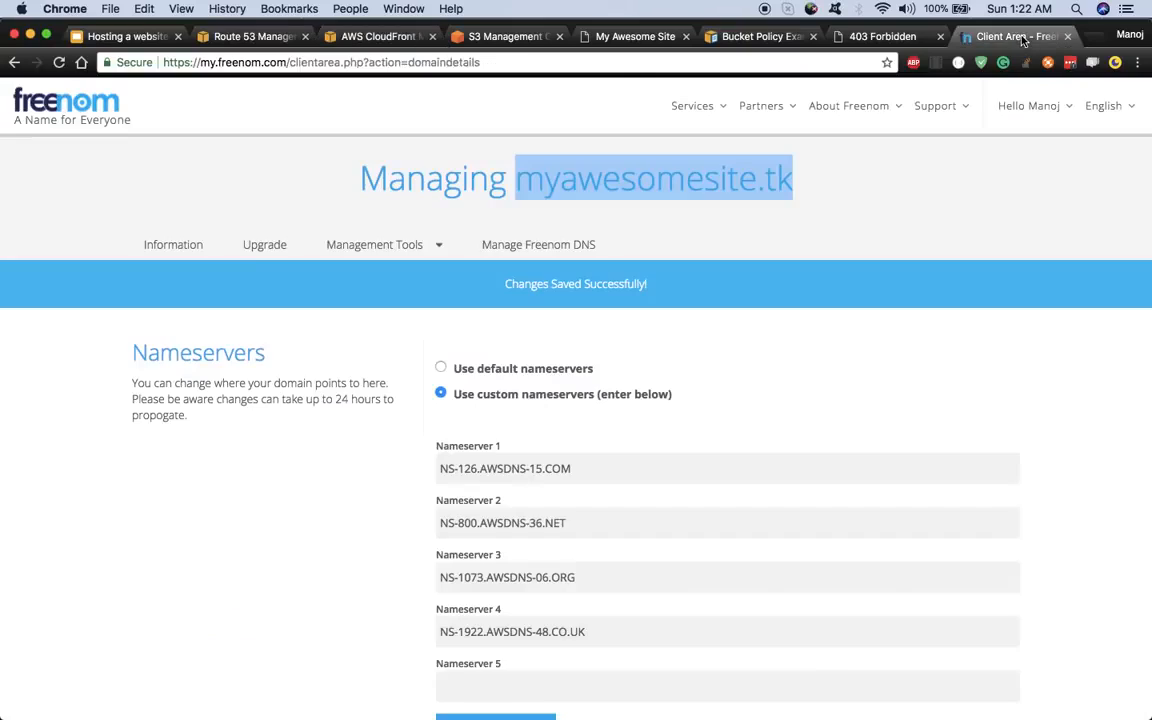
right_click(614, 181)
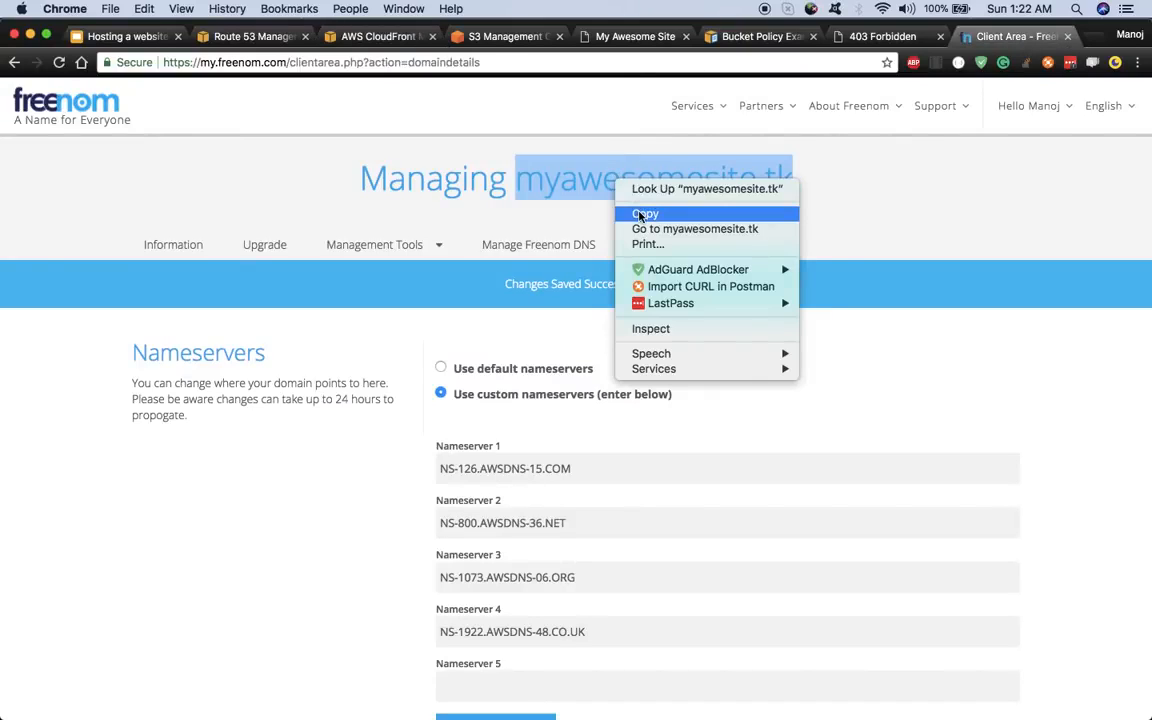
left_click(644, 214)
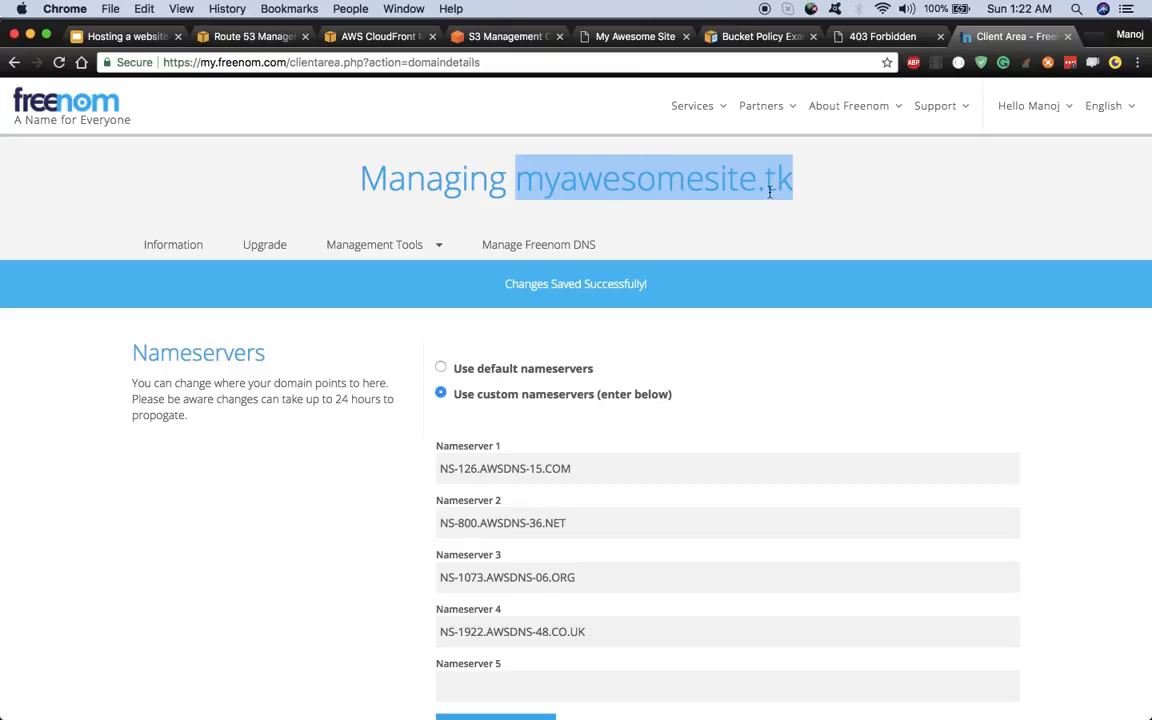
left_click(128, 37)
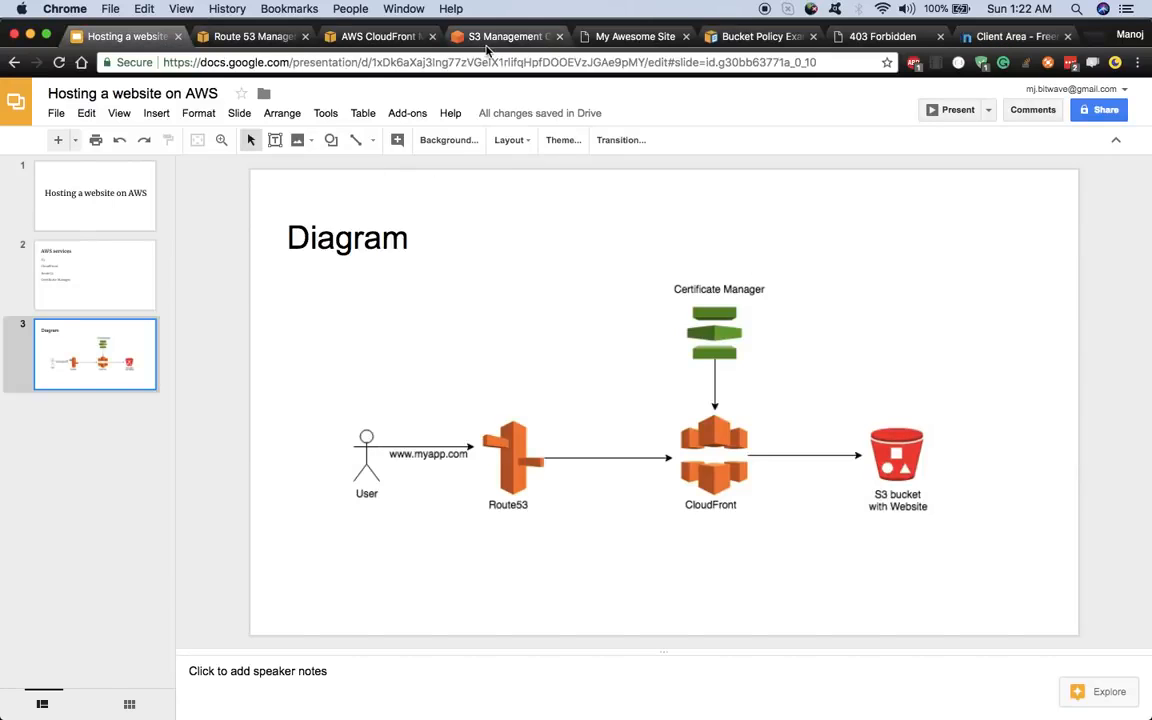
left_click(488, 38)
left_click(375, 36)
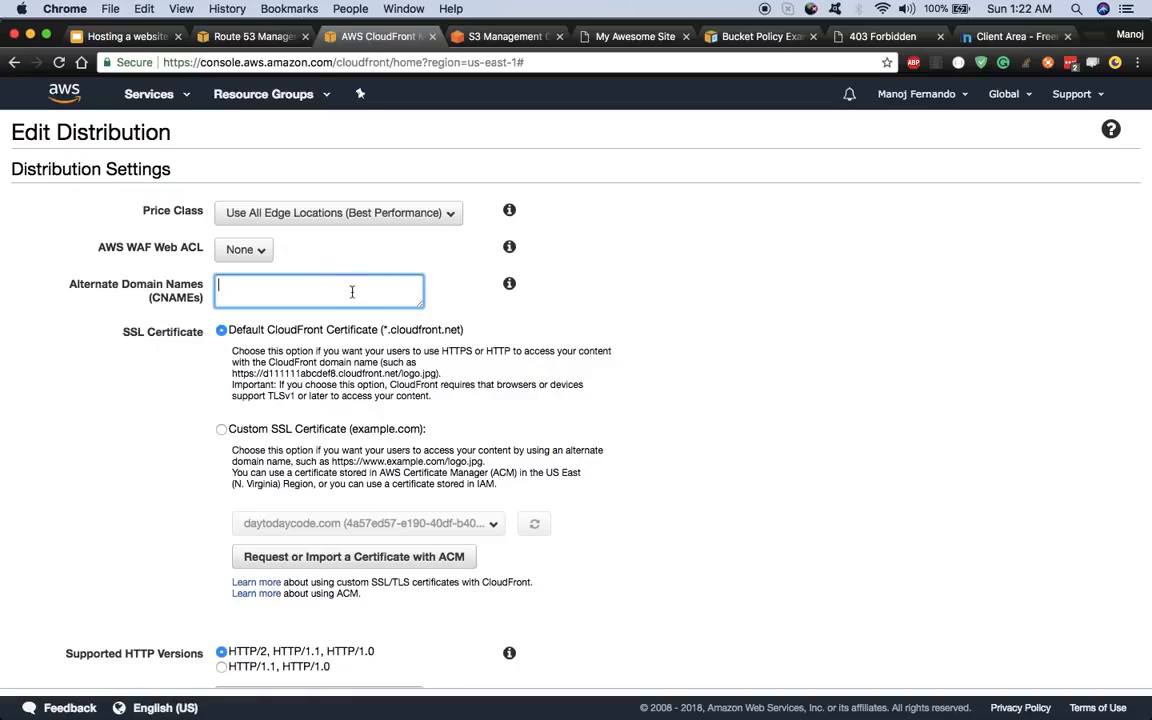
key("super+v")
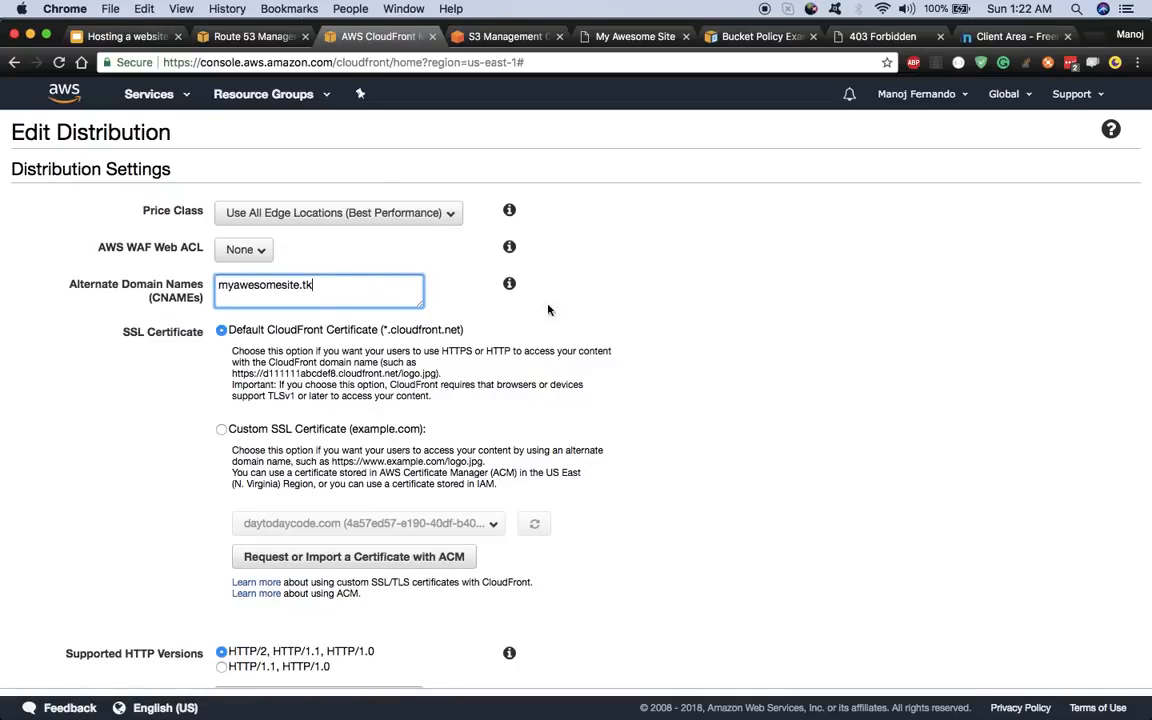
left_click(670, 366)
- Select Custom SSL Certificate for the distribution
scroll(188, 375, "down", 1)
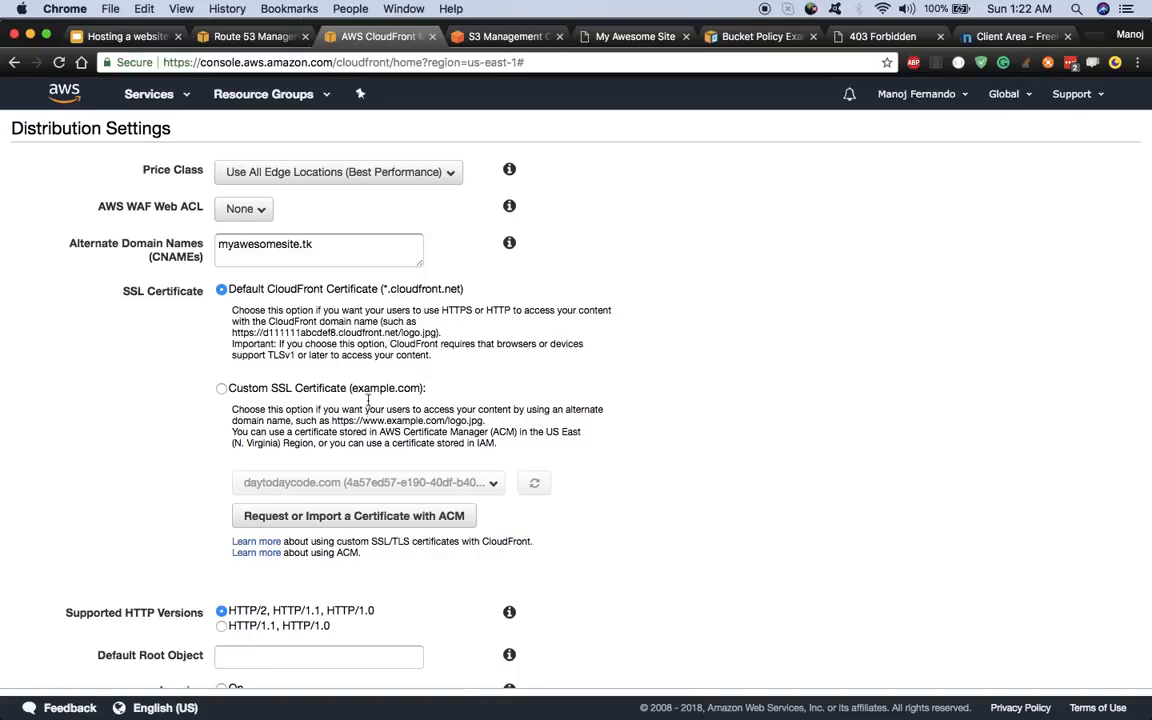
left_click(333, 248)
scroll(127, 456, "down", 2)
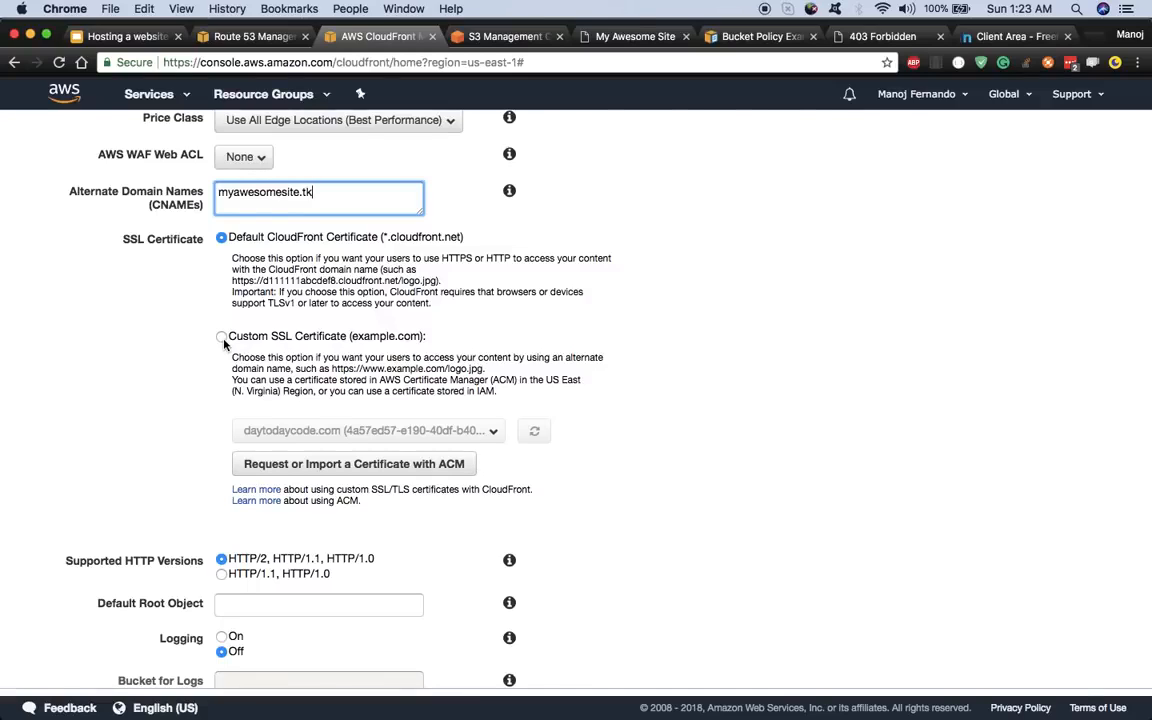
left_click(222, 337)
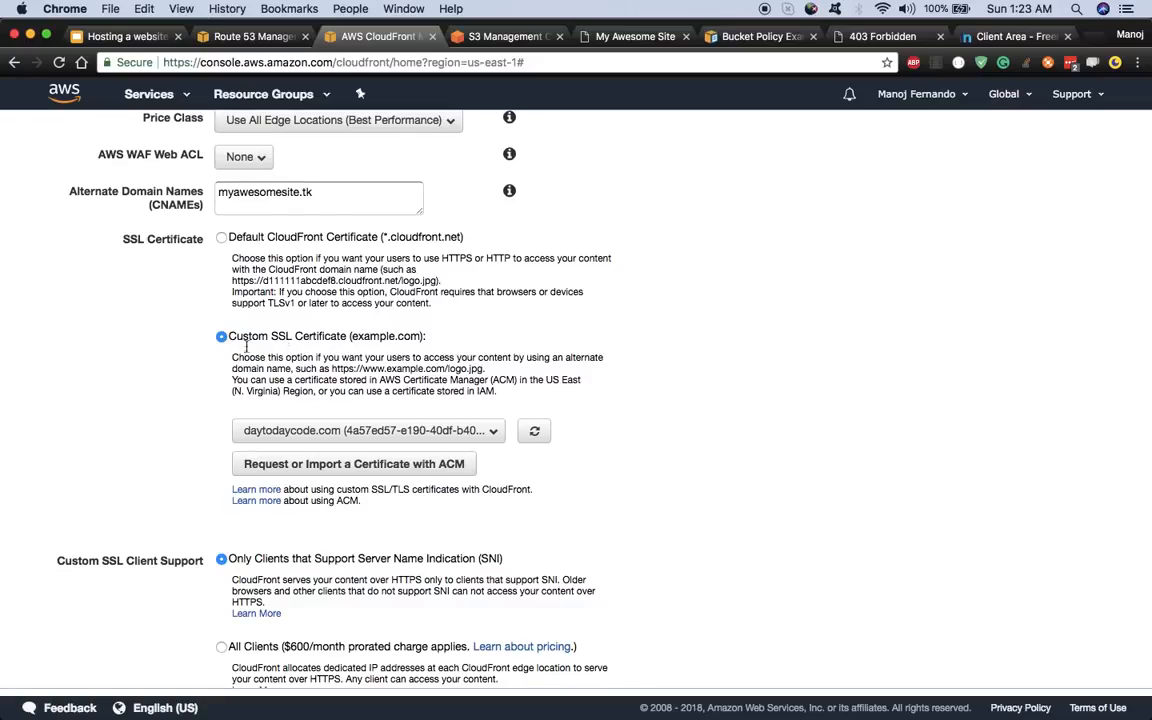
- Request an ACM certificate for myawesomesite.tk using DNS validation and confirm the request
left_click(308, 466)
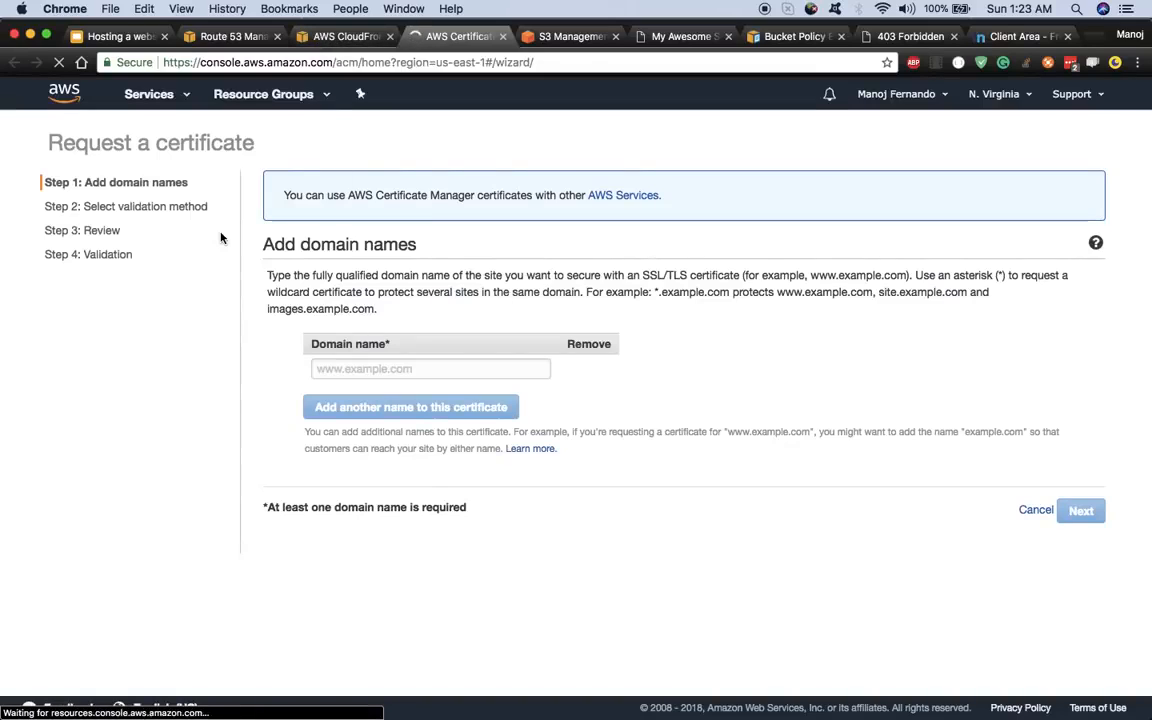
left_click(120, 36)
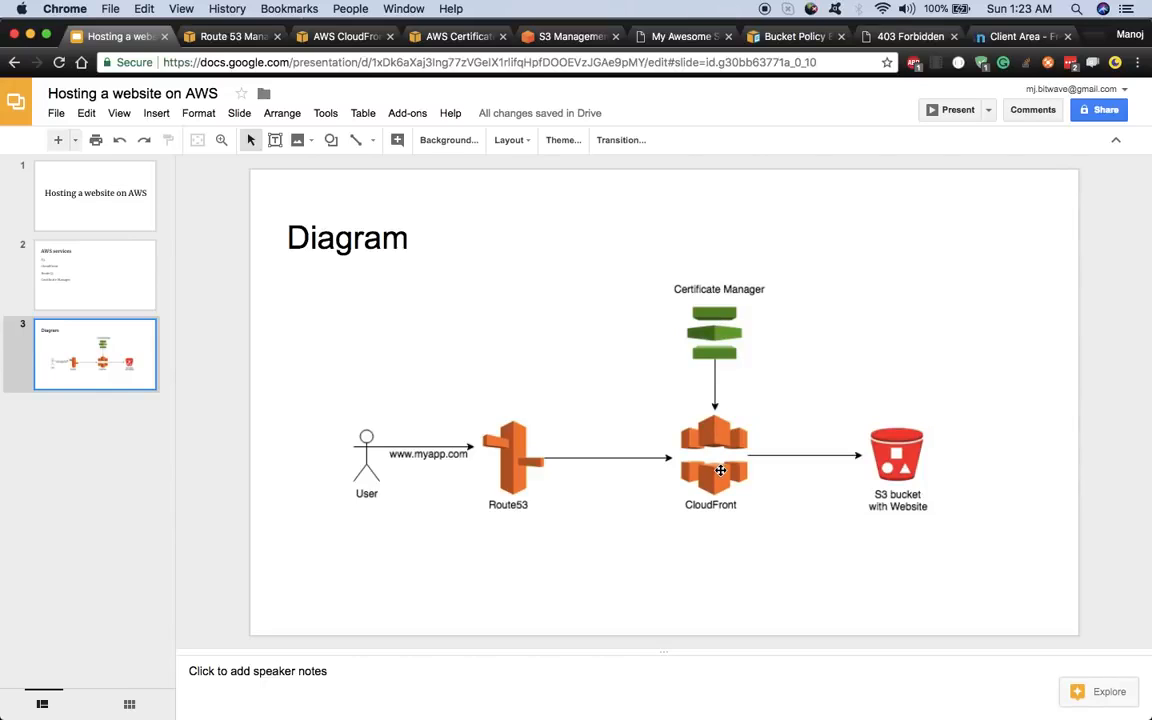
left_click(340, 36)
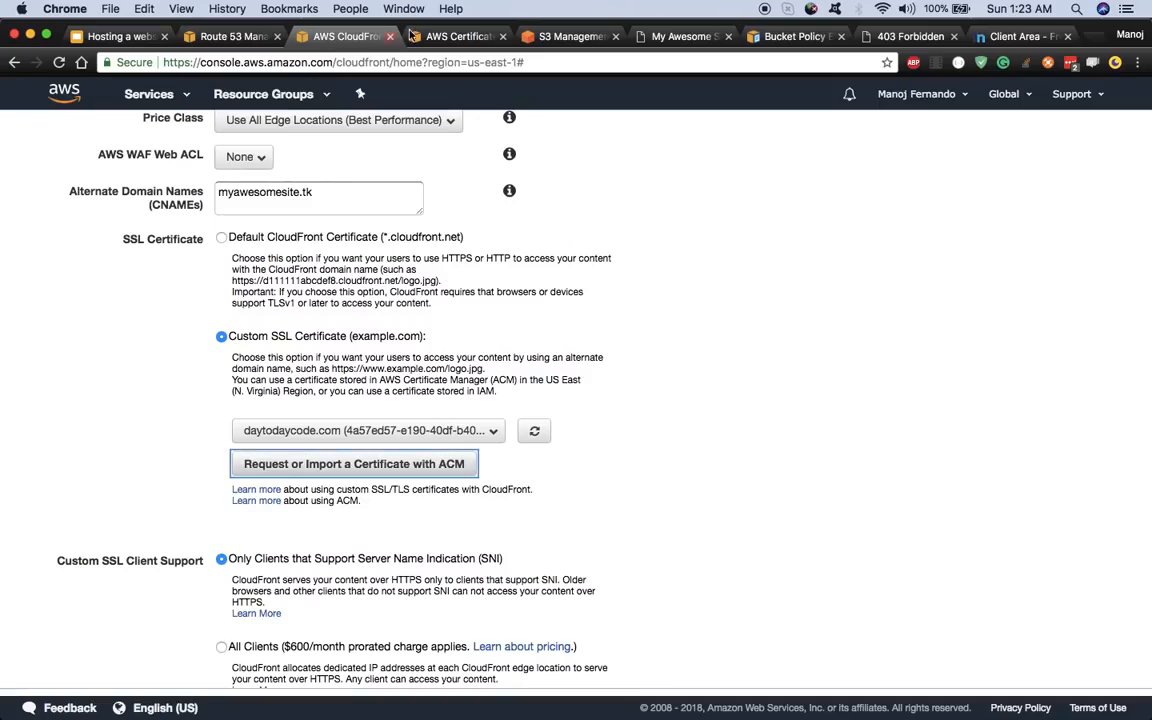
left_click(412, 36)
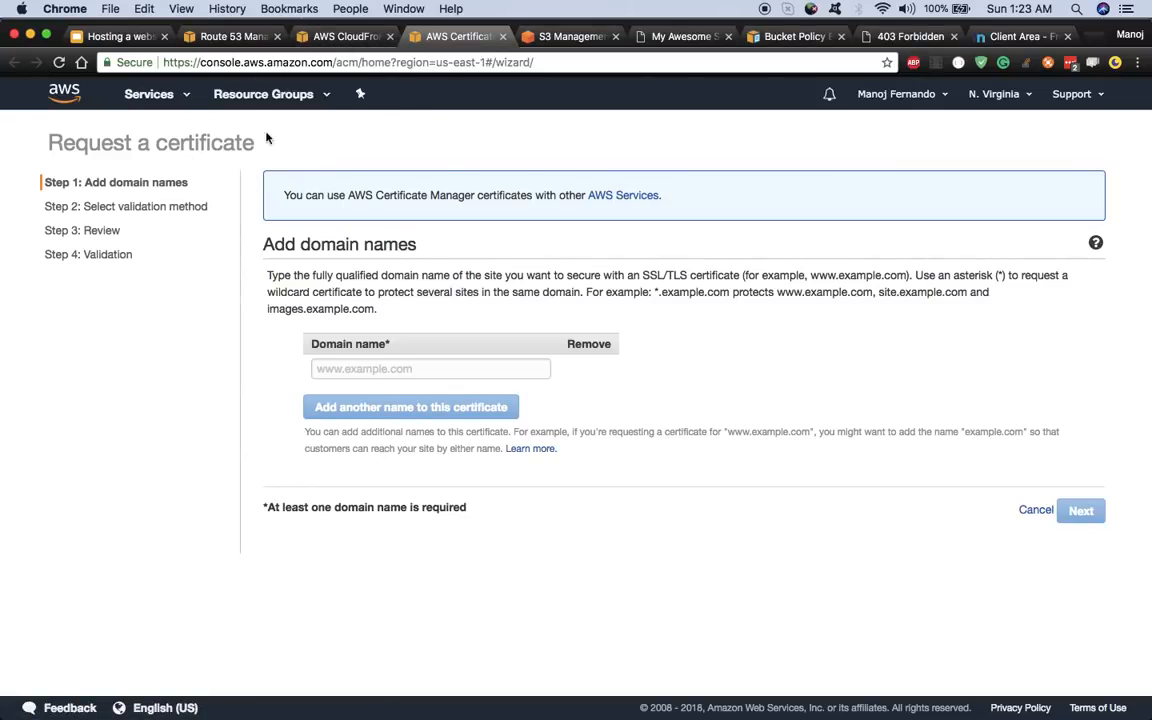
left_click(353, 368)
key("super+v")
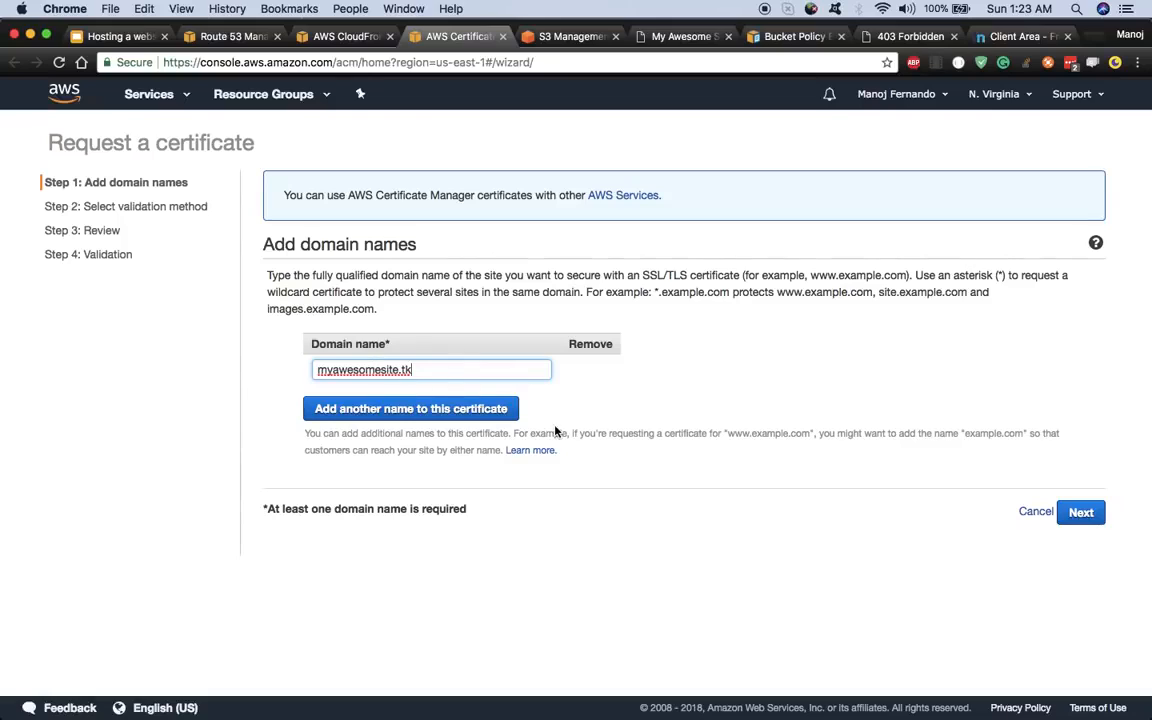
left_click(606, 419)
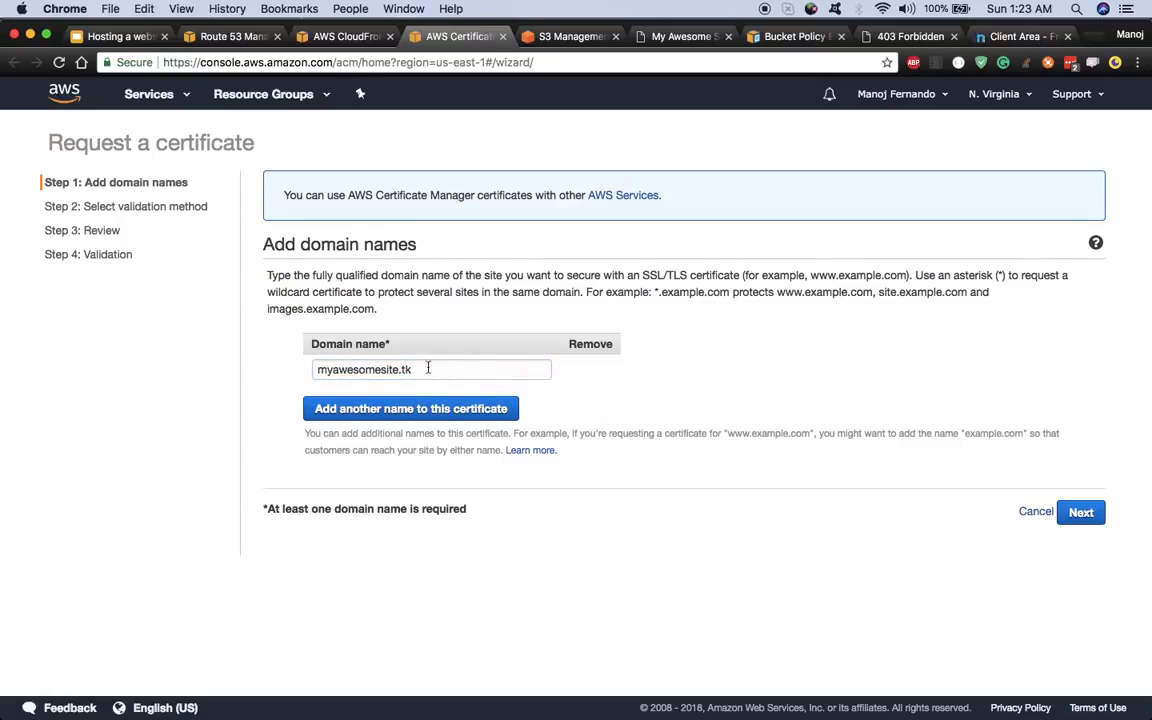
left_click(1100, 514)
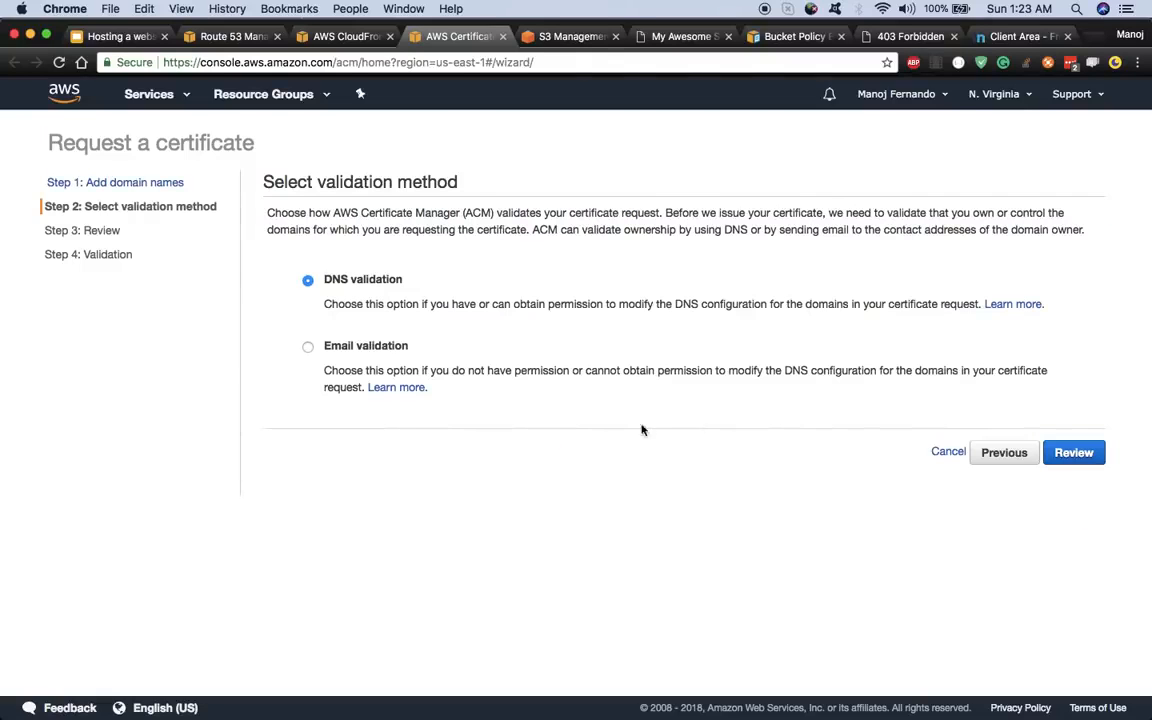
left_click(1097, 453)
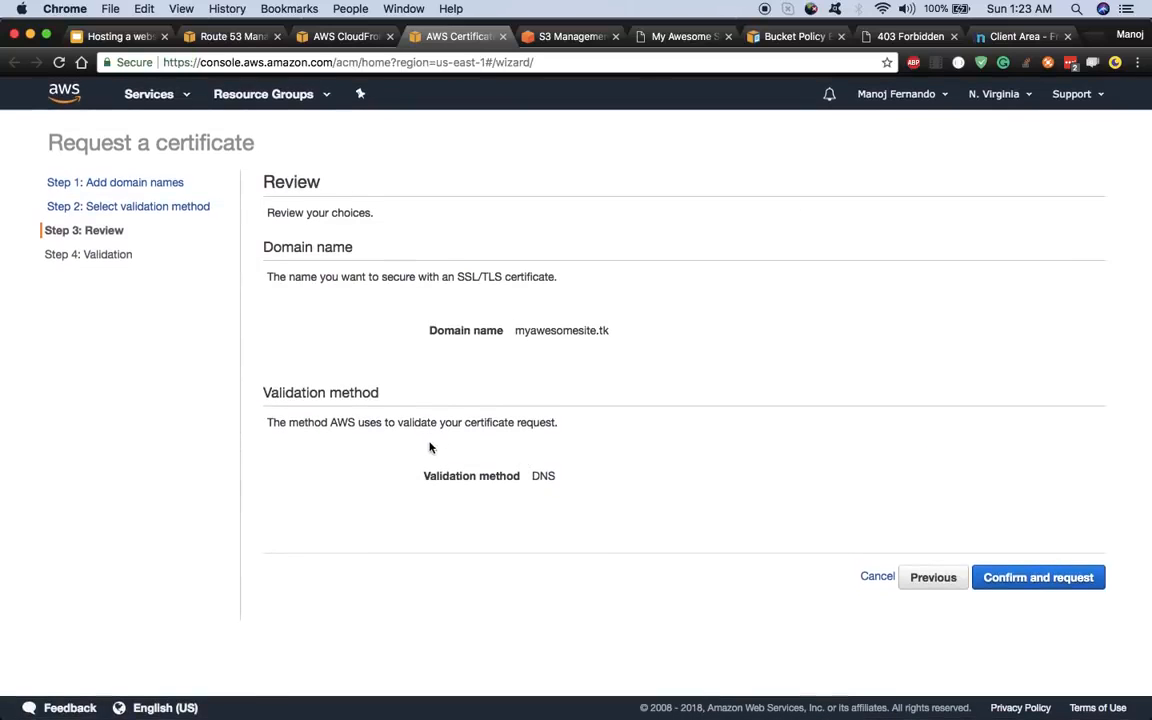
left_click(1045, 577)
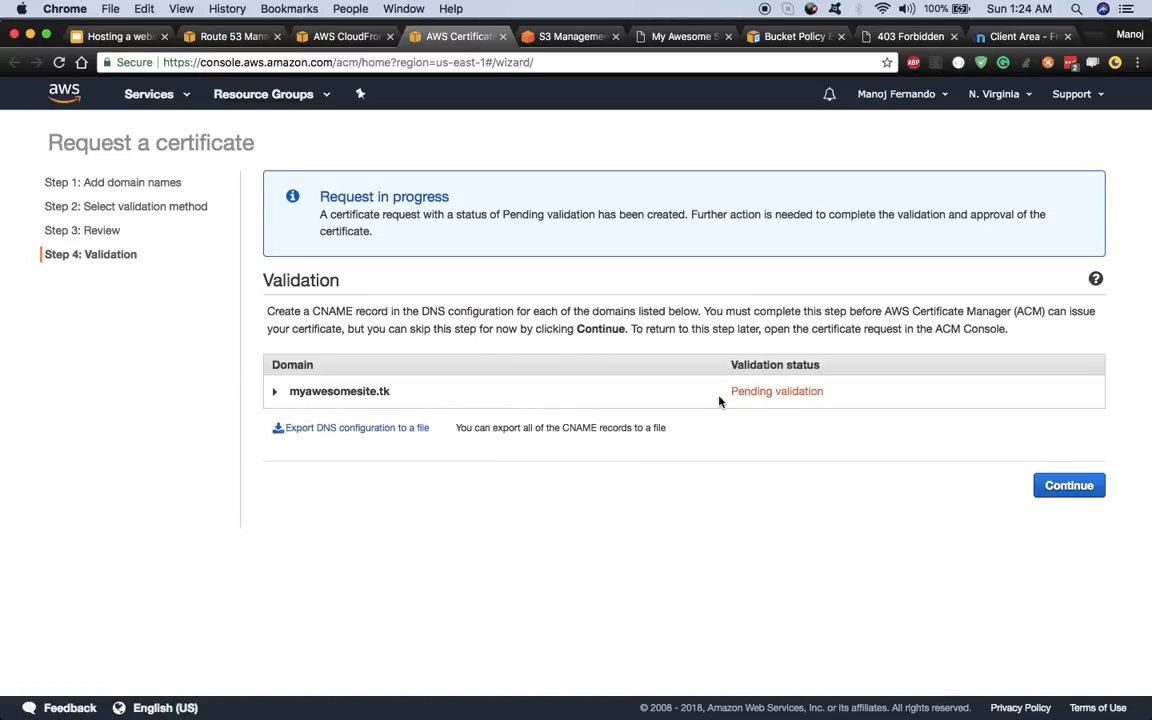
- Create the certificate's validation CNAME record in Route 53 from the ACM request page
left_click(274, 392)
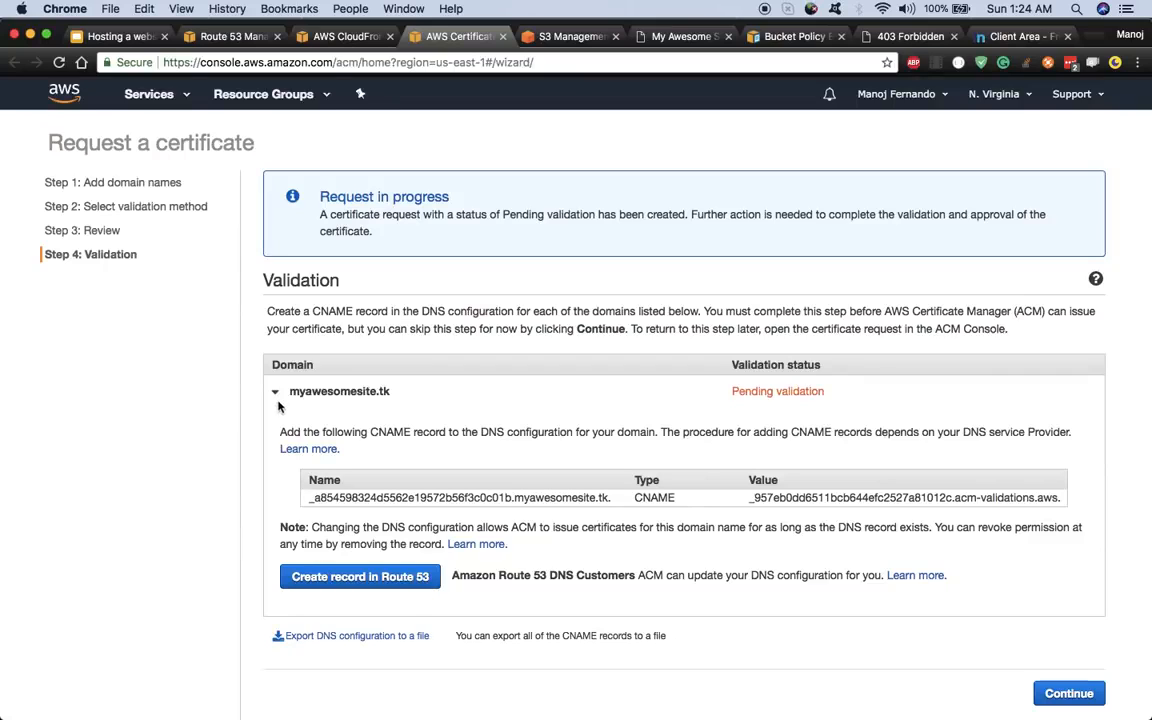
scroll(343, 462, "down", 1)
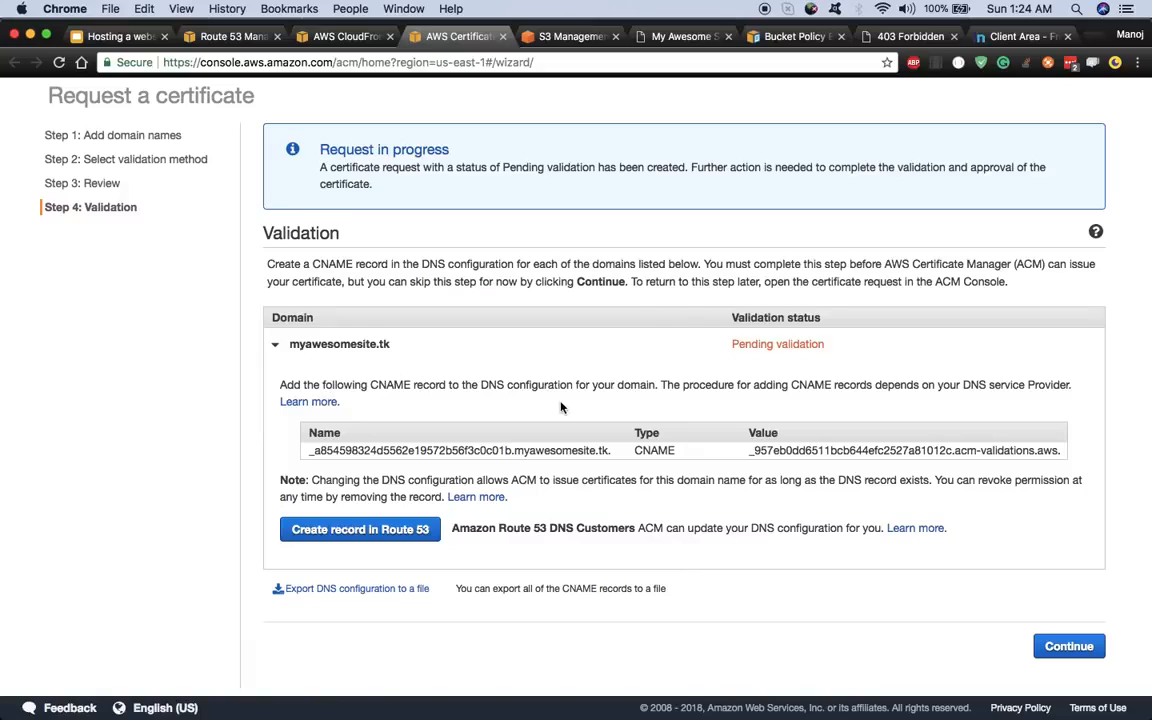
left_click(428, 450)
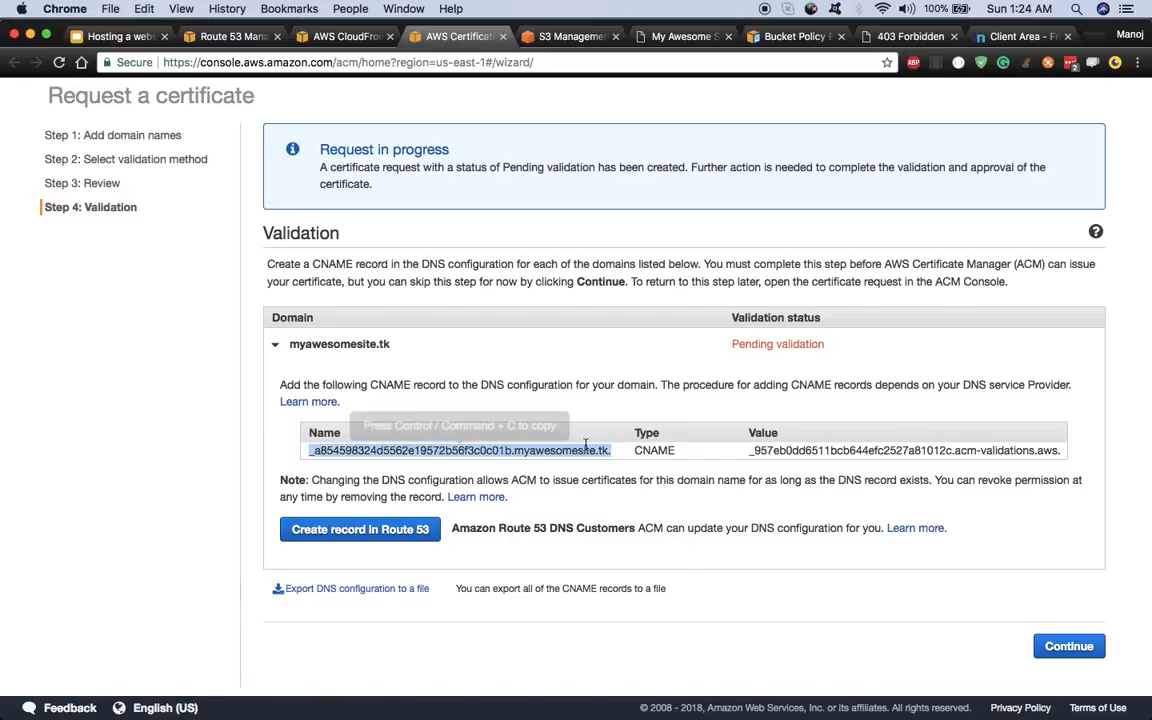
left_click(440, 450)
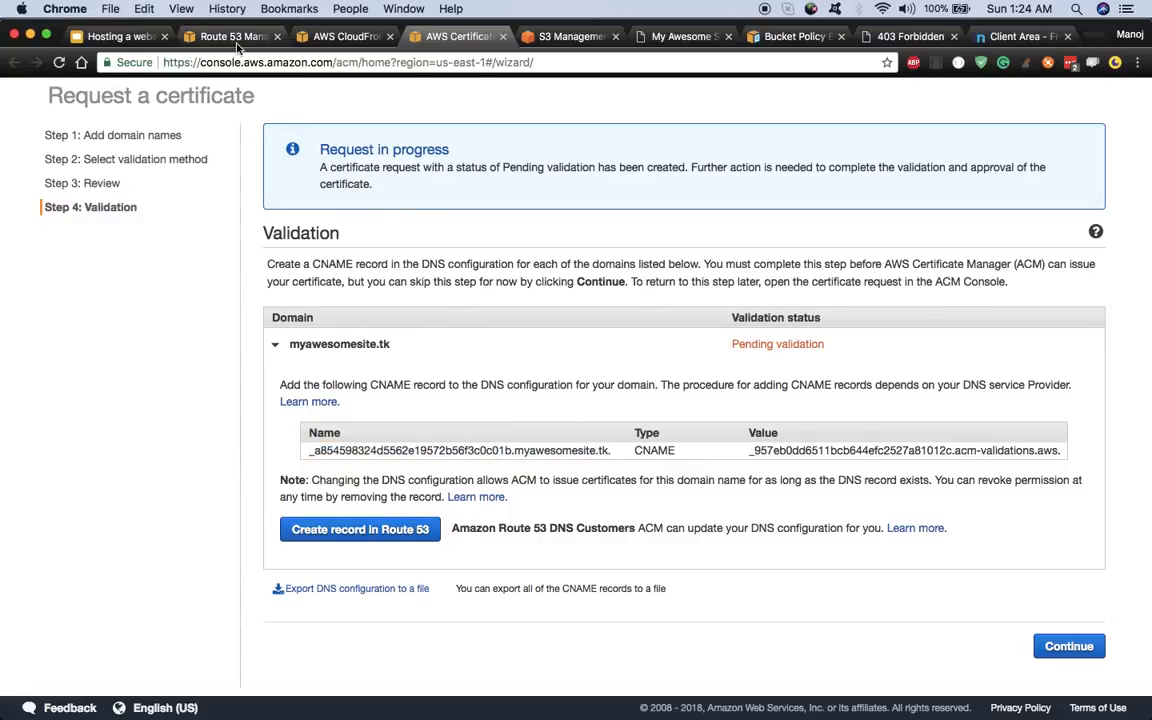
left_click(370, 450)
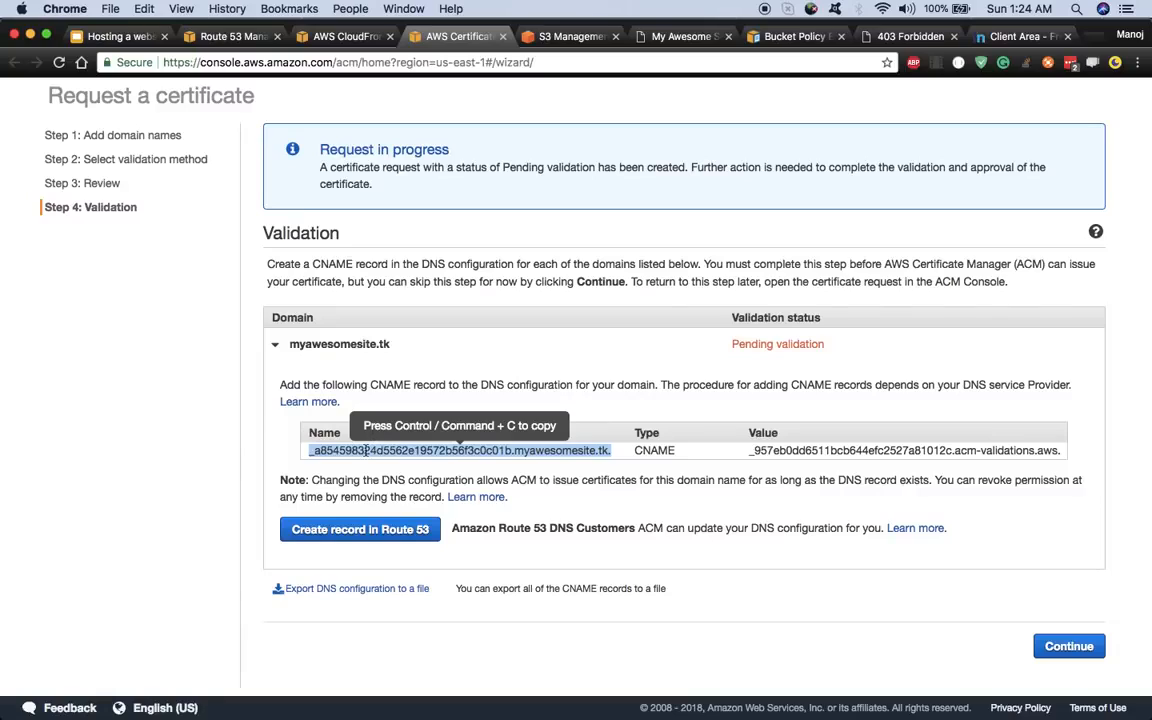
left_click(342, 538)
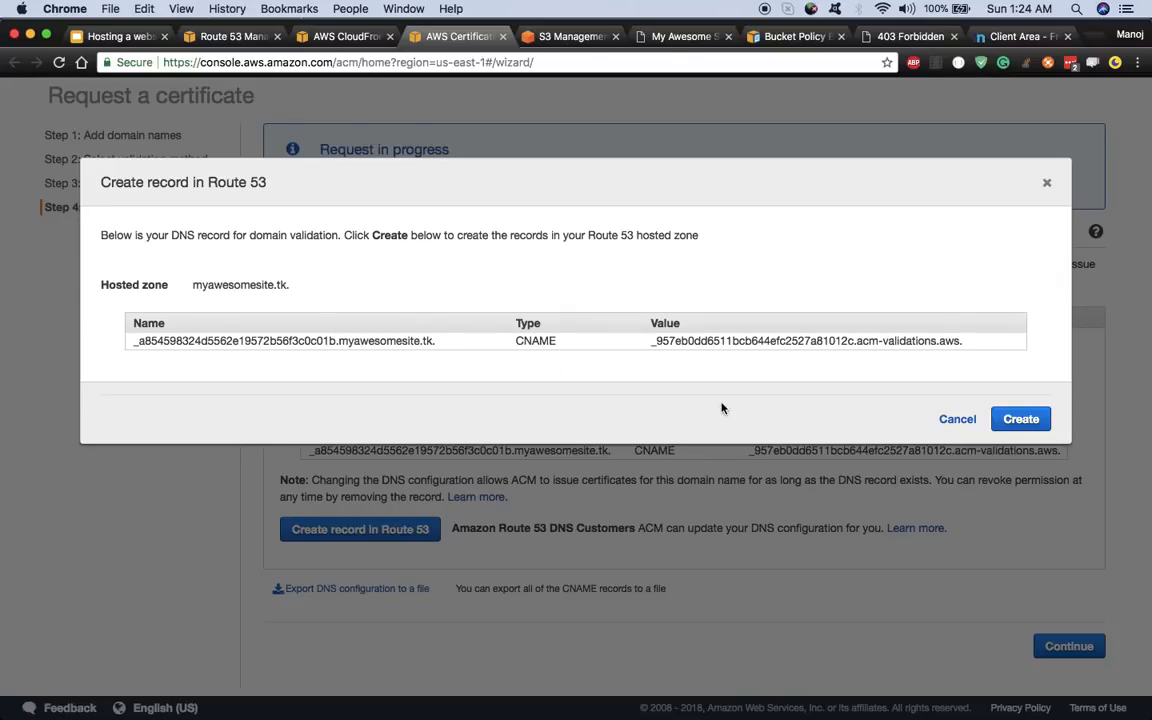
left_click(1017, 424)
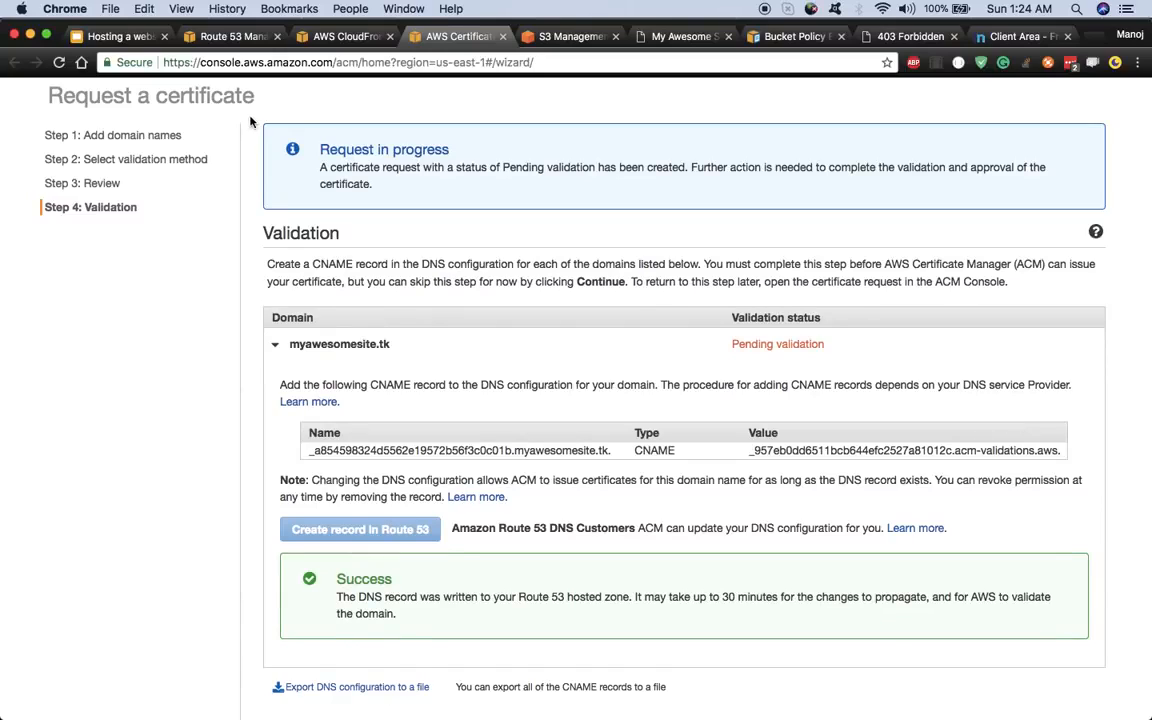
- Refresh the myawesomesite.tk hosted zone and check the new CNAME validation record
left_click(230, 36)
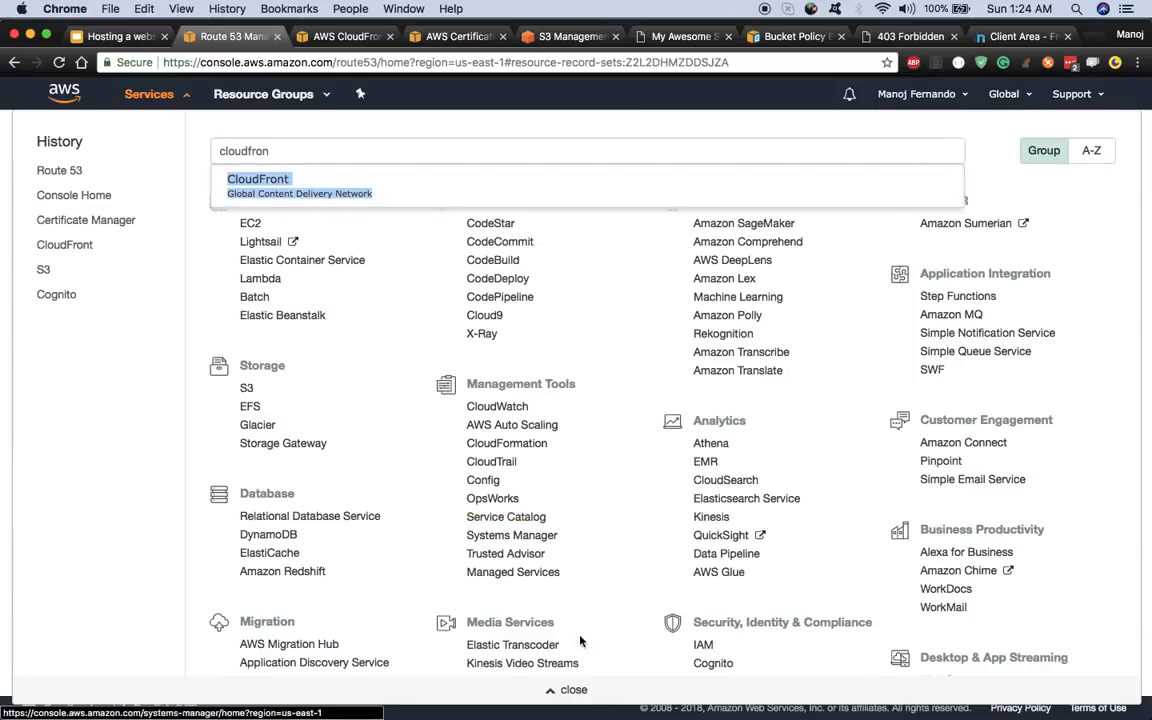
left_click(576, 689)
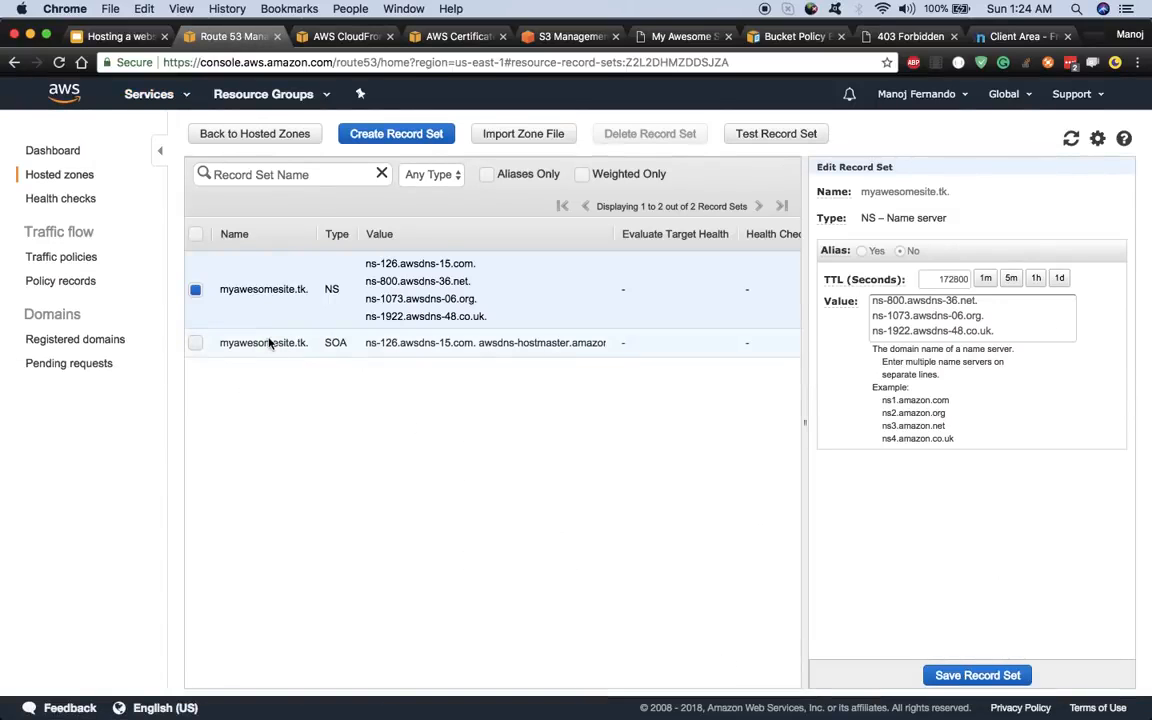
left_click(1070, 138)
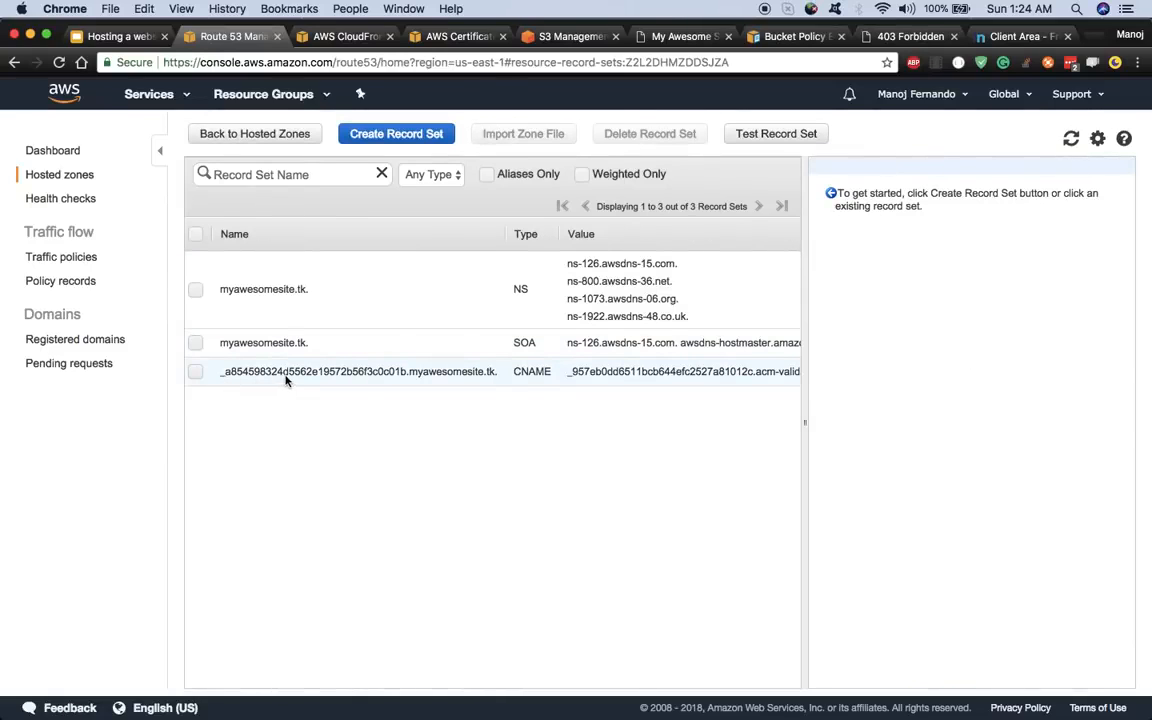
left_click(342, 375)
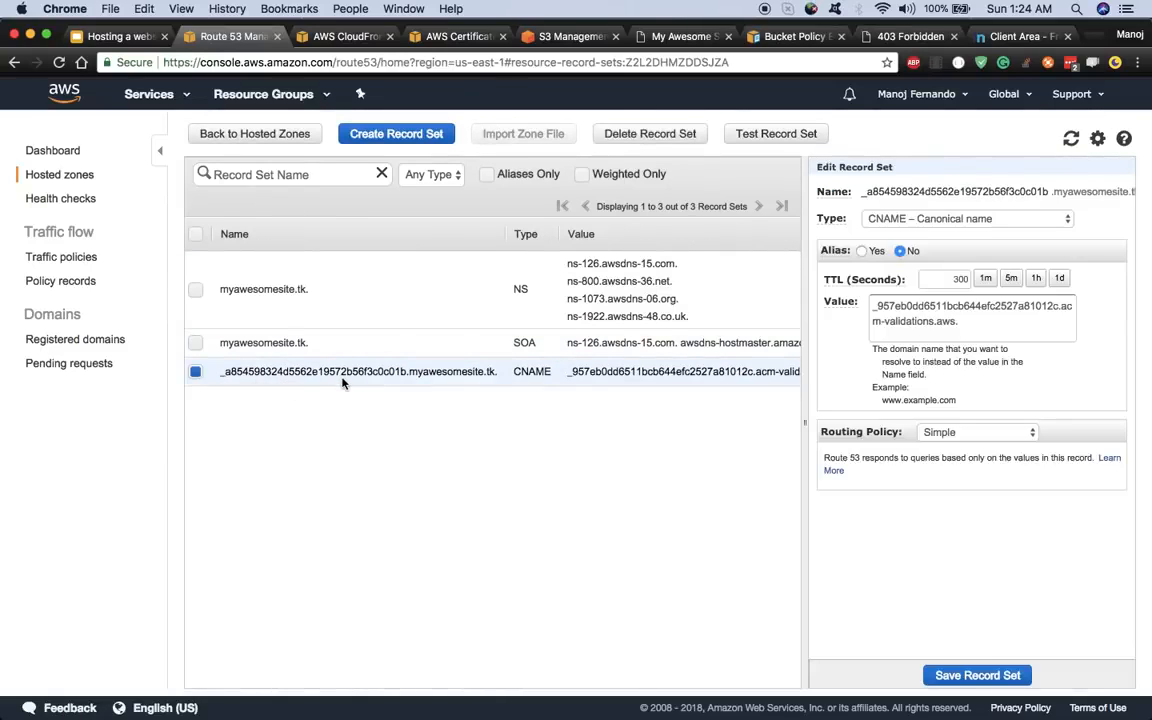
left_click(195, 371)
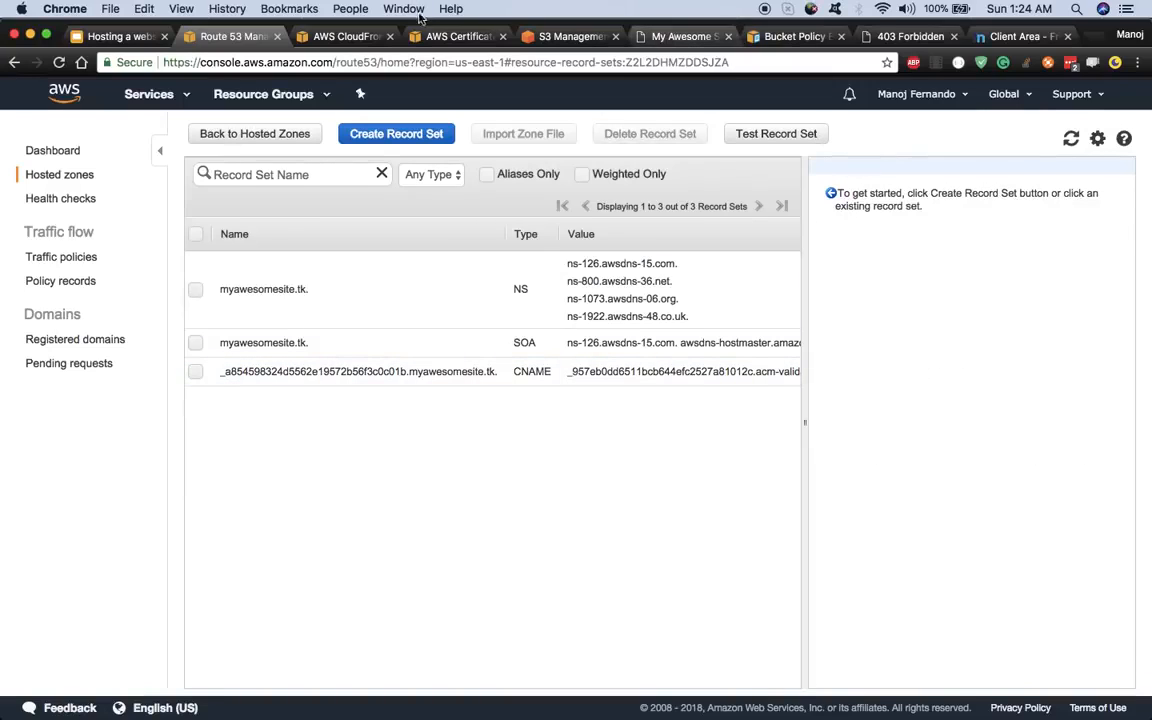
- Complete the certificate request wizard with Continue
left_click(447, 38)
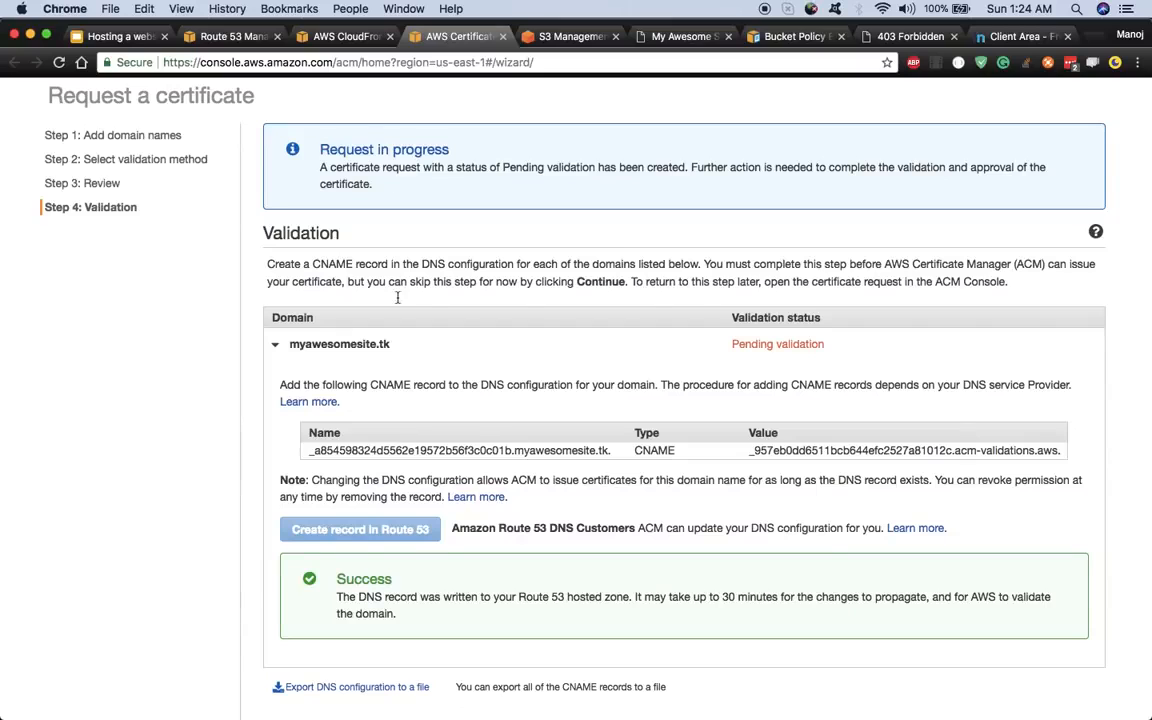
scroll(404, 540, "down", 2)
scroll(404, 540, "up", 3)
scroll(404, 540, "down", 1)
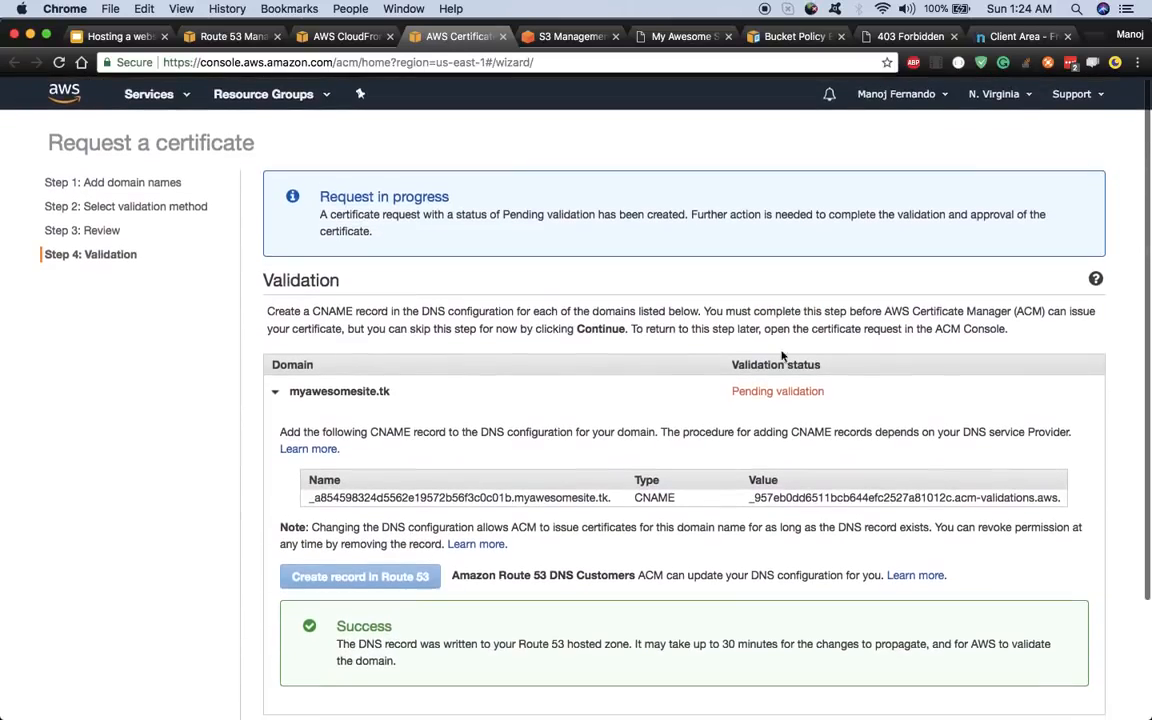
scroll(487, 488, "down", 1)
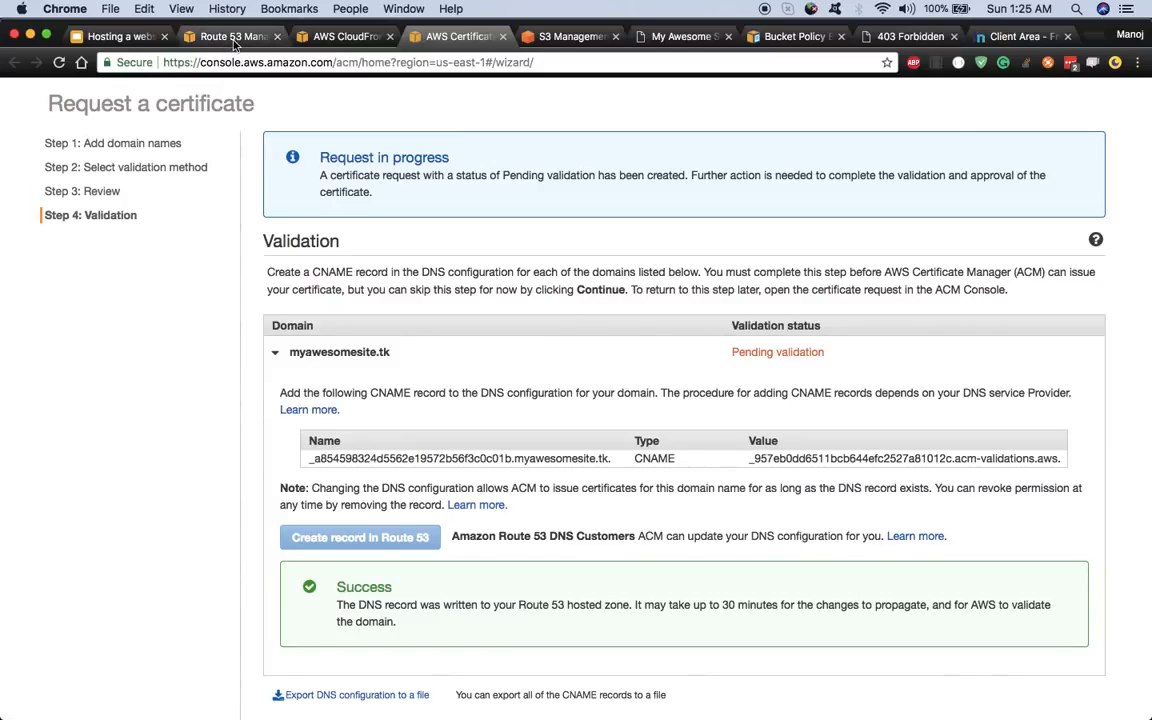
scroll(944, 193, "up", 1)
scroll(818, 432, "down", 3)
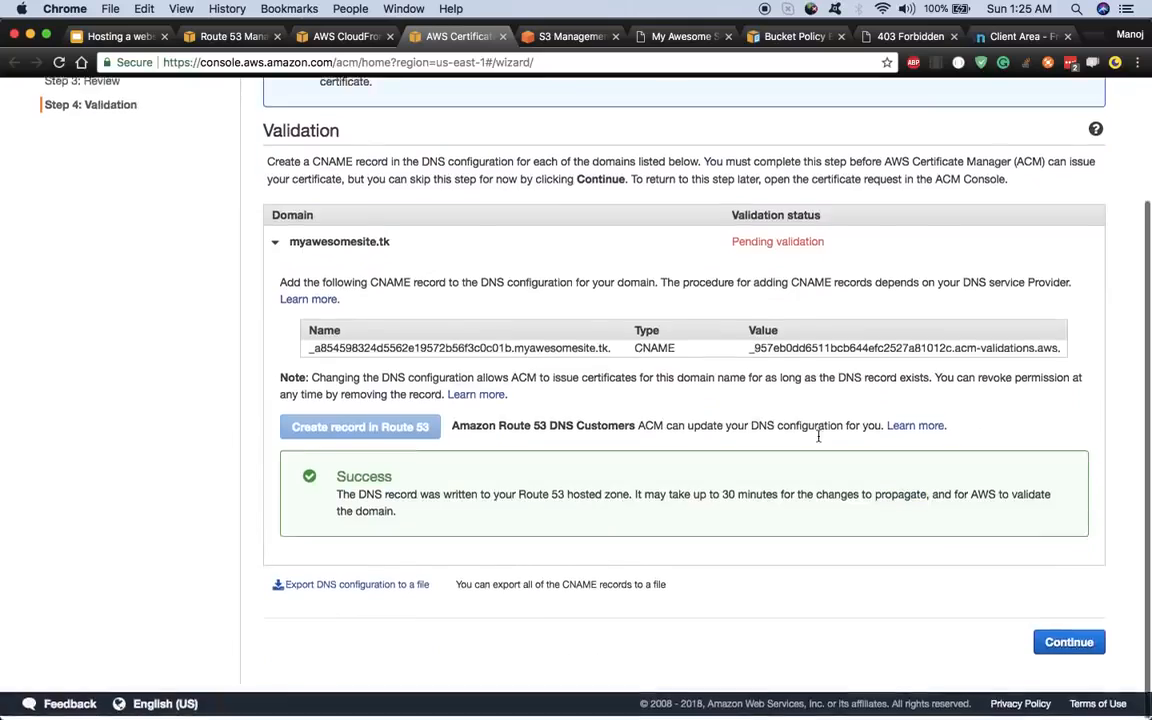
left_click(1076, 648)
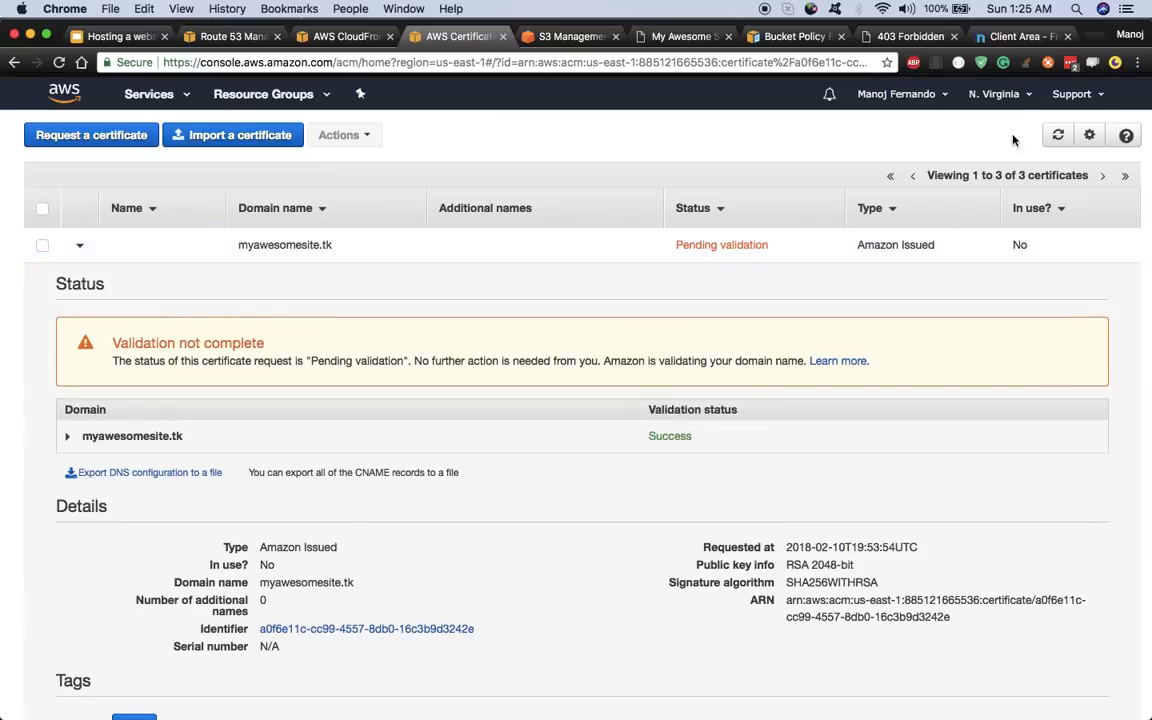
- Refresh until the myawesomesite.tk certificate reads Issued with validation status Success
left_click(1058, 135)
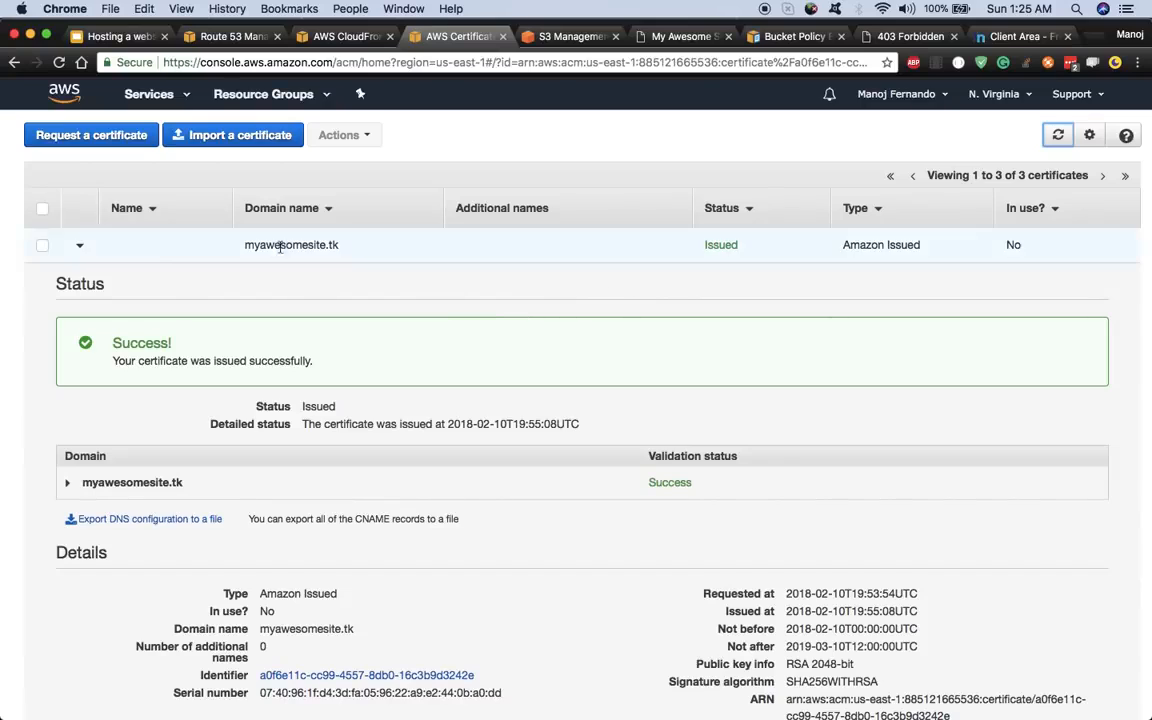
left_click(79, 245)
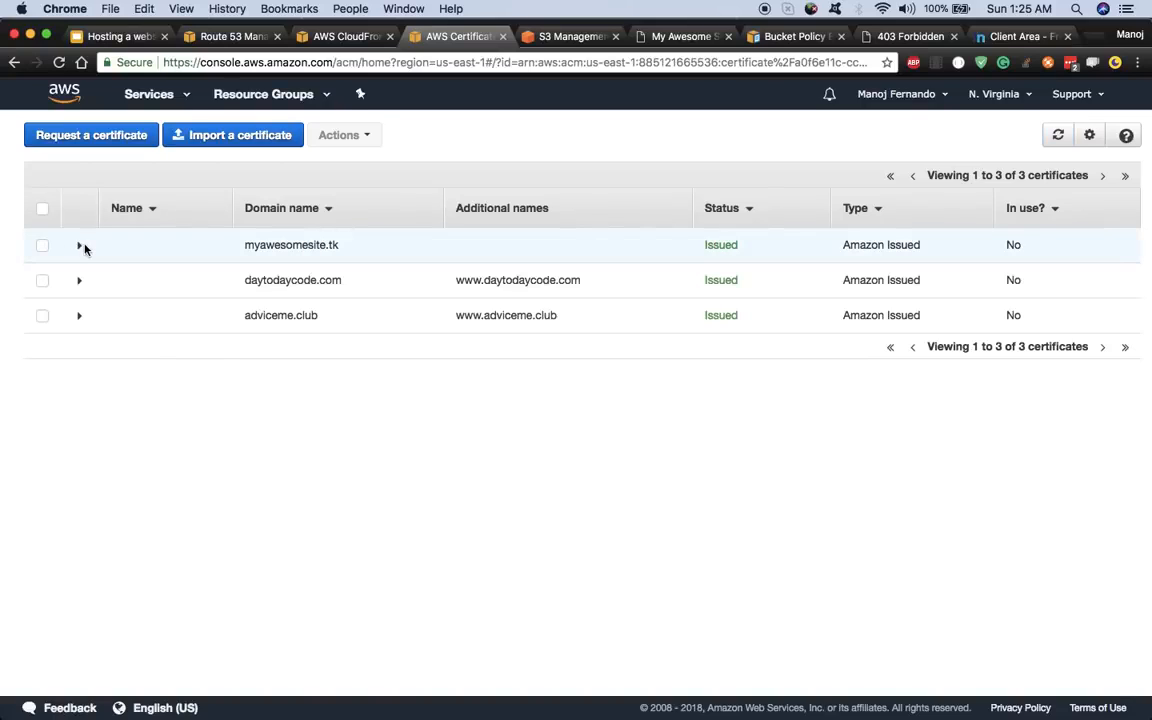
left_click(79, 247)
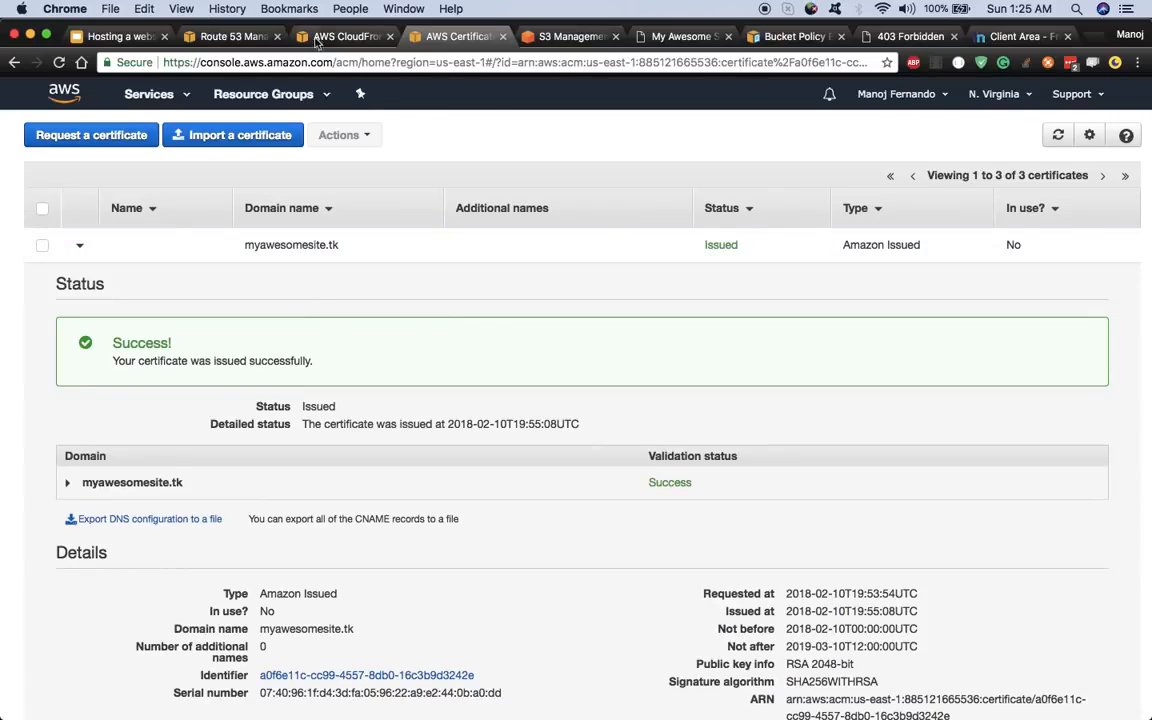
scroll(480, 100, "down", 1)
scroll(465, 110, "up", 1)
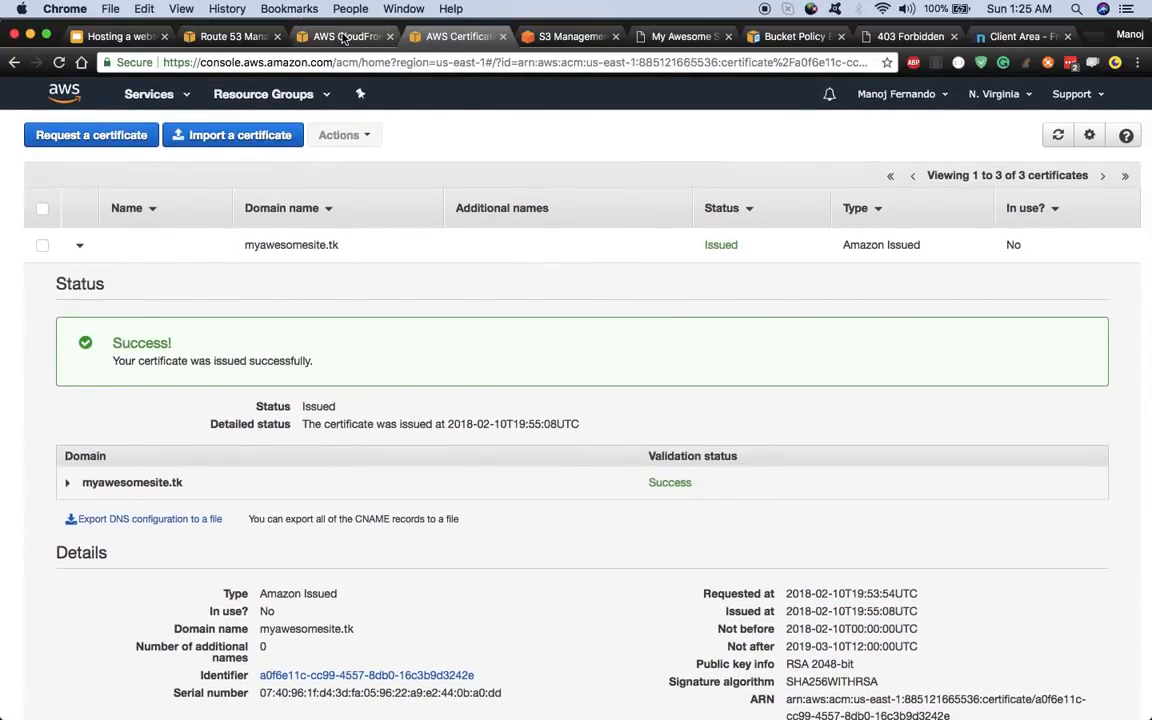
- Pick the myawesomesite.tk certificate as the distribution's custom SSL certificate and save with Yes, Edit
left_click(340, 37)
scroll(418, 271, "up", 2)
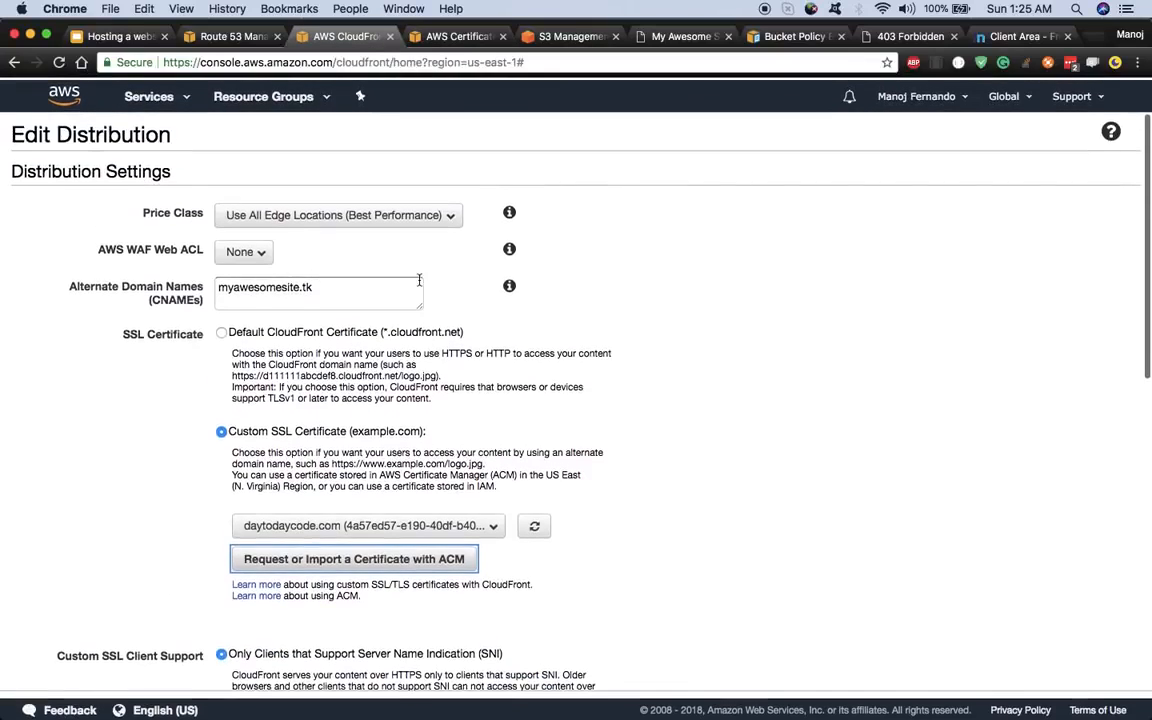
scroll(420, 340, "down", 3)
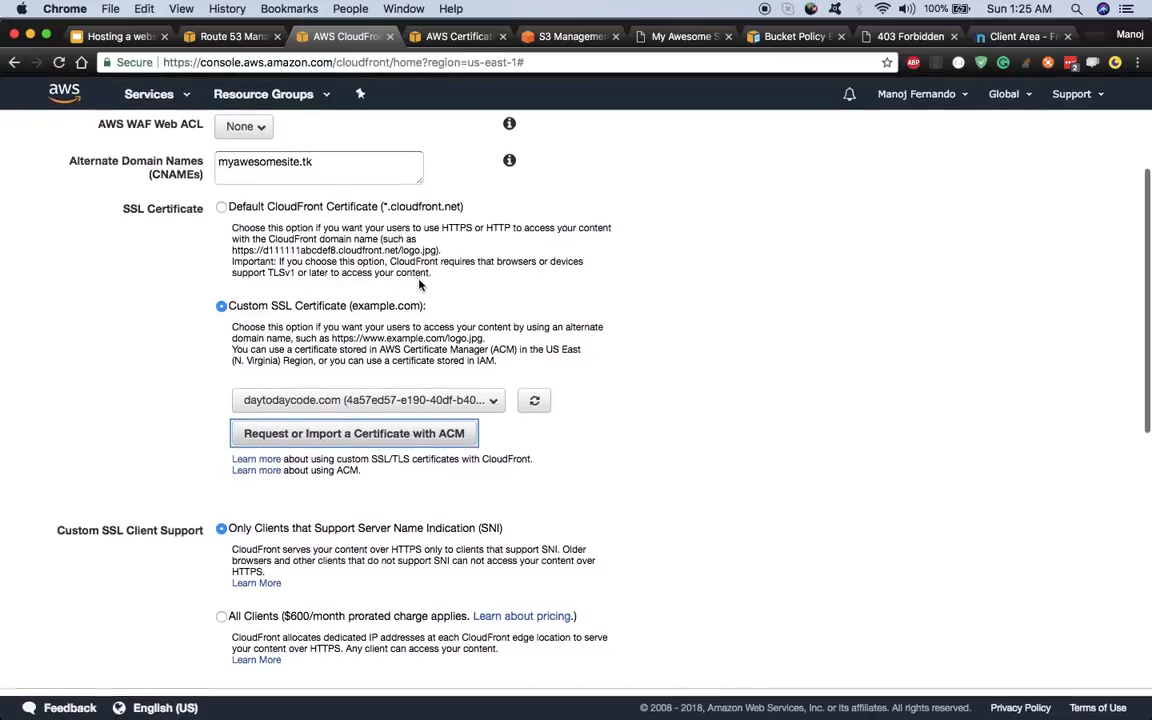
left_click(533, 401)
left_click(487, 401)
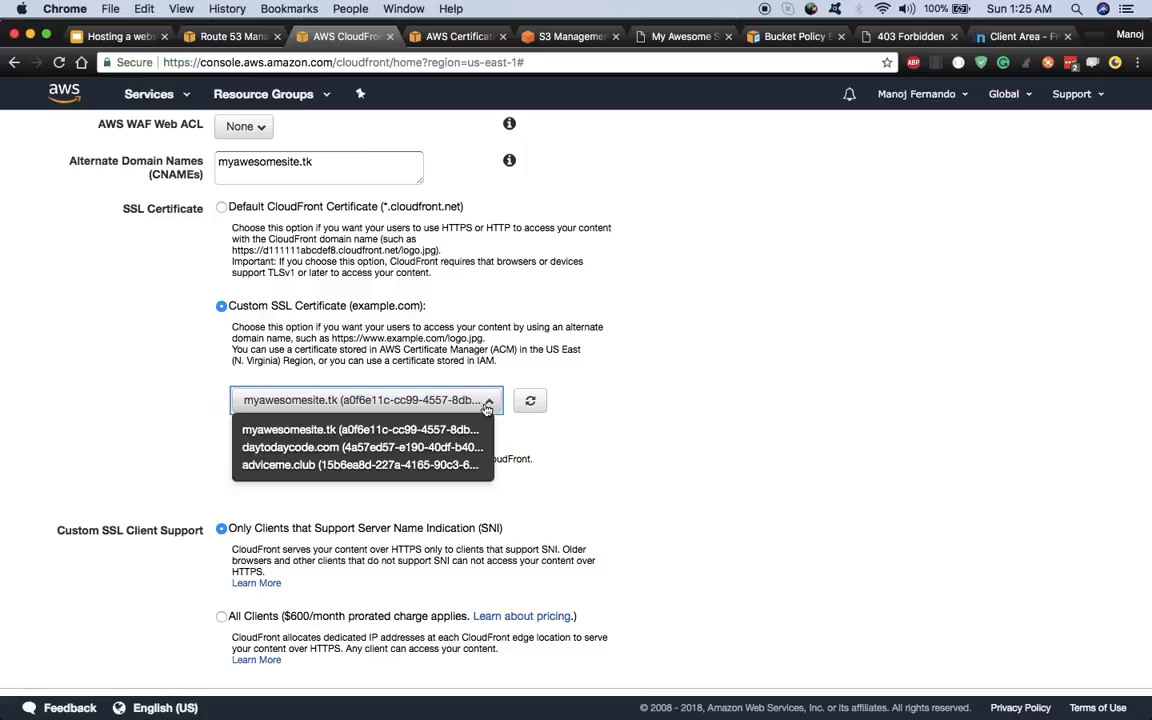
left_click(316, 430)
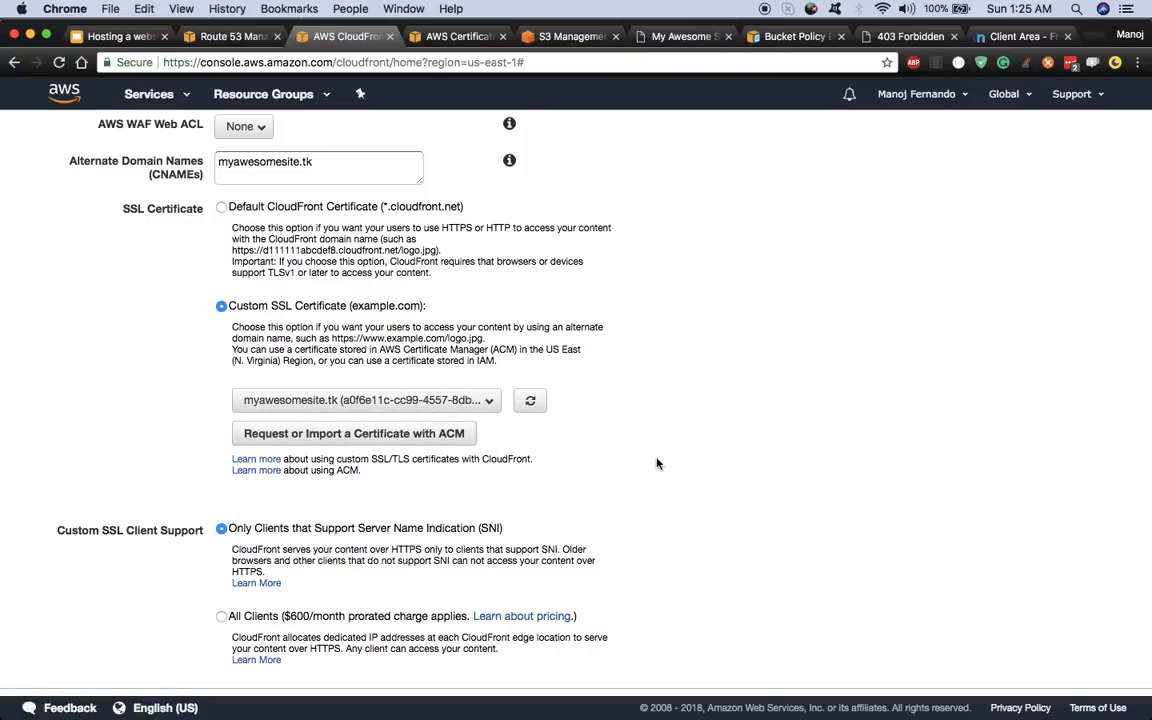
scroll(660, 460, "down", 10)
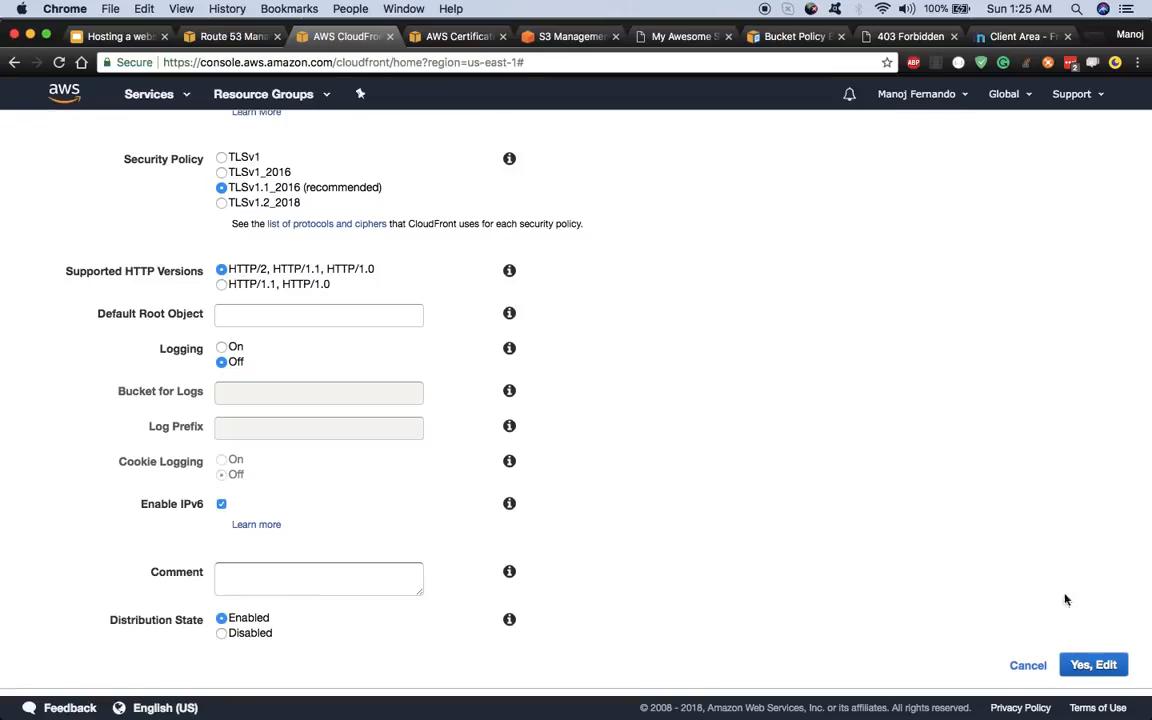
left_click(1101, 671)
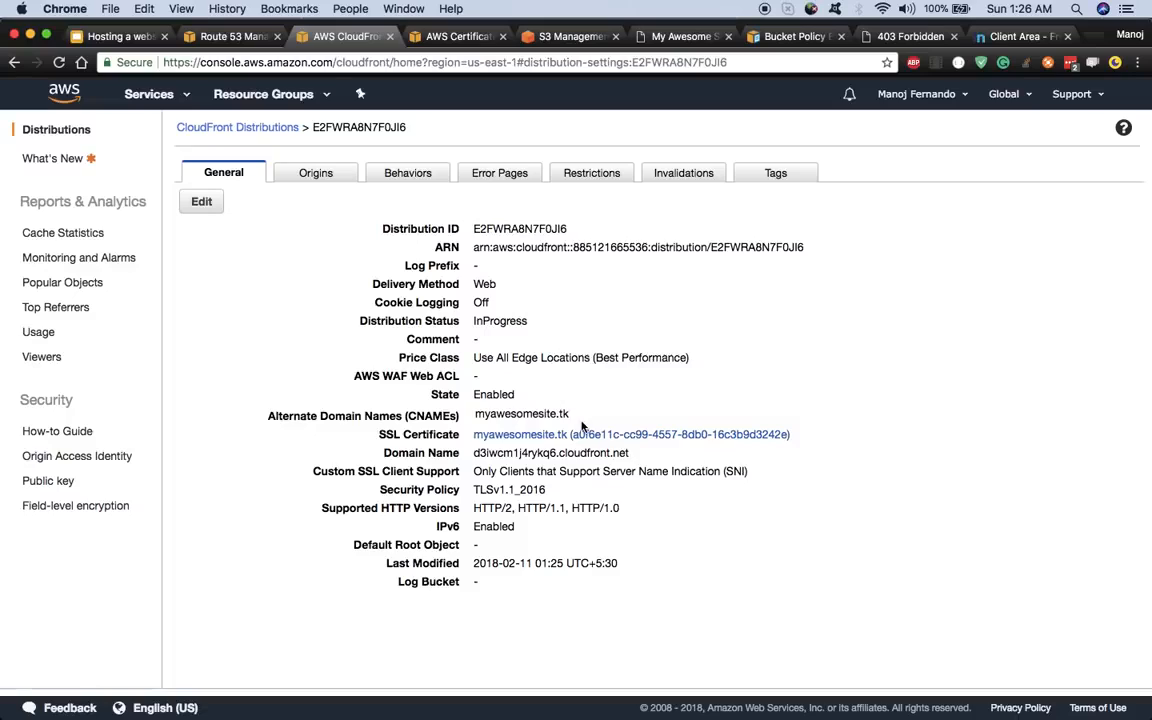
- Try loading myawesomesite.tk in a new tab, close it when unresolved, and return to Distributions
left_click_drag(475, 413, 570, 415)
right_click(520, 413)
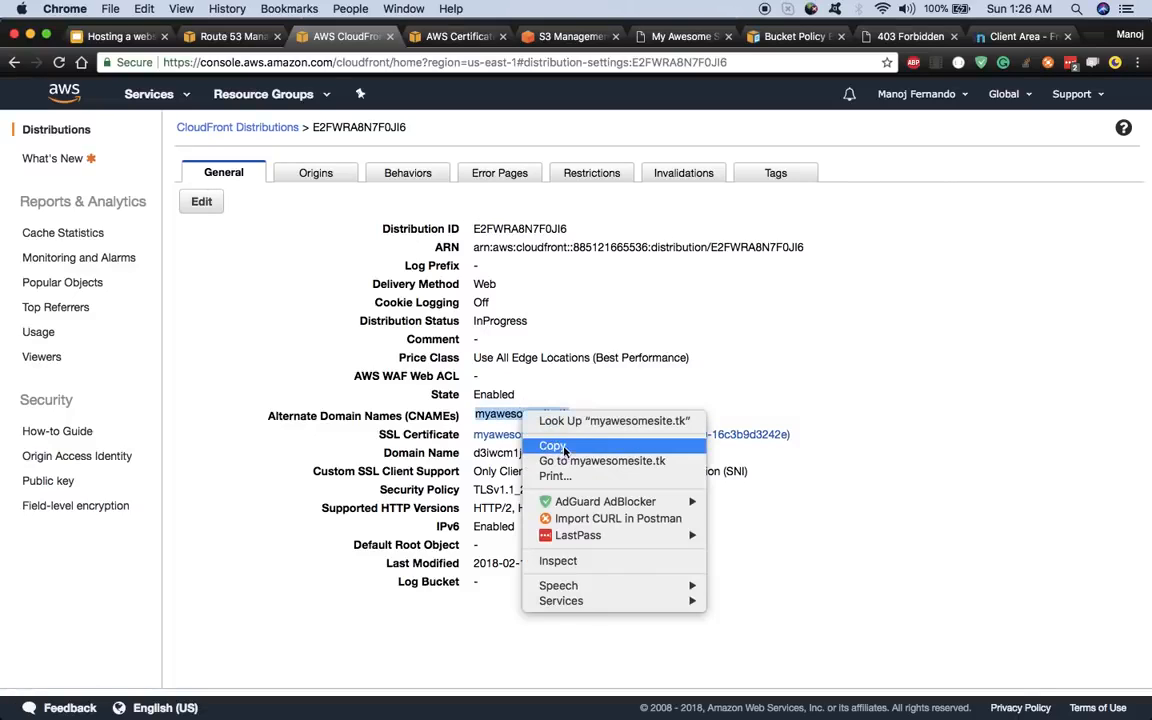
left_click(553, 446)
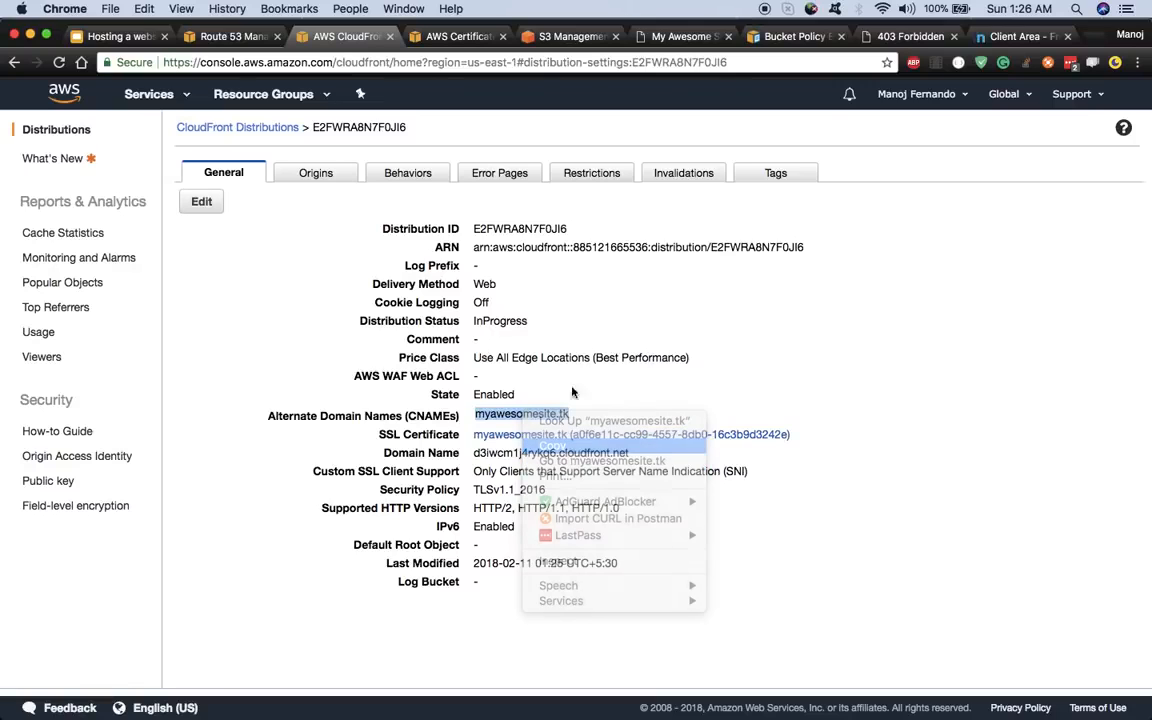
left_click(1097, 42)
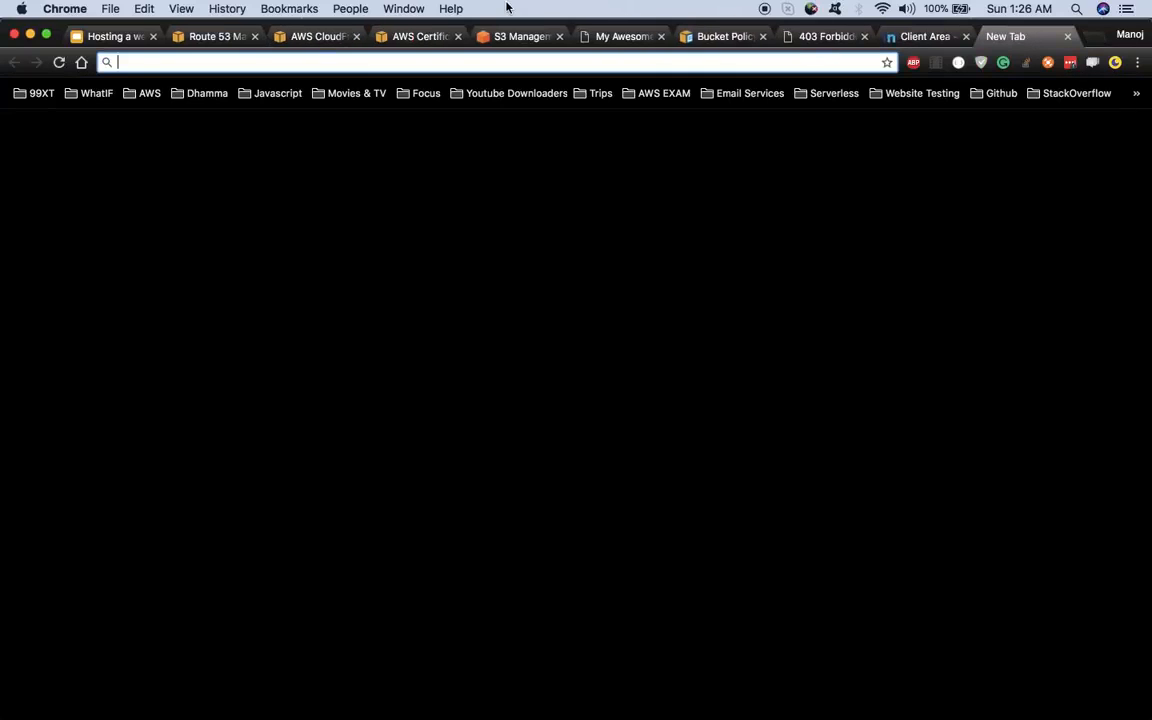
key("super+v")
key("Return")
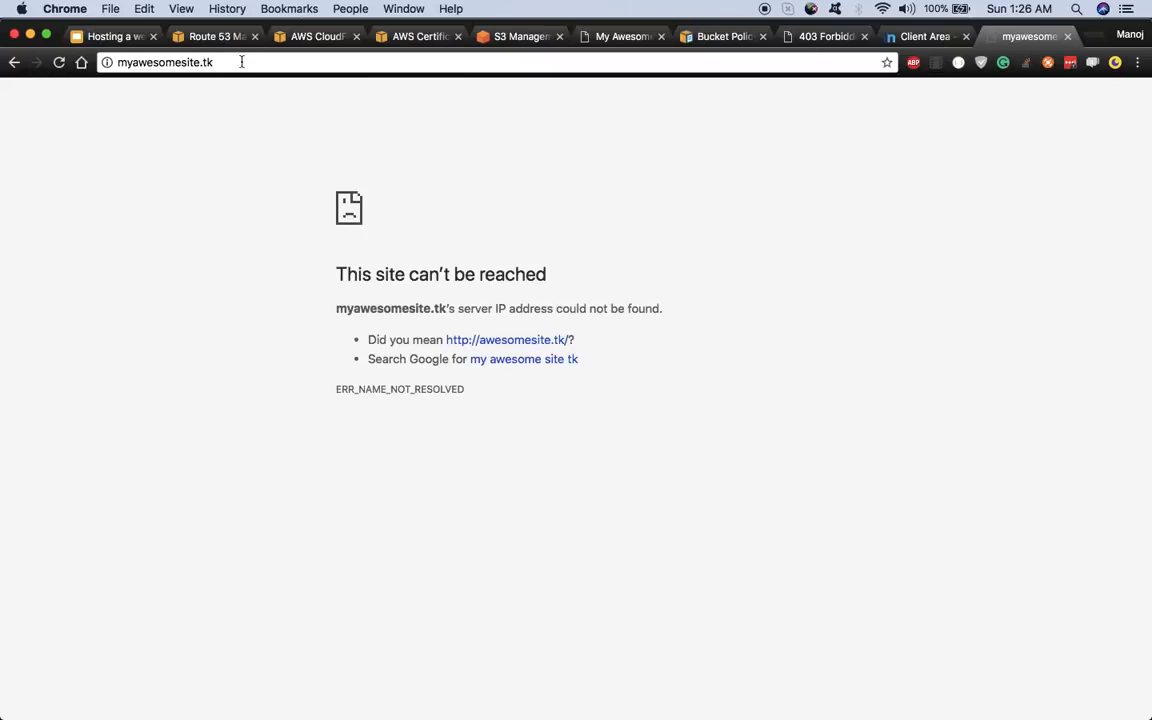
left_click(1068, 37)
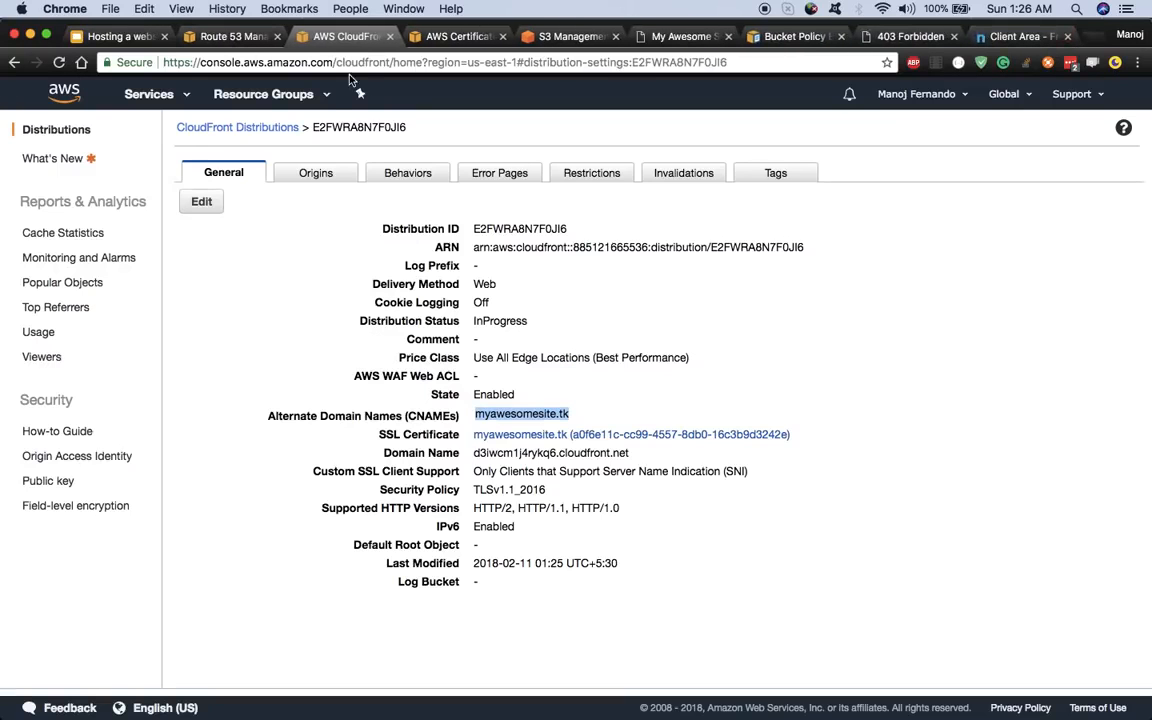
left_click(256, 130)
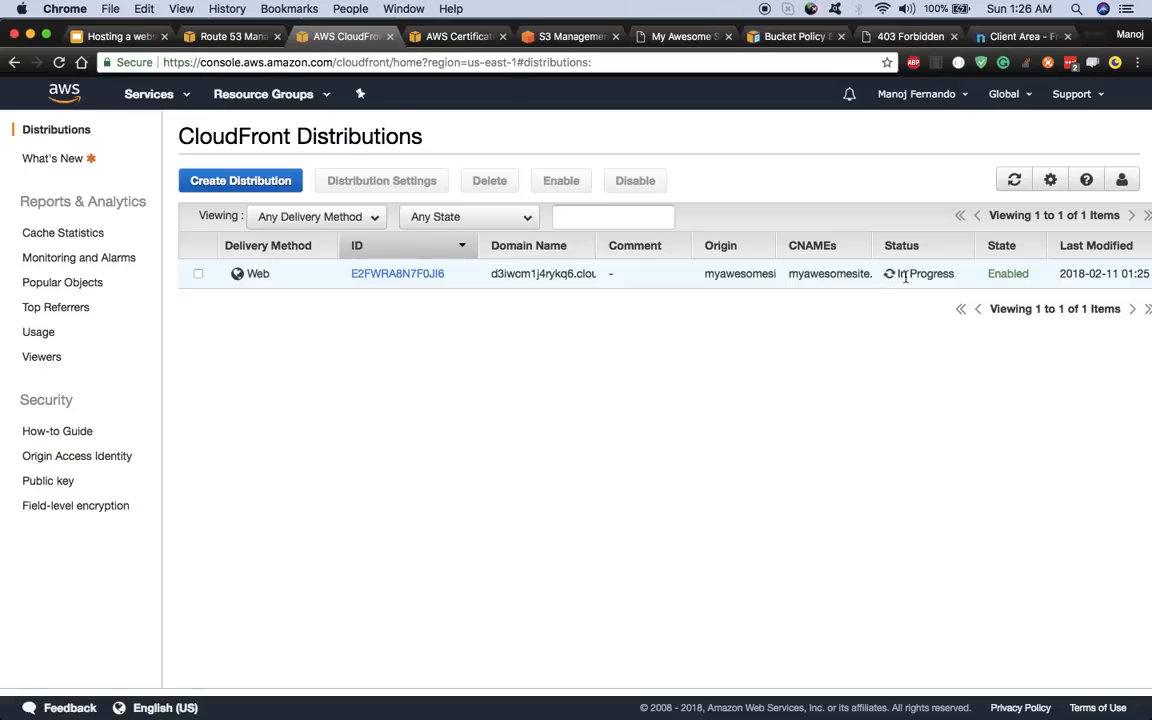
- Review the distribution's S3 website origin settings without changes, then view its behaviors
left_click(1014, 180)
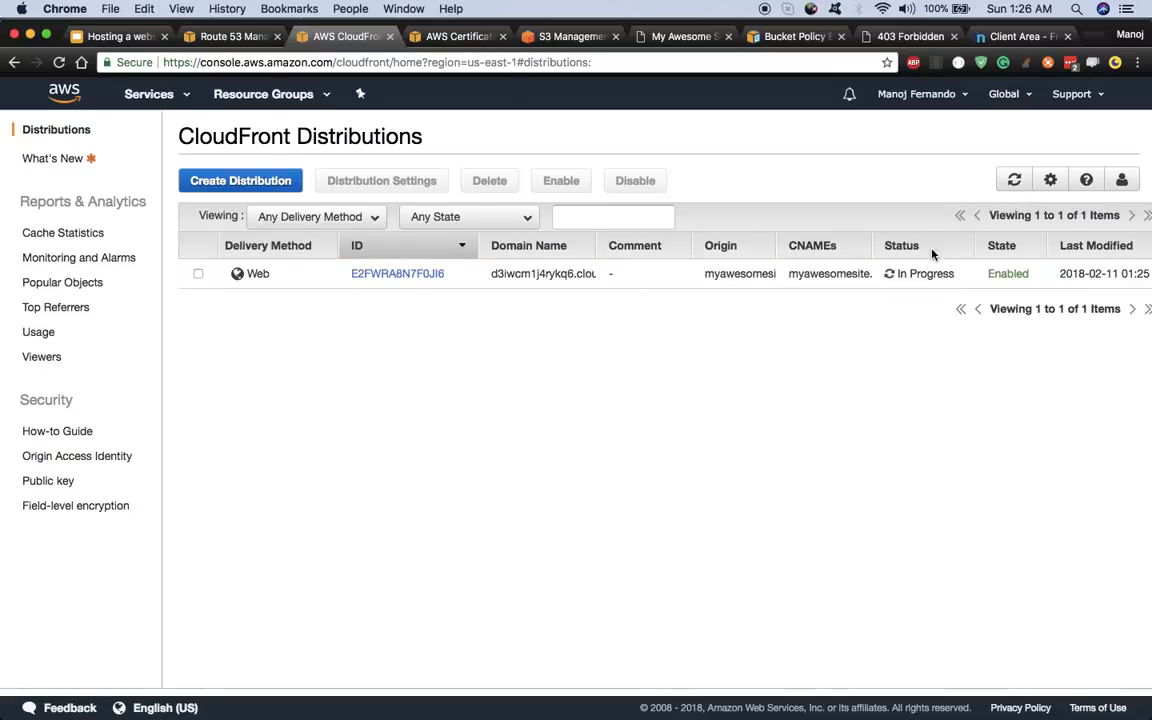
left_click(401, 275)
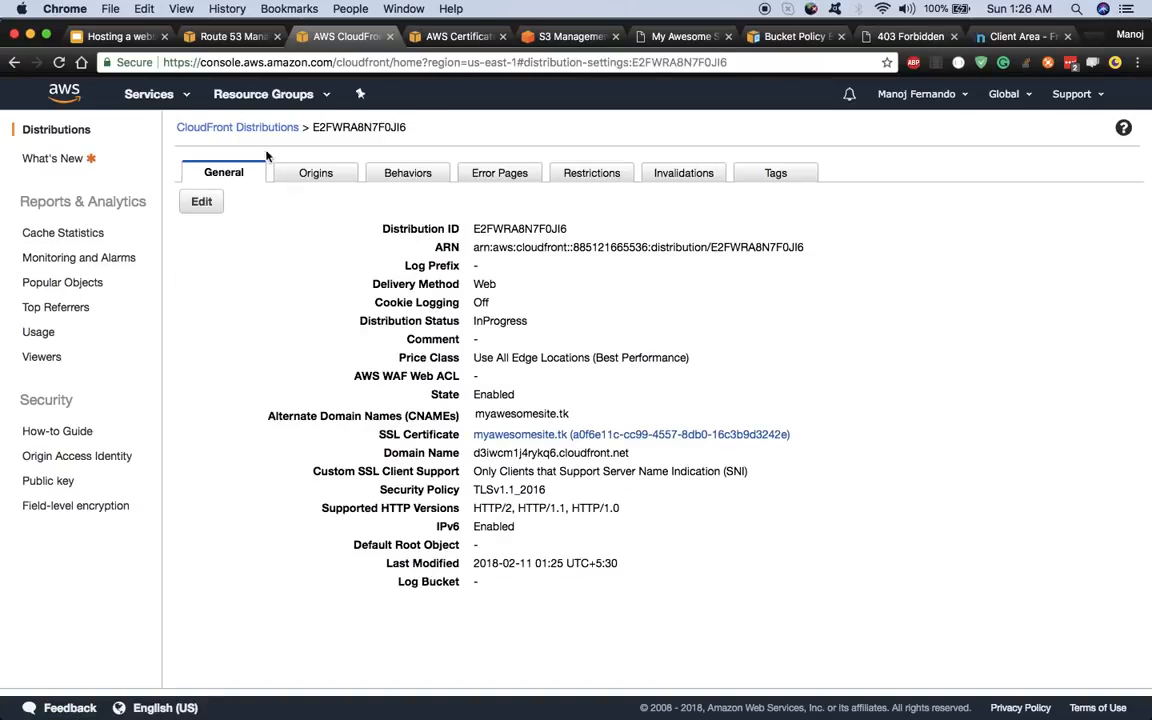
left_click(311, 176)
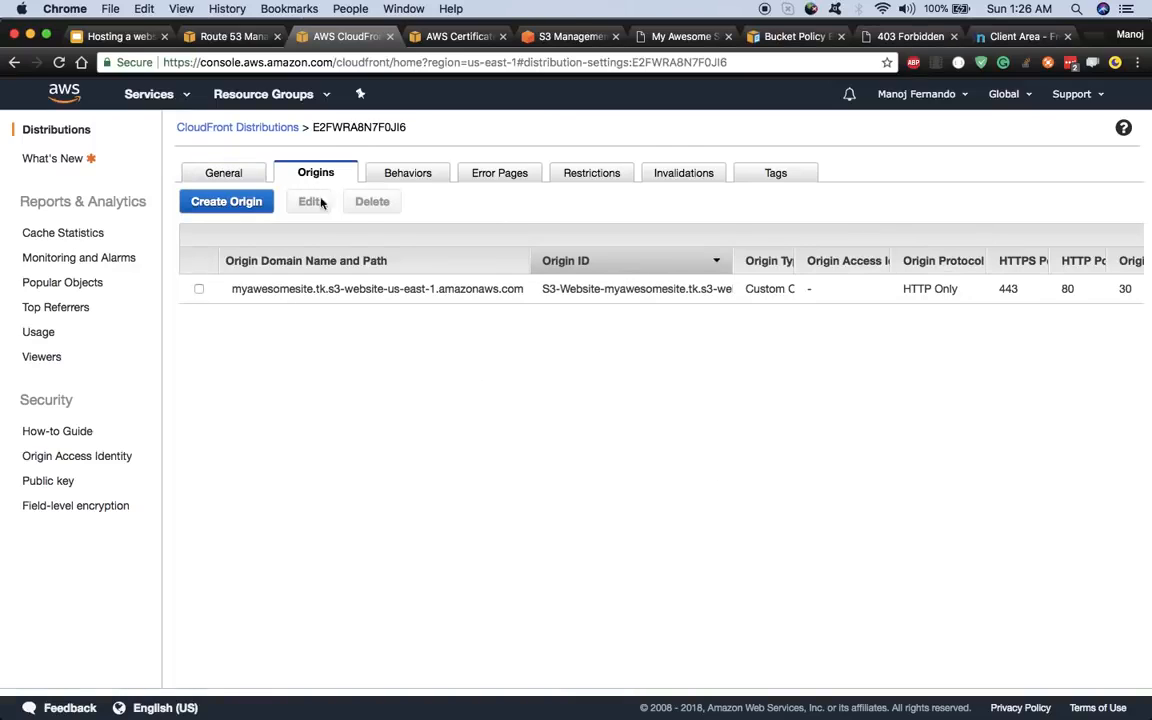
left_click(199, 290)
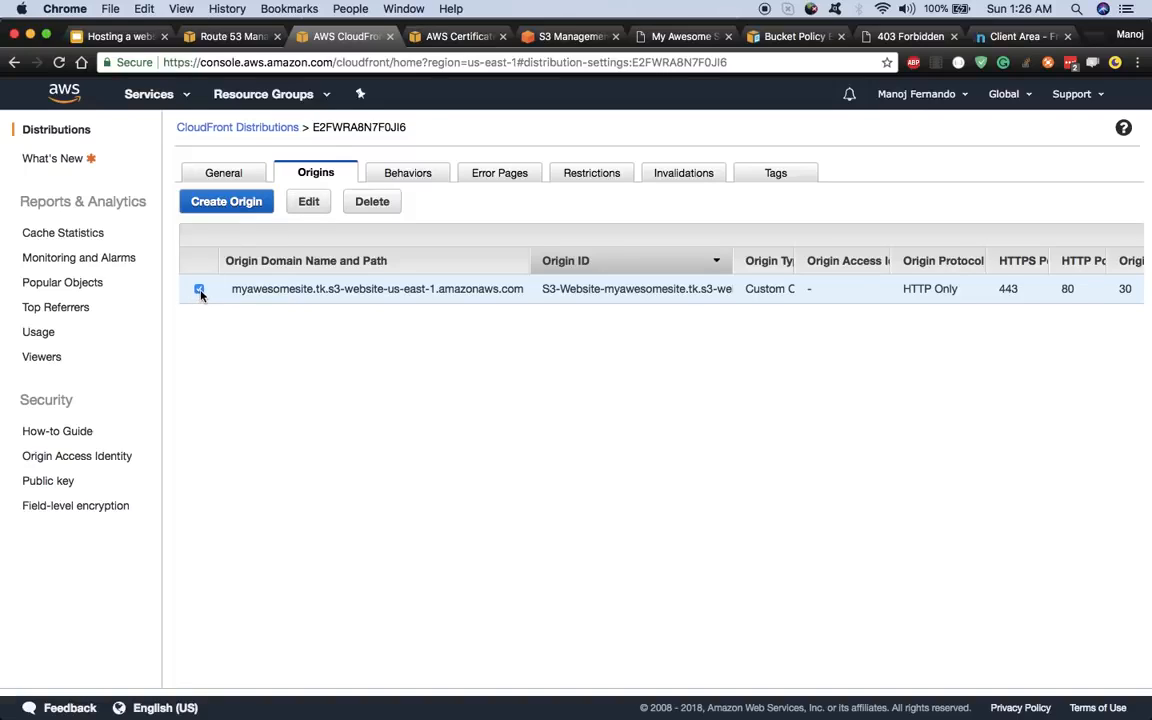
left_click(310, 203)
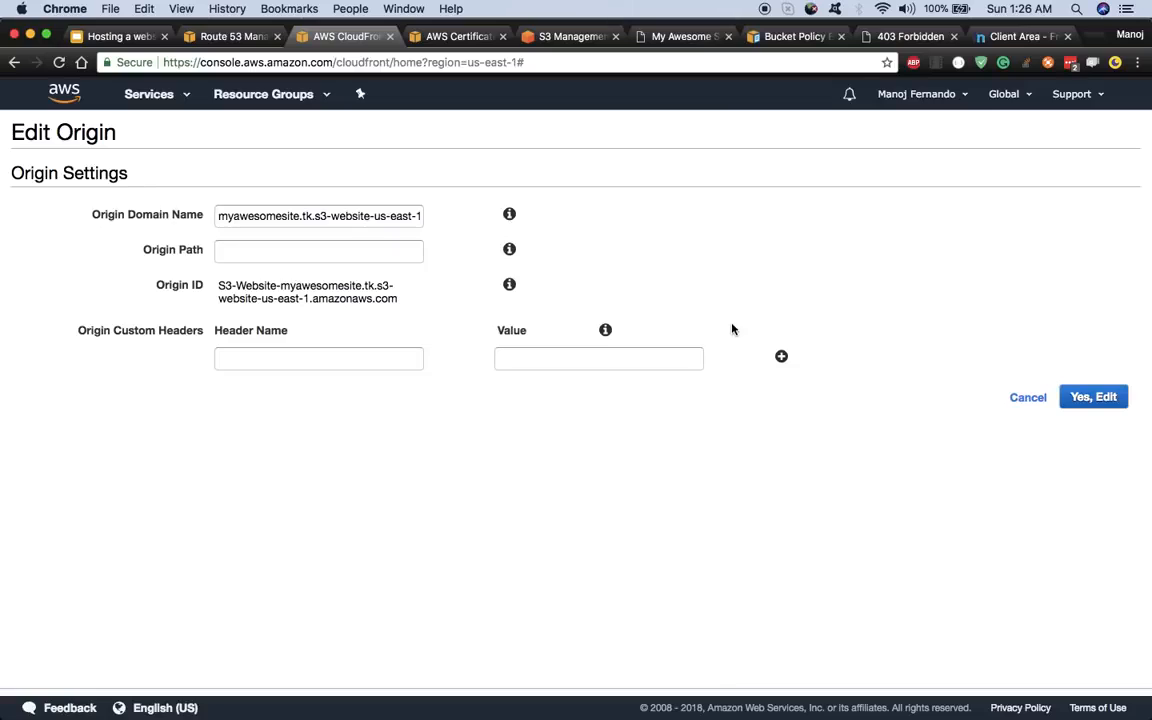
left_click(1020, 400)
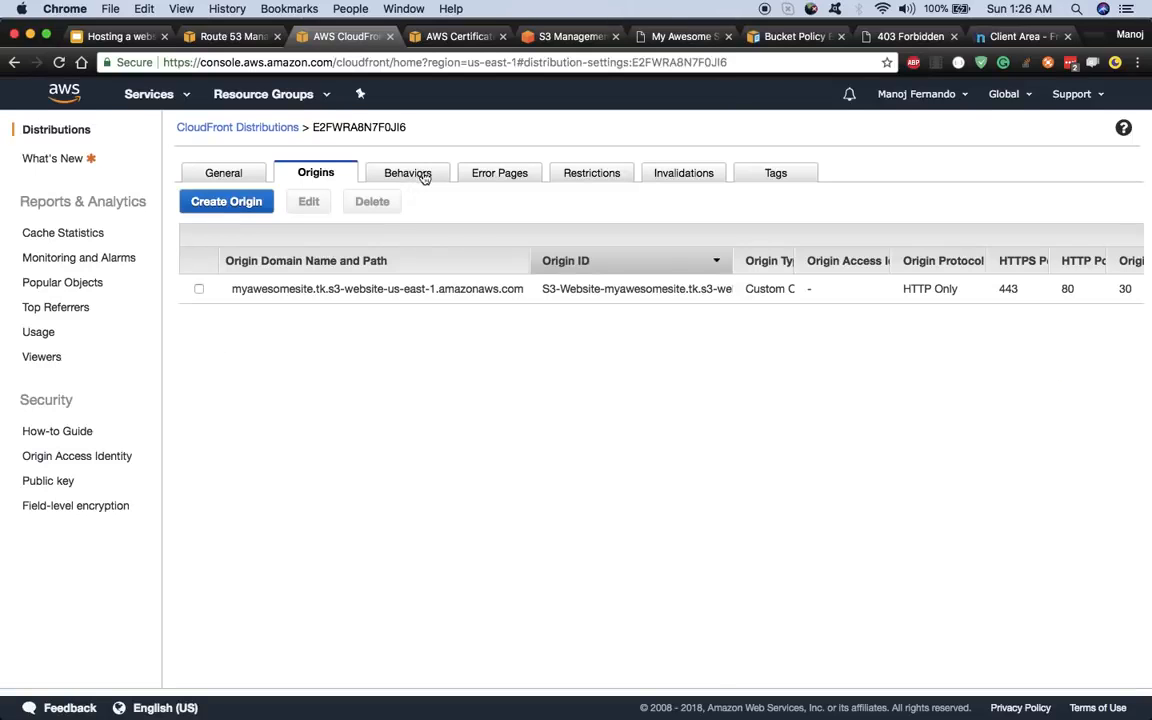
left_click(414, 174)
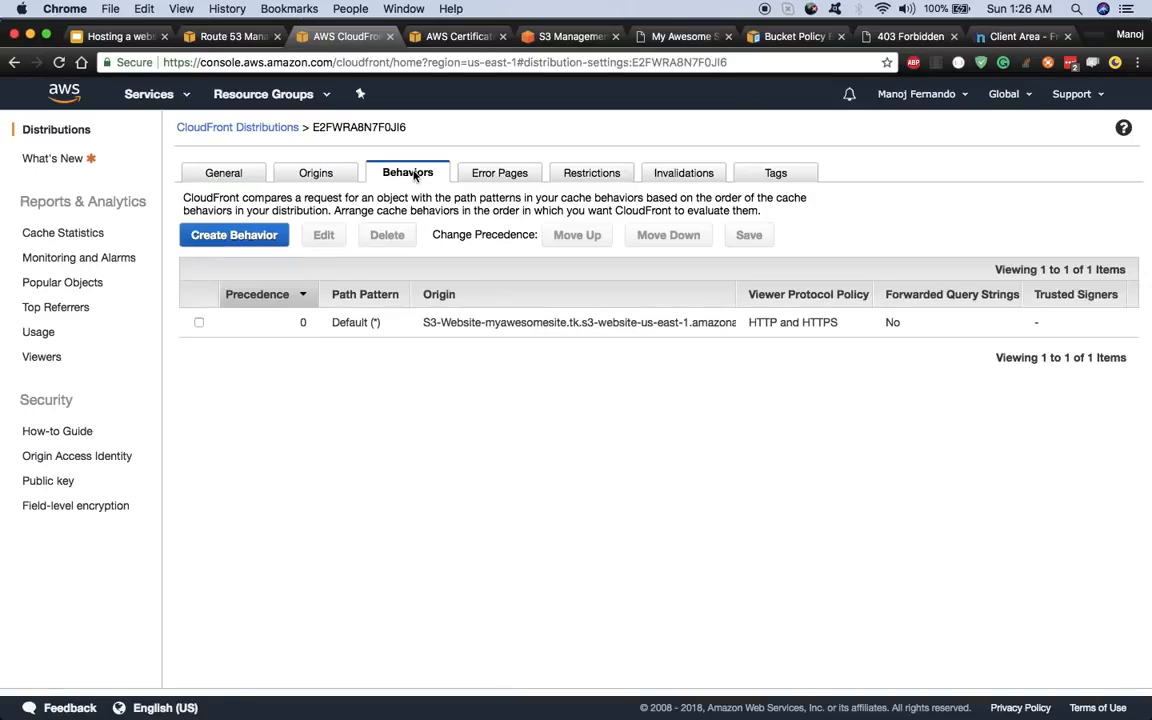
- Set the Default (*) behavior's Viewer Protocol Policy to Redirect HTTP to HTTPS and save
left_click(199, 322)
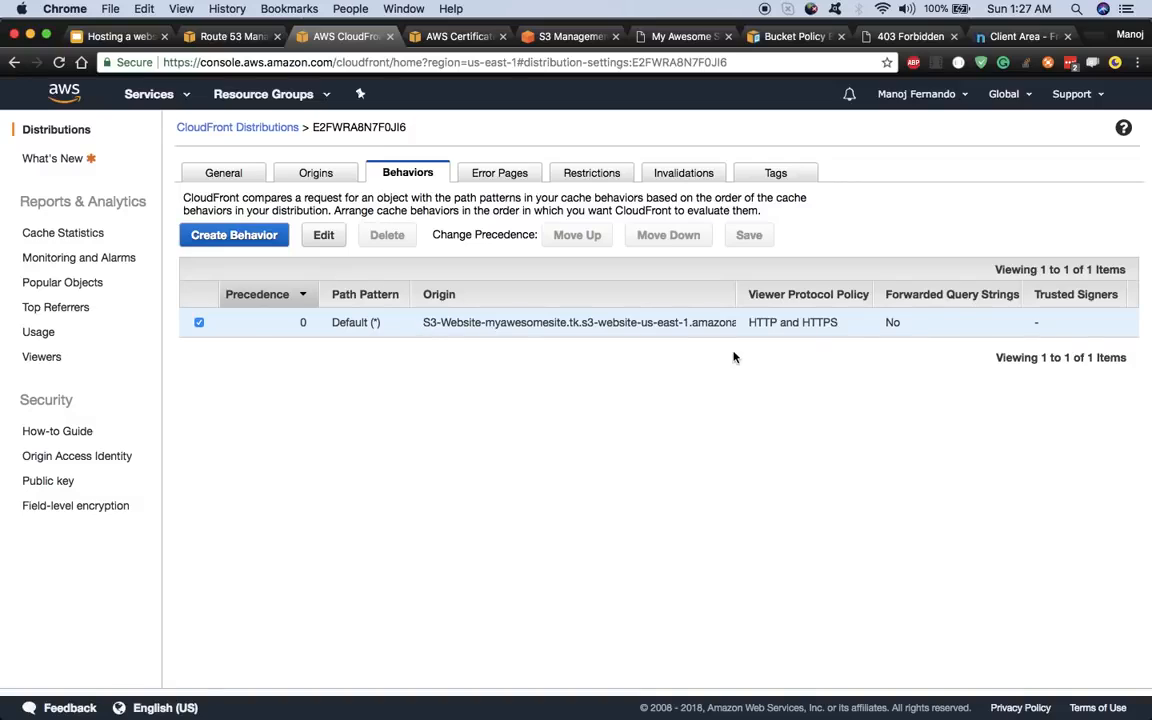
left_click(324, 237)
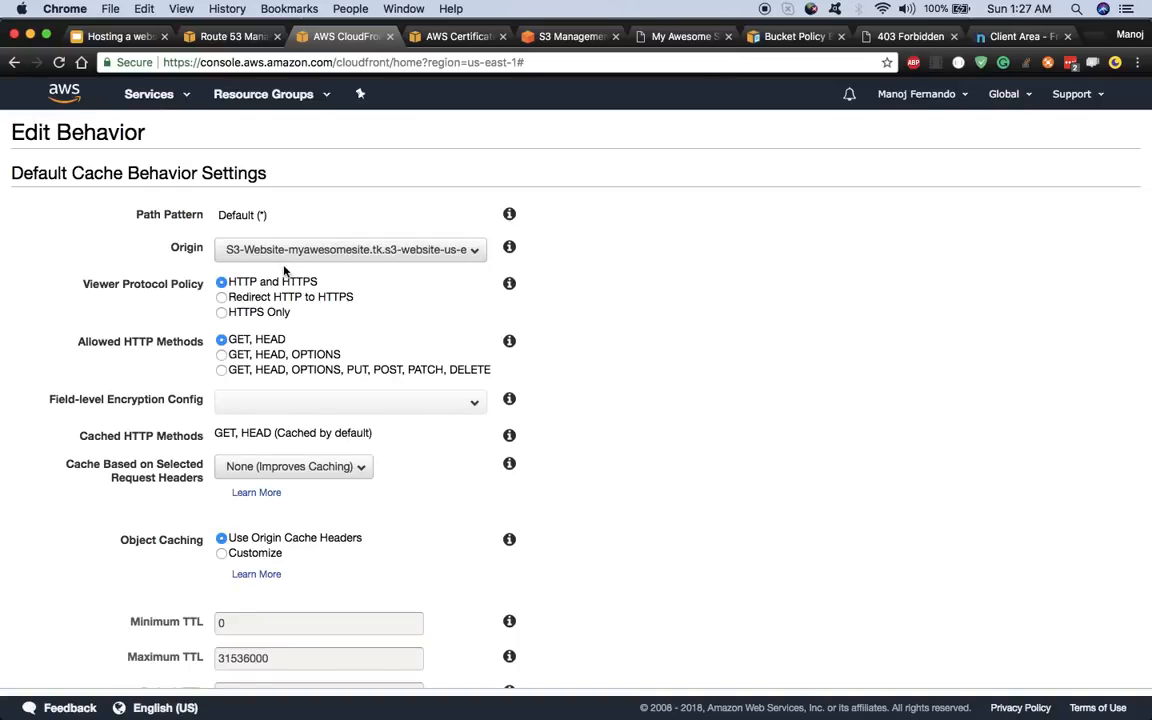
scroll(416, 326, "down", 2)
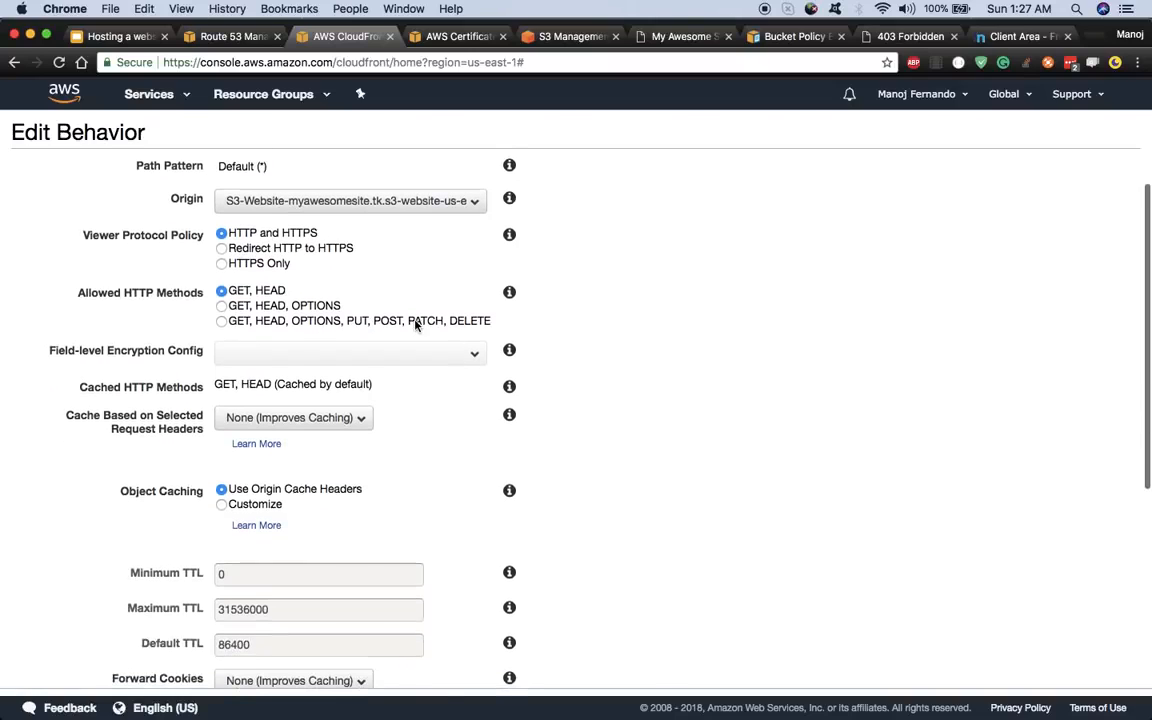
scroll(116, 256, "up", 1)
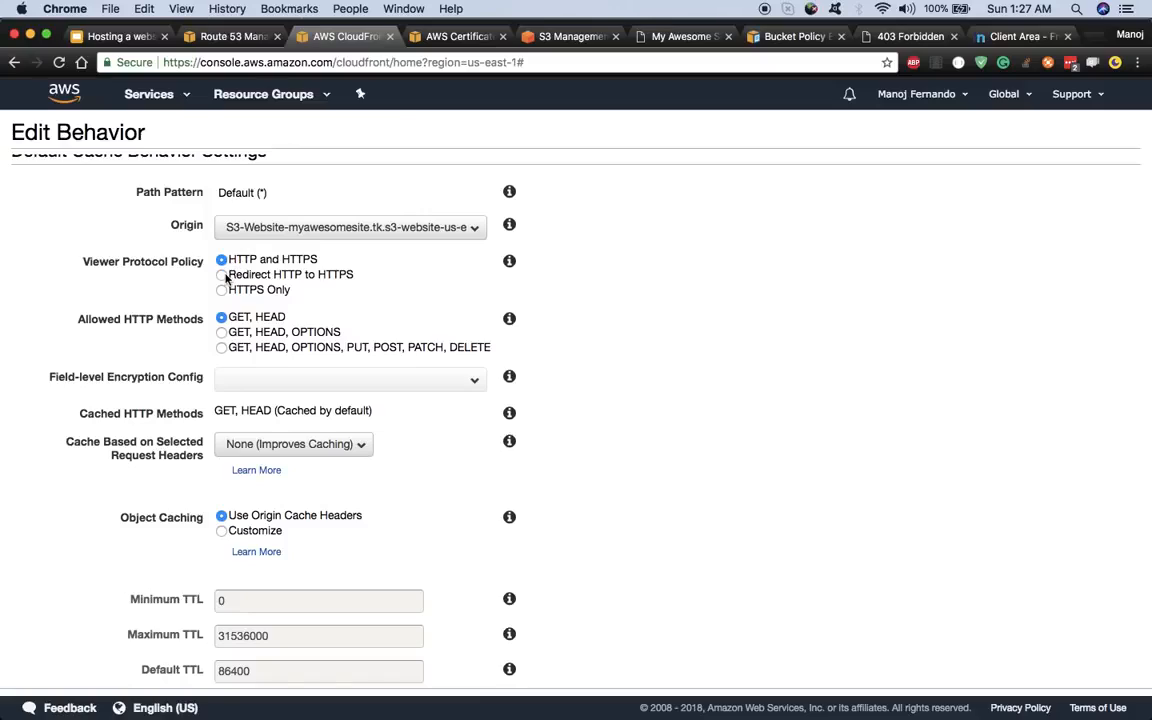
left_click(224, 276)
scroll(328, 290, "down", 5)
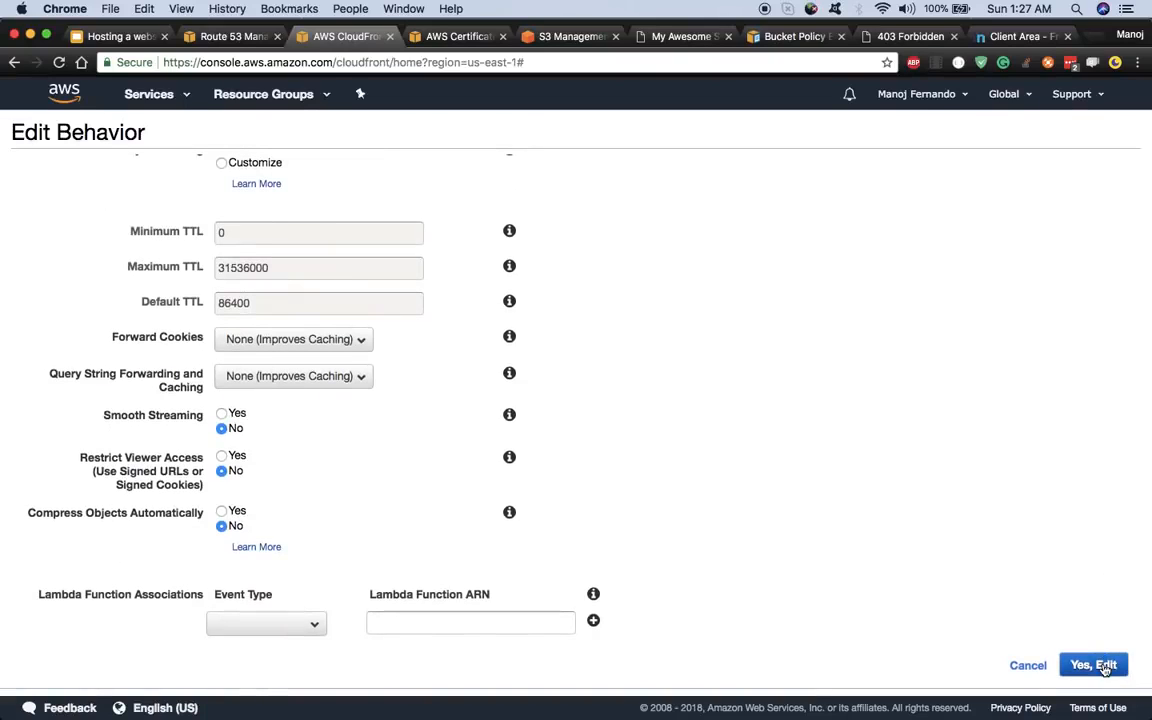
left_click(1104, 666)
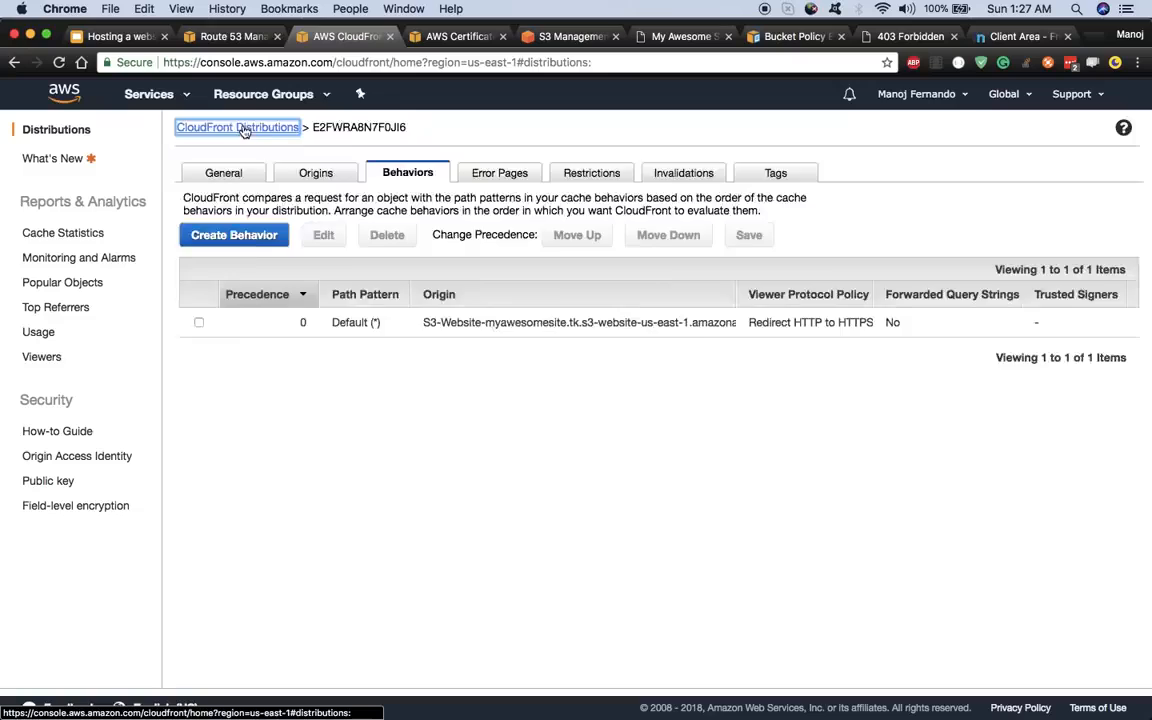
- Confirm the distribution is Deployed, retry myawesomesite.tk (still unreachable), and view the architecture slide
left_click(240, 127)
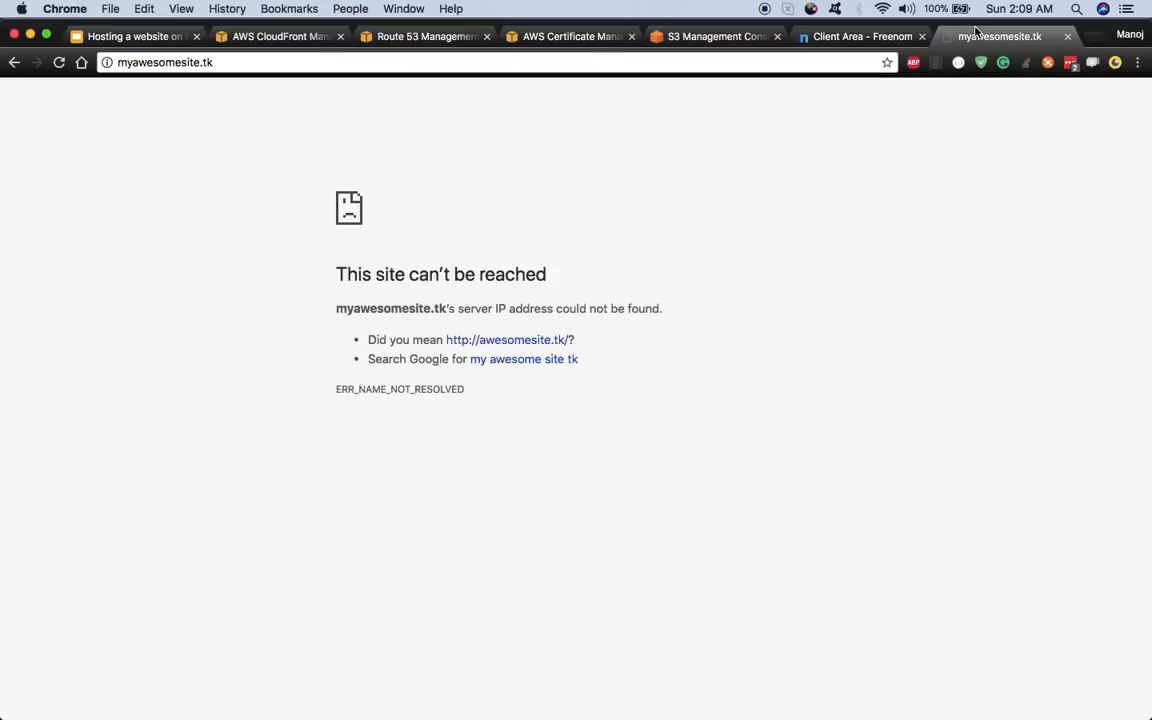
left_click(1000, 36)
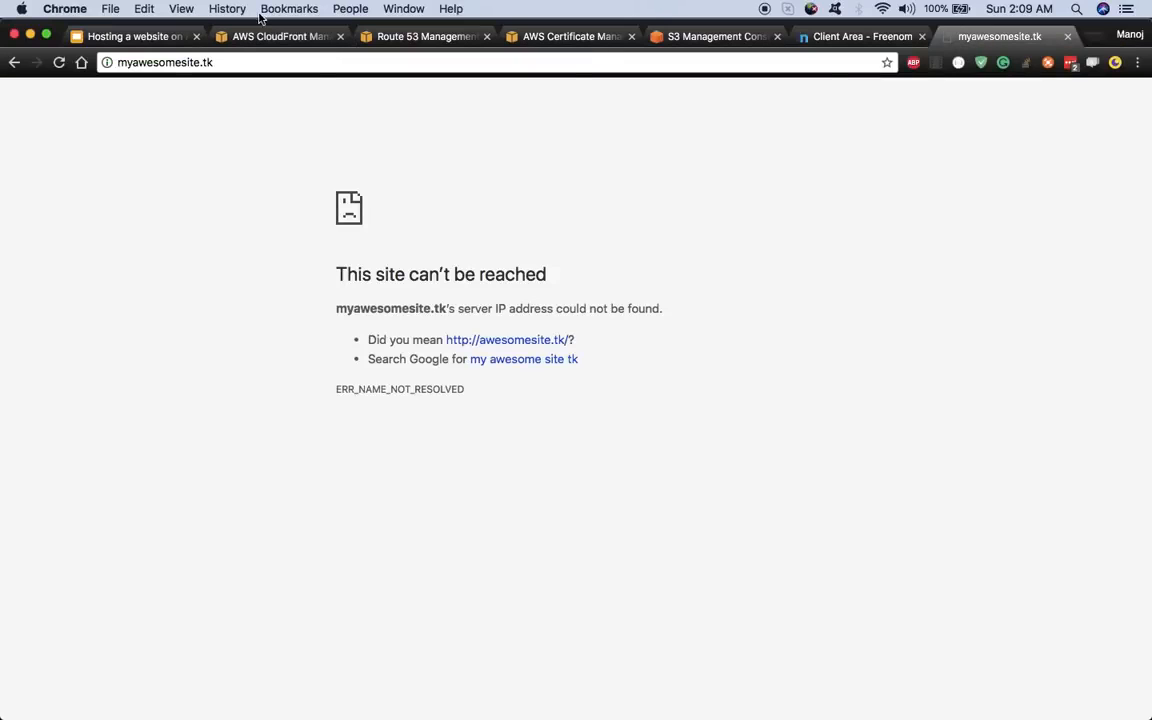
left_click(233, 62)
key("Right")
key("Return")
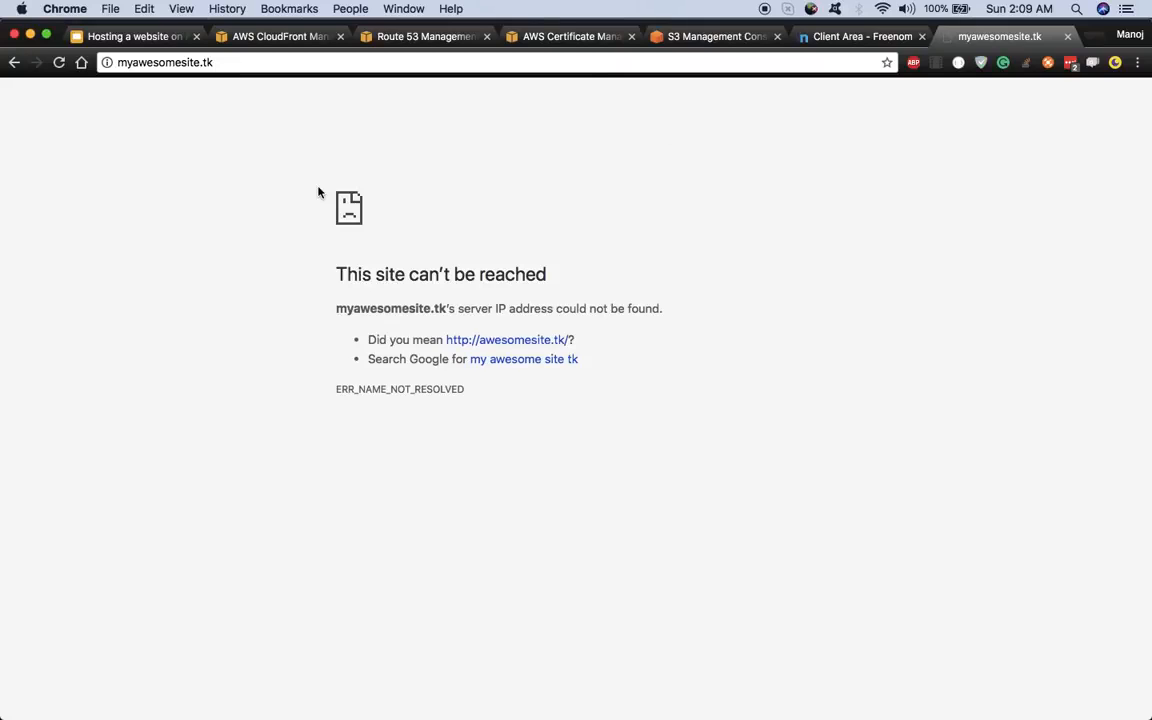
left_click(135, 37)
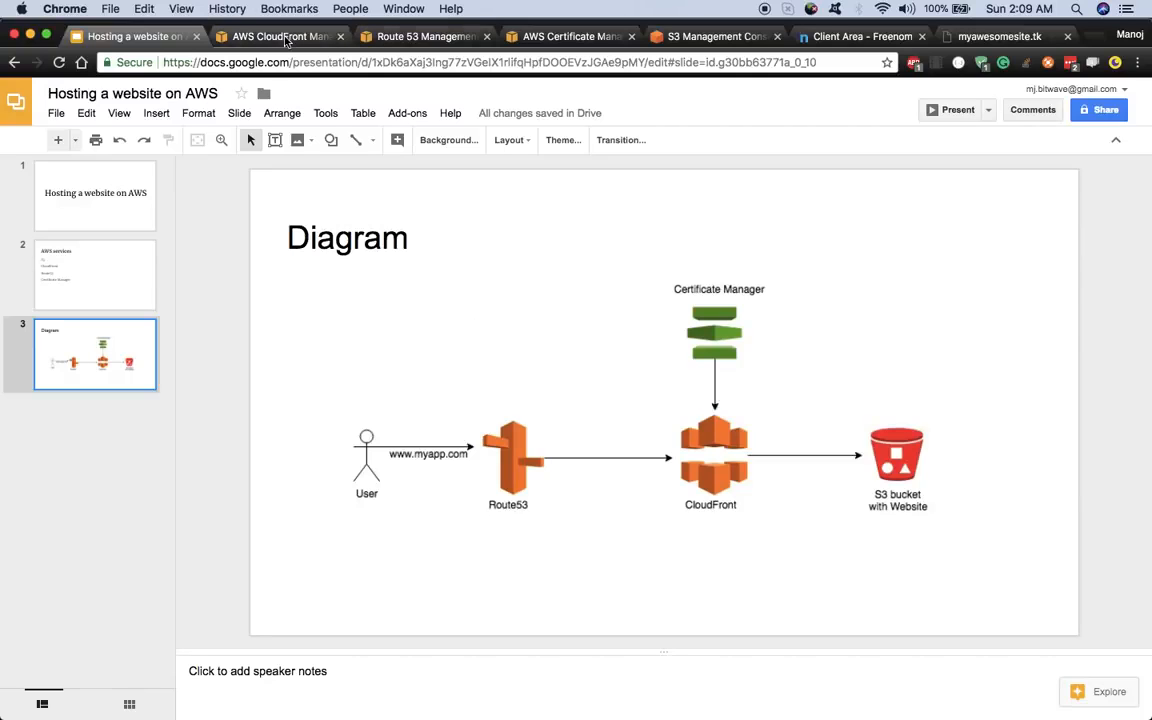
- Return from the architecture diagram to the Route 53 record sets for myawesomesite.tk
left_click(395, 37)
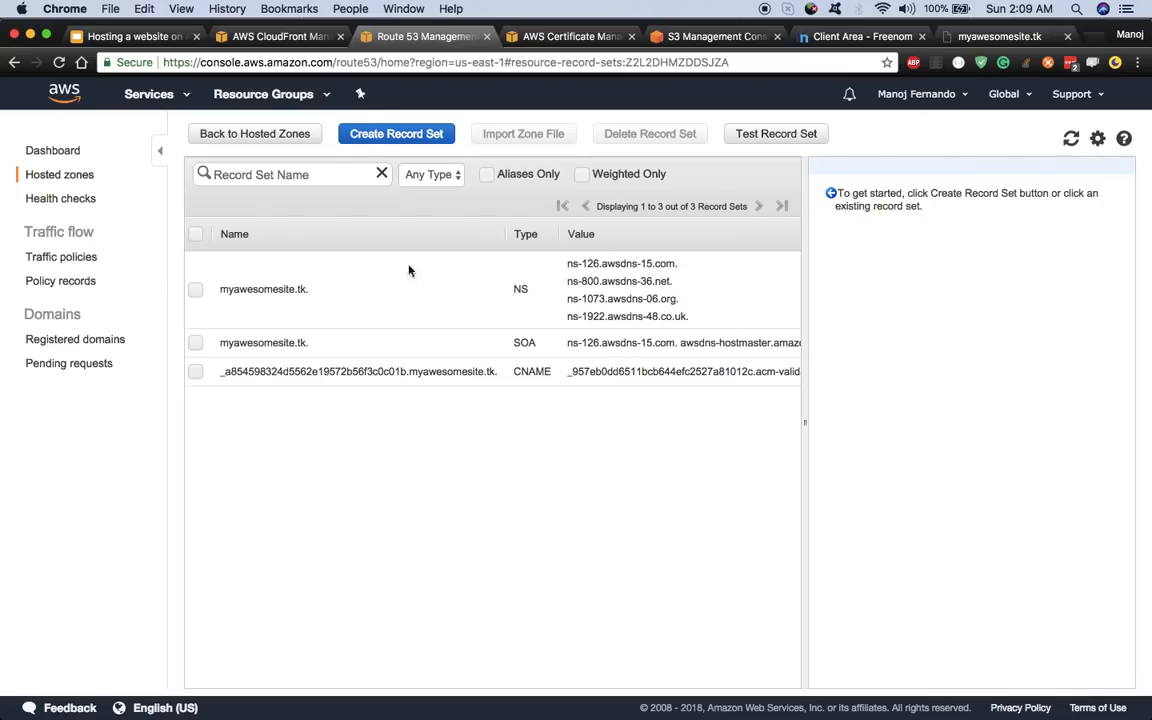
- Begin a blank-name A – IPv4 address record set with Alias set to Yes, leaving the alias target unchosen
left_click(376, 138)
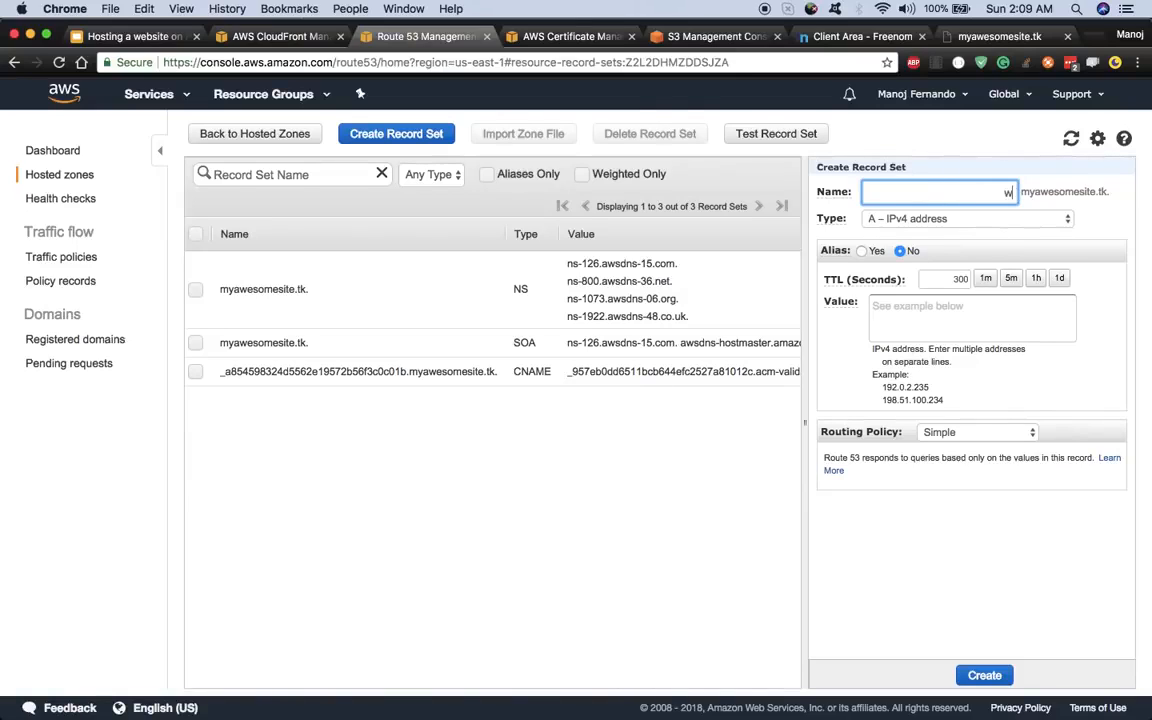
type("ww")
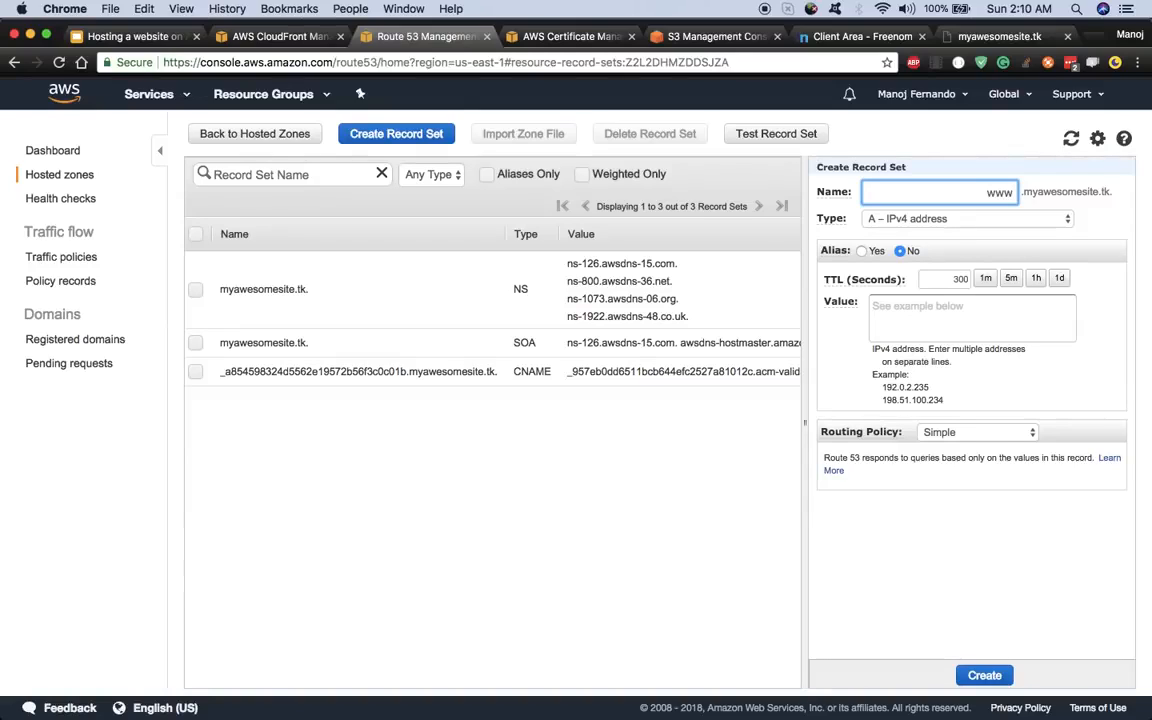
key("BackSpace")
left_click(978, 219)
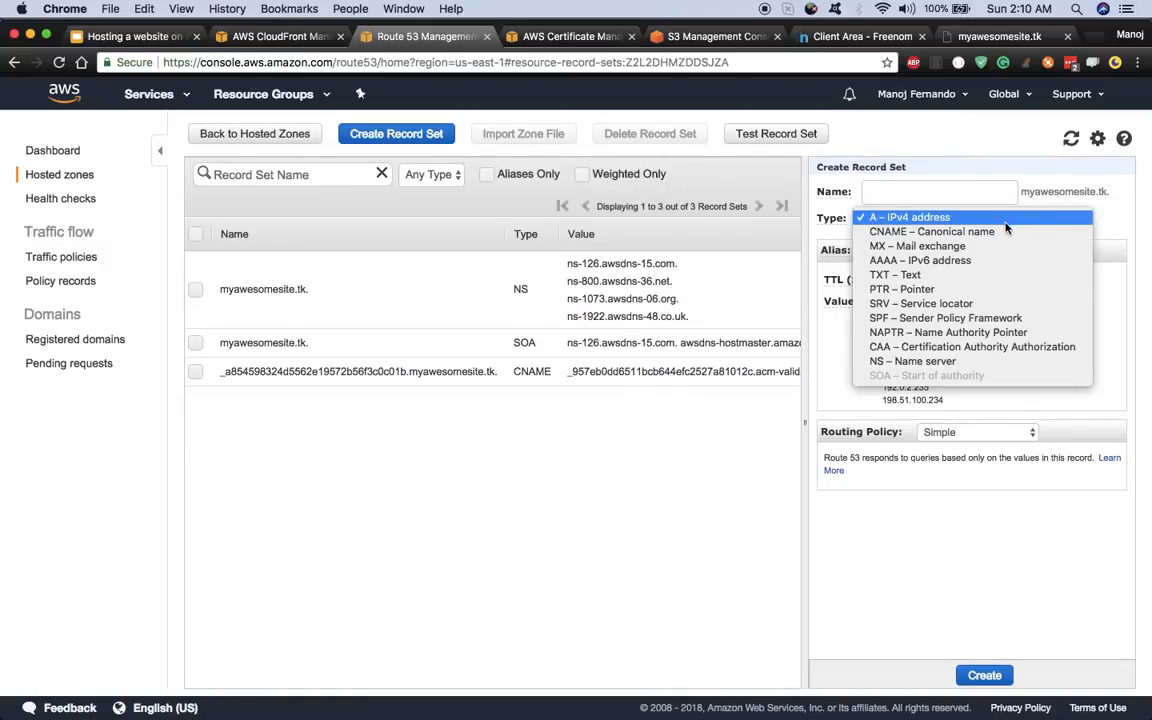
left_click(963, 218)
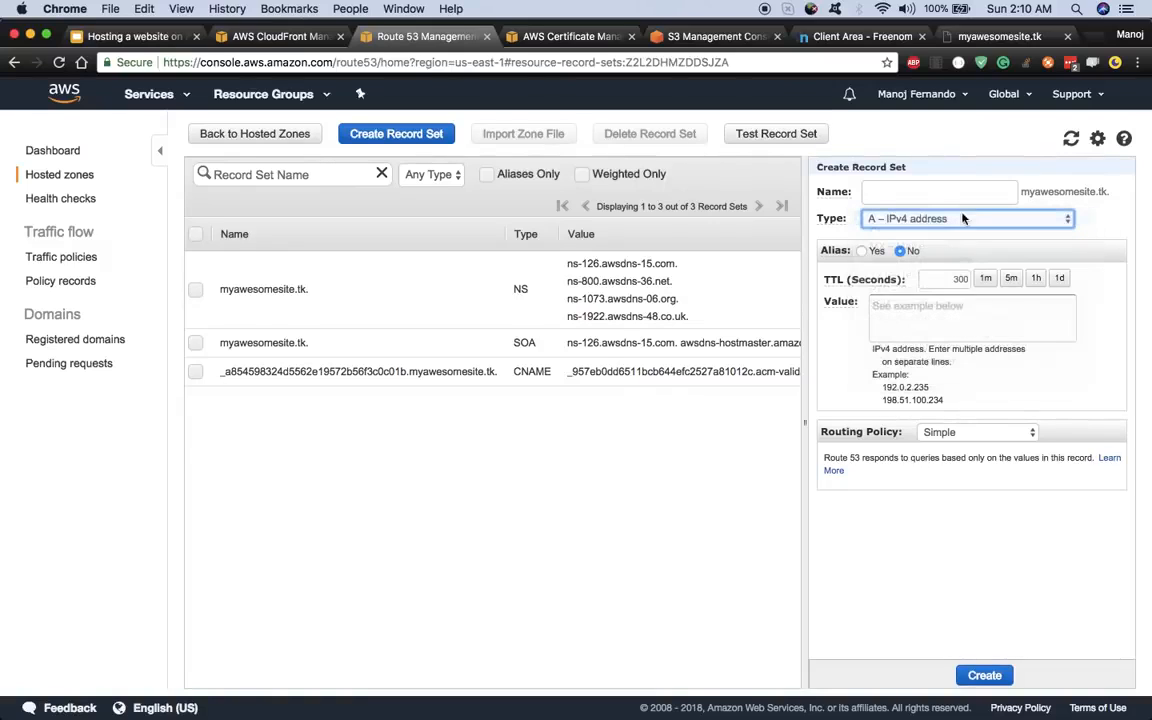
left_click(862, 252)
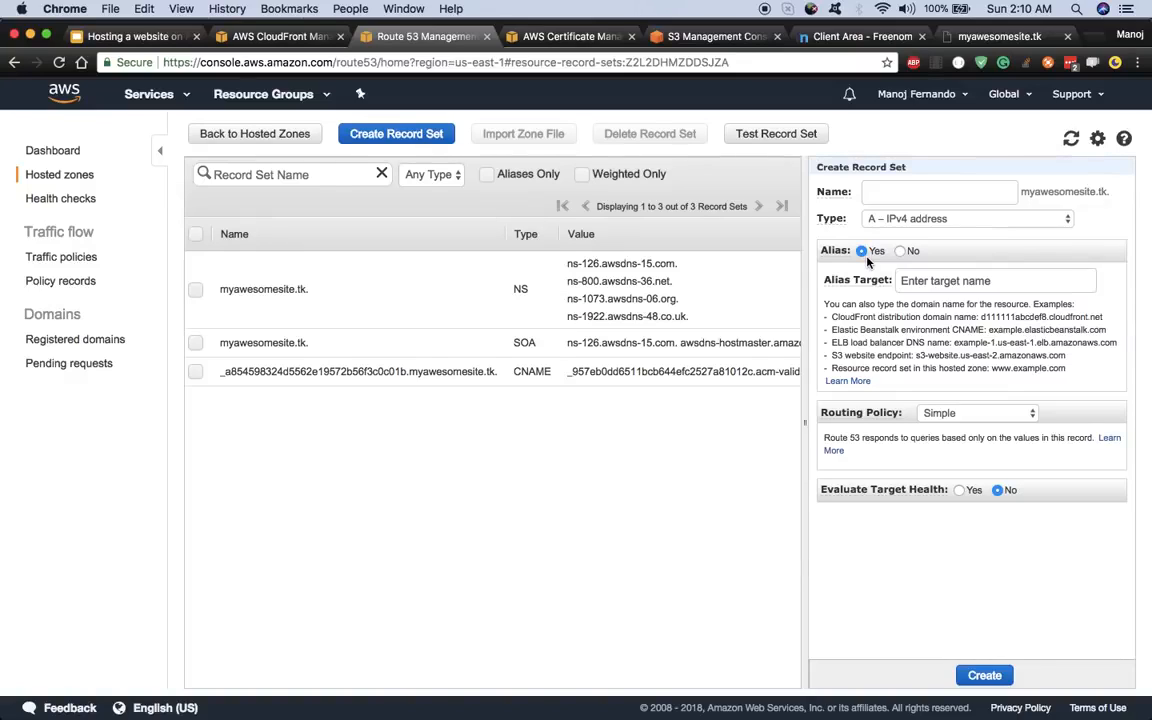
left_click(947, 281)
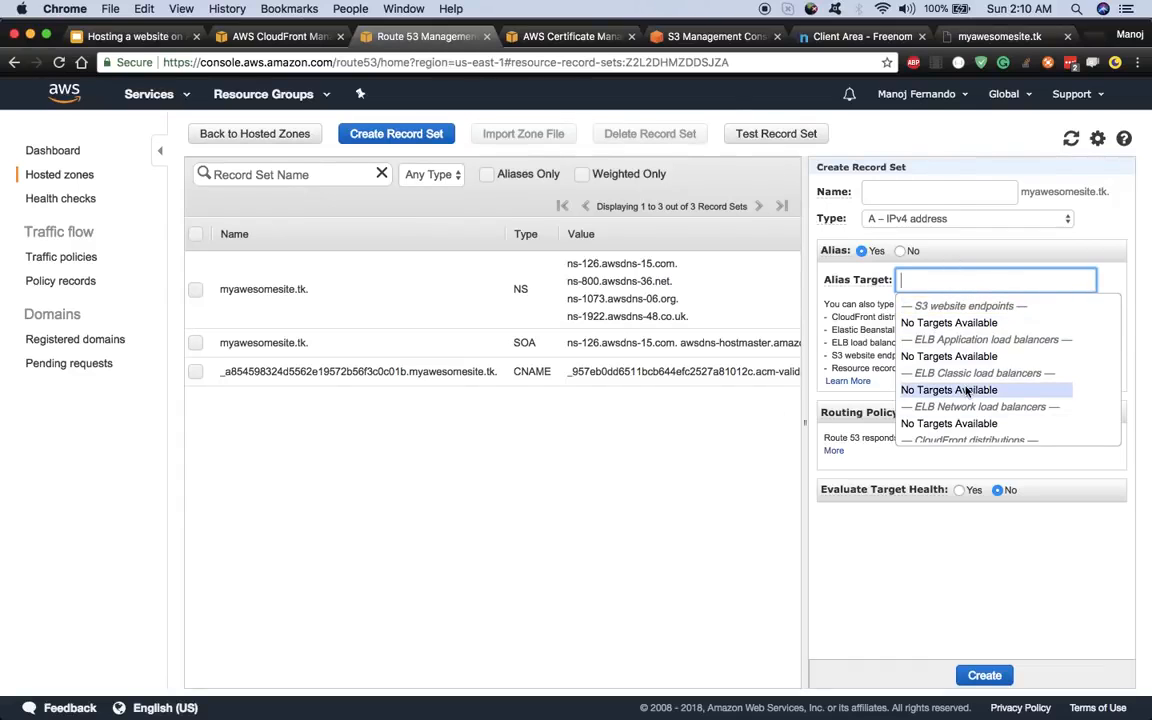
scroll(965, 390, "down", 3)
scroll(965, 390, "up", 3)
scroll(965, 390, "down", 2)
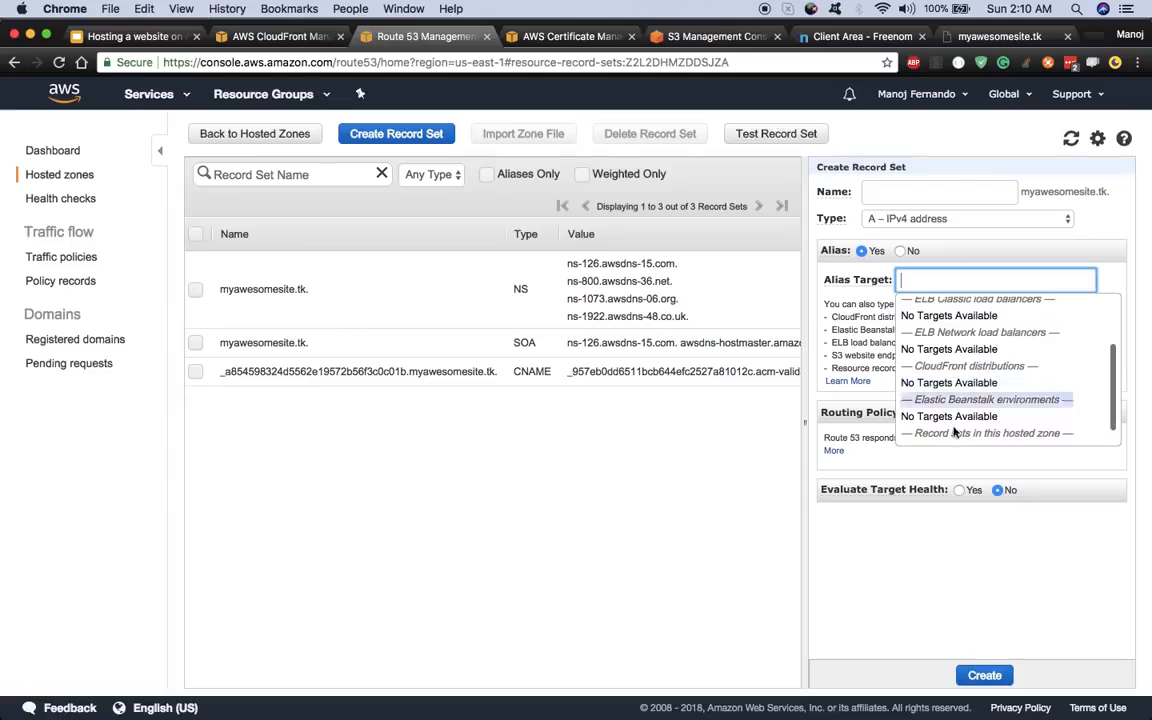
left_click(917, 590)
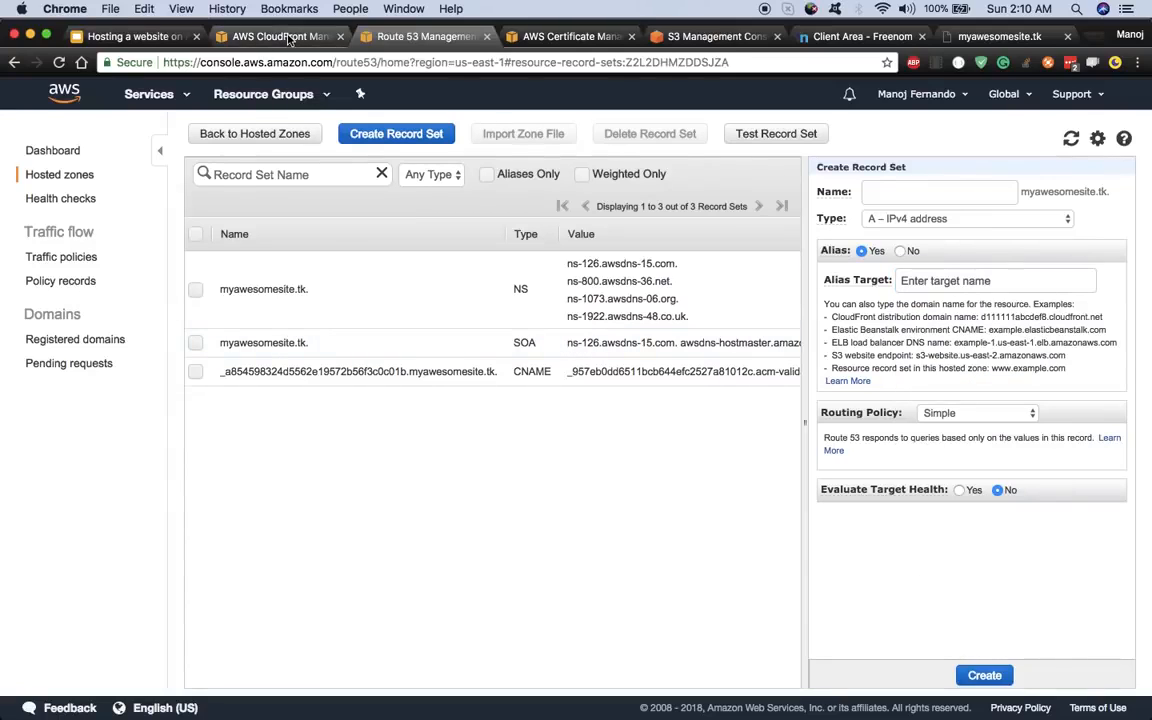
- Copy distribution E2FWRA8N7F0JI6's domain name d3iwcm1j4rykq6.cloudfront.net from CloudFront and return to the Route 53 form
left_click(288, 37)
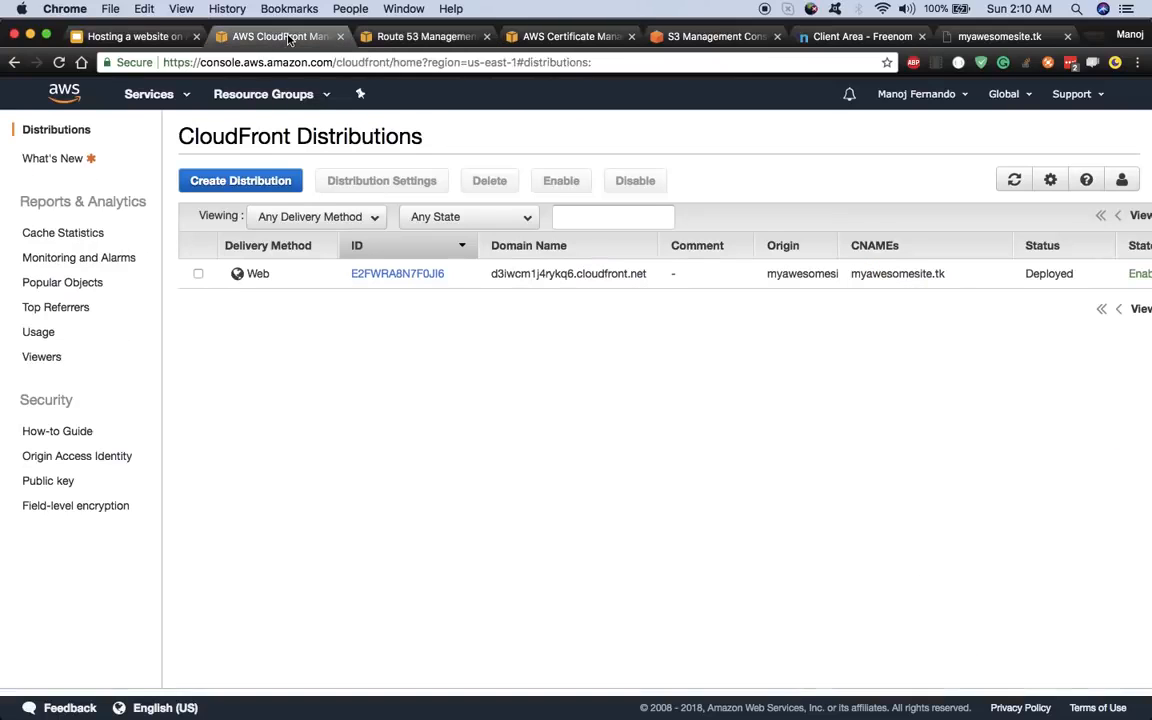
left_click(421, 272)
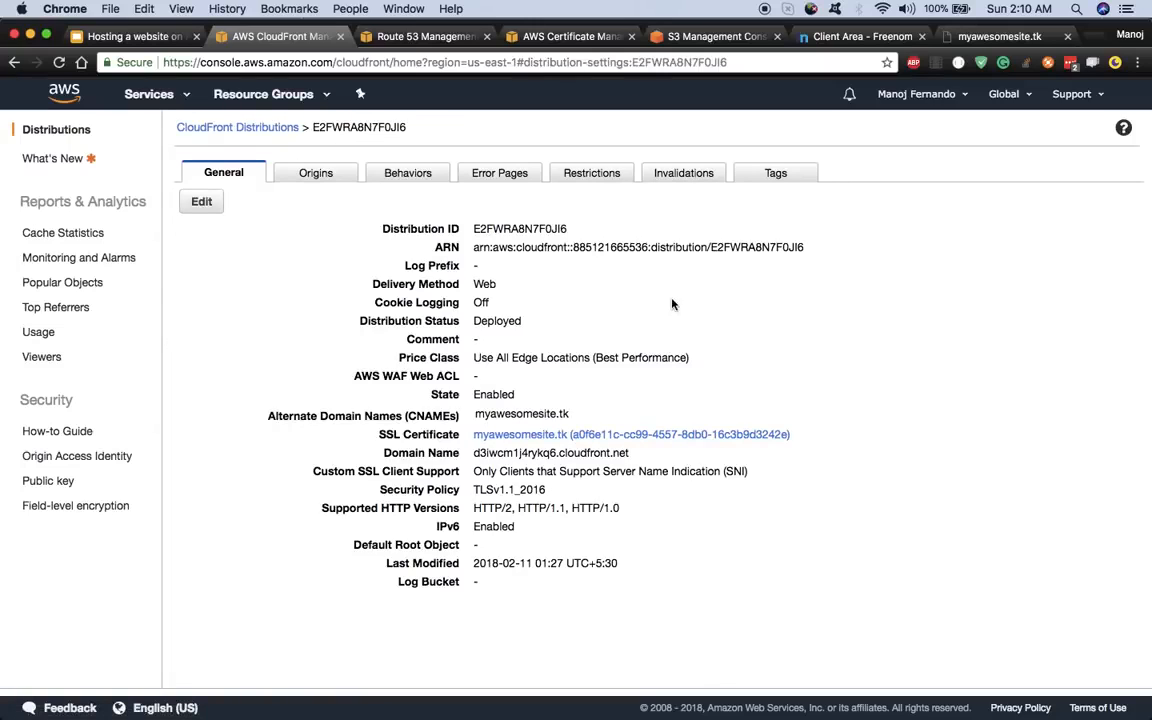
left_click_drag(631, 453, 468, 452)
right_click(462, 453)
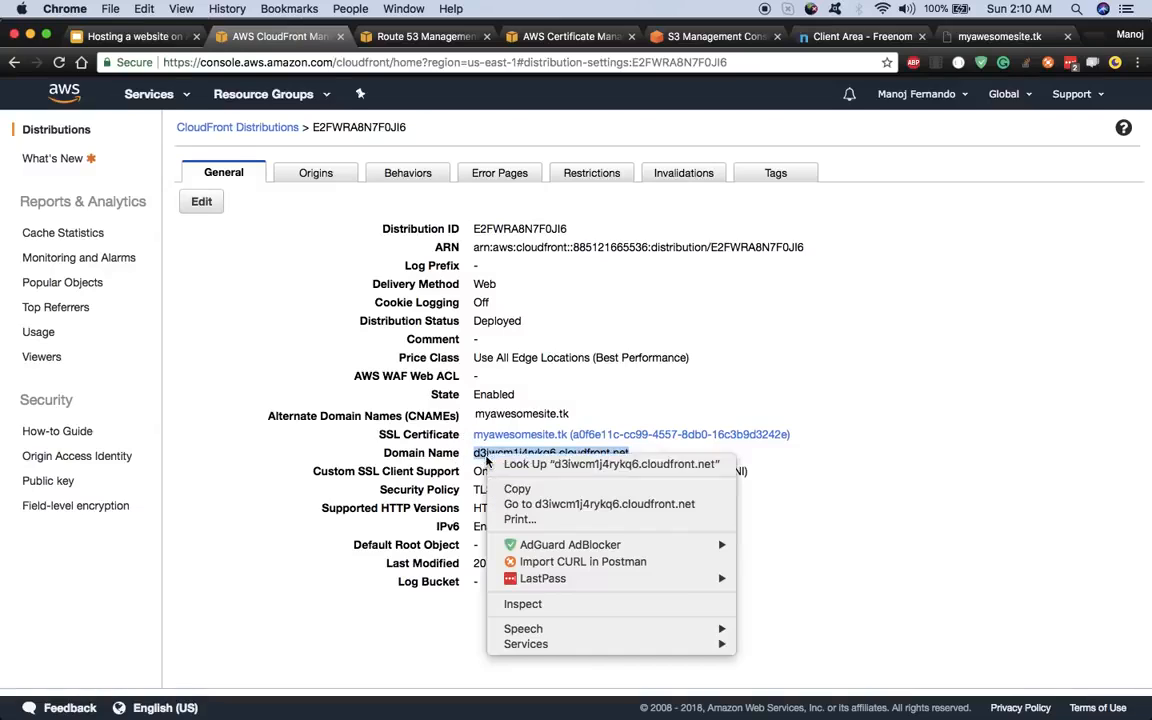
left_click(478, 487)
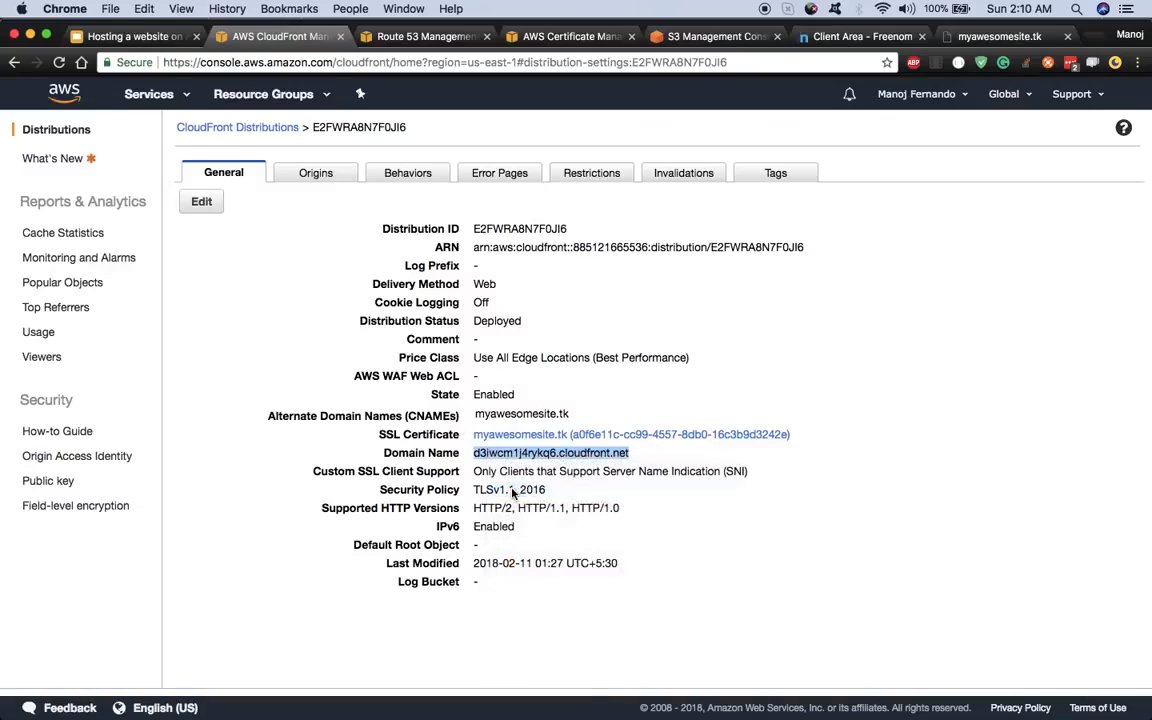
left_click(425, 36)
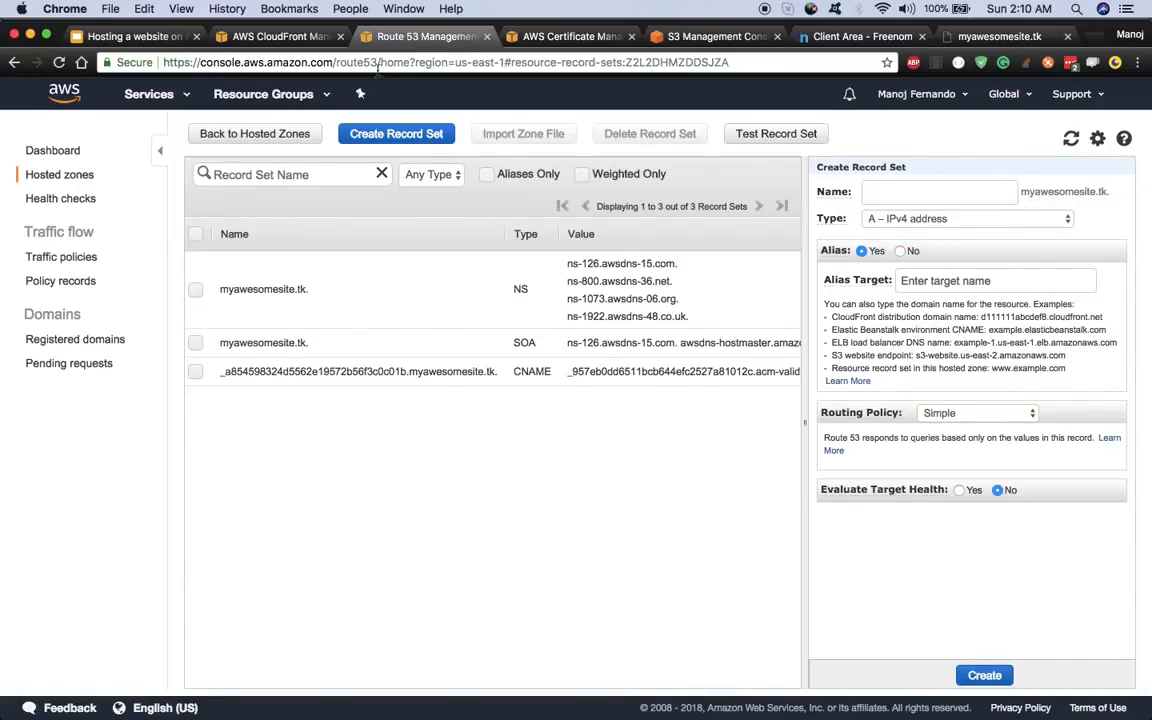
- Paste d3iwcm1j4rykq6.cloudfront.net as the alias target, removing the leading space
left_click(940, 278)
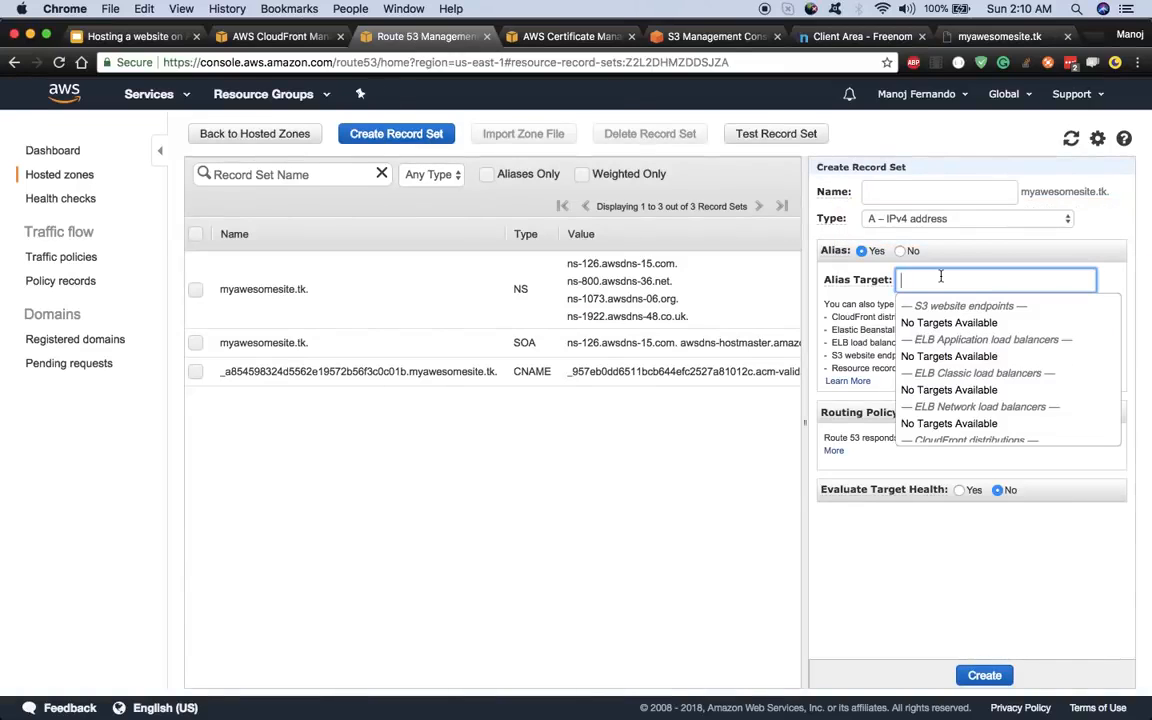
right_click(940, 278)
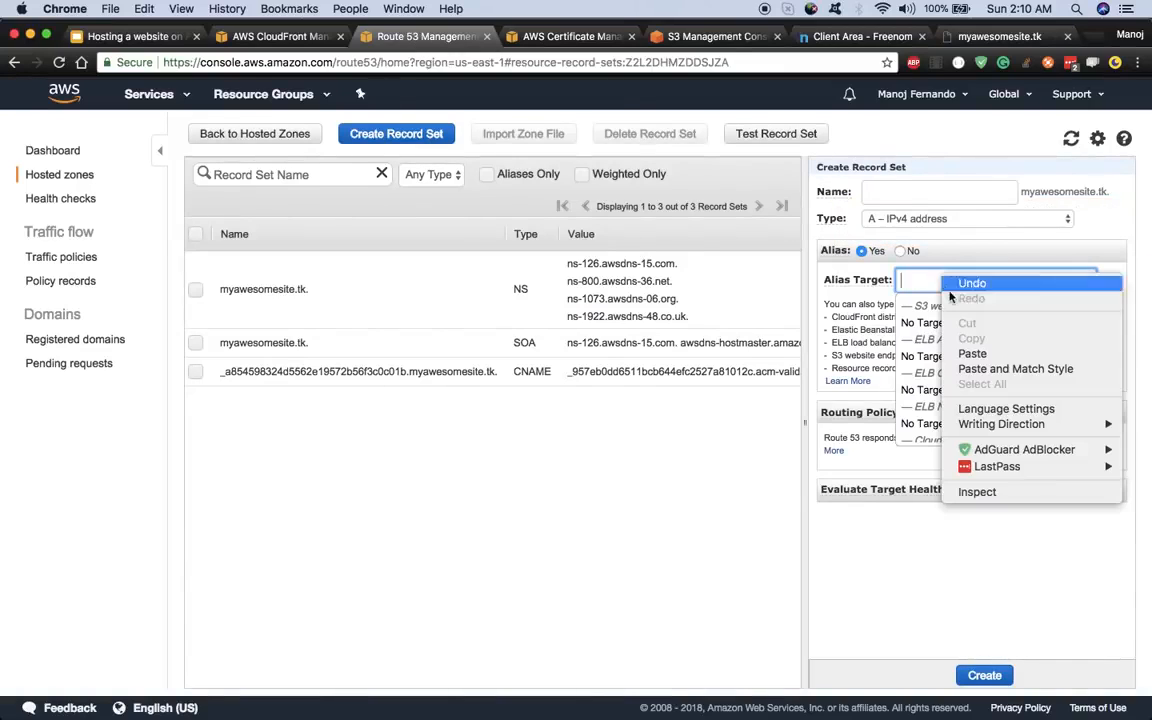
left_click(978, 353)
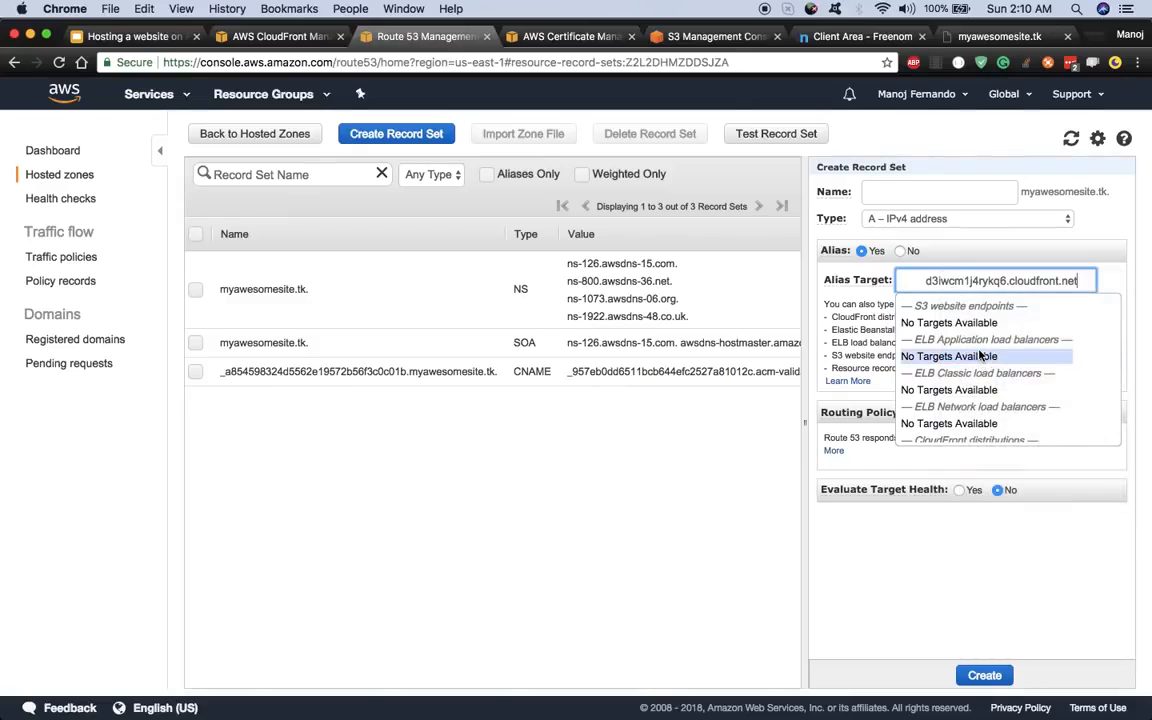
left_click(929, 281)
key("BackSpace")
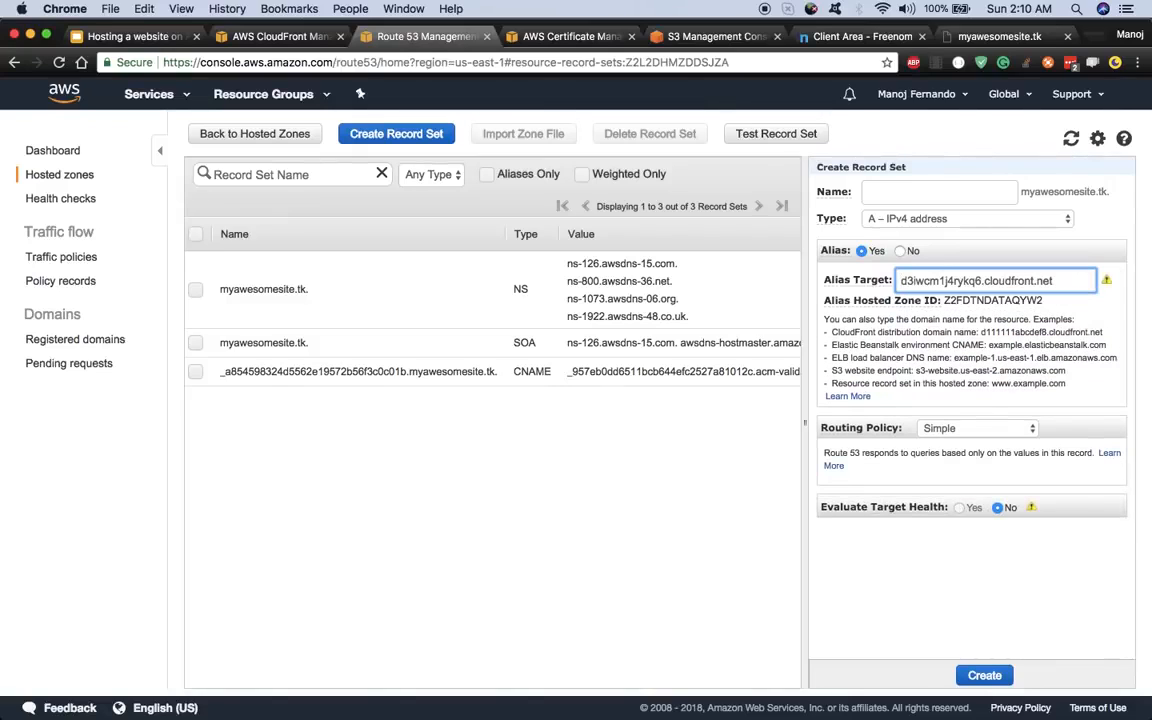
left_click(933, 598)
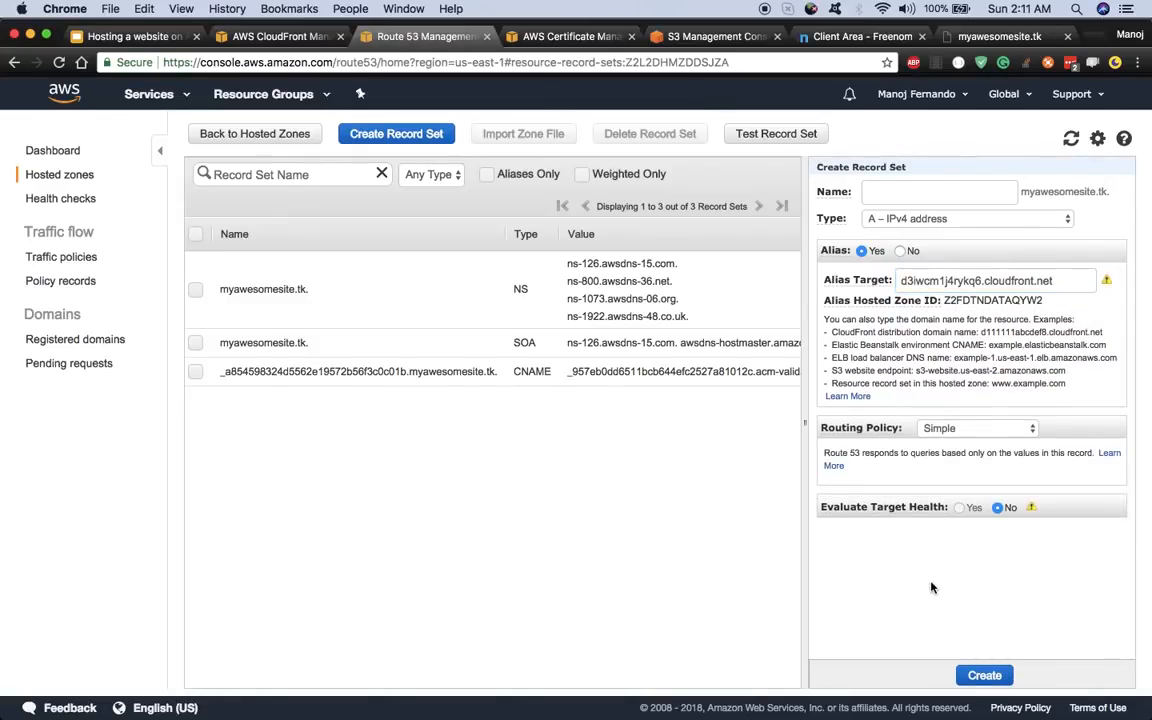
- Create the alias A record, check it in the zone's record list, and return to the slides
left_click(981, 677)
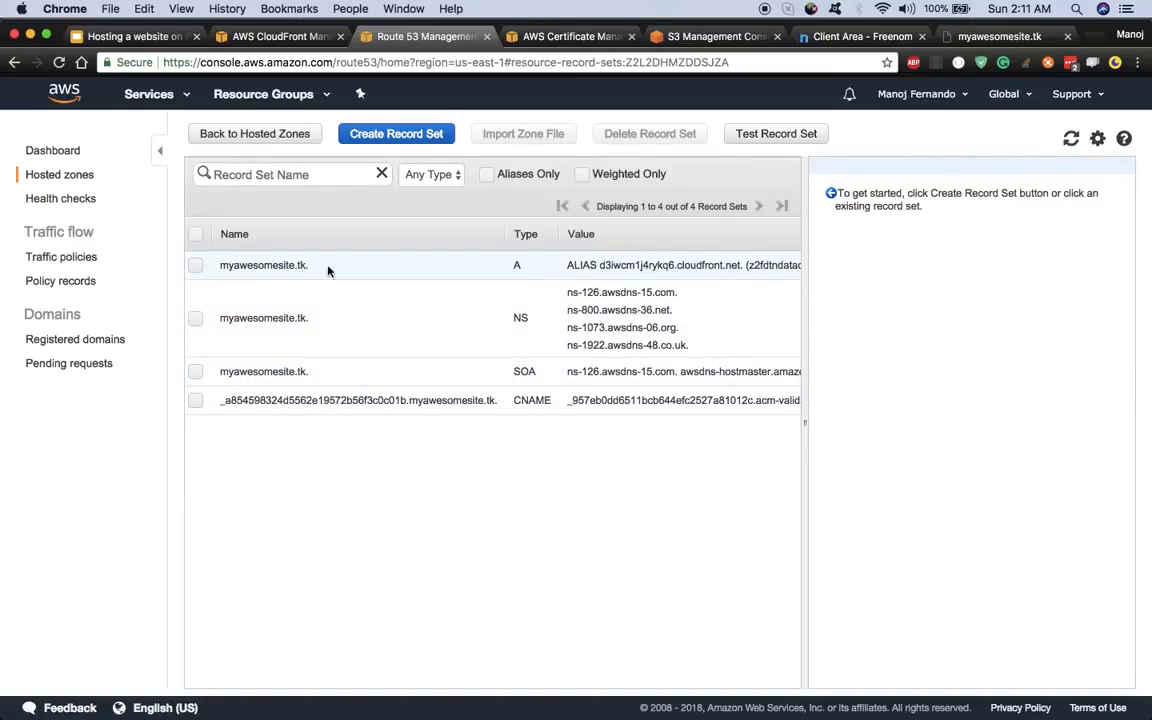
left_click(611, 269)
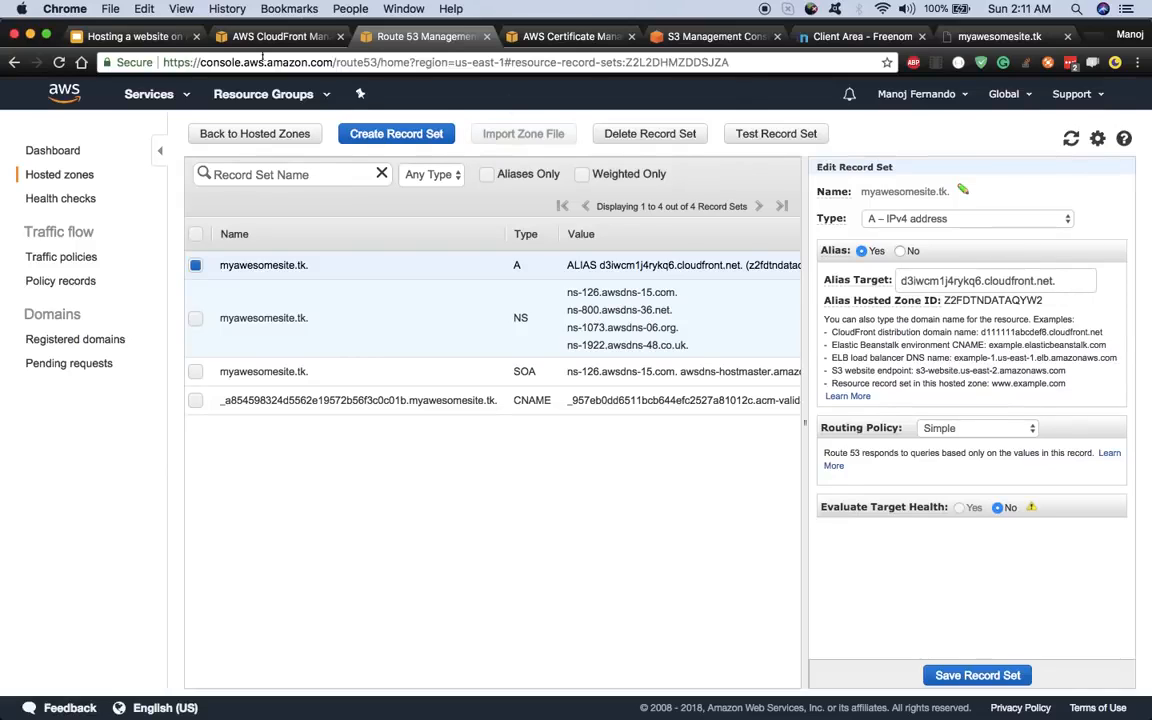
left_click(130, 36)
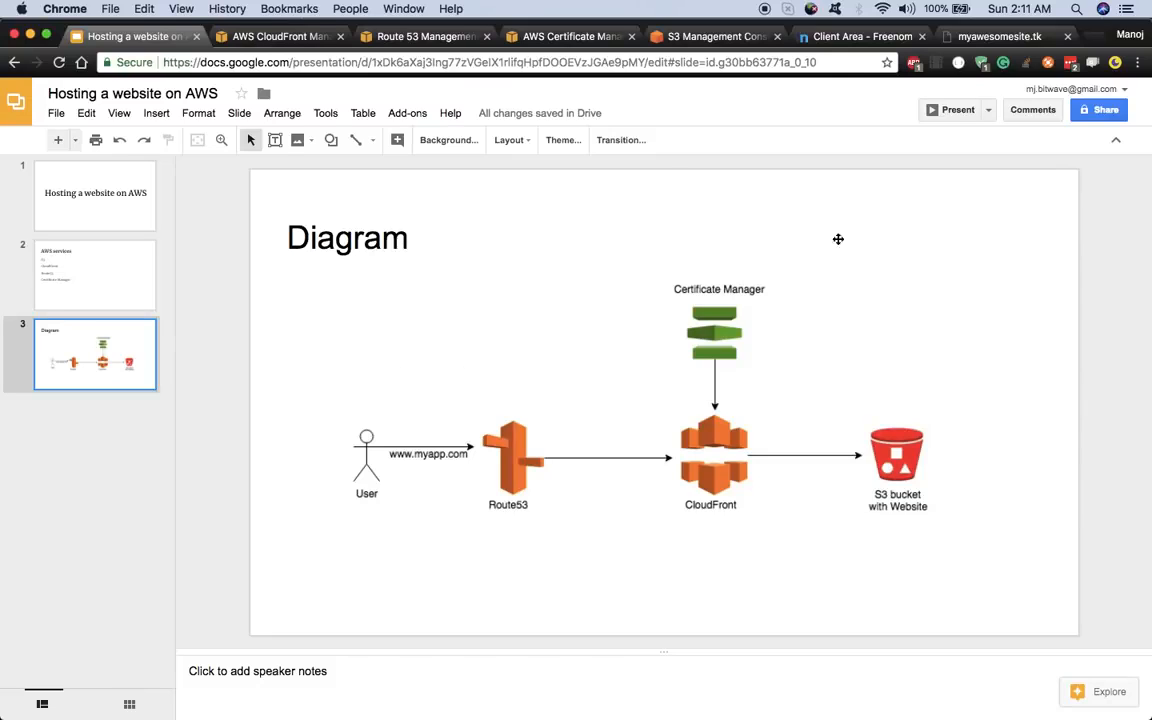
- Reload myawesomesite.tk in Chrome to confirm the welcome page loads
left_click(965, 36)
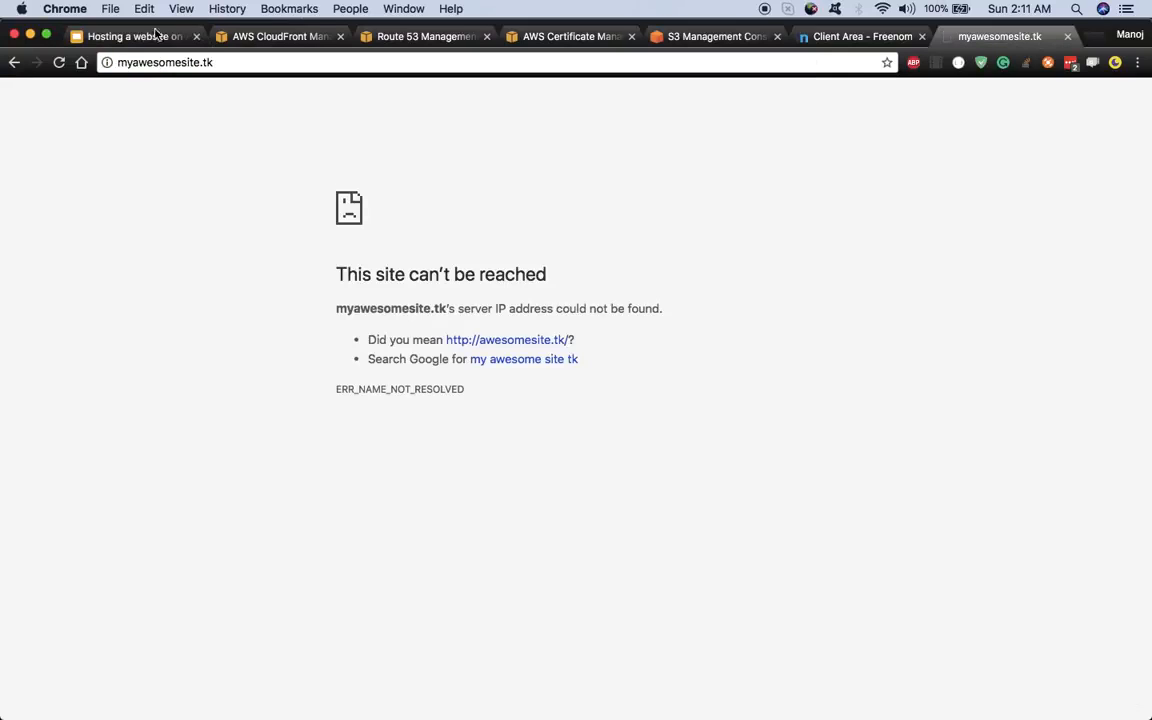
left_click(236, 62)
left_click(221, 62)
key("Return")
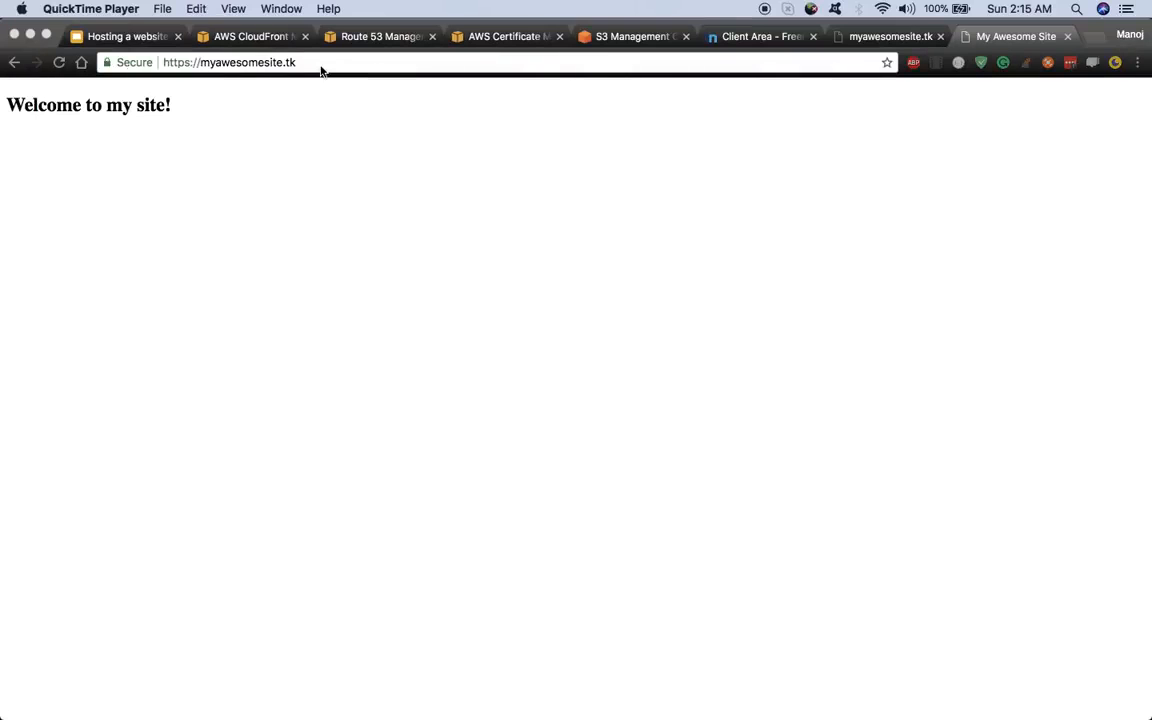
left_click(320, 66)
left_click(320, 66)
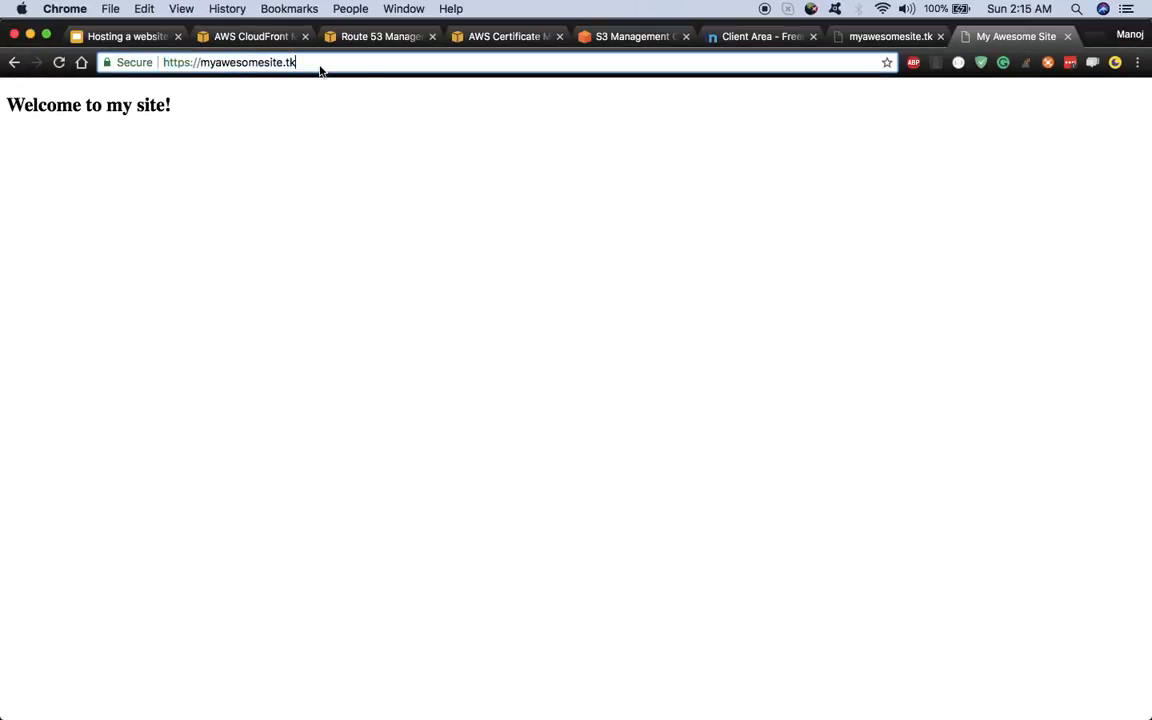
double_click(320, 66)
key("Return")
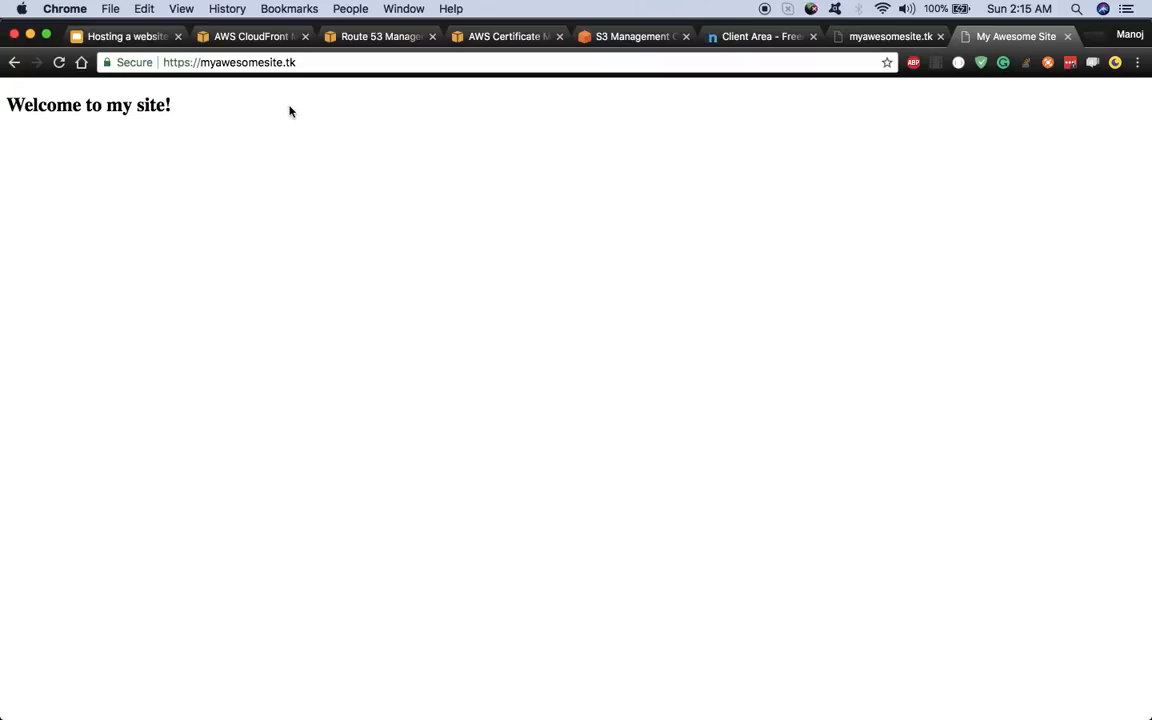
left_click(322, 65)
key("Return")
- Test the site with the missing path /something and then /index.html
left_click(290, 62)
left_click(305, 62)
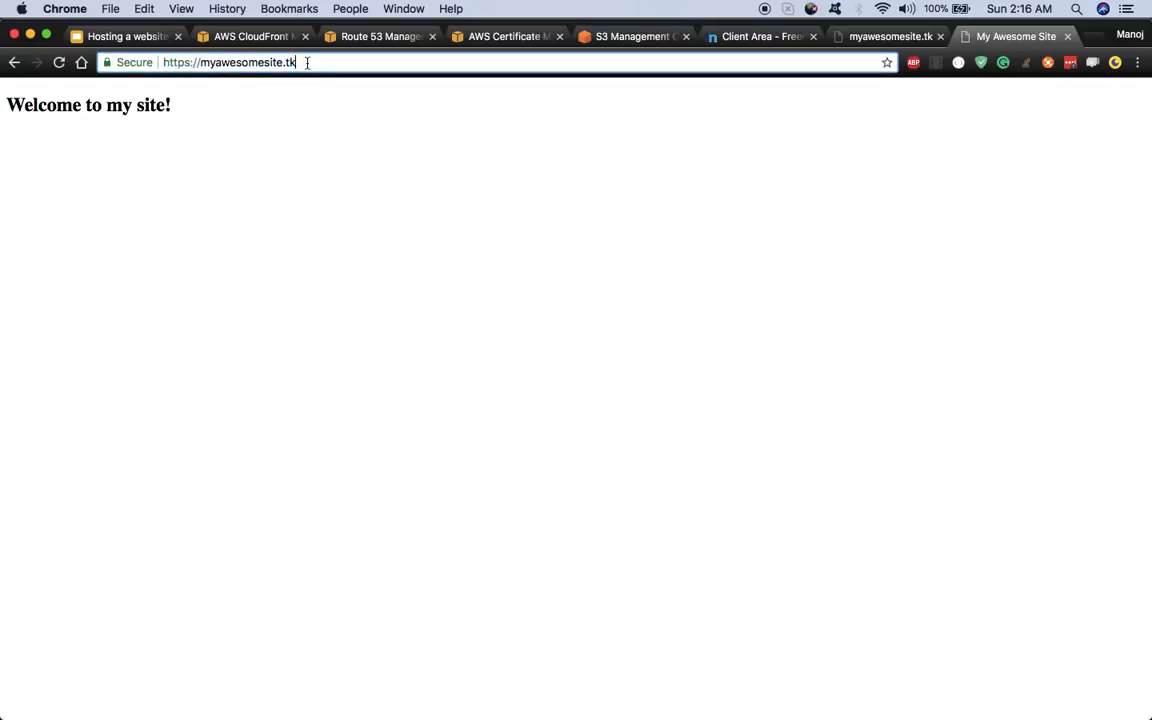
type("/")
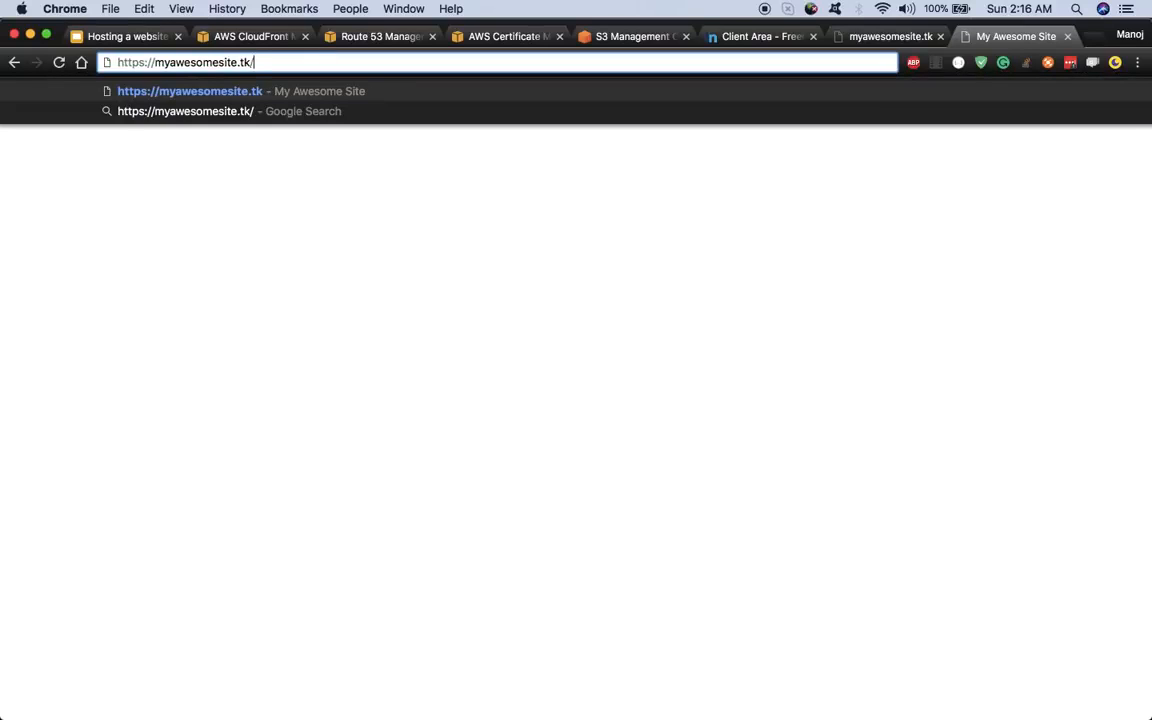
type("something")
key("Return")
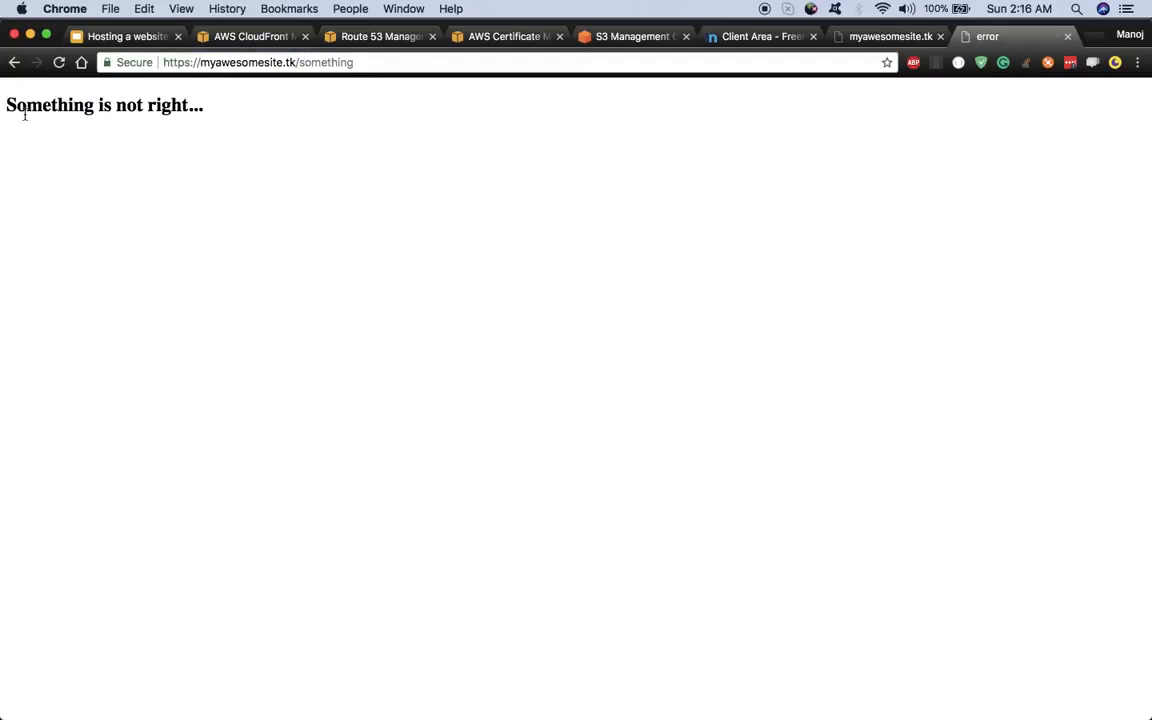
double_click(343, 63)
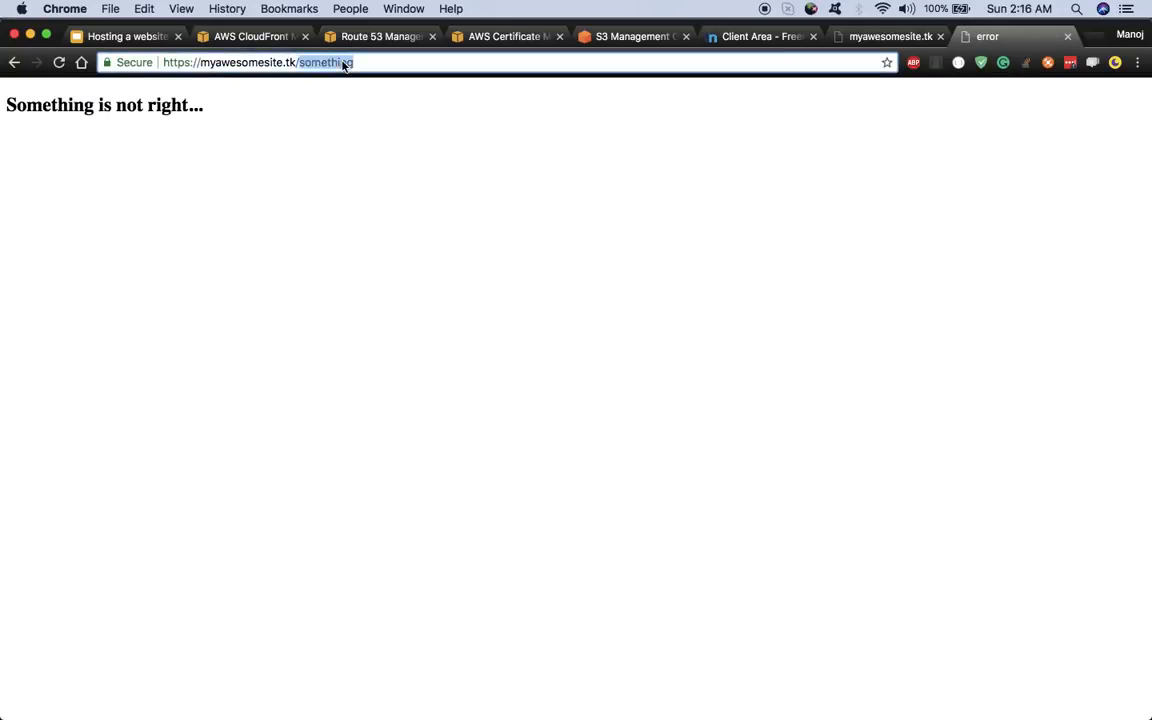
type("index.")
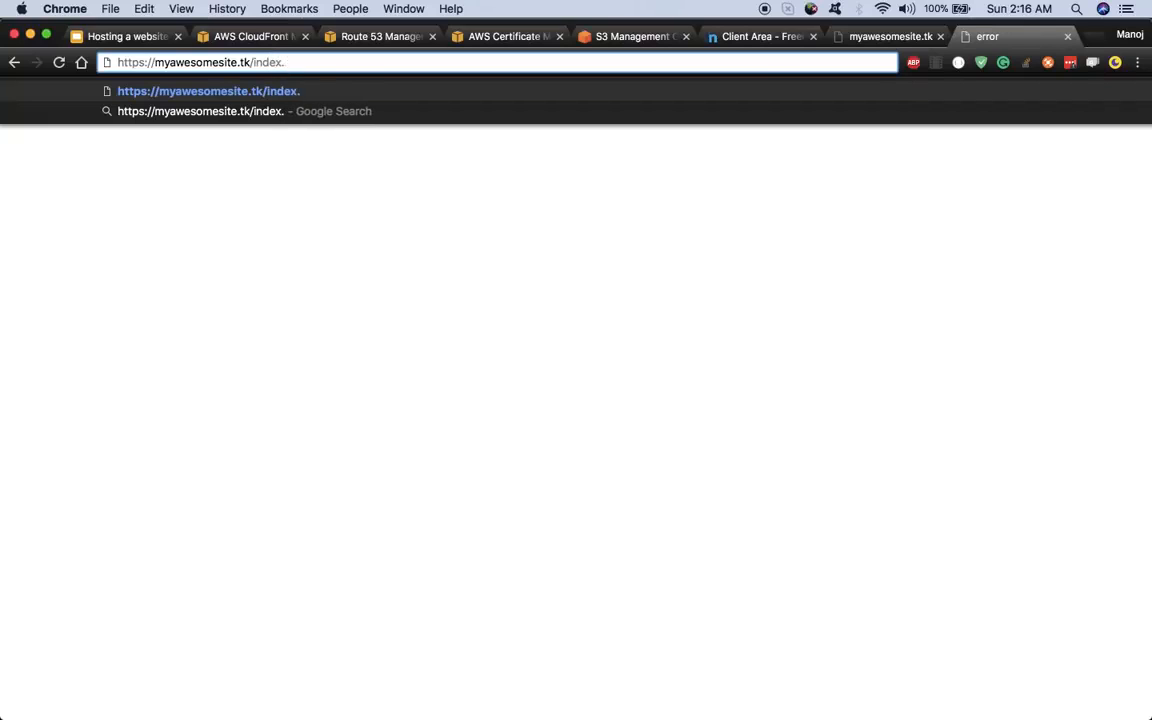
type("html")
key("Return")
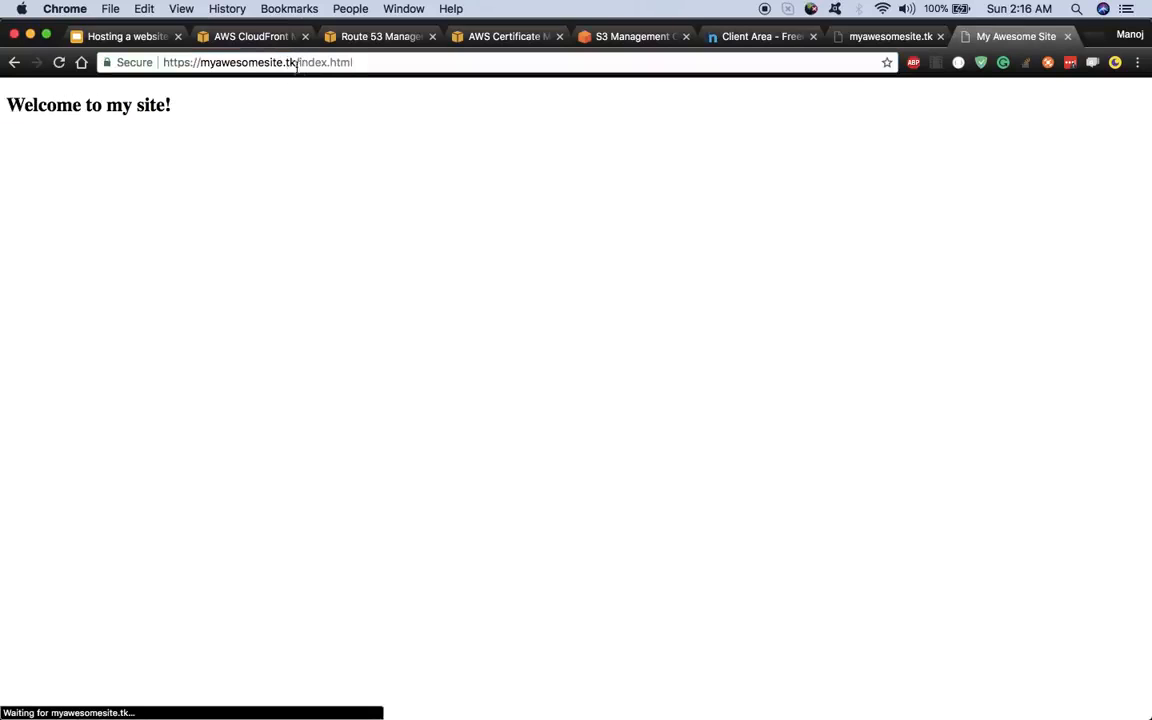
- Load the site root over HTTPS again, then go back to the slide deck
left_click(368, 67)
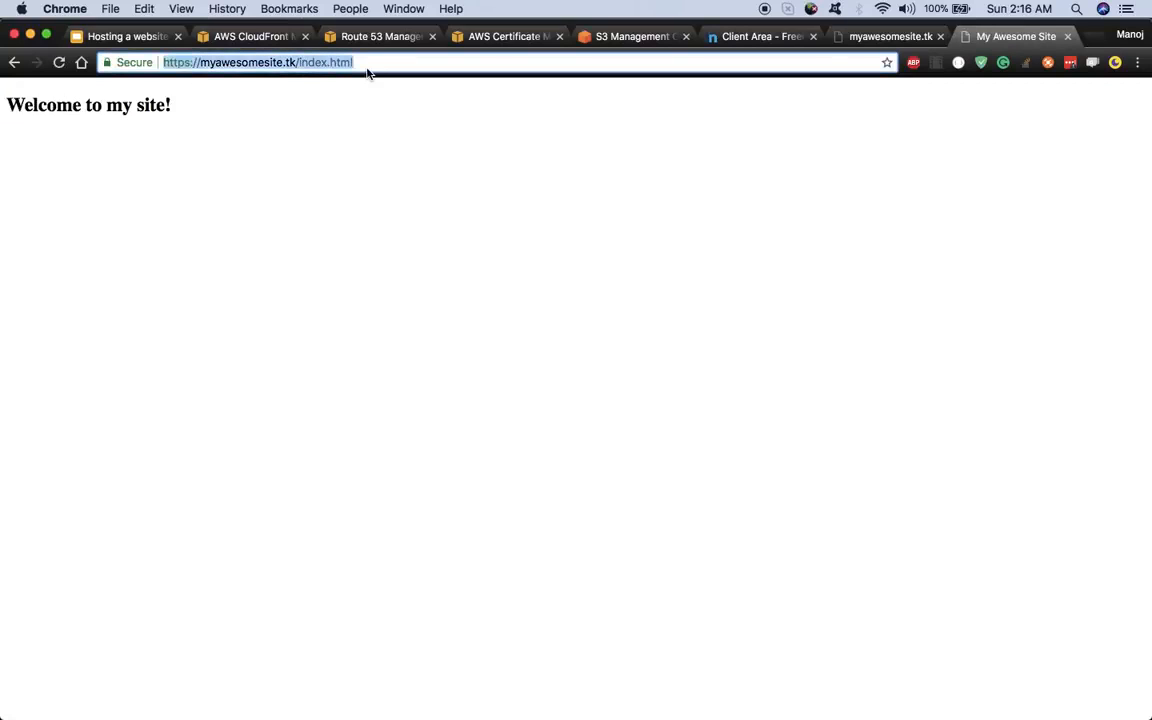
left_click(386, 62)
key("BackSpace")
key("BackSpace")
key("BackSpace")
key("BackSpace")
key("BackSpace")
key("BackSpace")
key("BackSpace")
key("BackSpace")
key("BackSpace")
key("BackSpace")
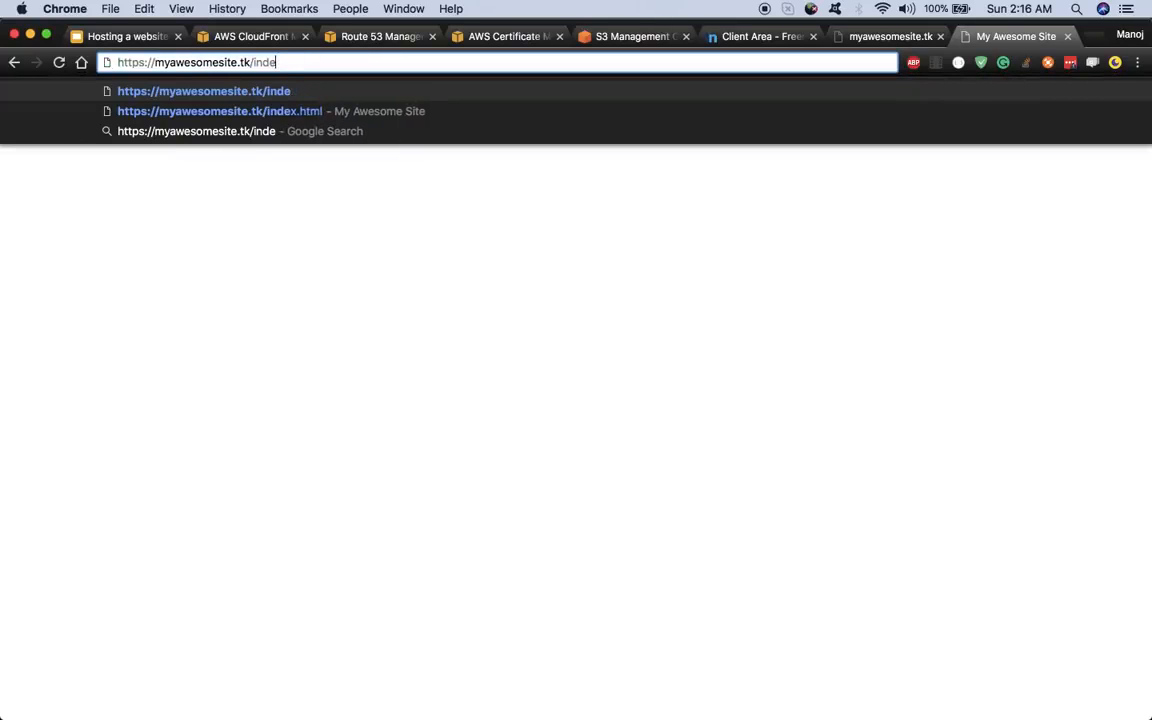
key("Return")
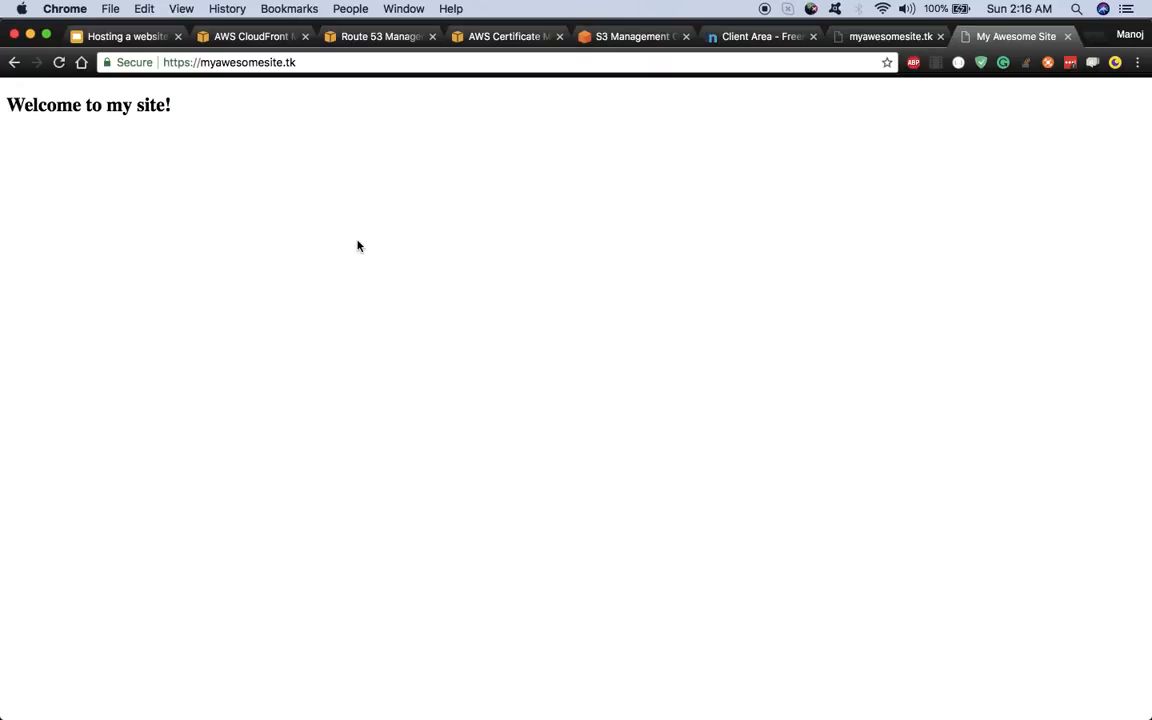
left_click(120, 36)
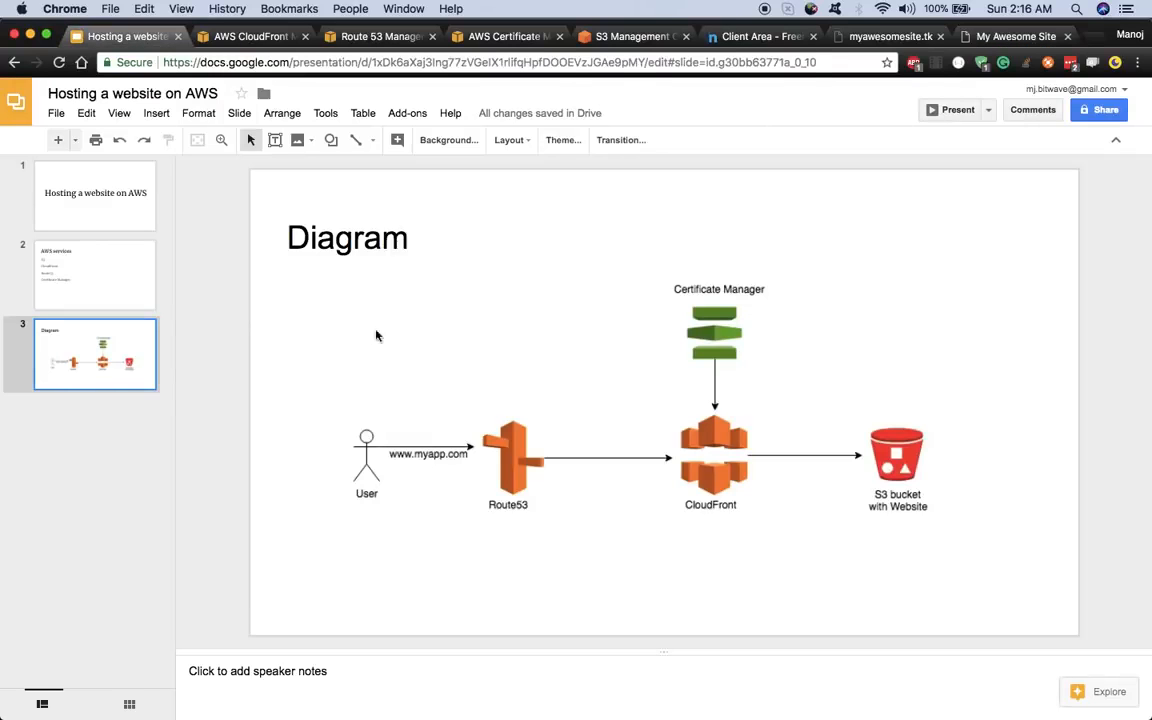